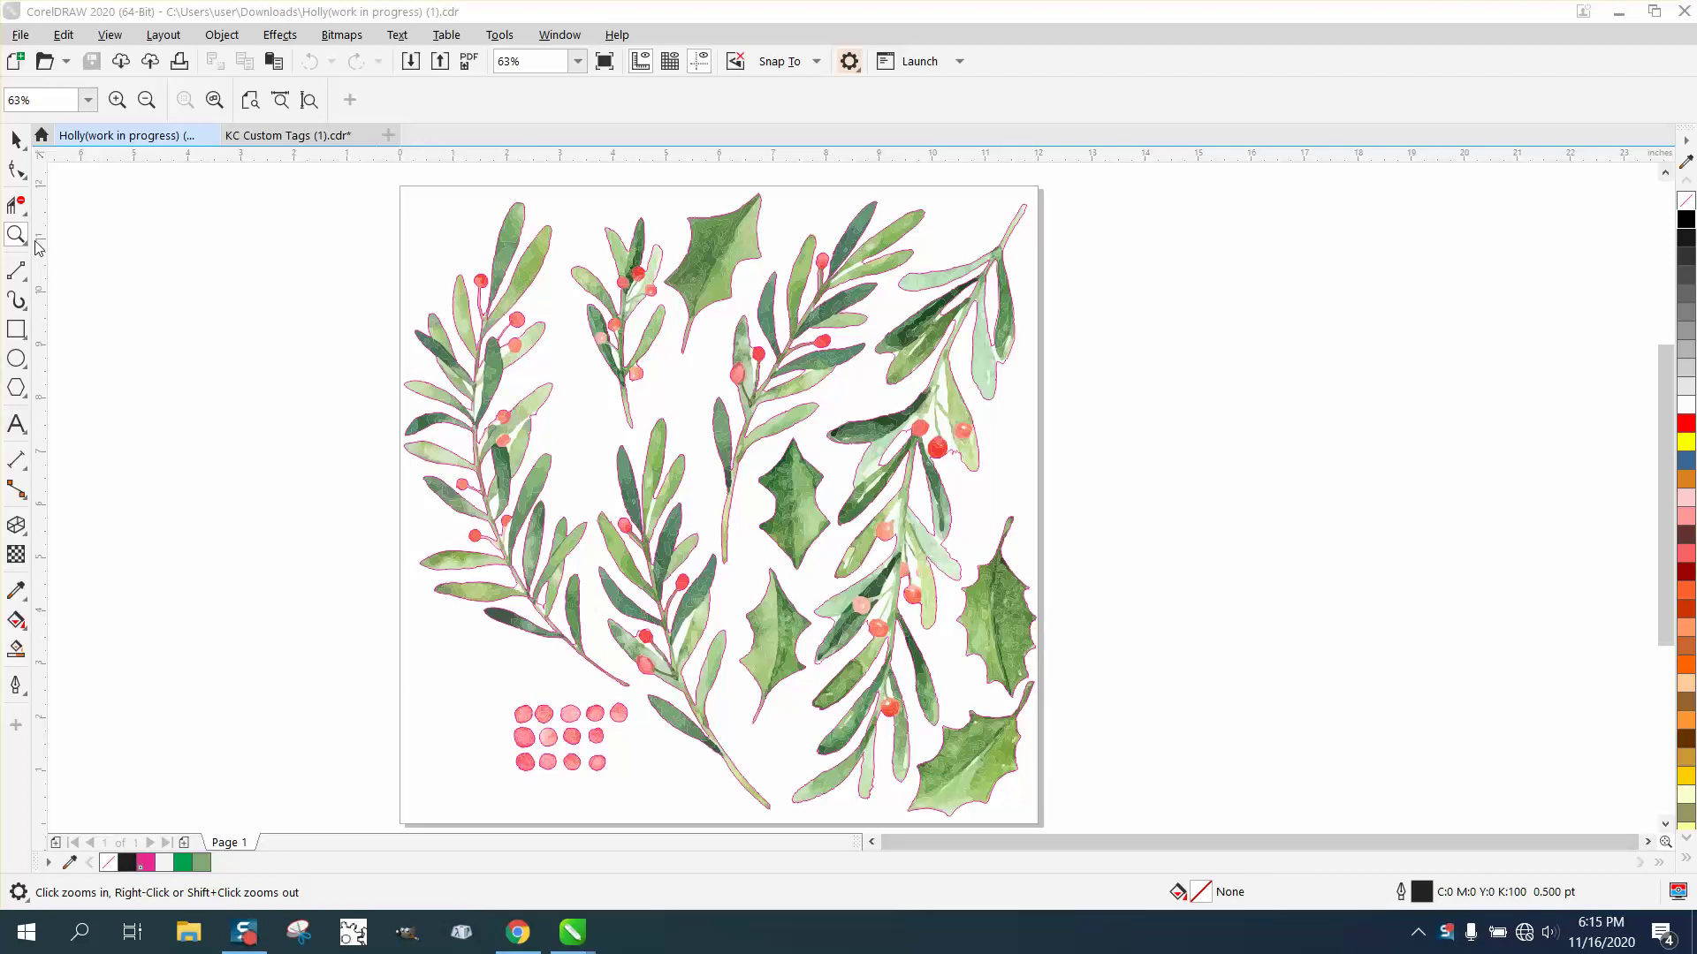
- Select the left sprig's 378-object group and test nudging it slightly left
click(20, 143)
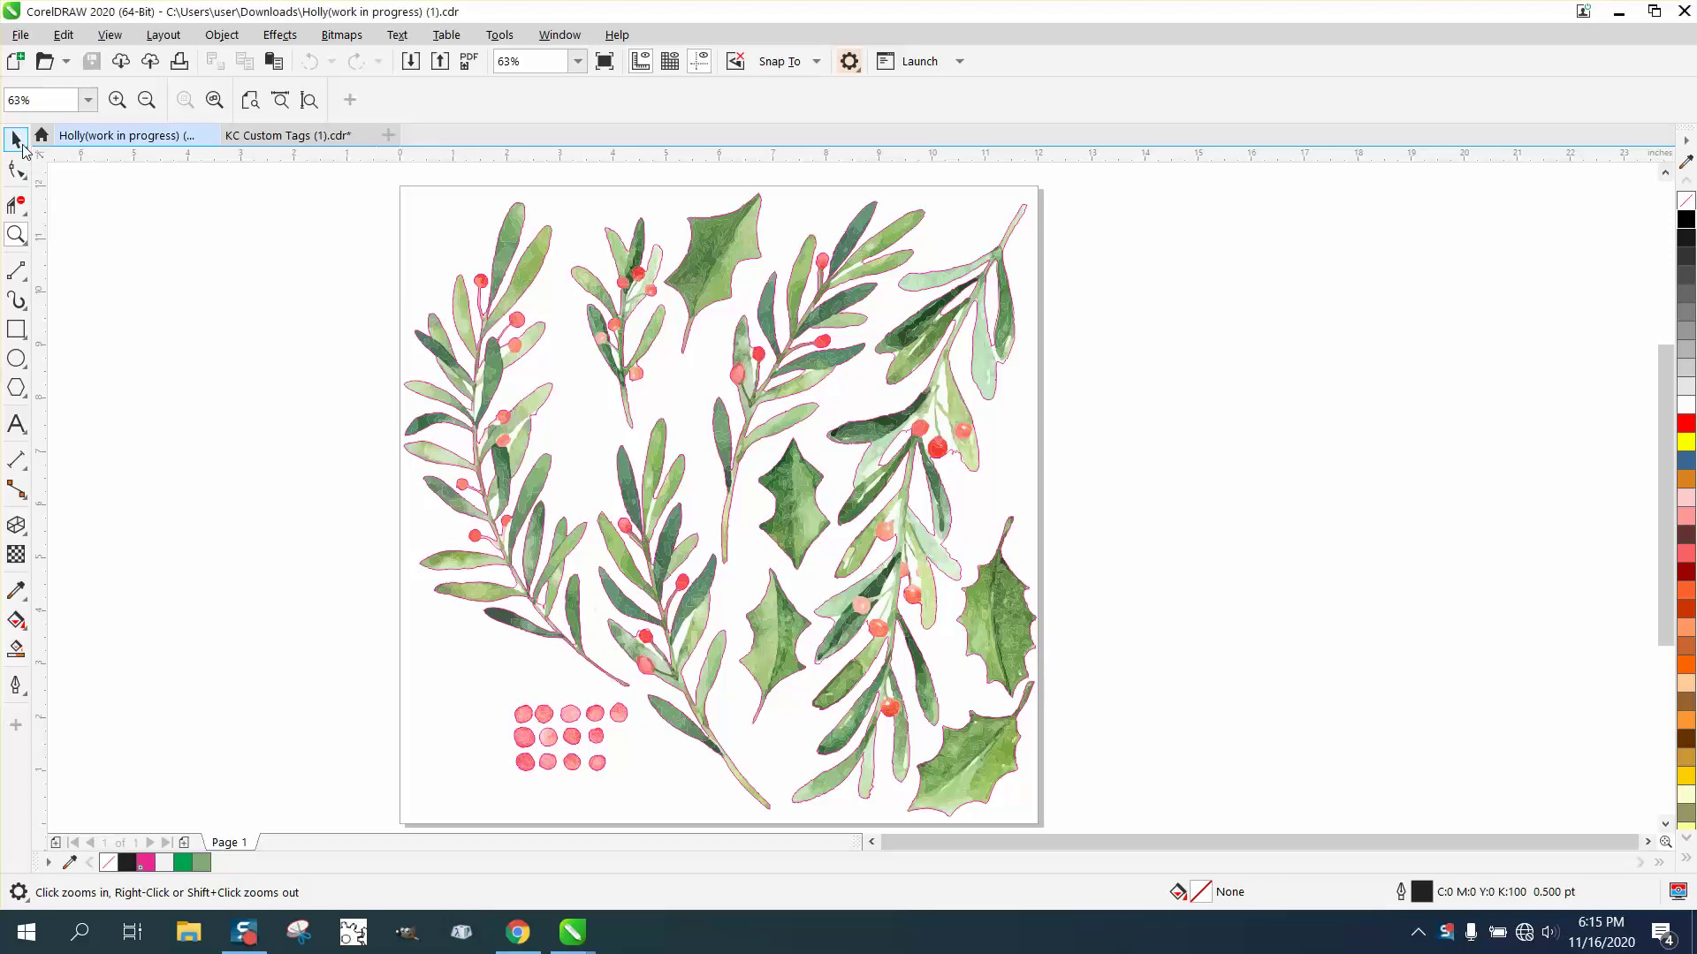
click(535, 281)
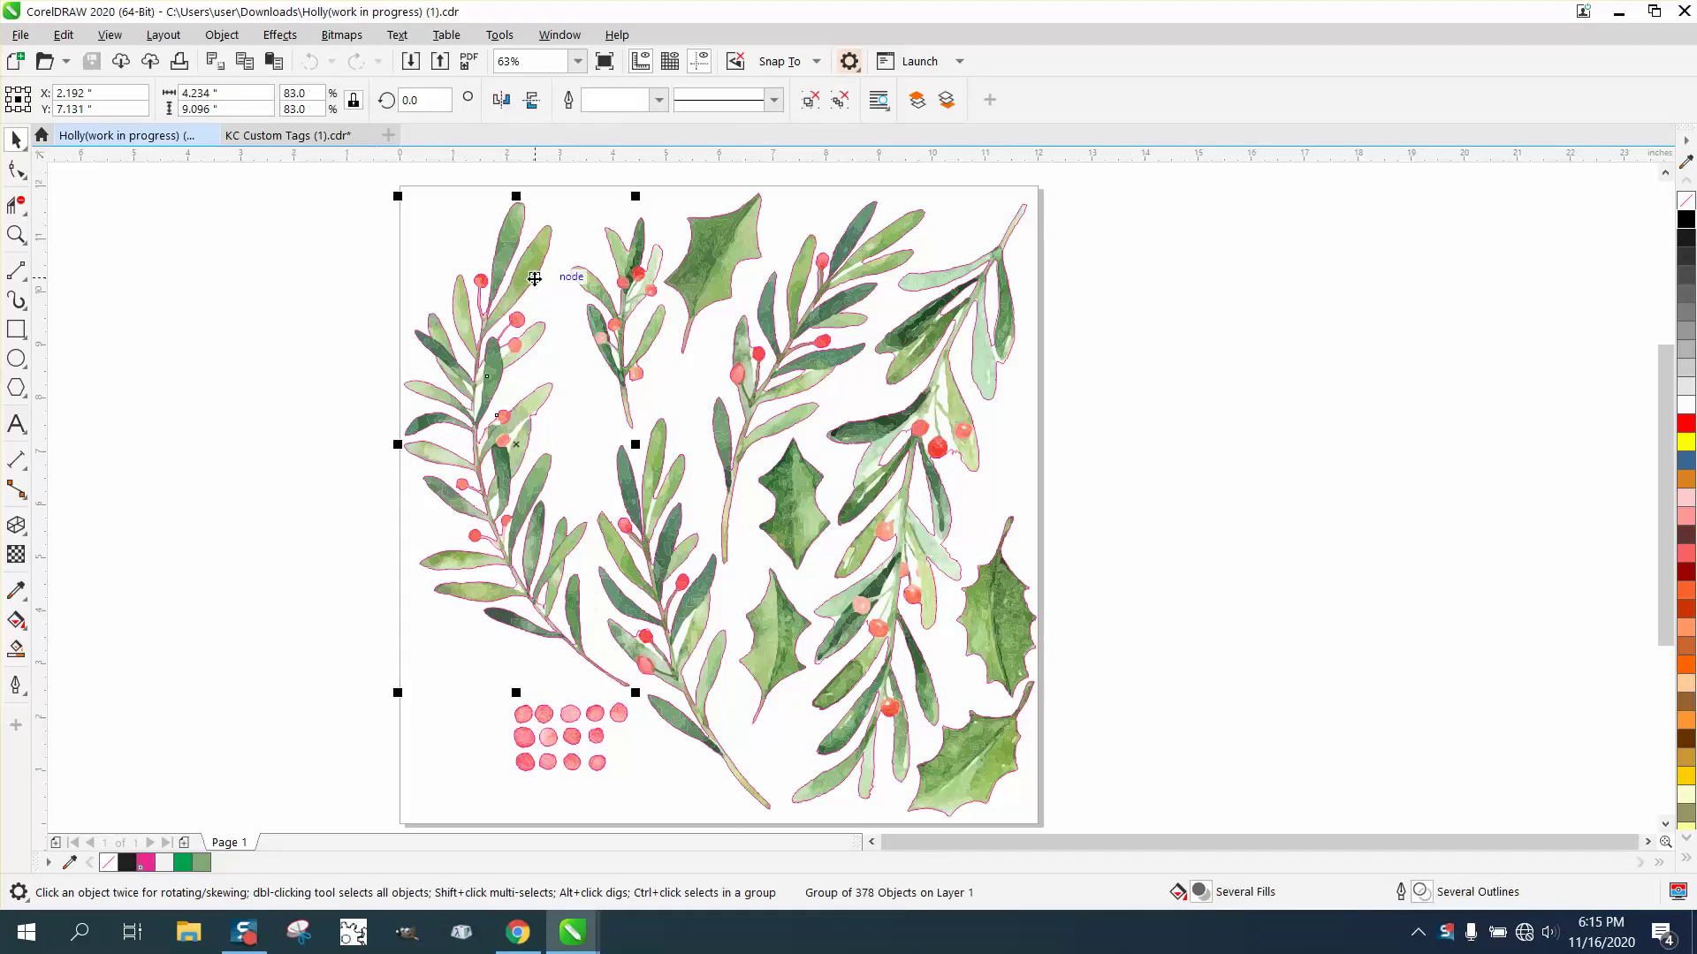
key(ctrl+Left)
click(1170, 317)
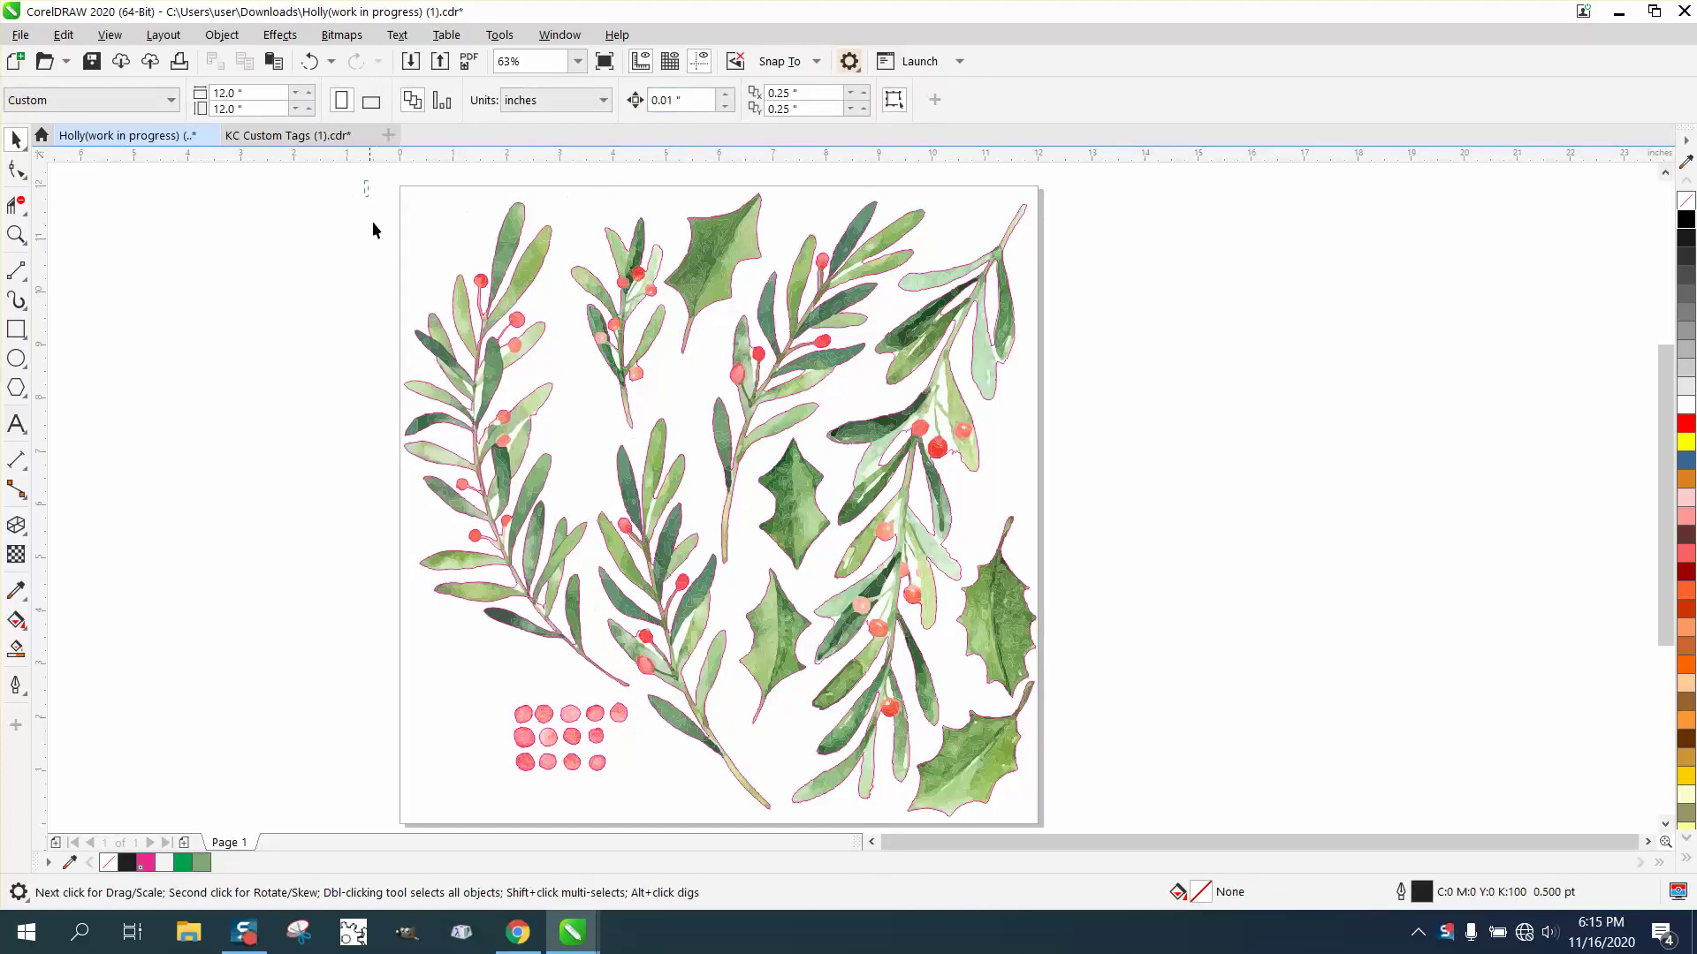
drag(592, 650, 659, 709)
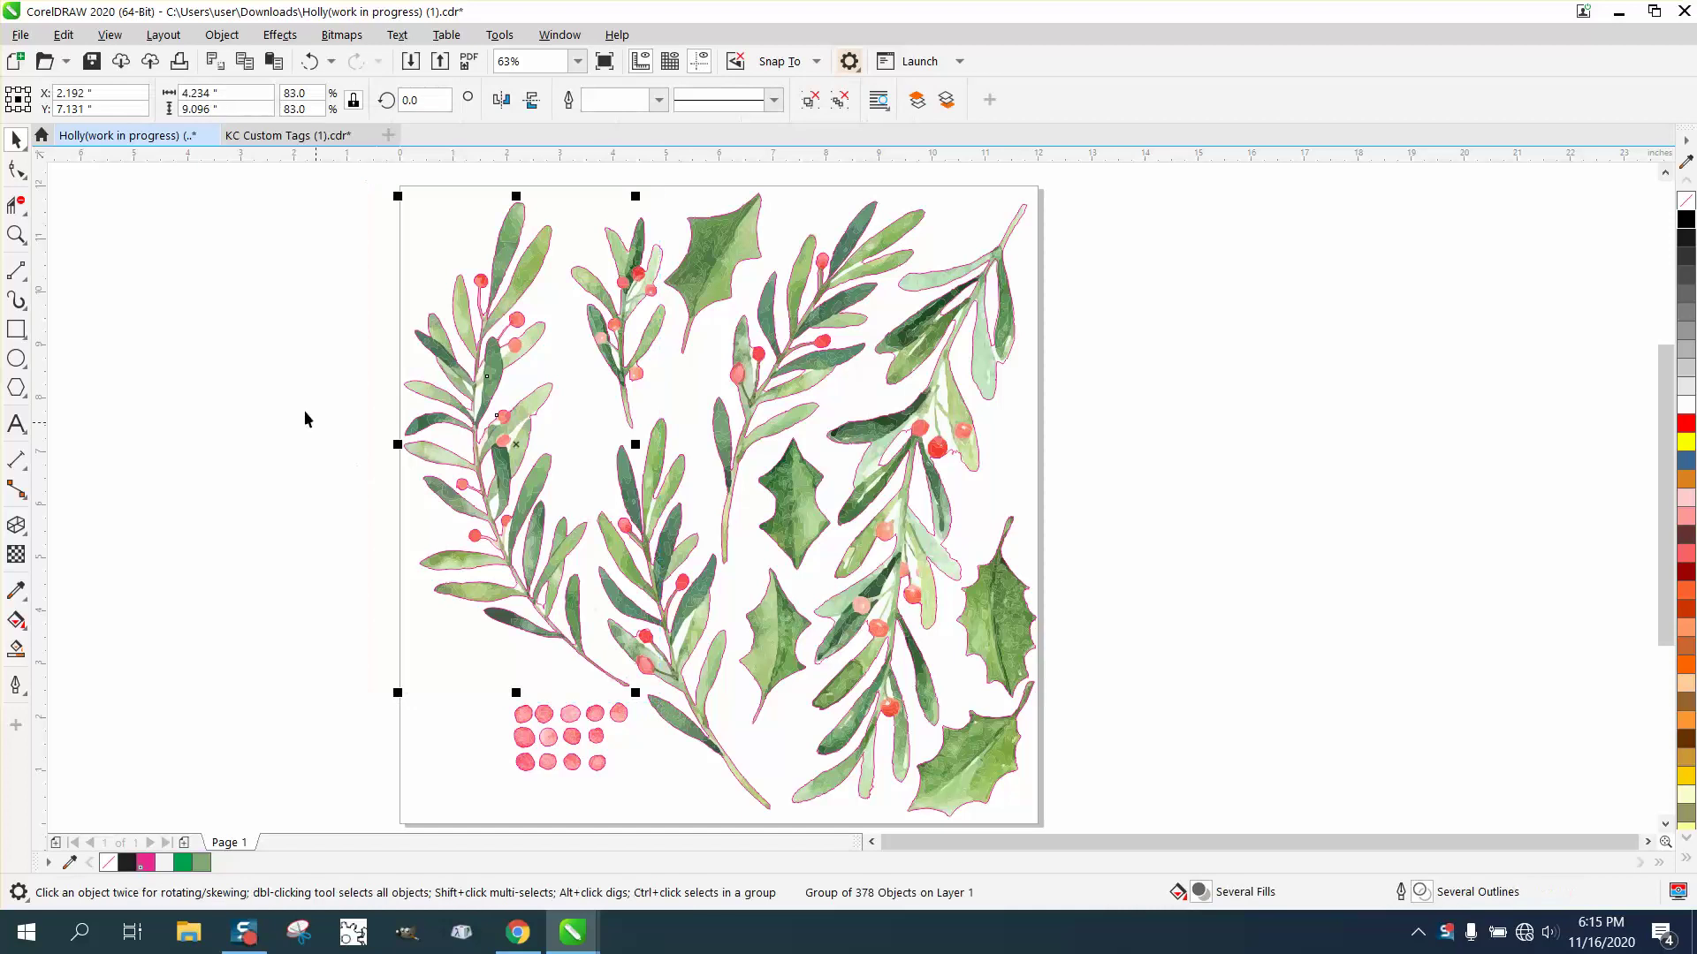
- Set the nudge distance to 6 inches and nudge the sprig group left off the page
click(295, 389)
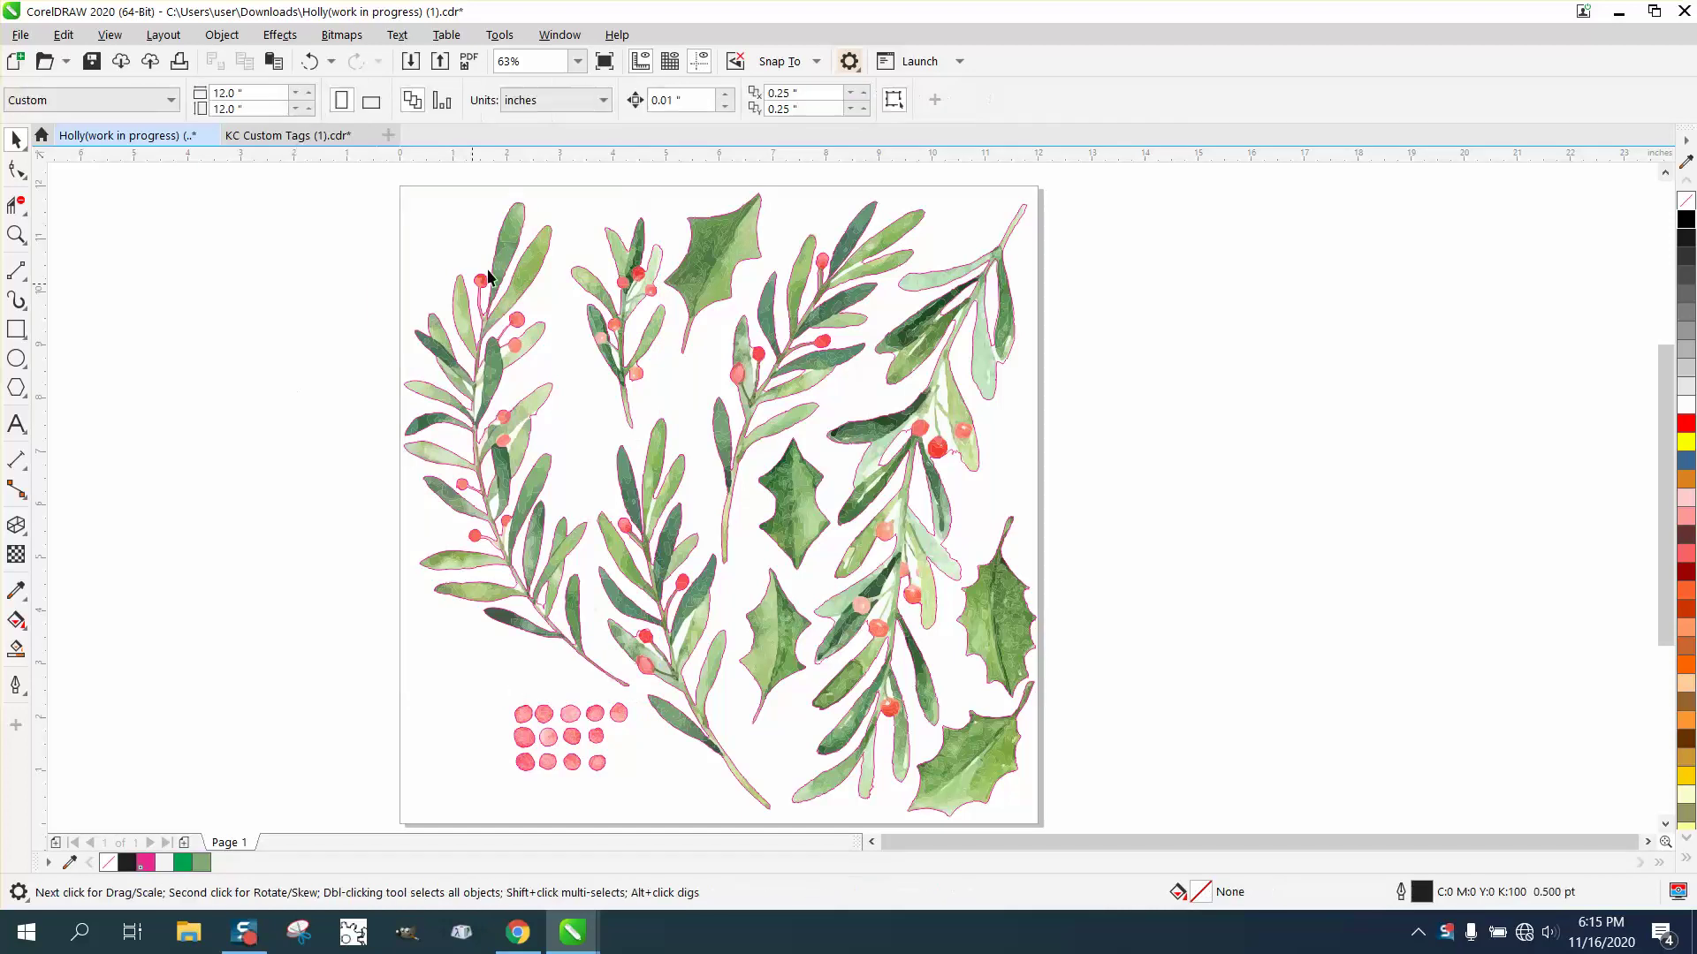
double_click(680, 103)
text(6)
click(552, 231)
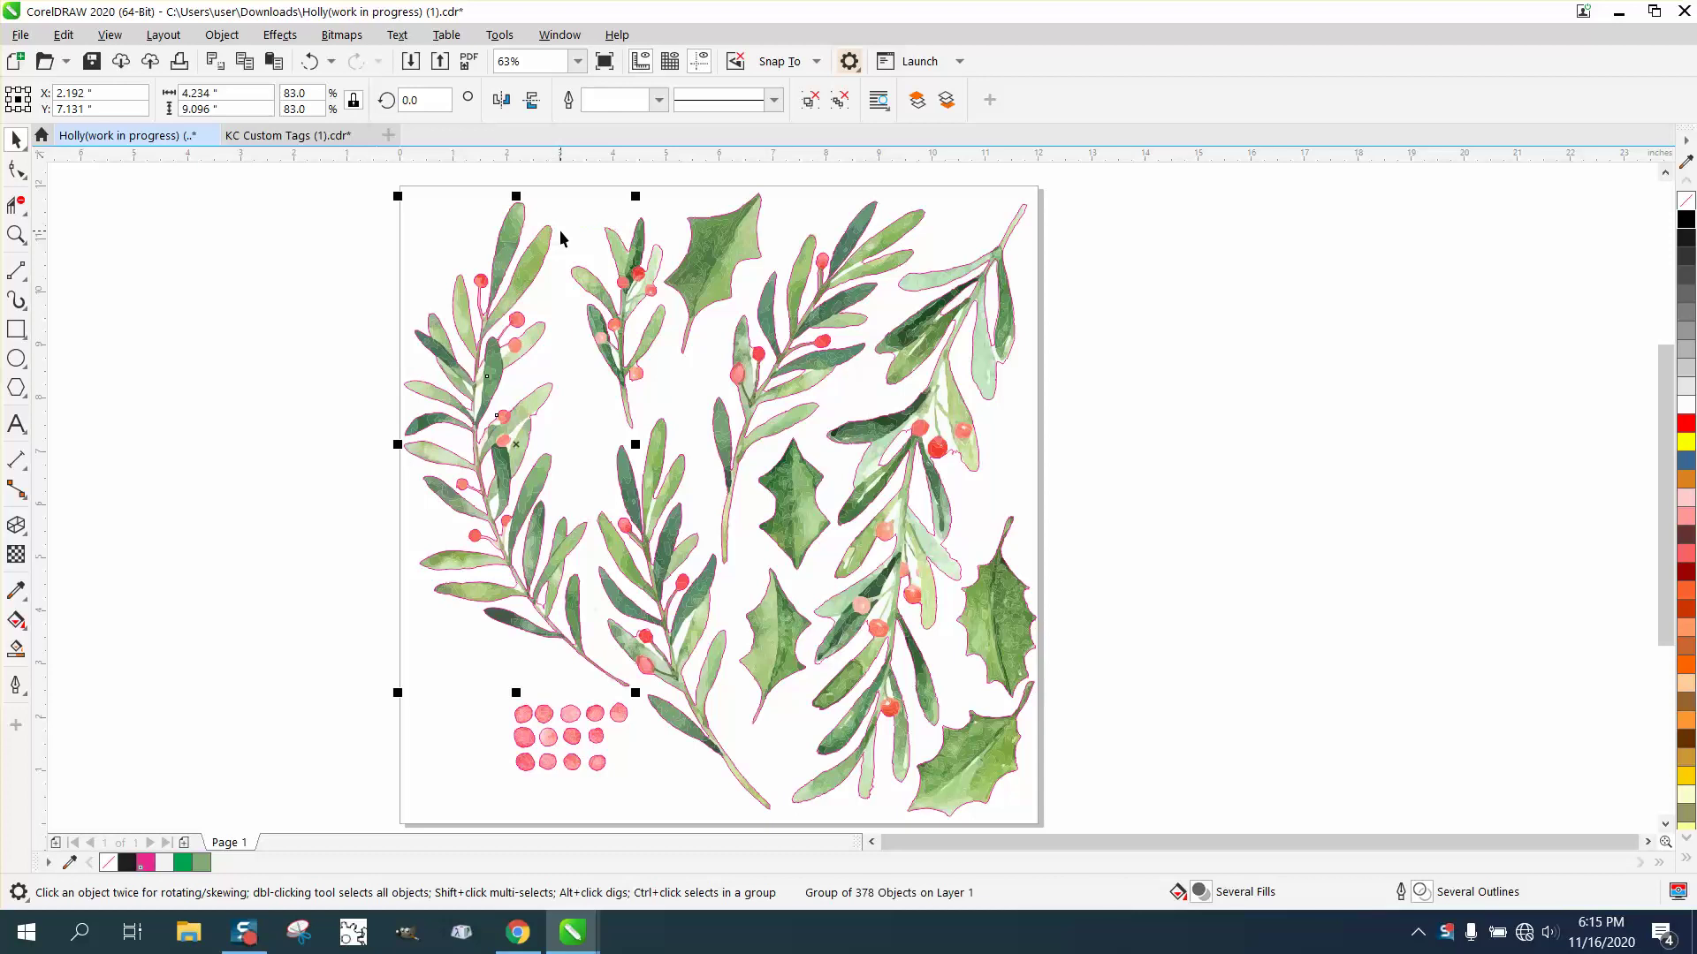
key(Left)
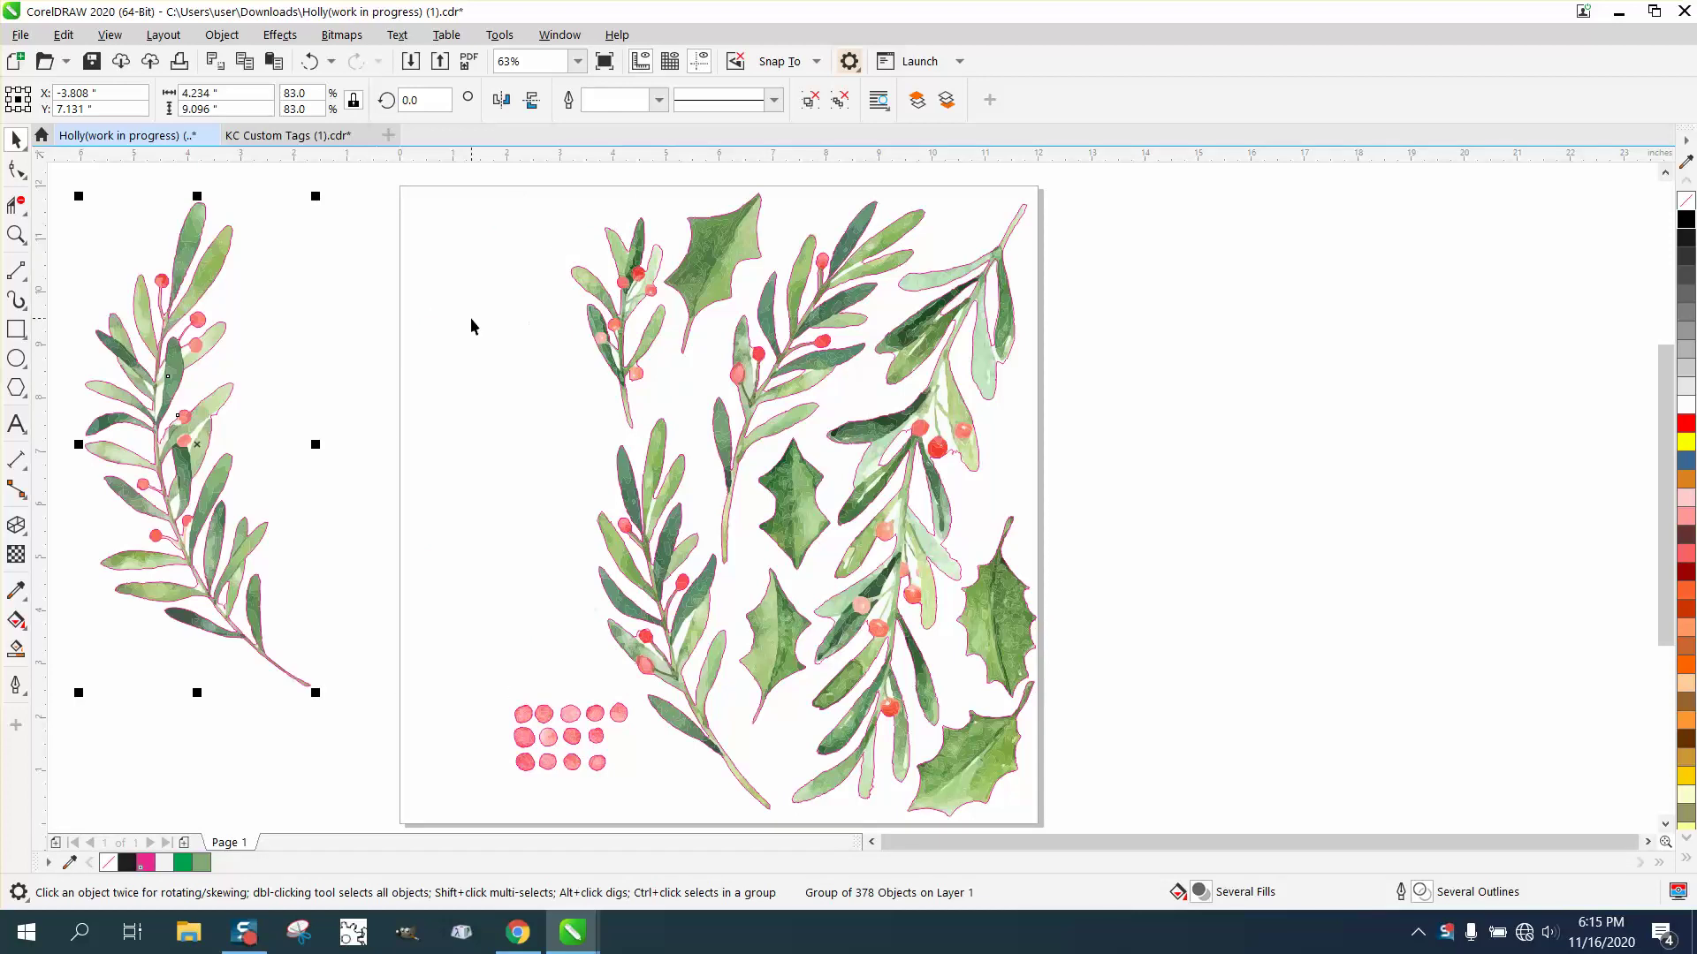
- Zoom in on the top of the moved sprig and reselect its group
scroll(471, 323, down, 2)
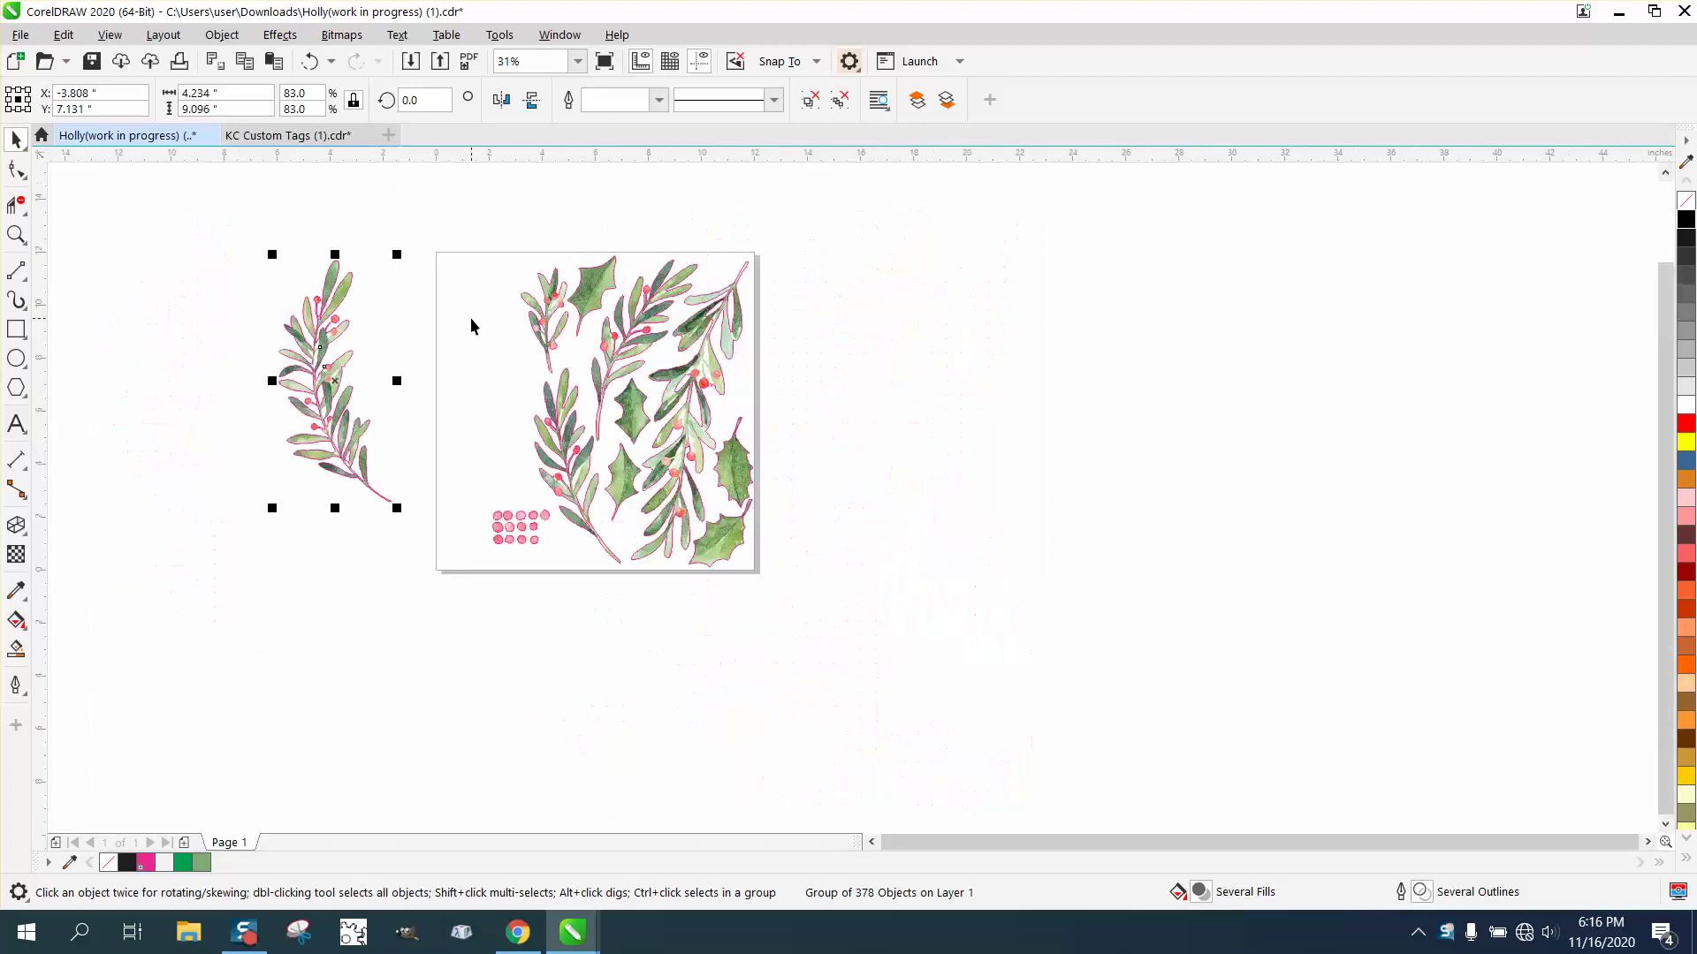
click(15, 235)
drag(323, 257, 358, 281)
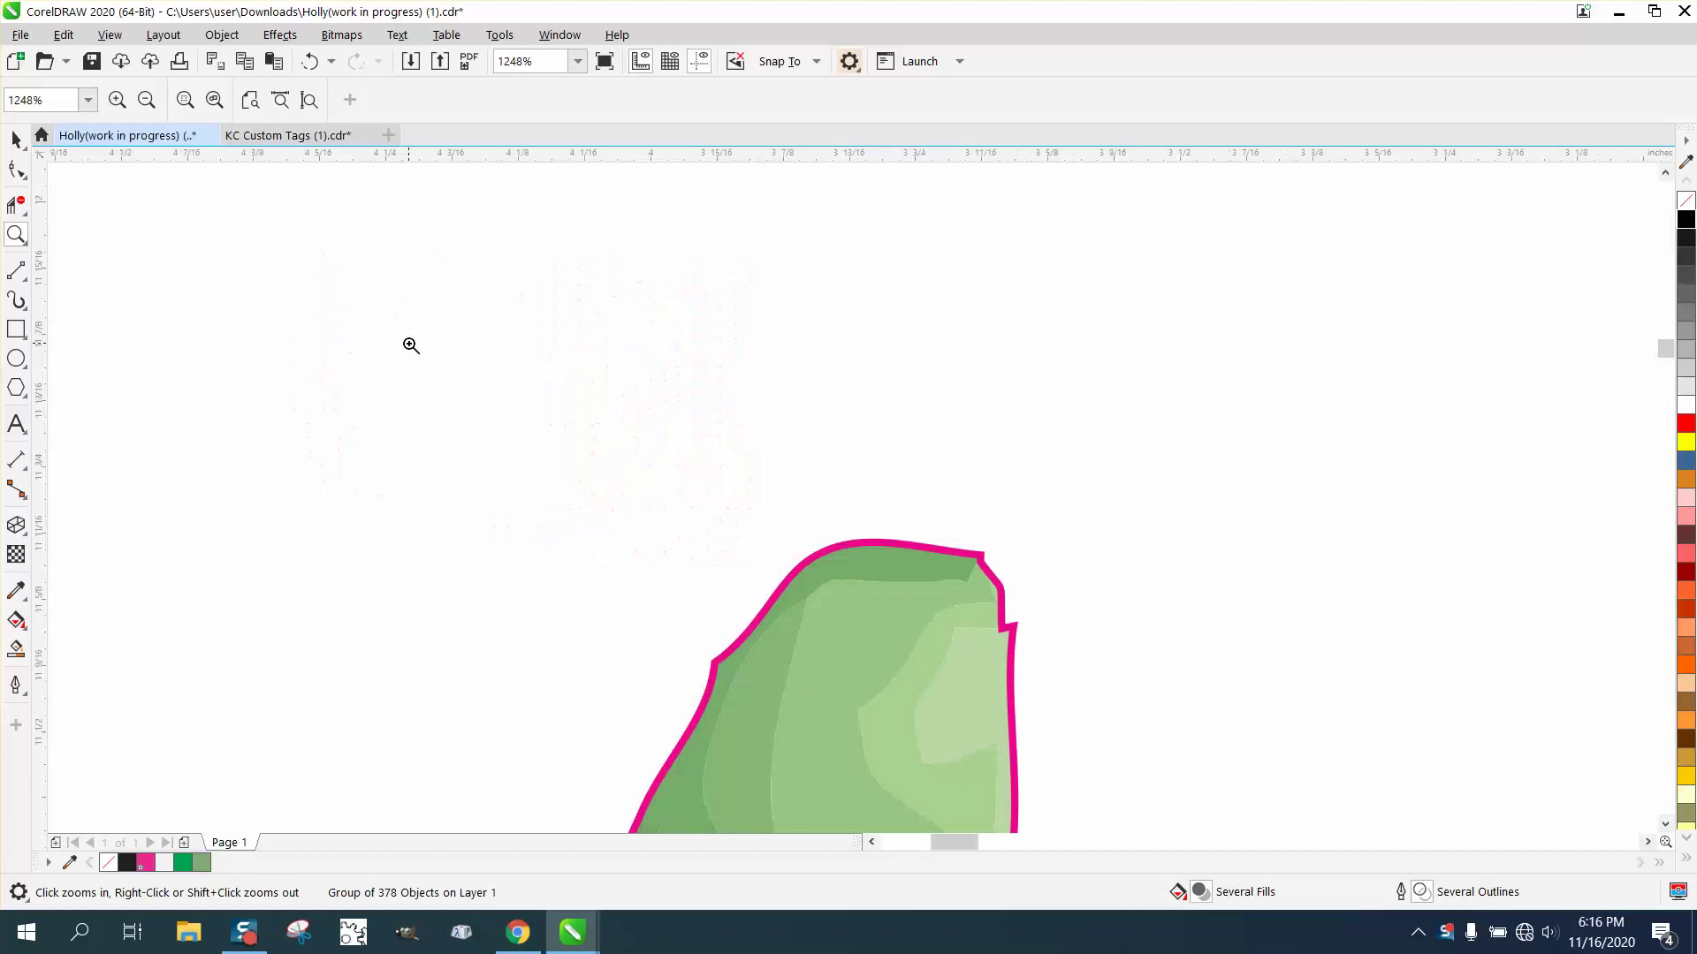
right_click(409, 344)
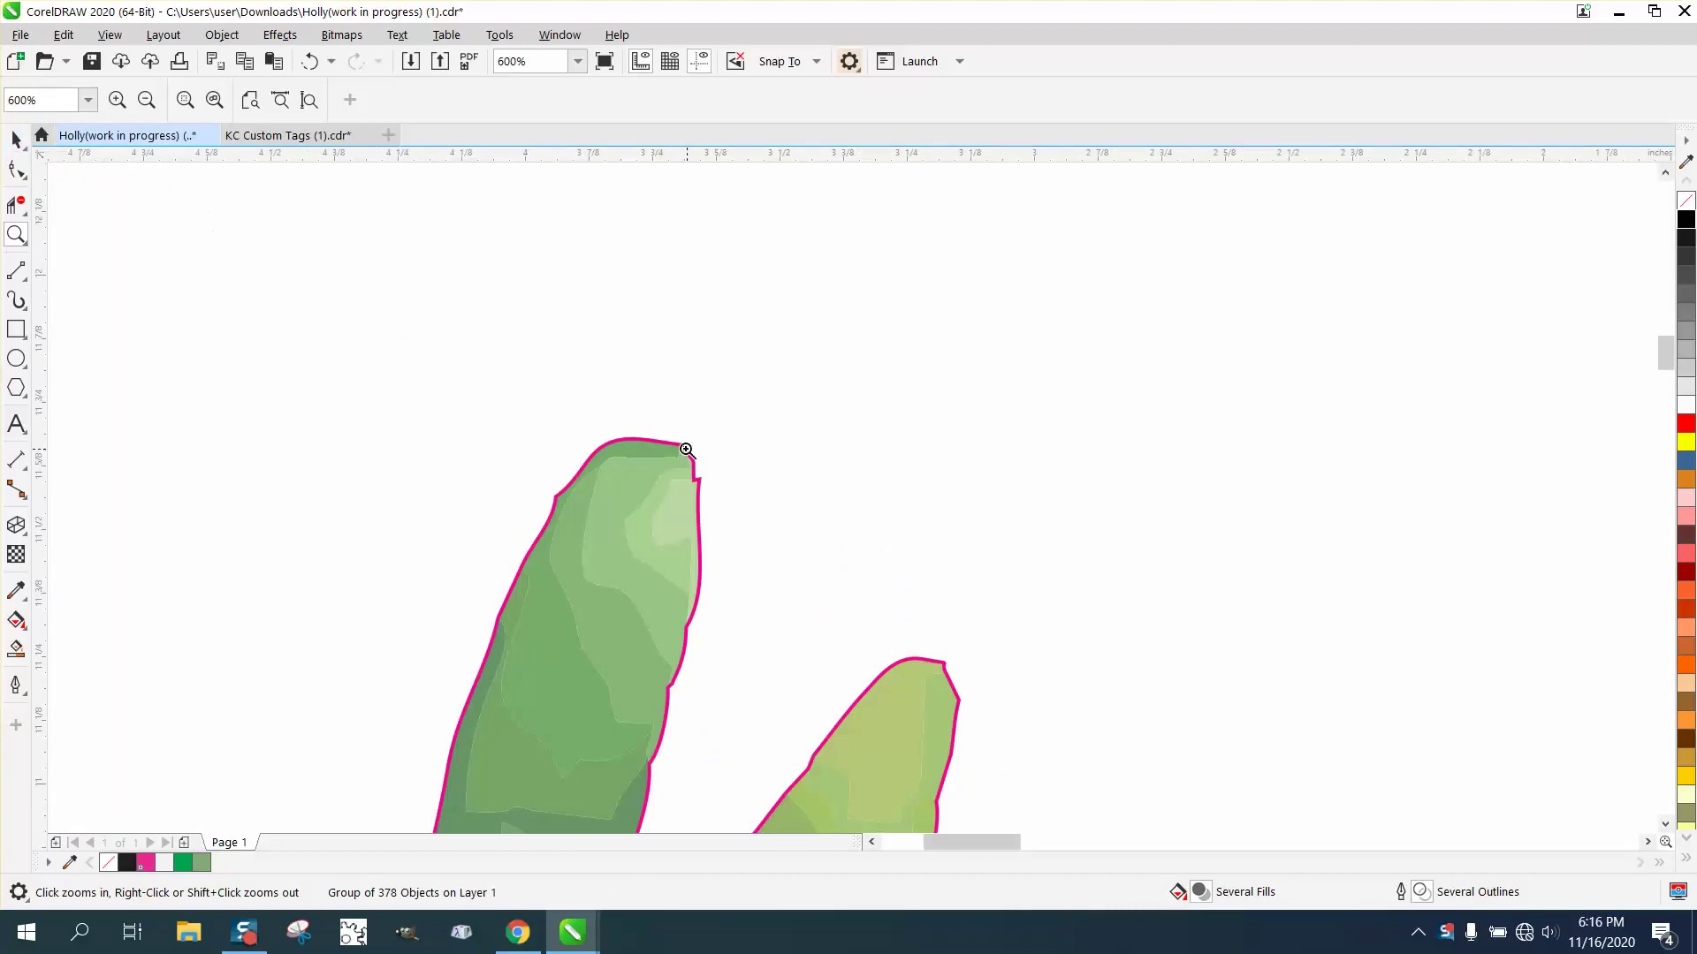
click(16, 139)
click(431, 293)
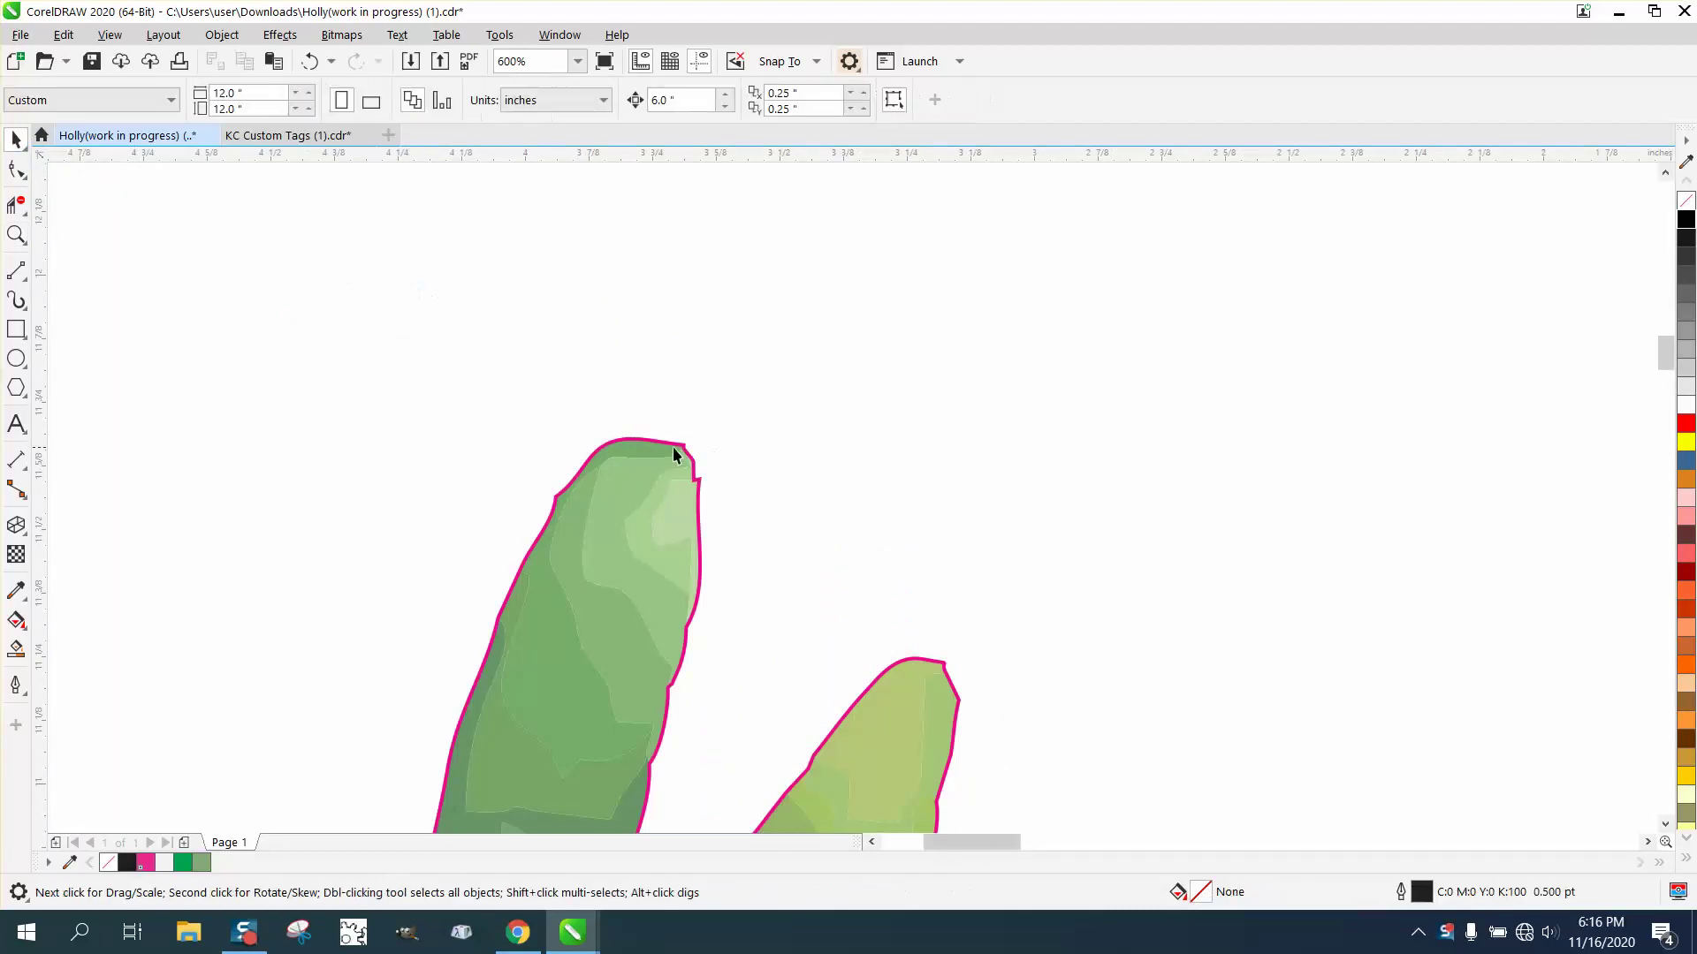
click(682, 453)
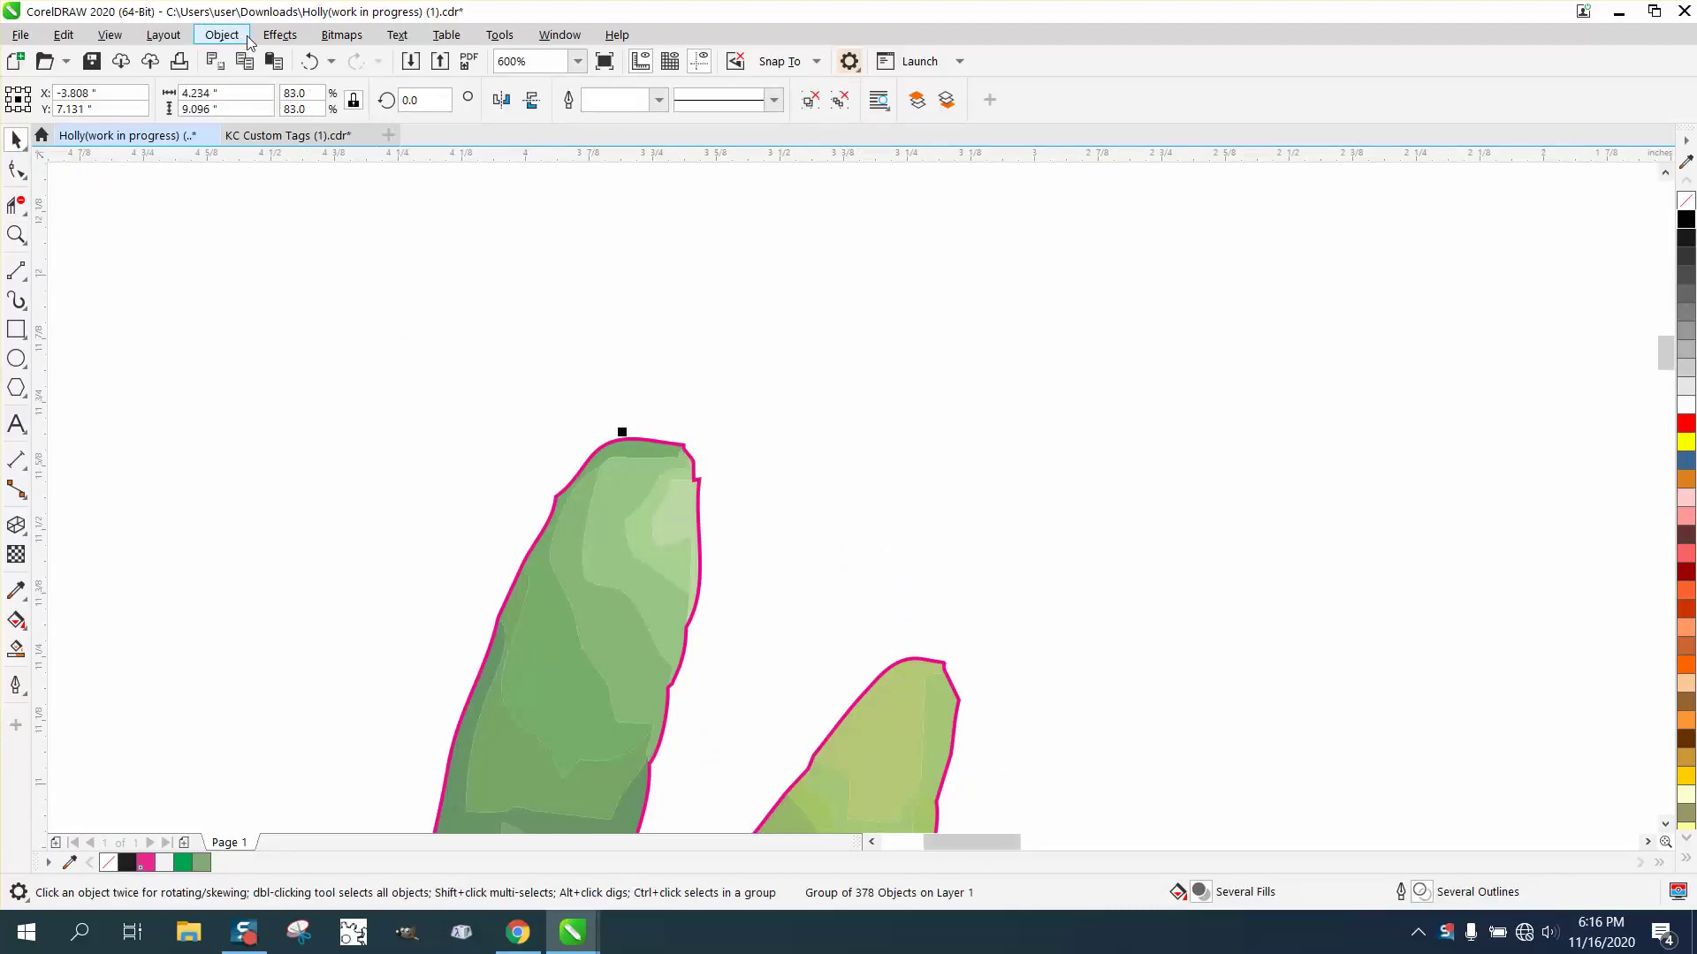
- Ungroup the sprig's 378 objects
click(221, 35)
mouse_move(273, 392)
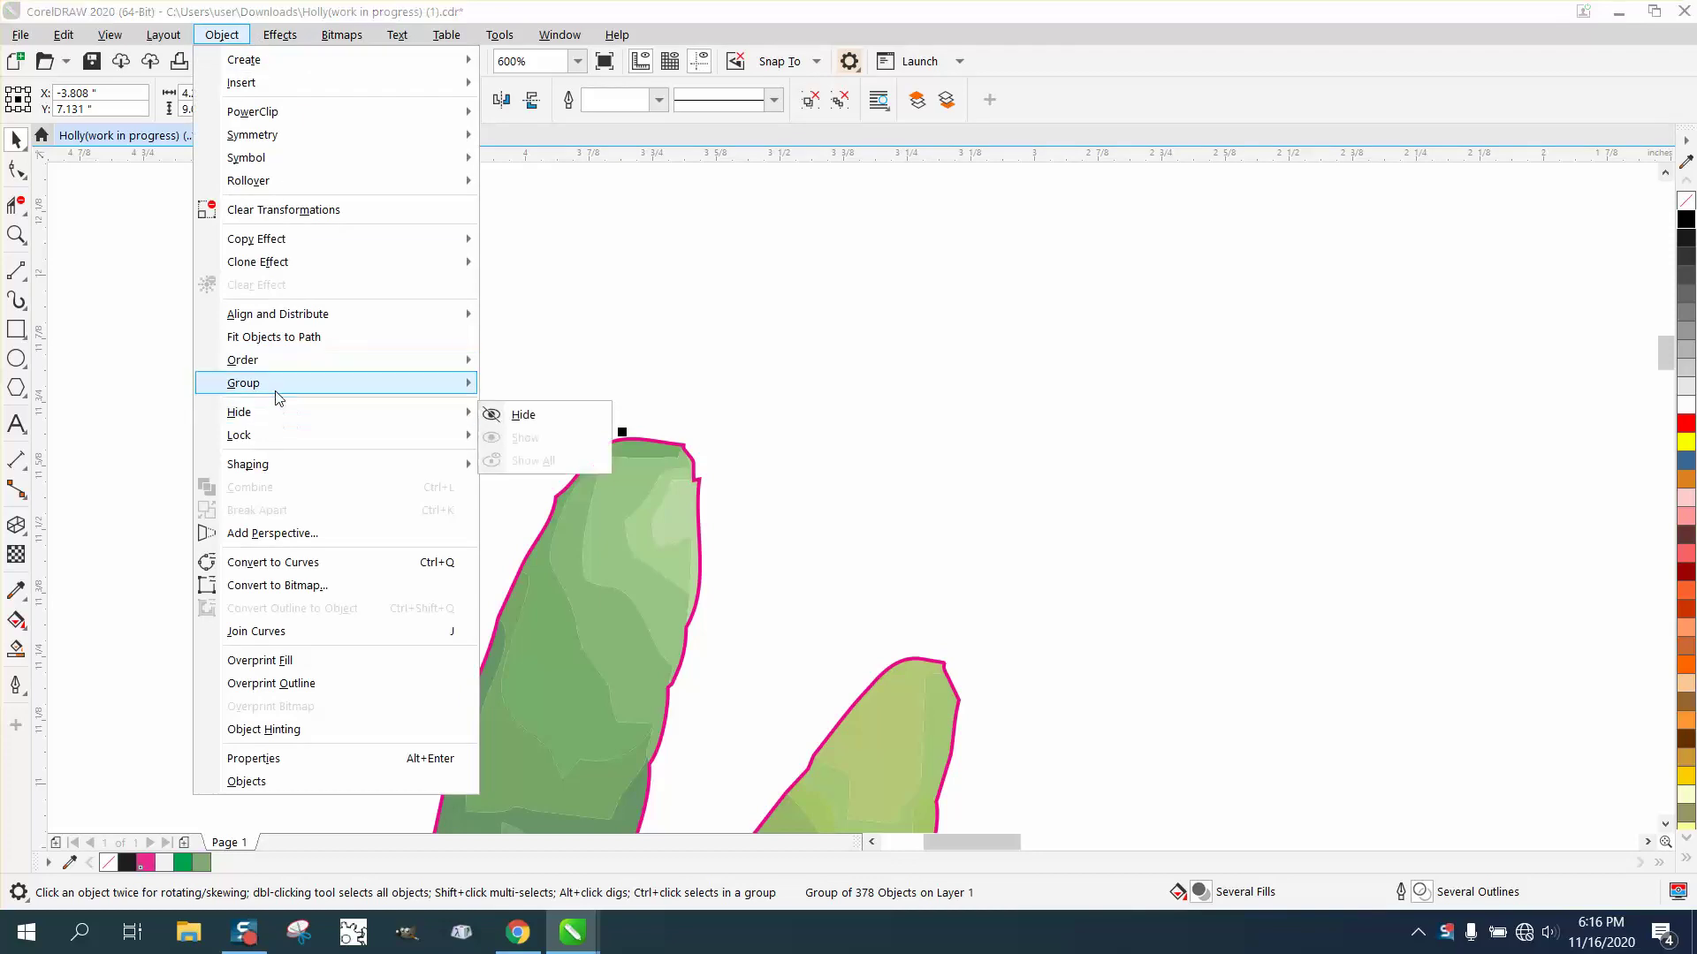
click(534, 408)
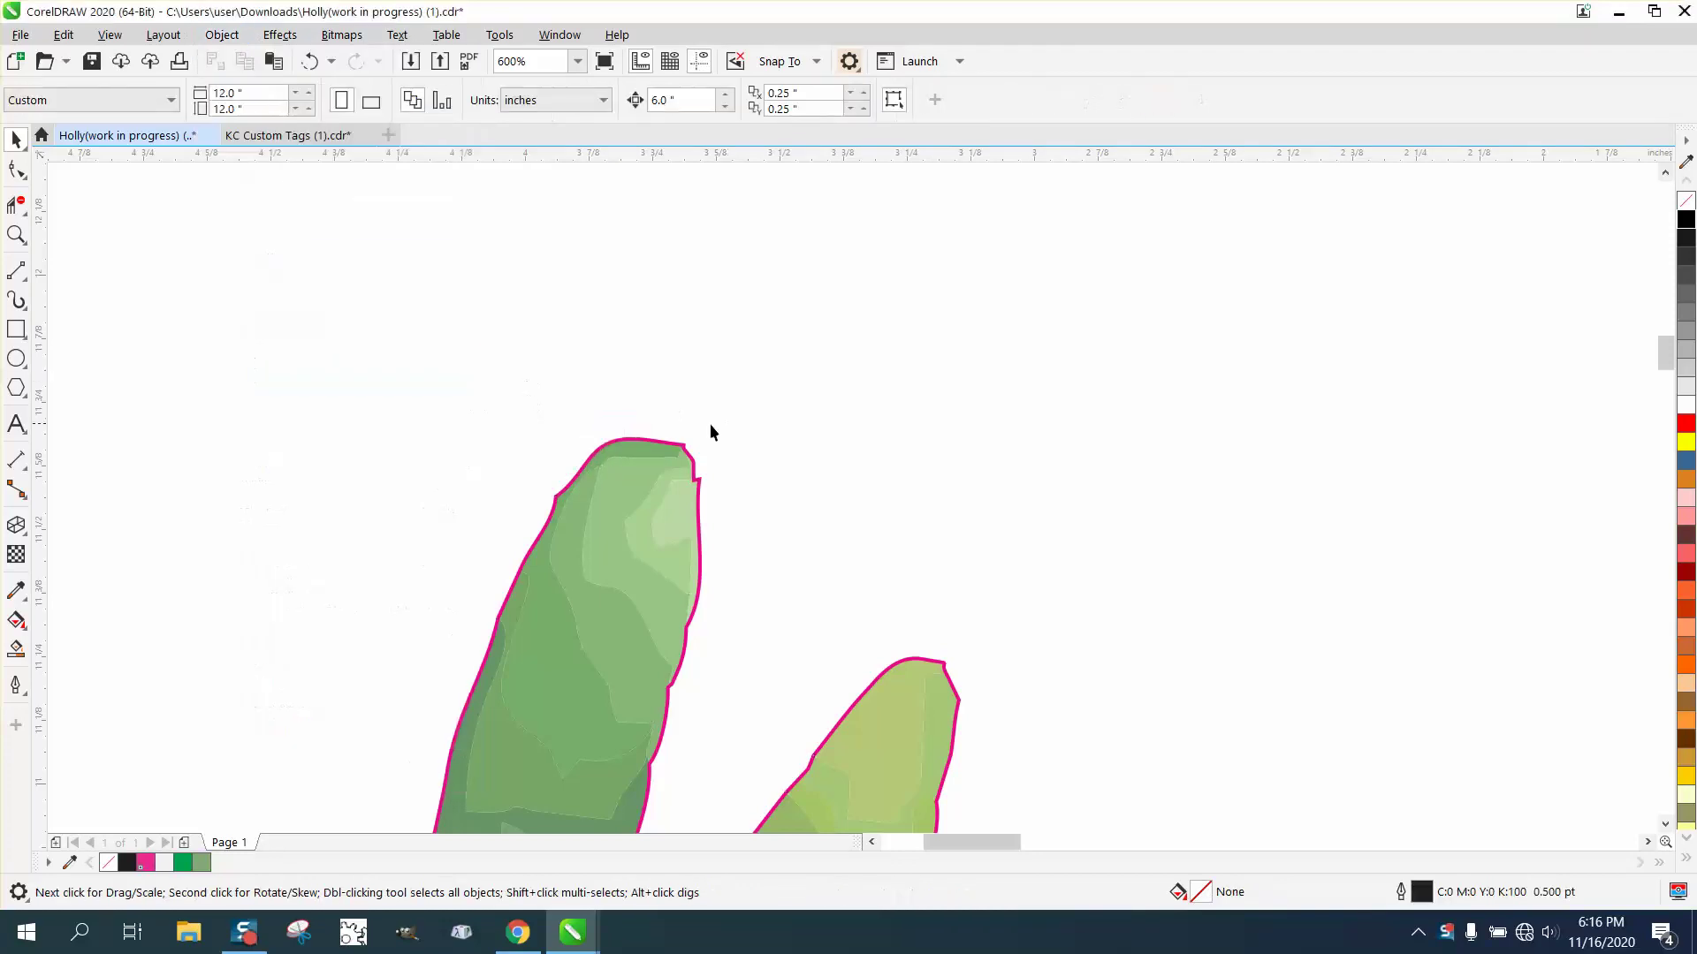
- Move the pink CutContour outline 6 inches right, apart from the watercolor
click(681, 451)
key(Right)
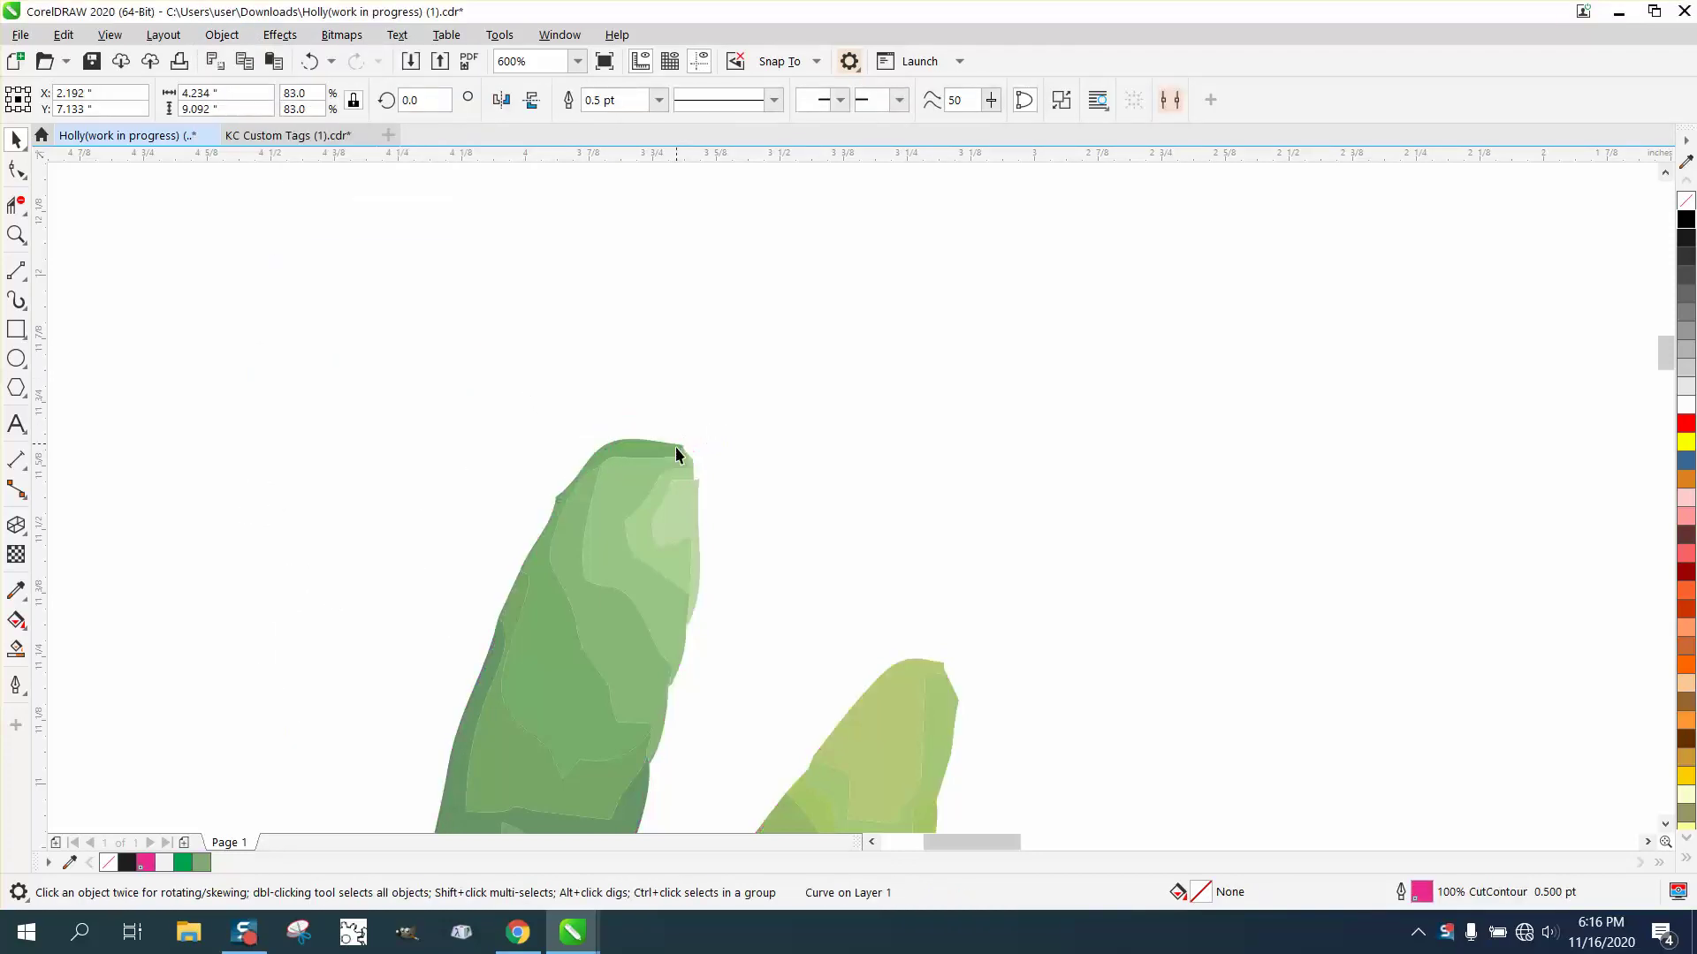
scroll(676, 447, down, 4)
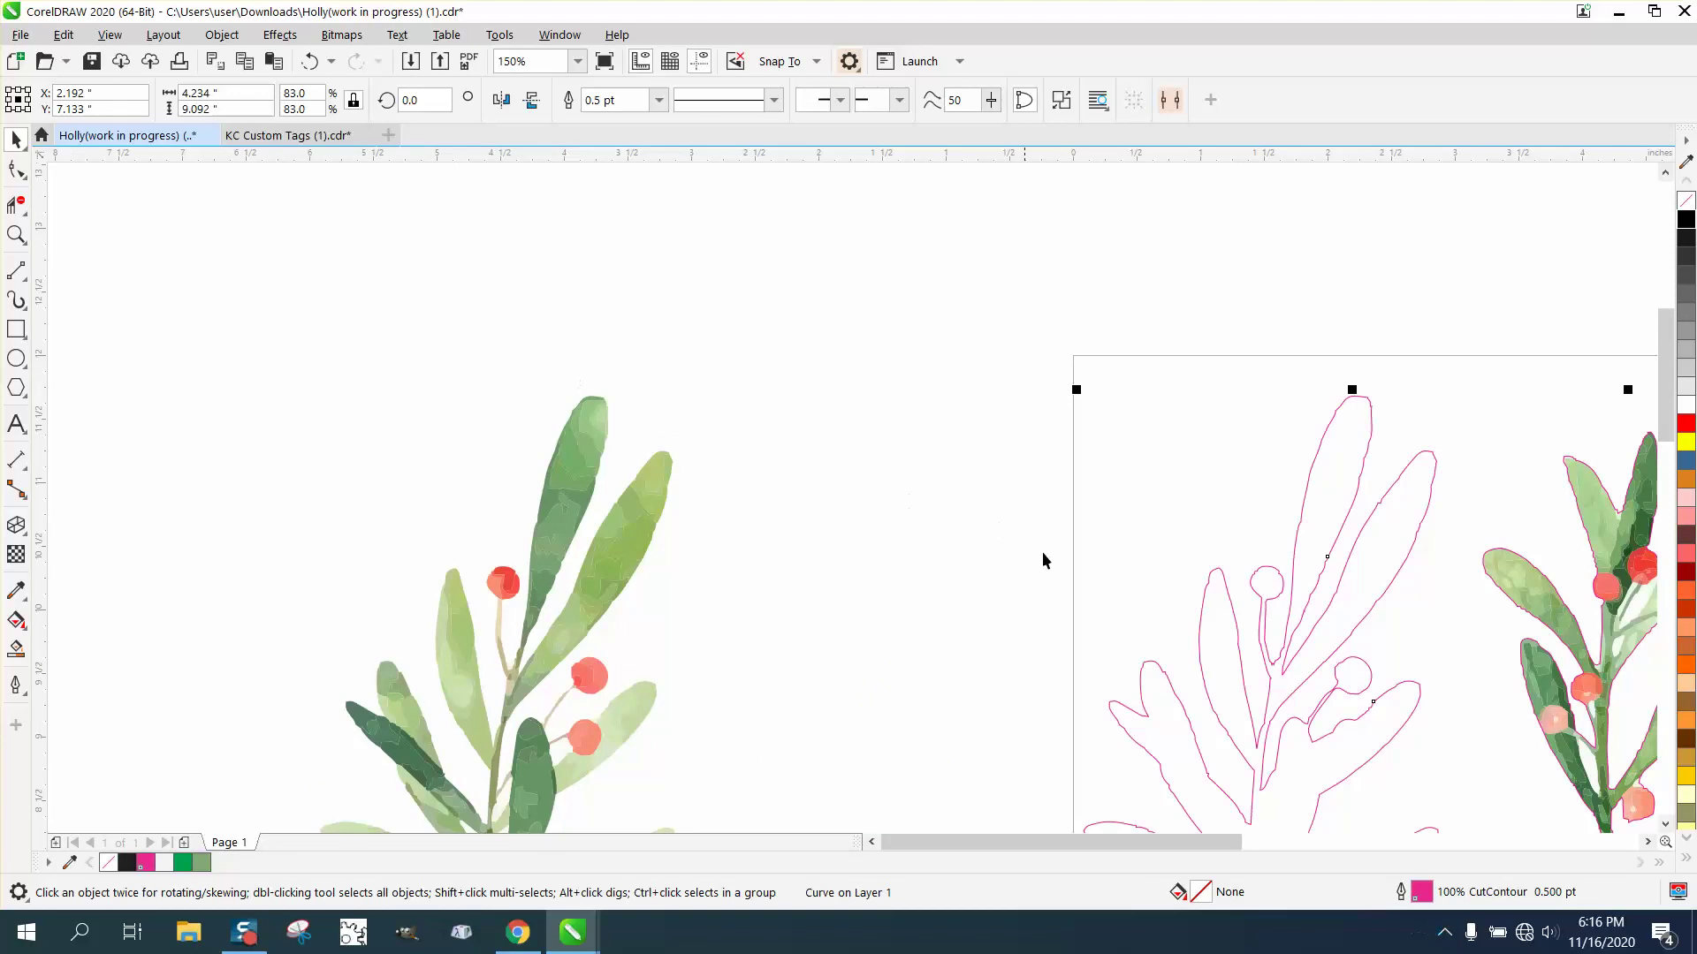
scroll(1042, 560, down, 2)
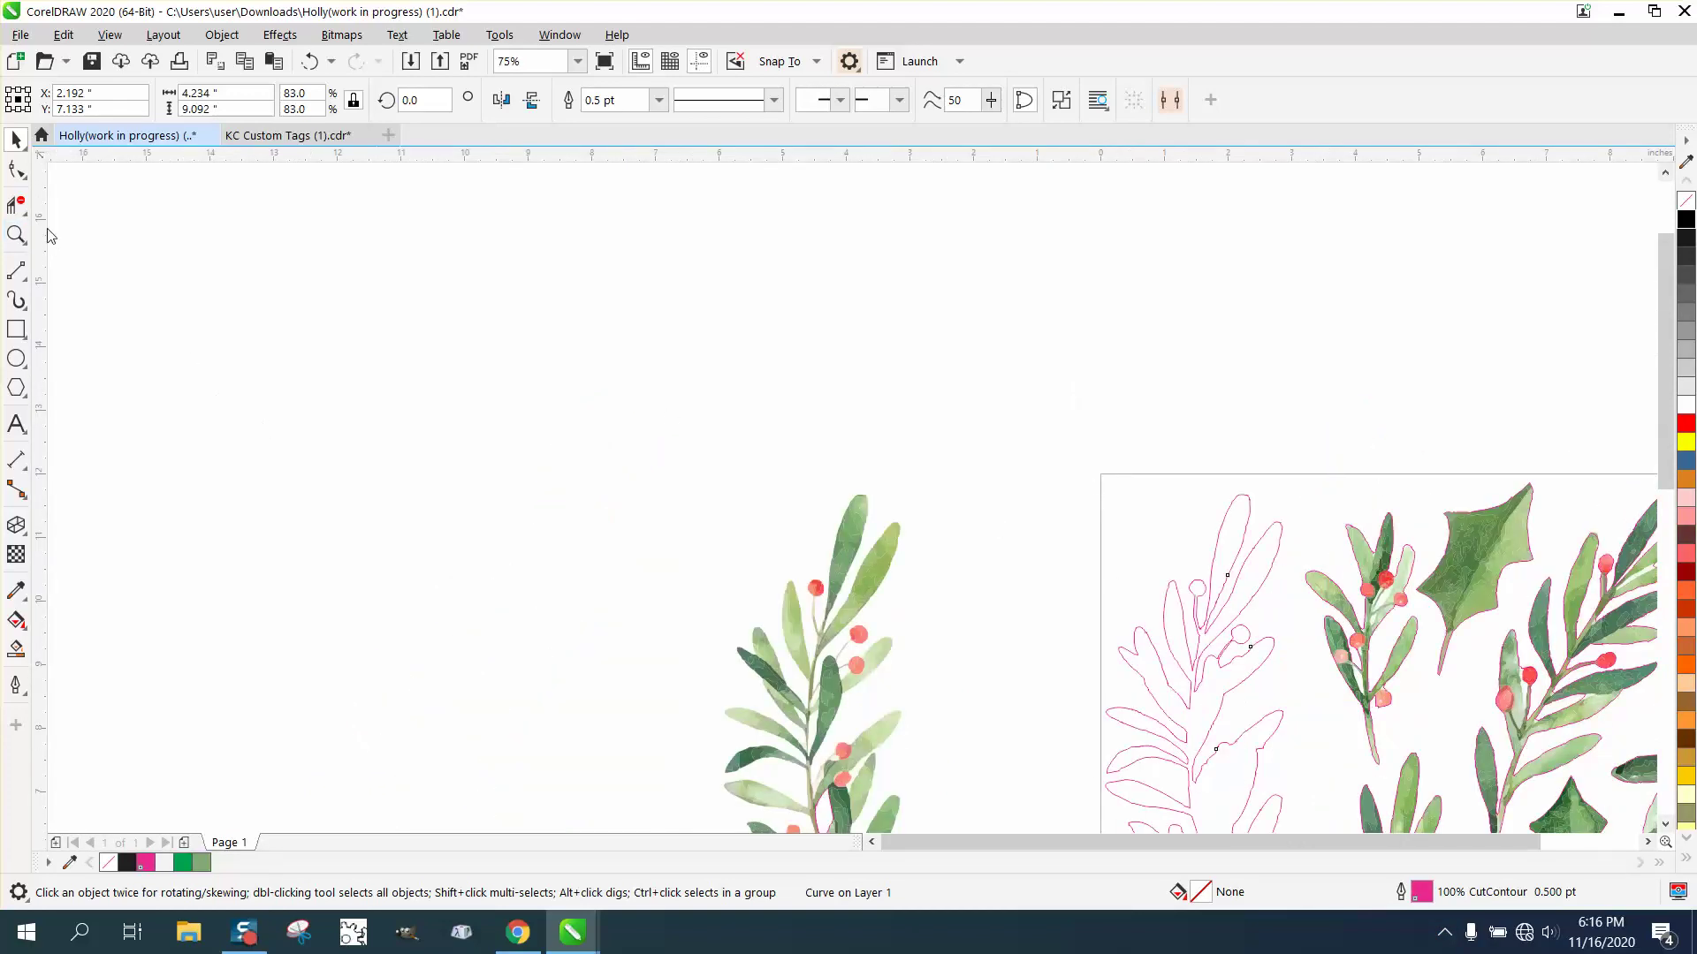
- Zoom into the berries and drag the off-white #FDFAF6 sliver right into empty space
click(16, 234)
right_click(905, 516)
drag(1197, 801, 1197, 801)
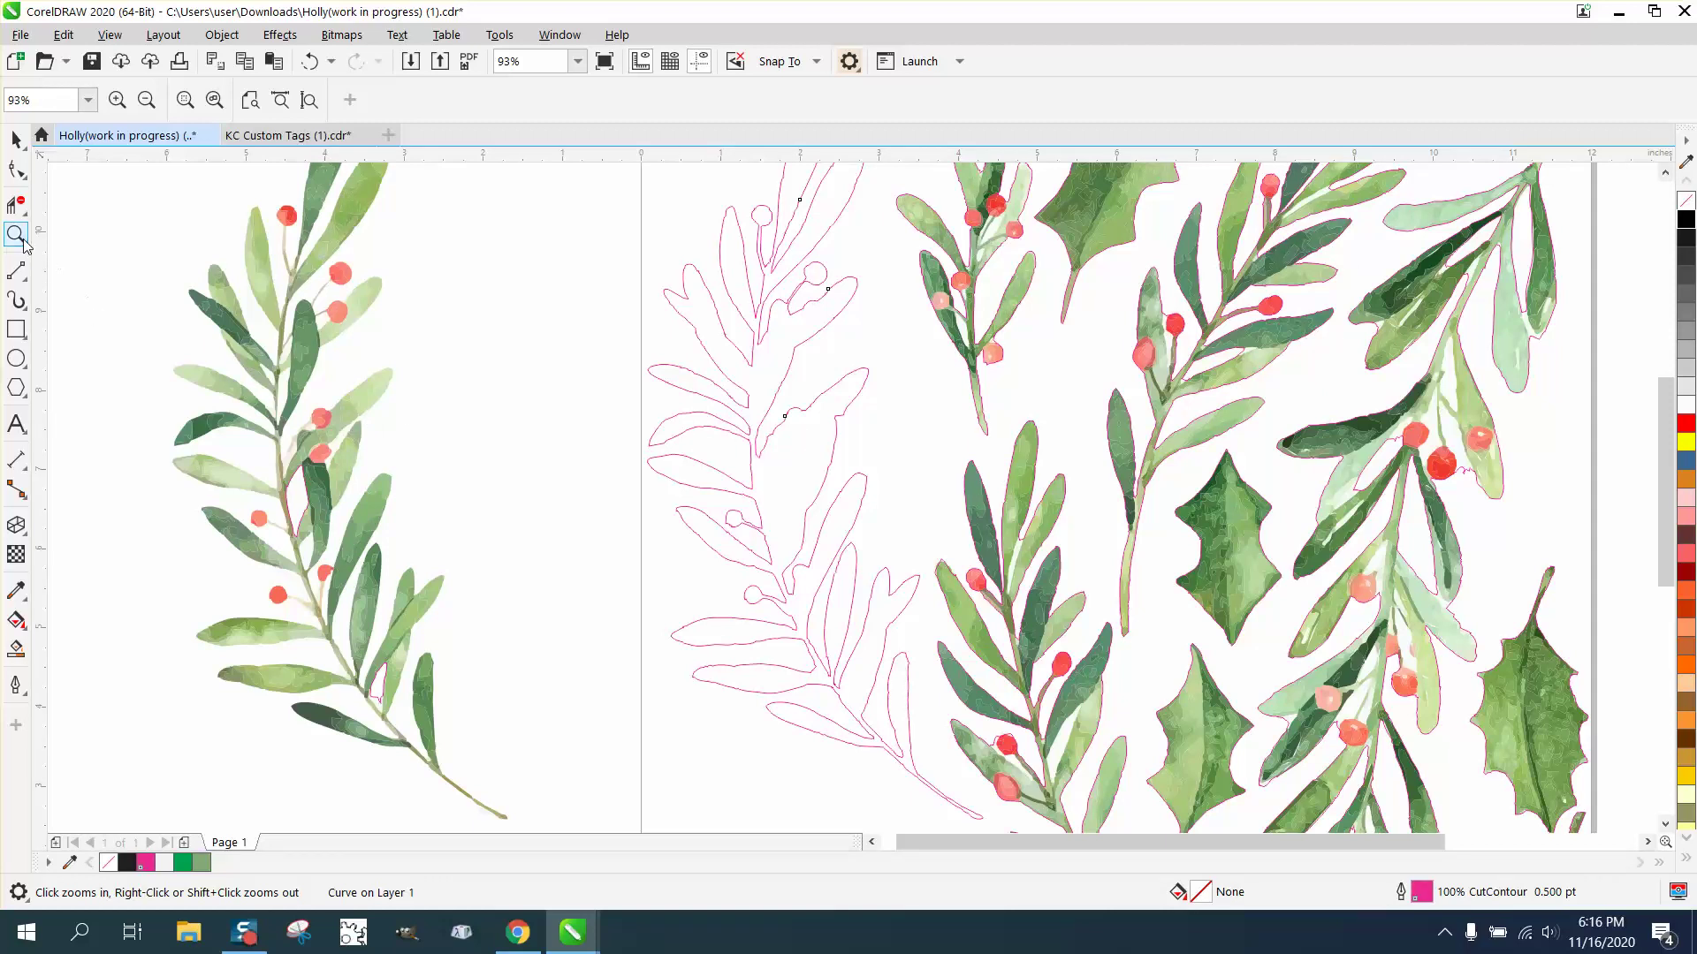
drag(225, 373, 538, 520)
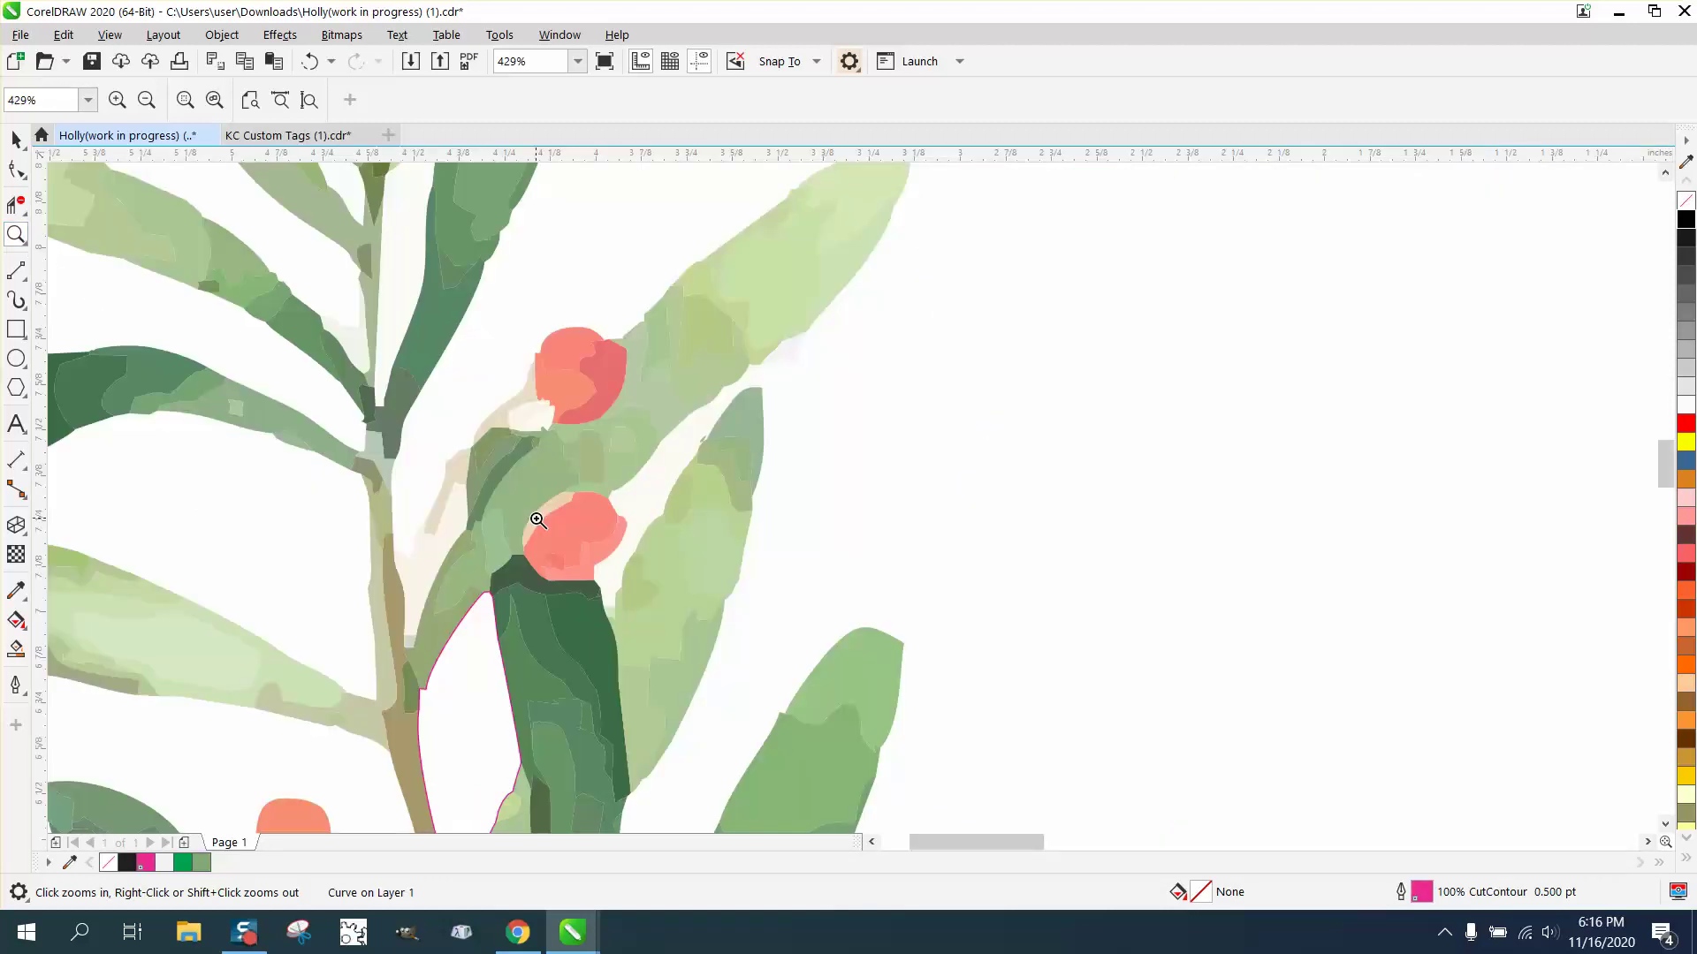
click(16, 139)
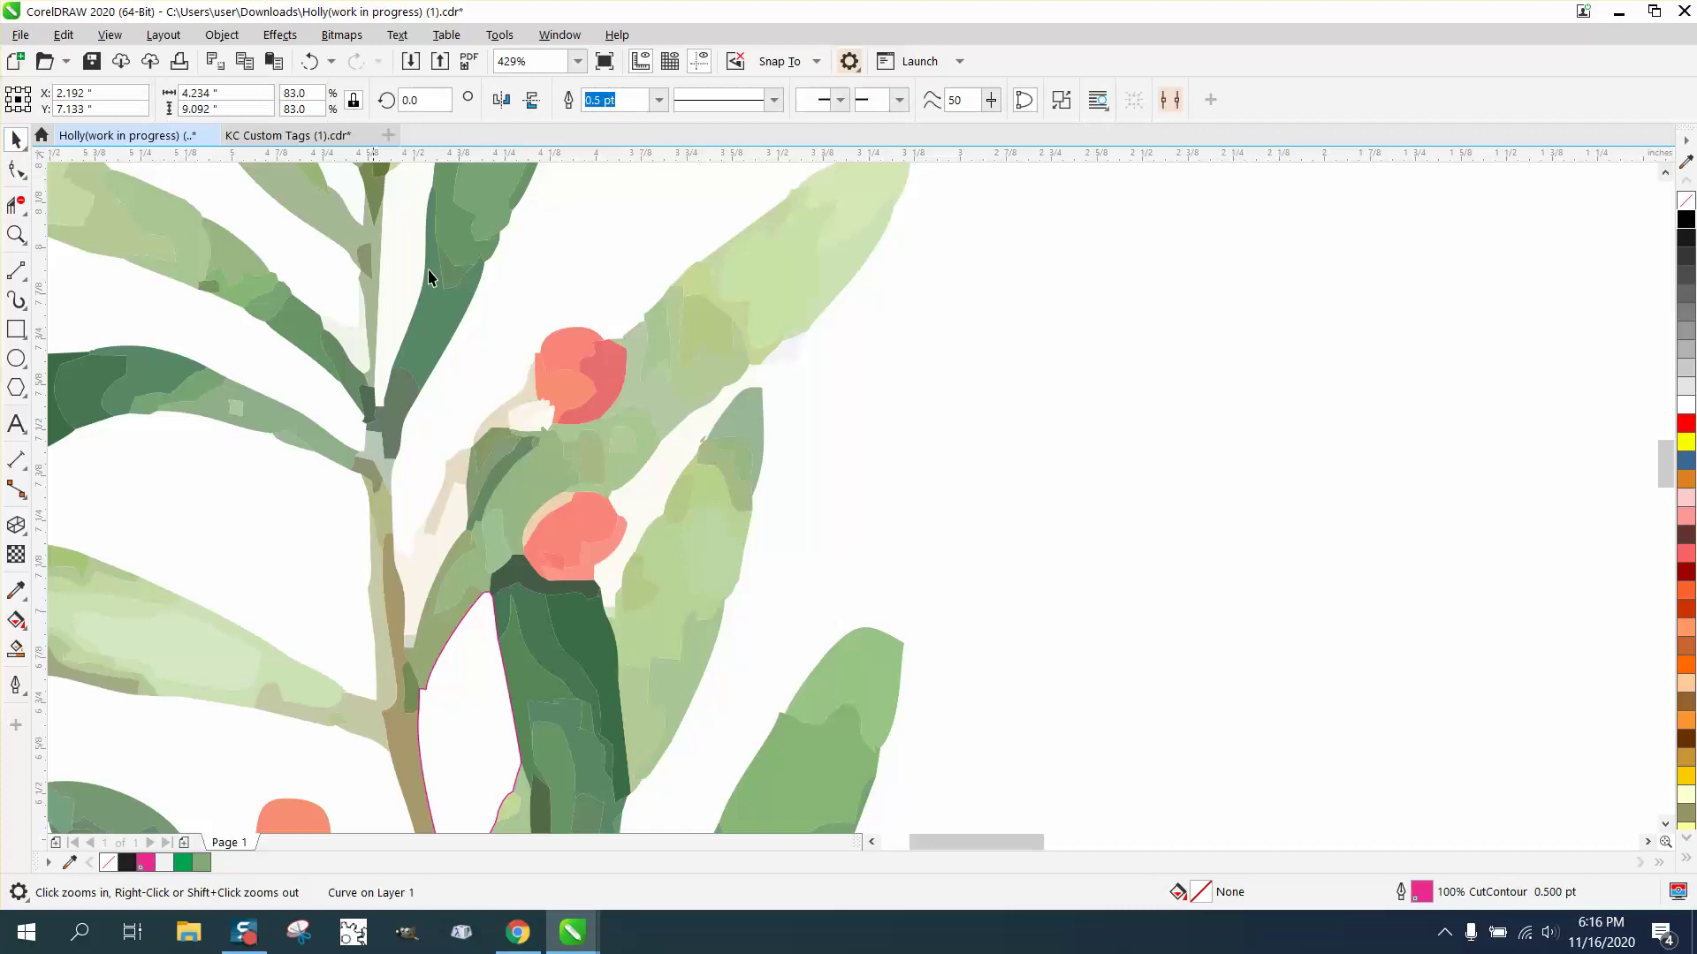
click(689, 432)
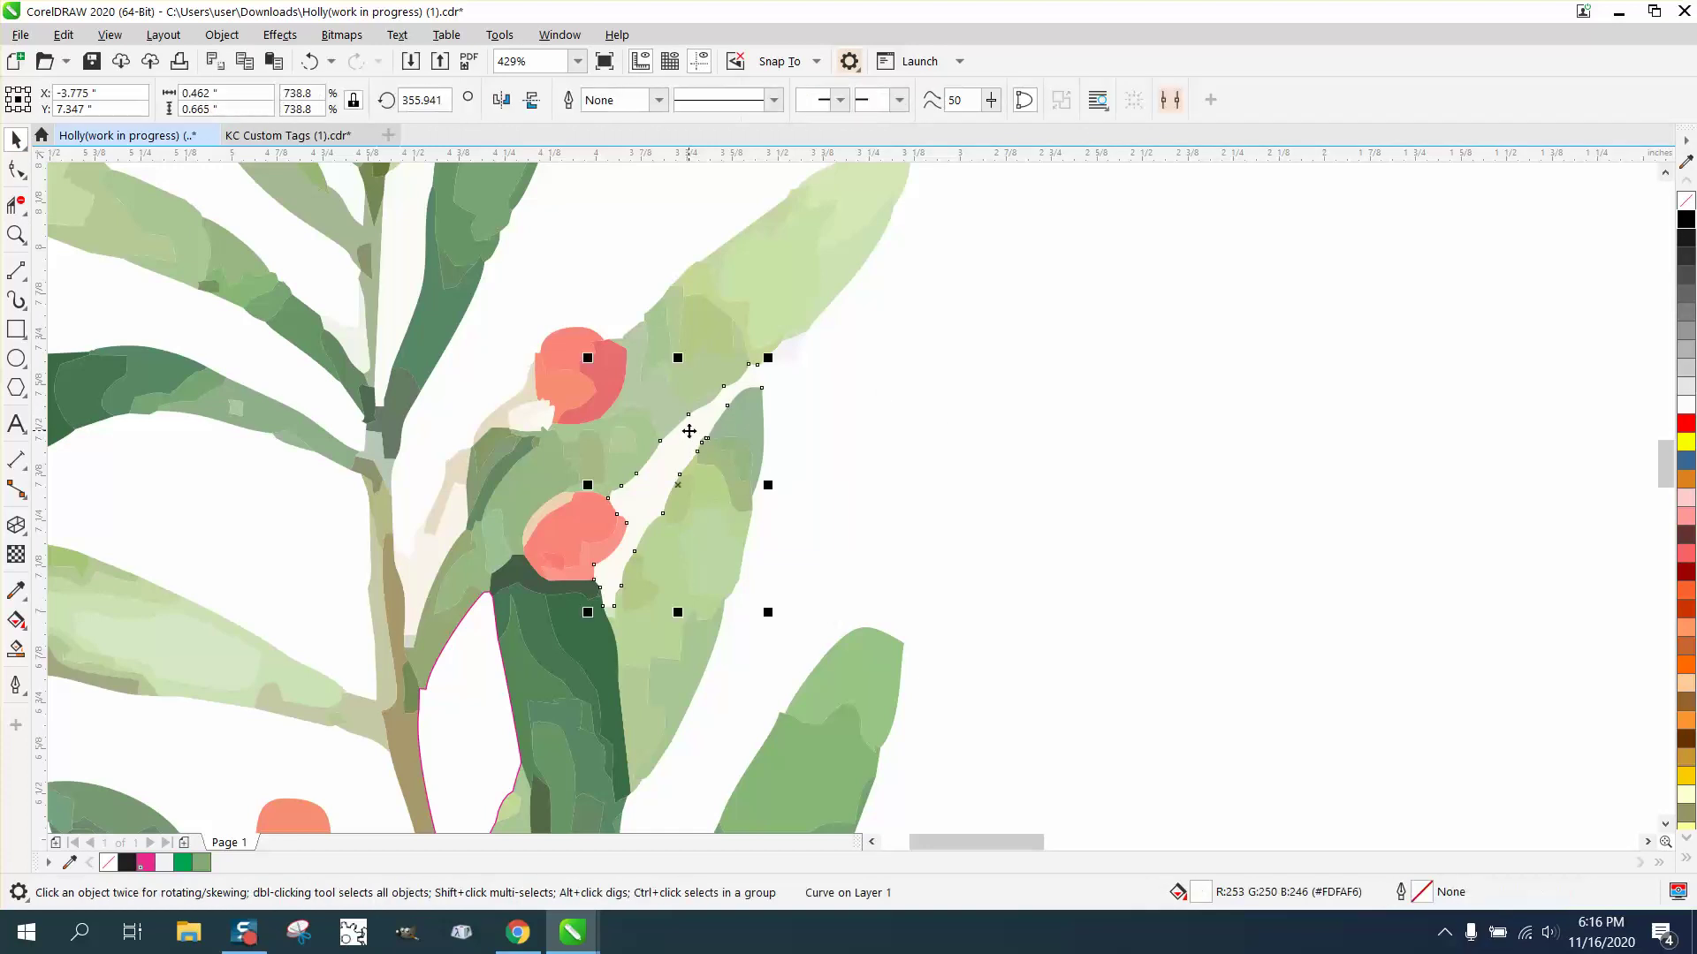
drag(690, 431, 880, 427)
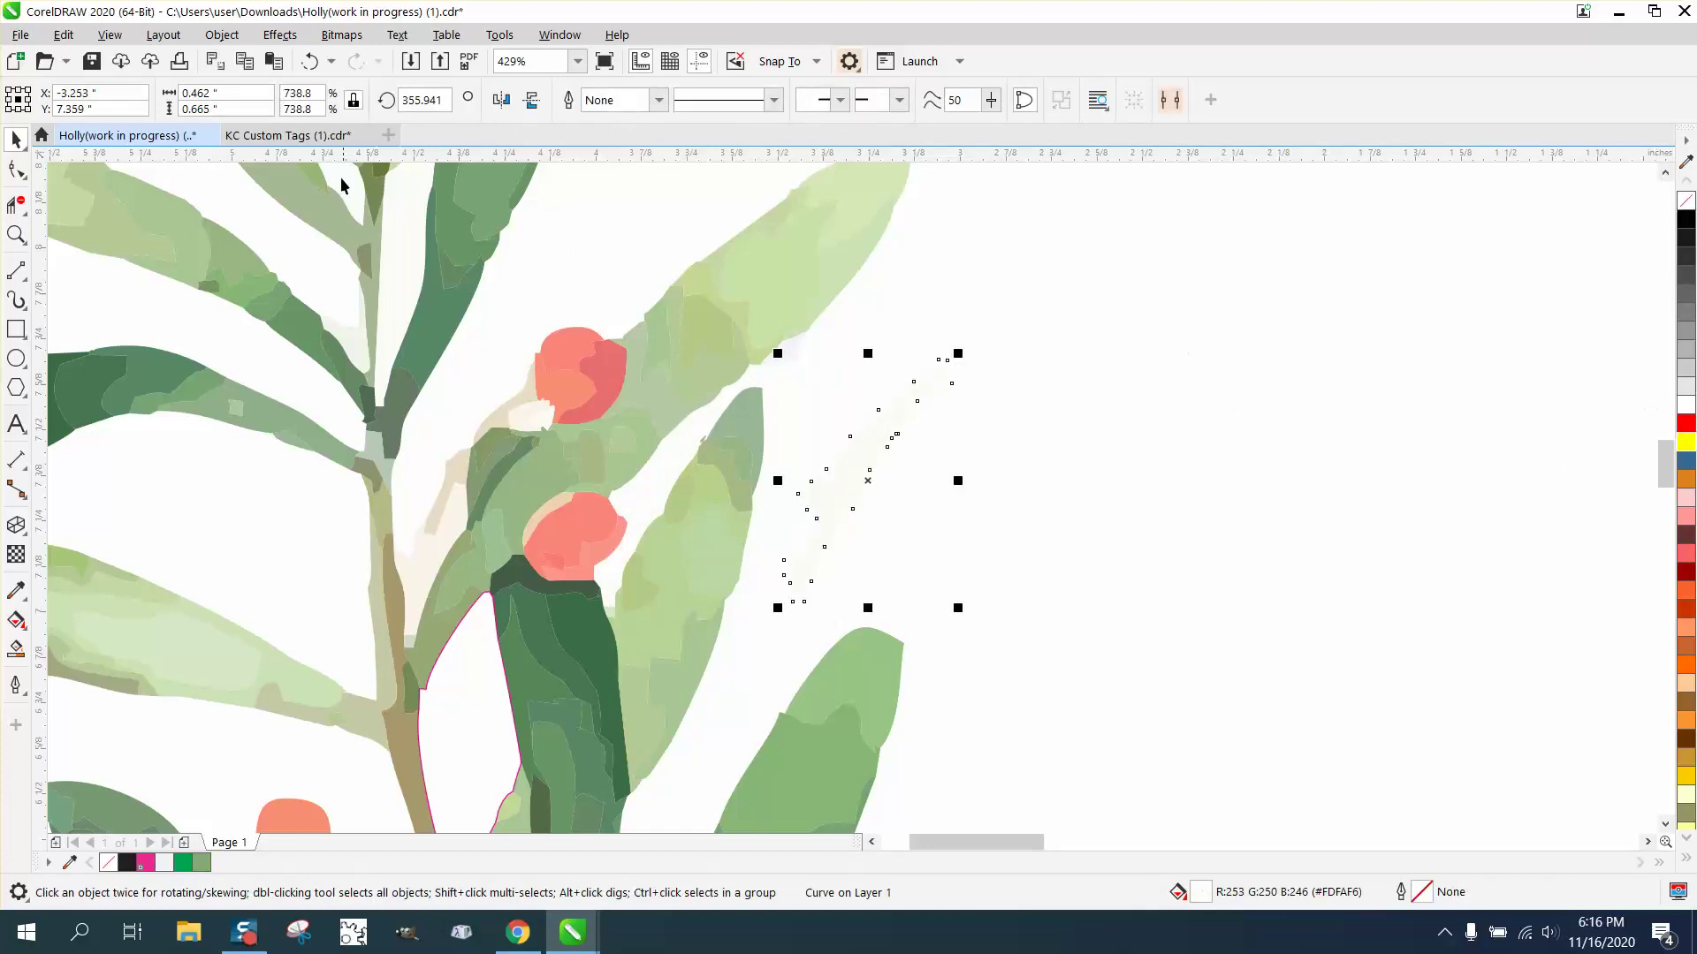
- Draw a yellow-filled rectangle and send it to the back of the page
click(16, 329)
drag(1123, 305, 756, 642)
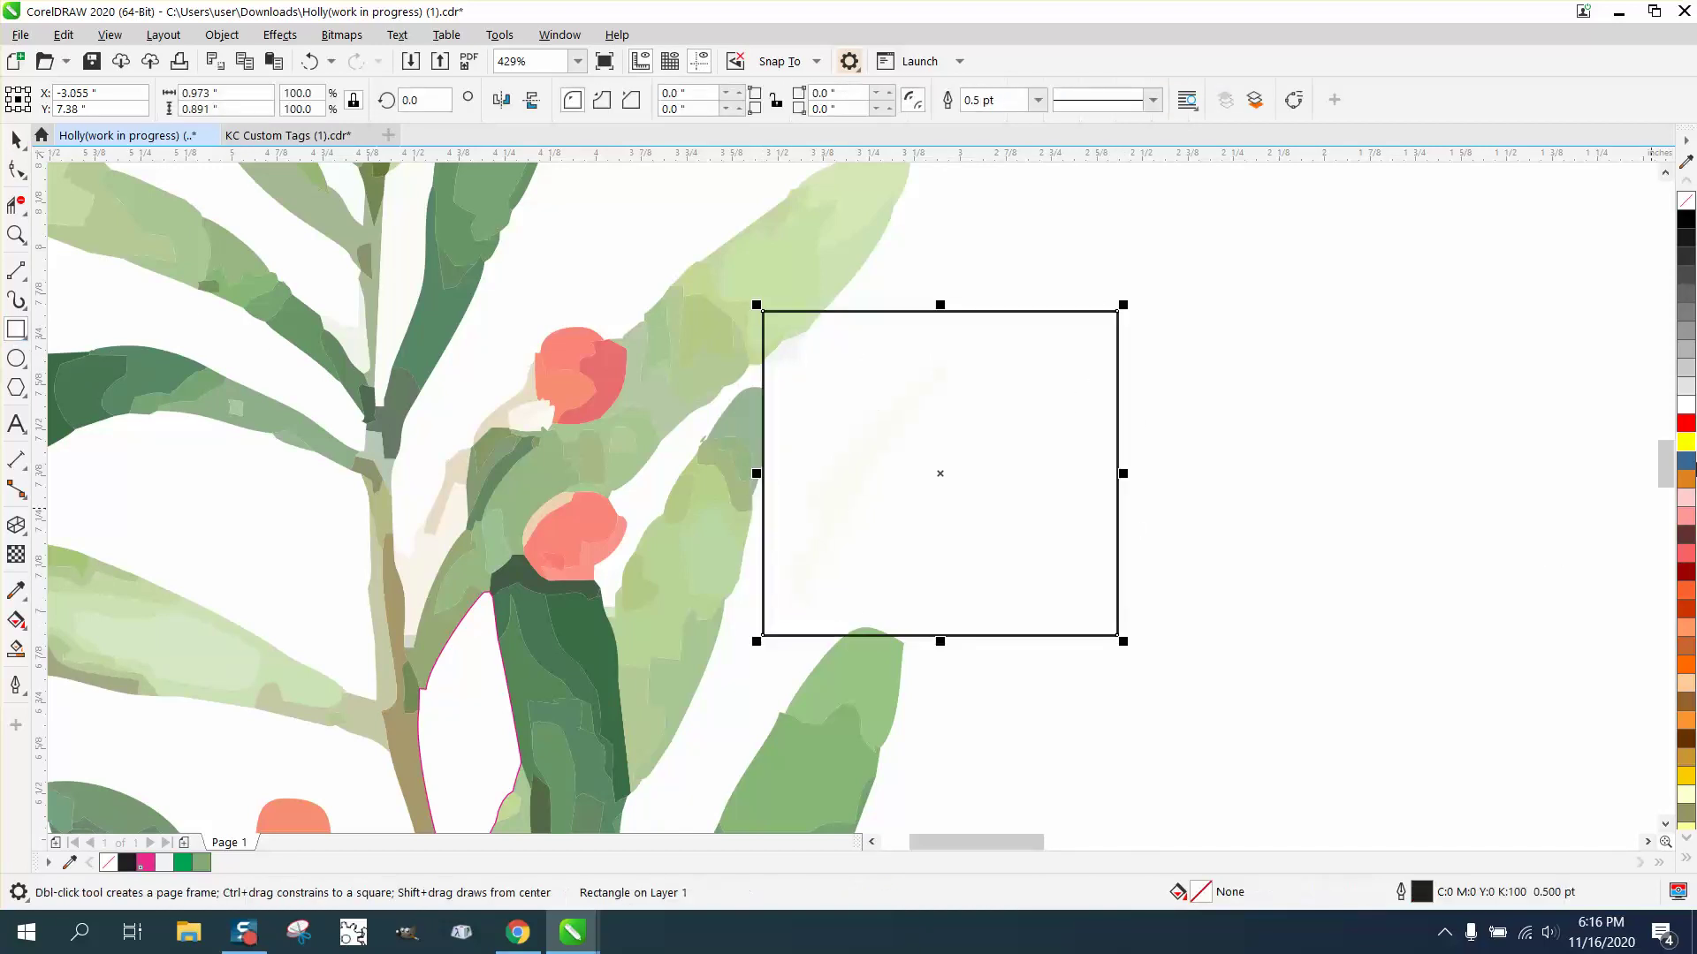
click(1686, 441)
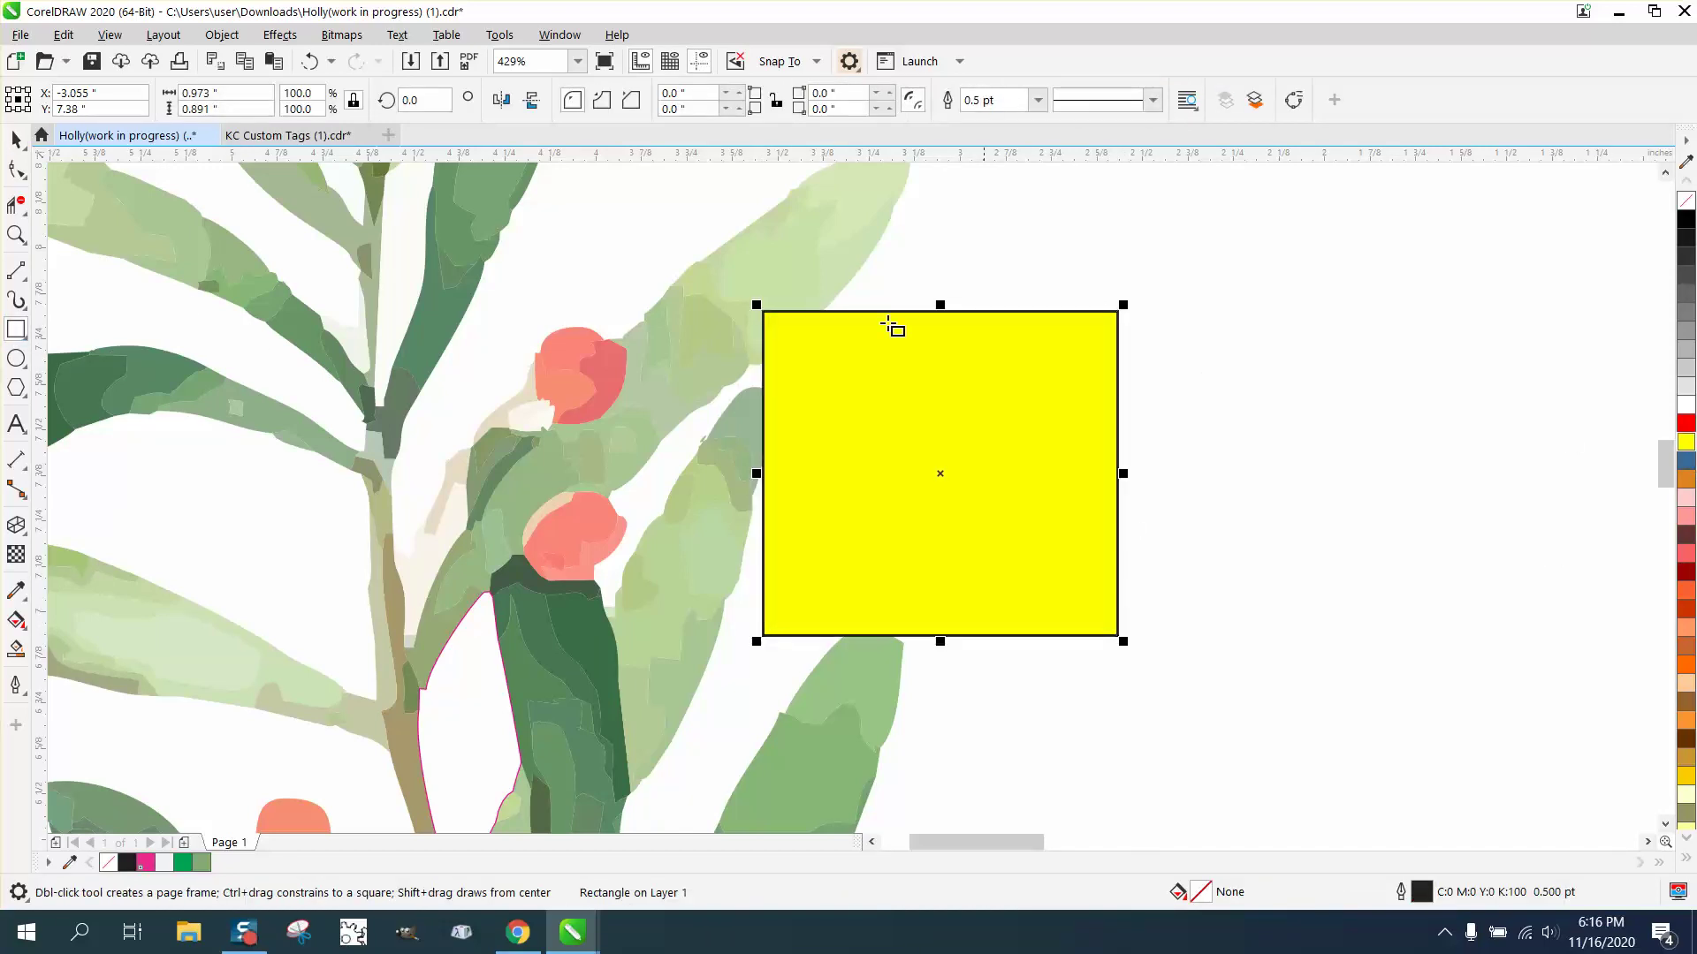
click(235, 37)
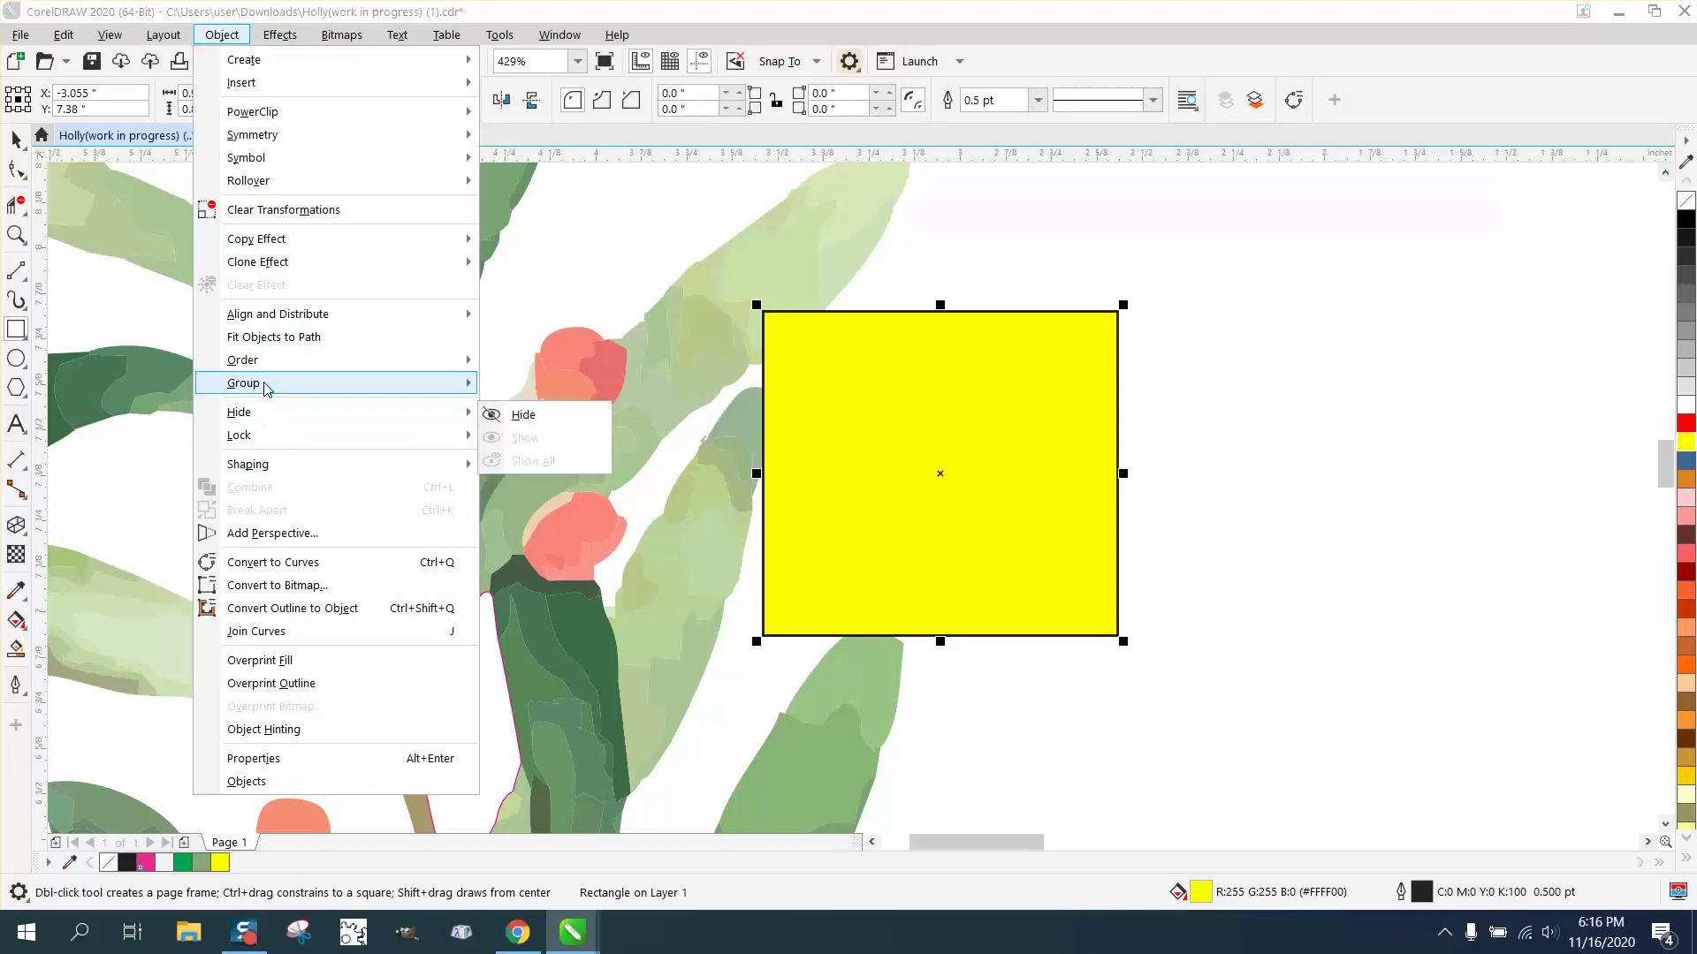
mouse_move(256, 361)
click(525, 384)
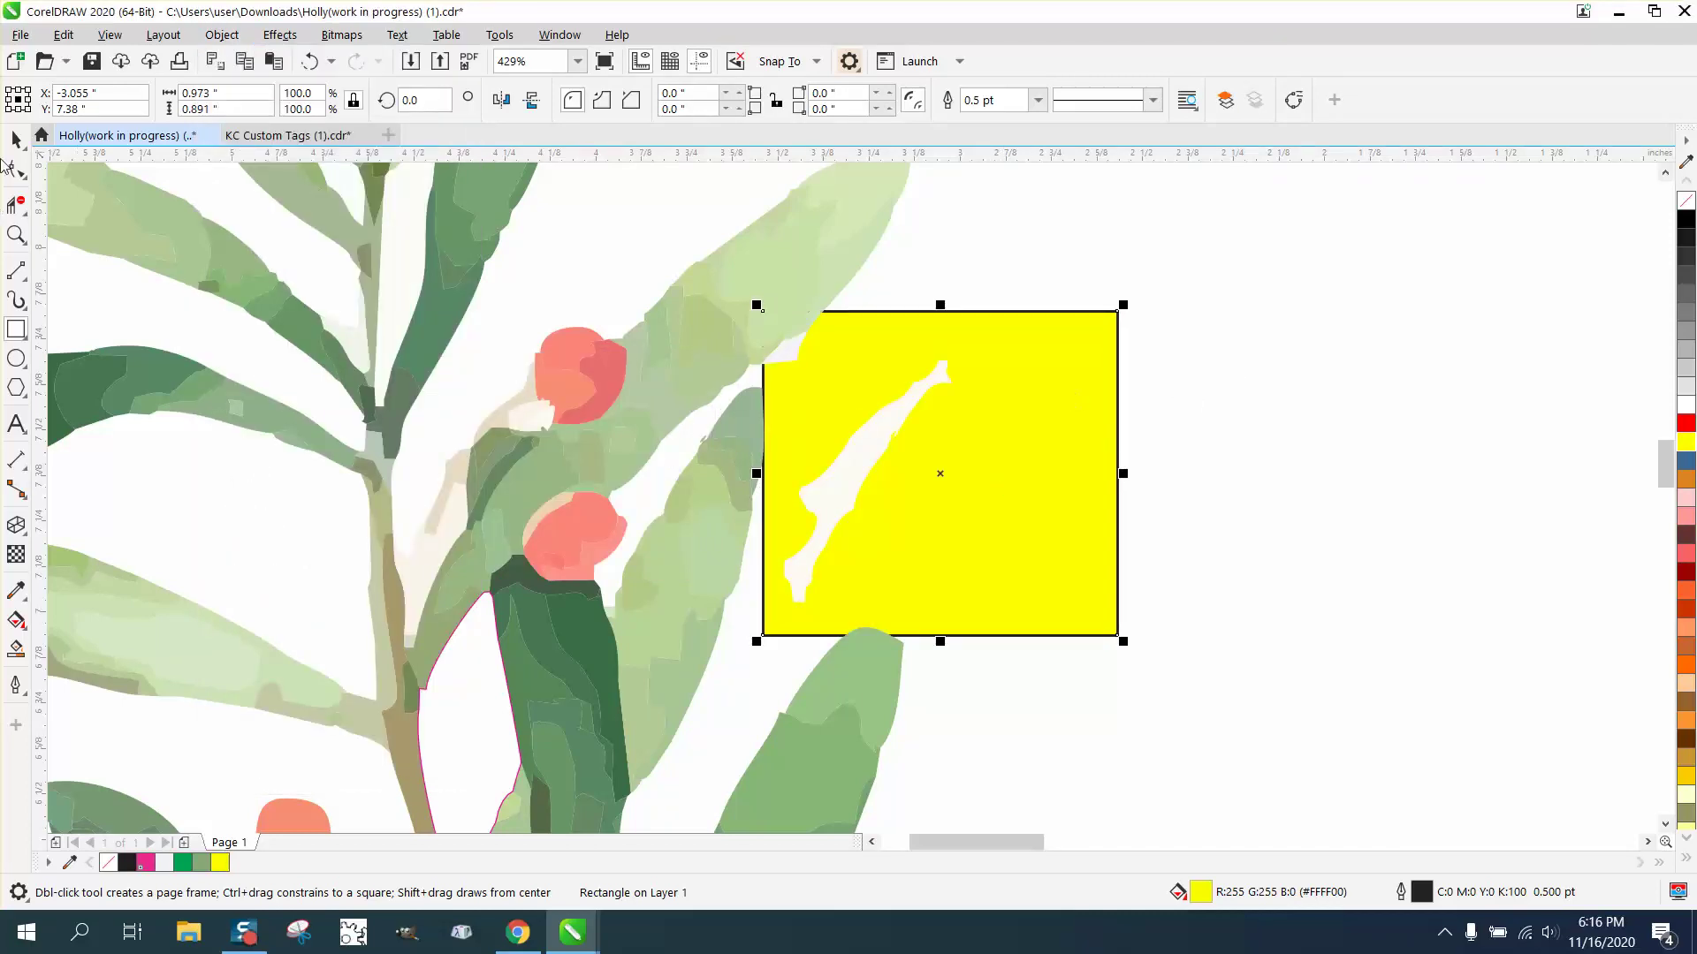
- Arrange the white slivers on the yellow rectangle and delete the large #FDFAF6 shape
click(16, 138)
click(1127, 245)
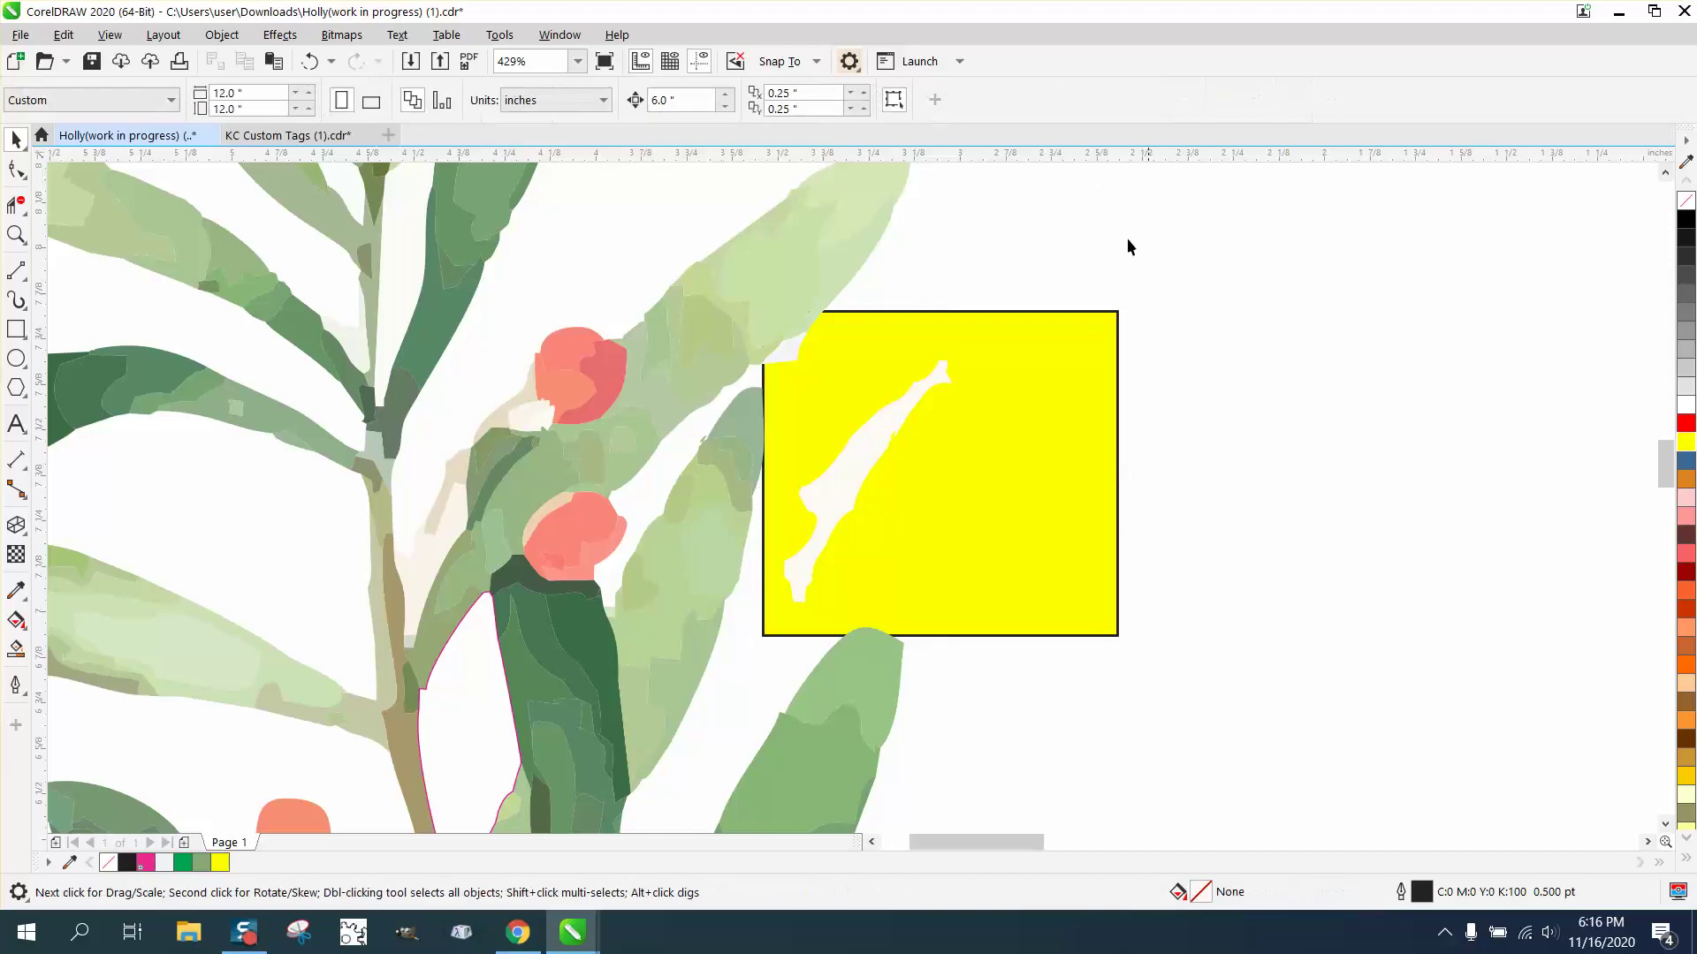
drag(901, 424, 985, 425)
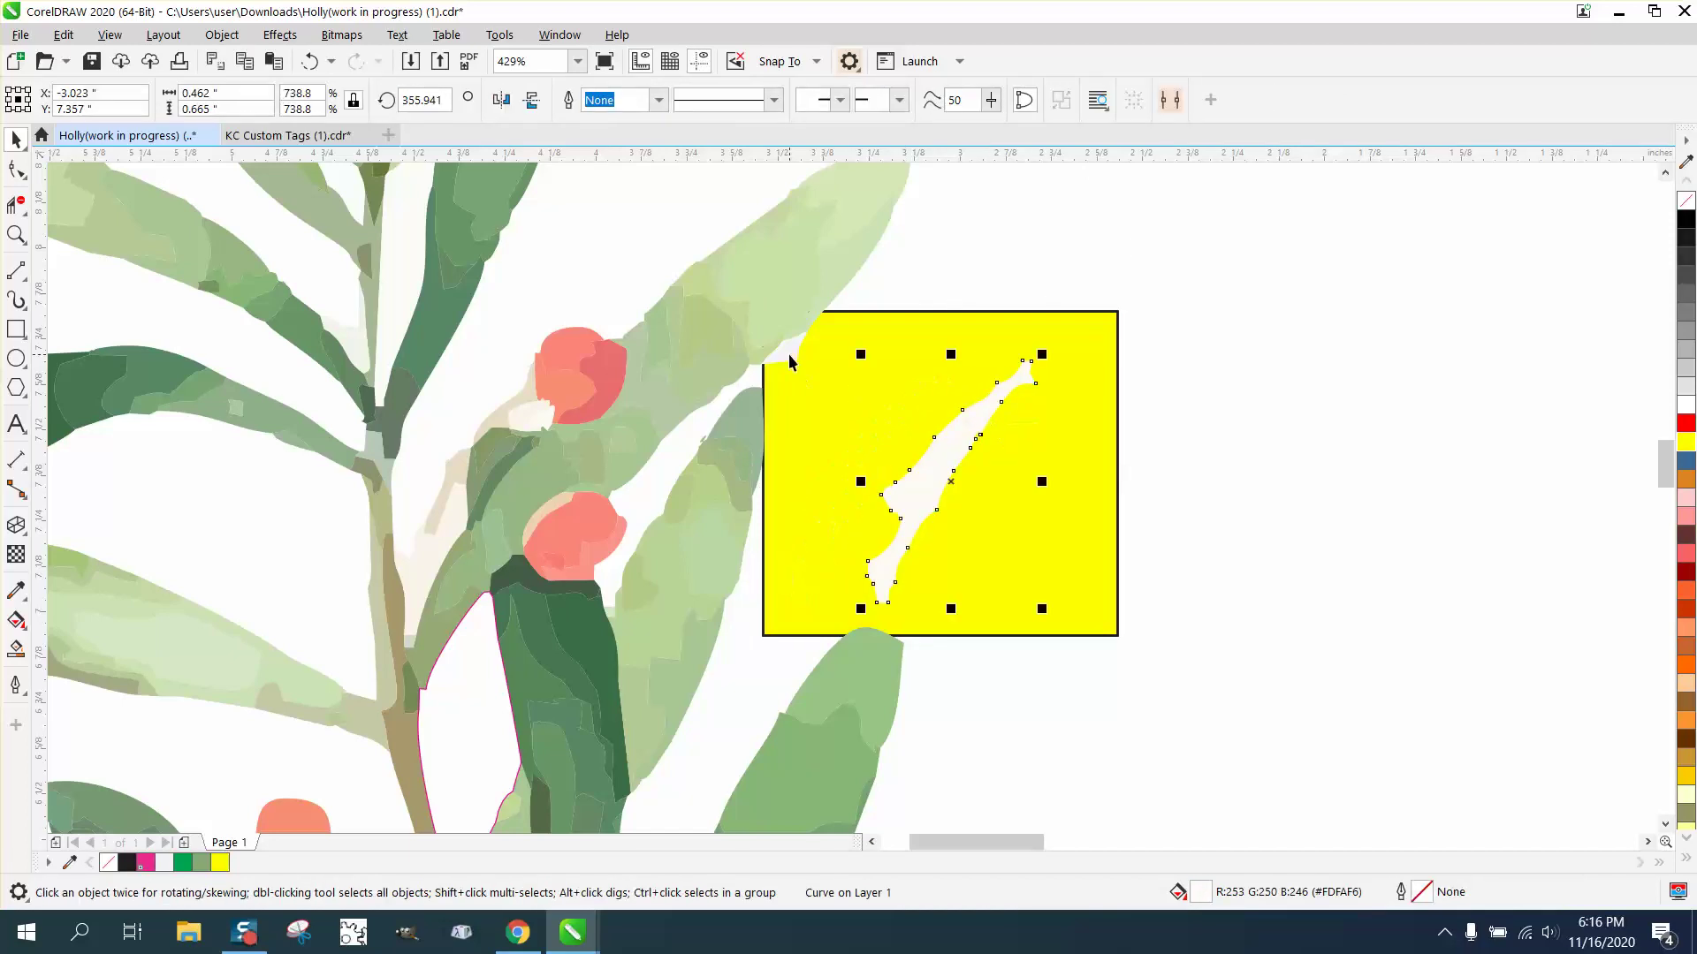
click(808, 364)
drag(808, 364, 871, 389)
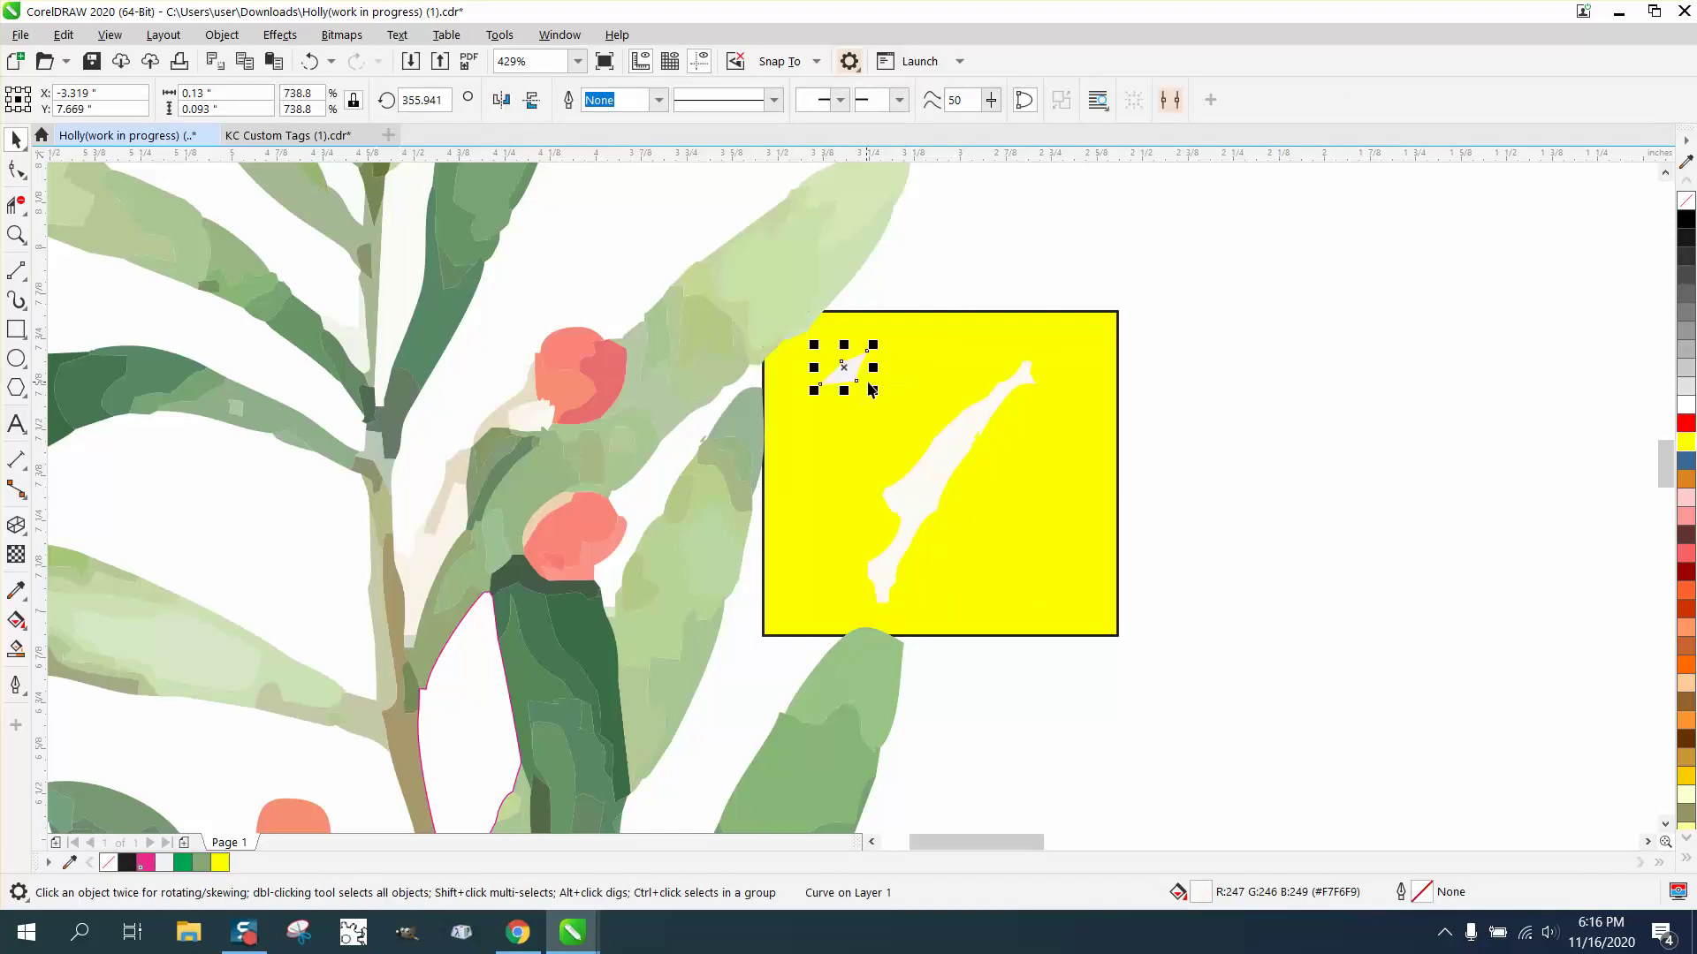
click(669, 269)
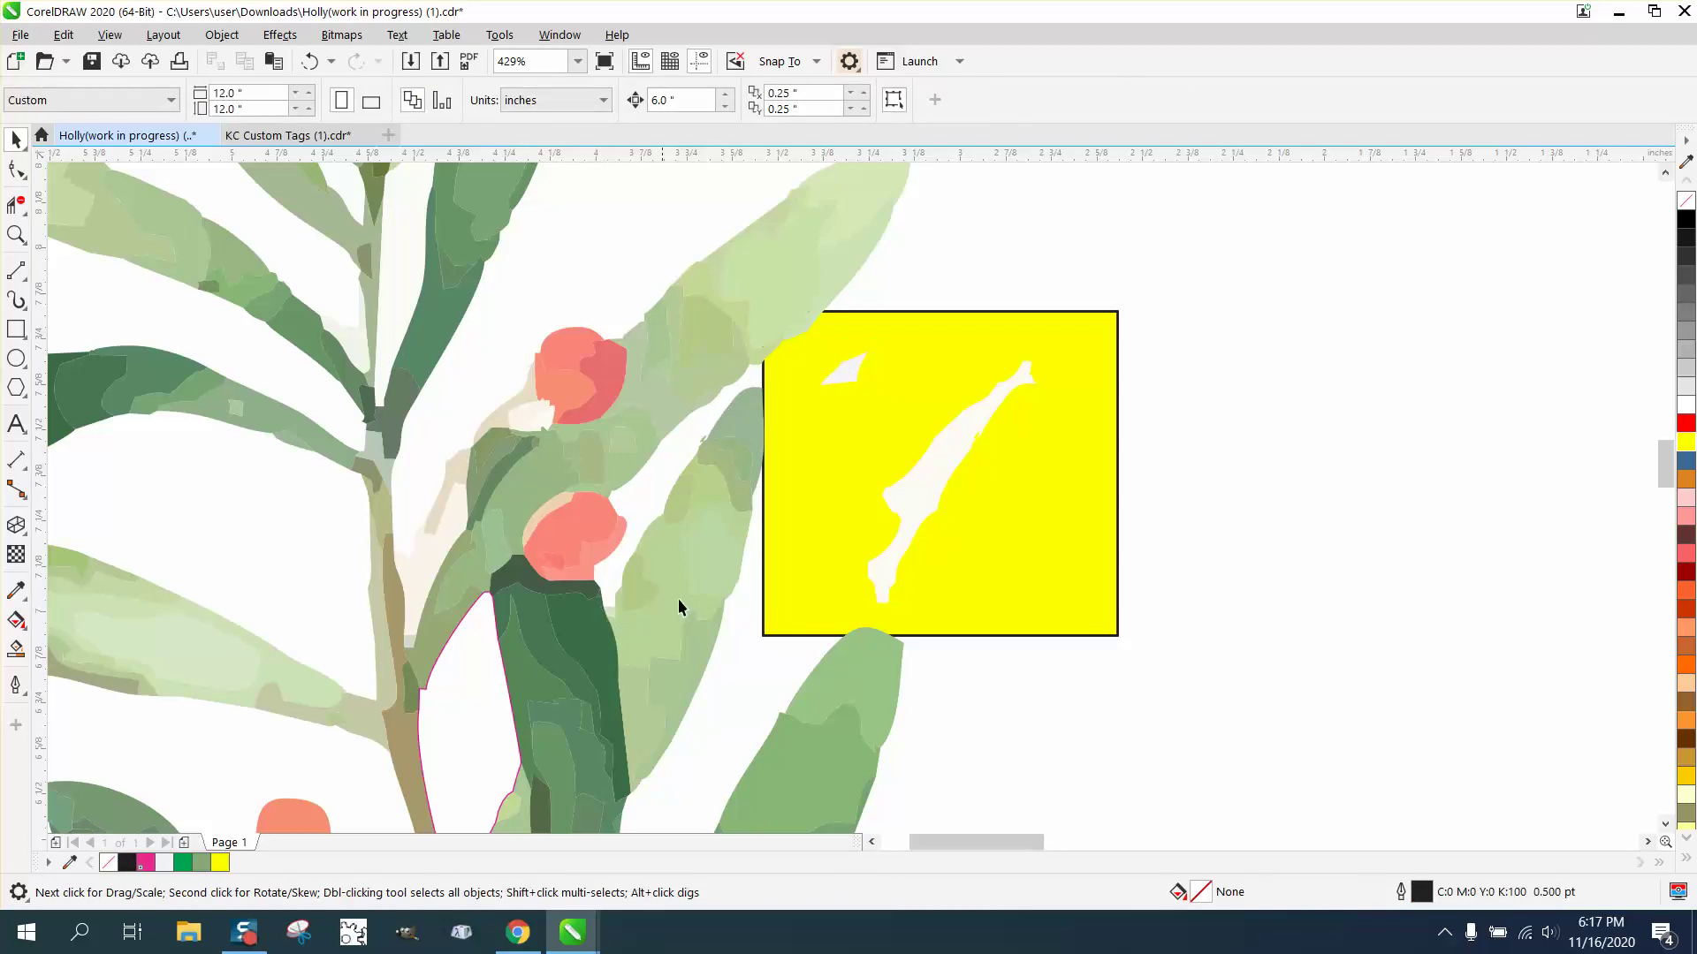
click(894, 506)
key(Delete)
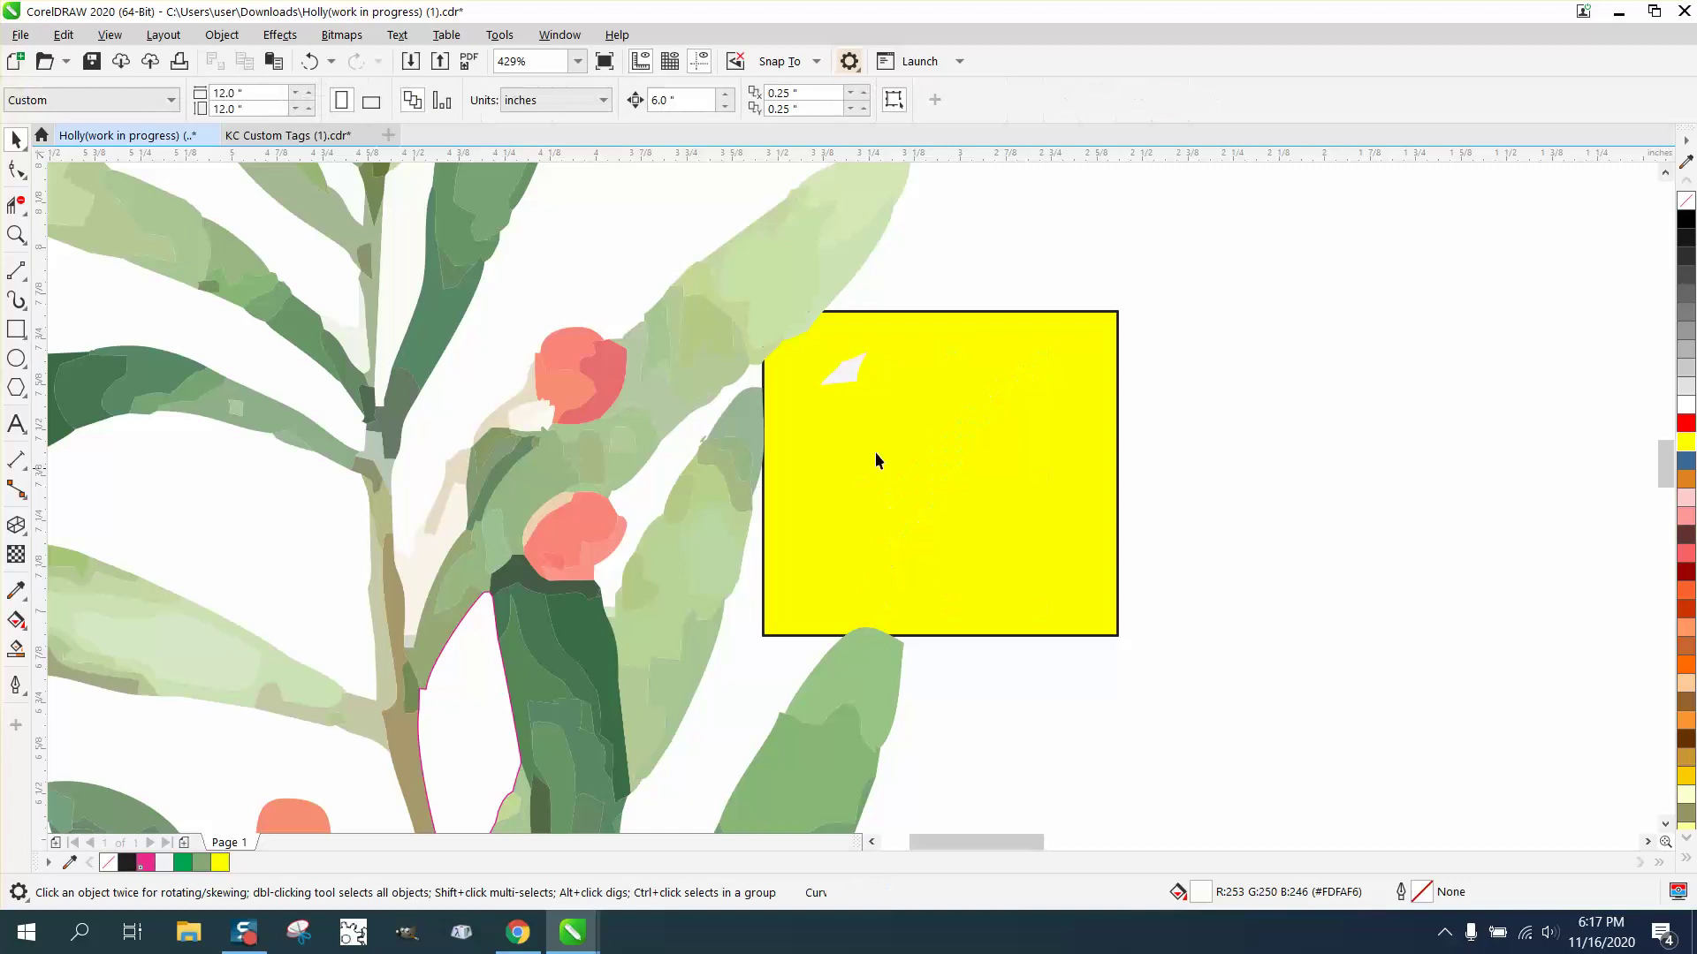
- Move and enlarge the yellow square behind the holly branch
scroll(871, 389, down, 3)
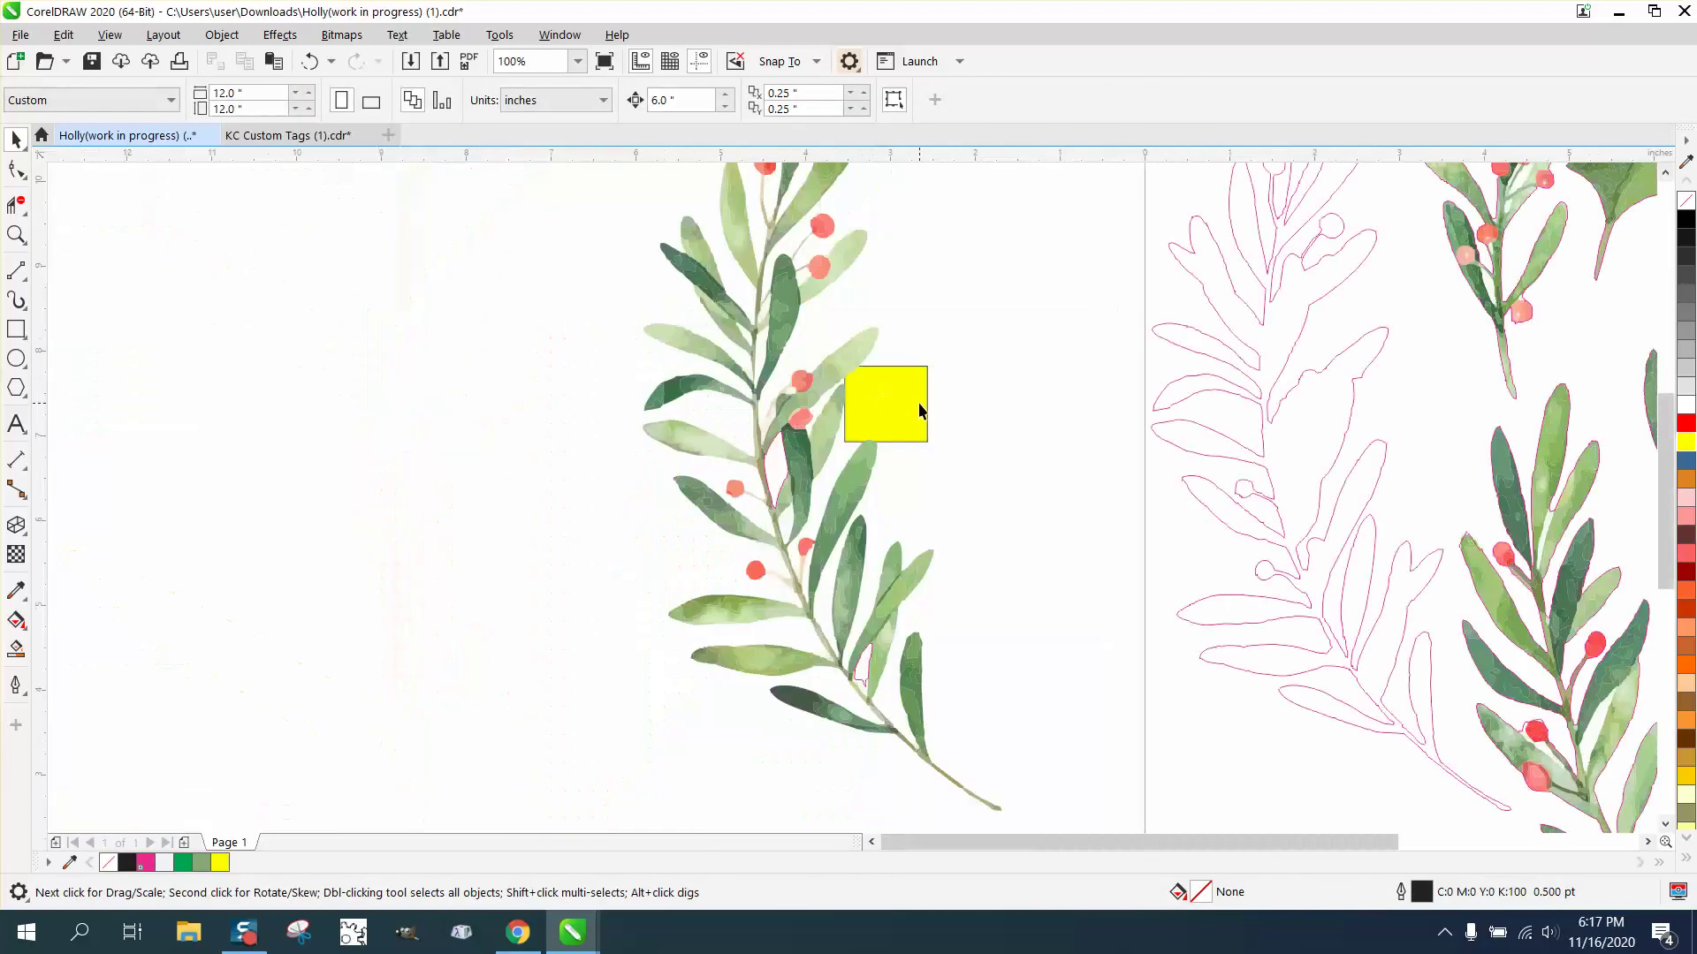
scroll(910, 405, down, 2)
drag(903, 407, 958, 645)
drag(820, 543, 822, 465)
- Zoom into the middle of the branch and delete two stray white shapes
click(16, 234)
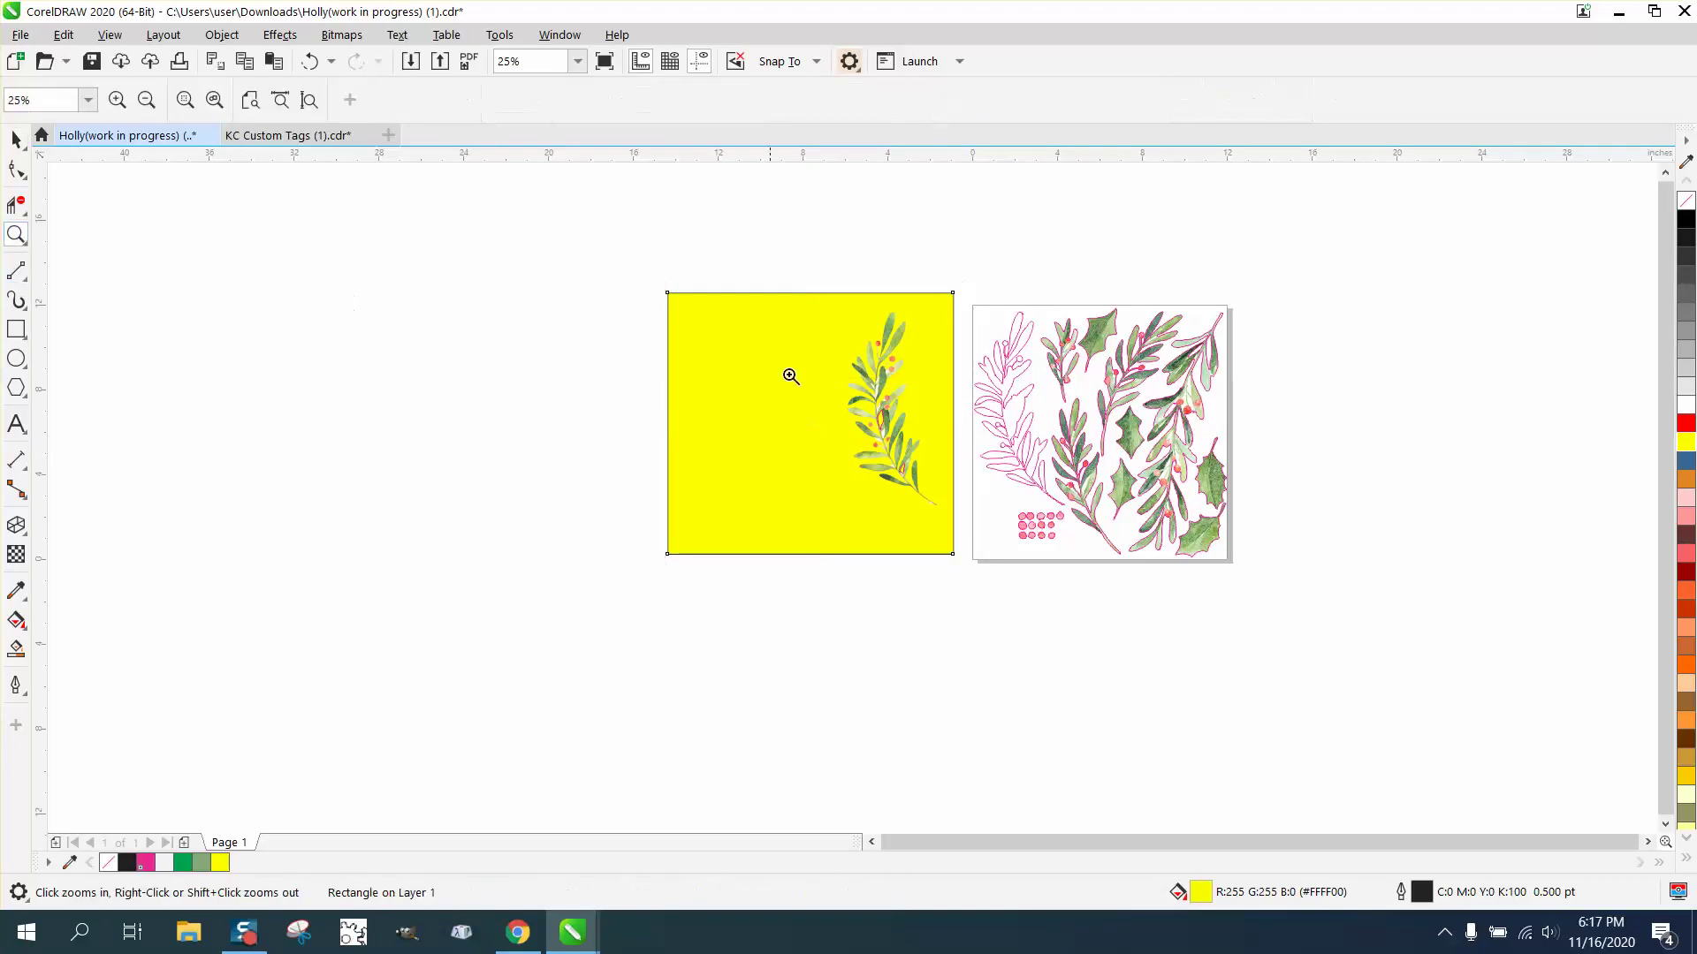
drag(829, 373, 927, 470)
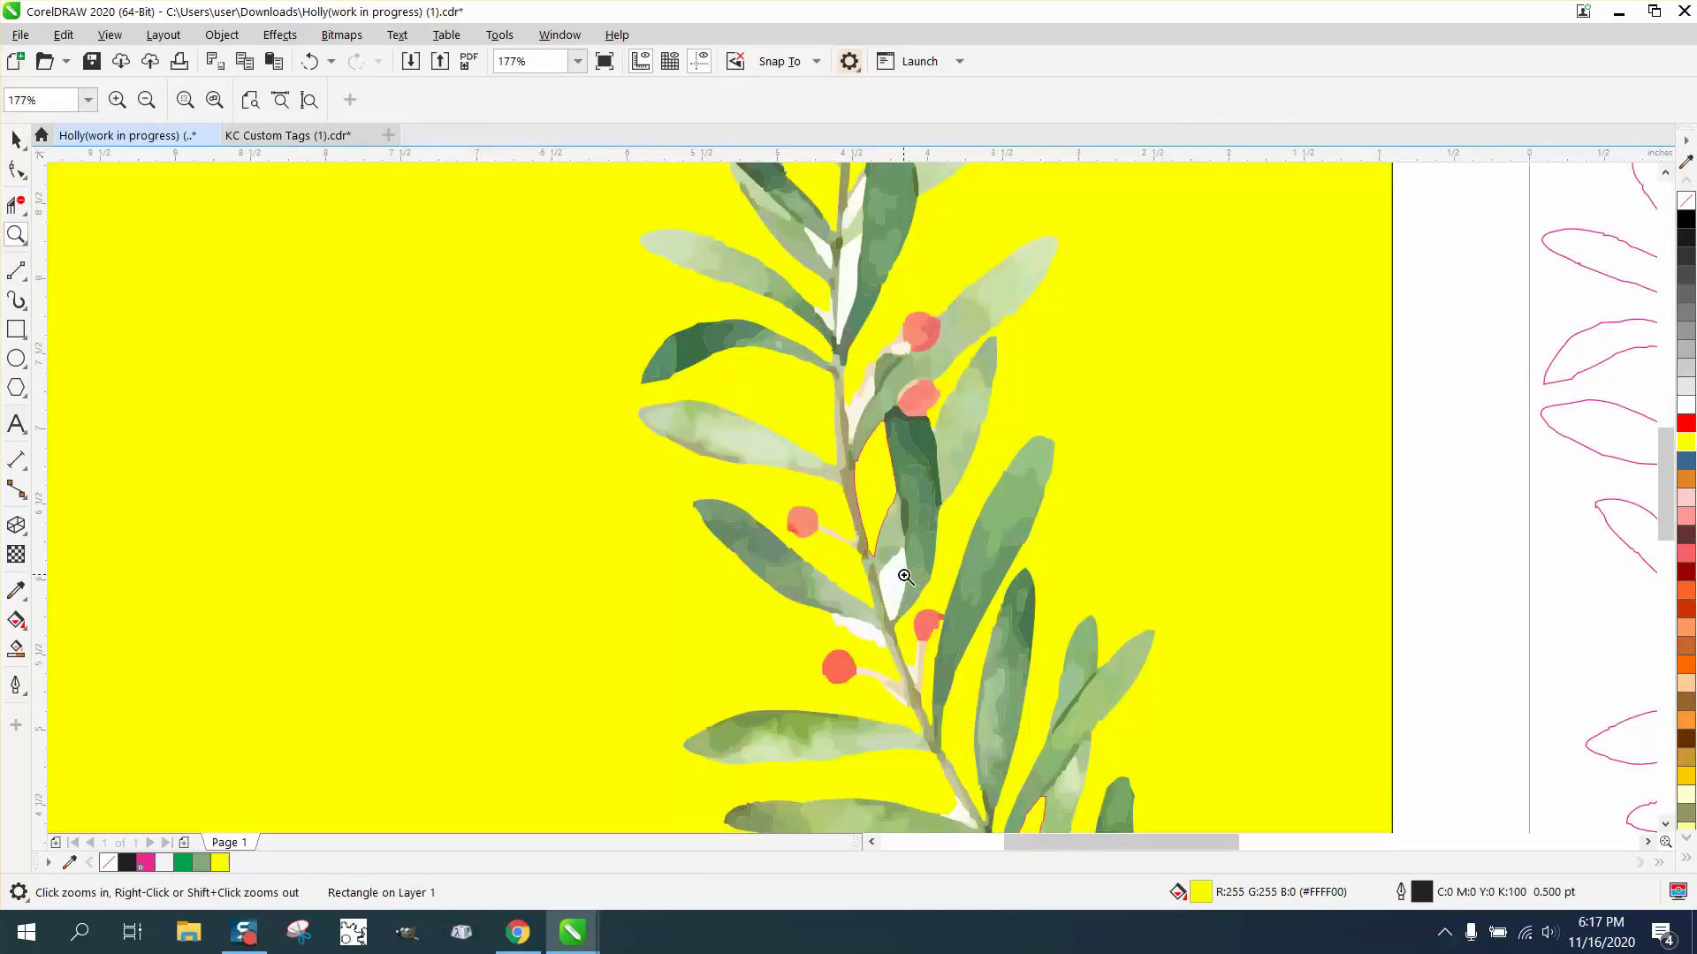
click(16, 140)
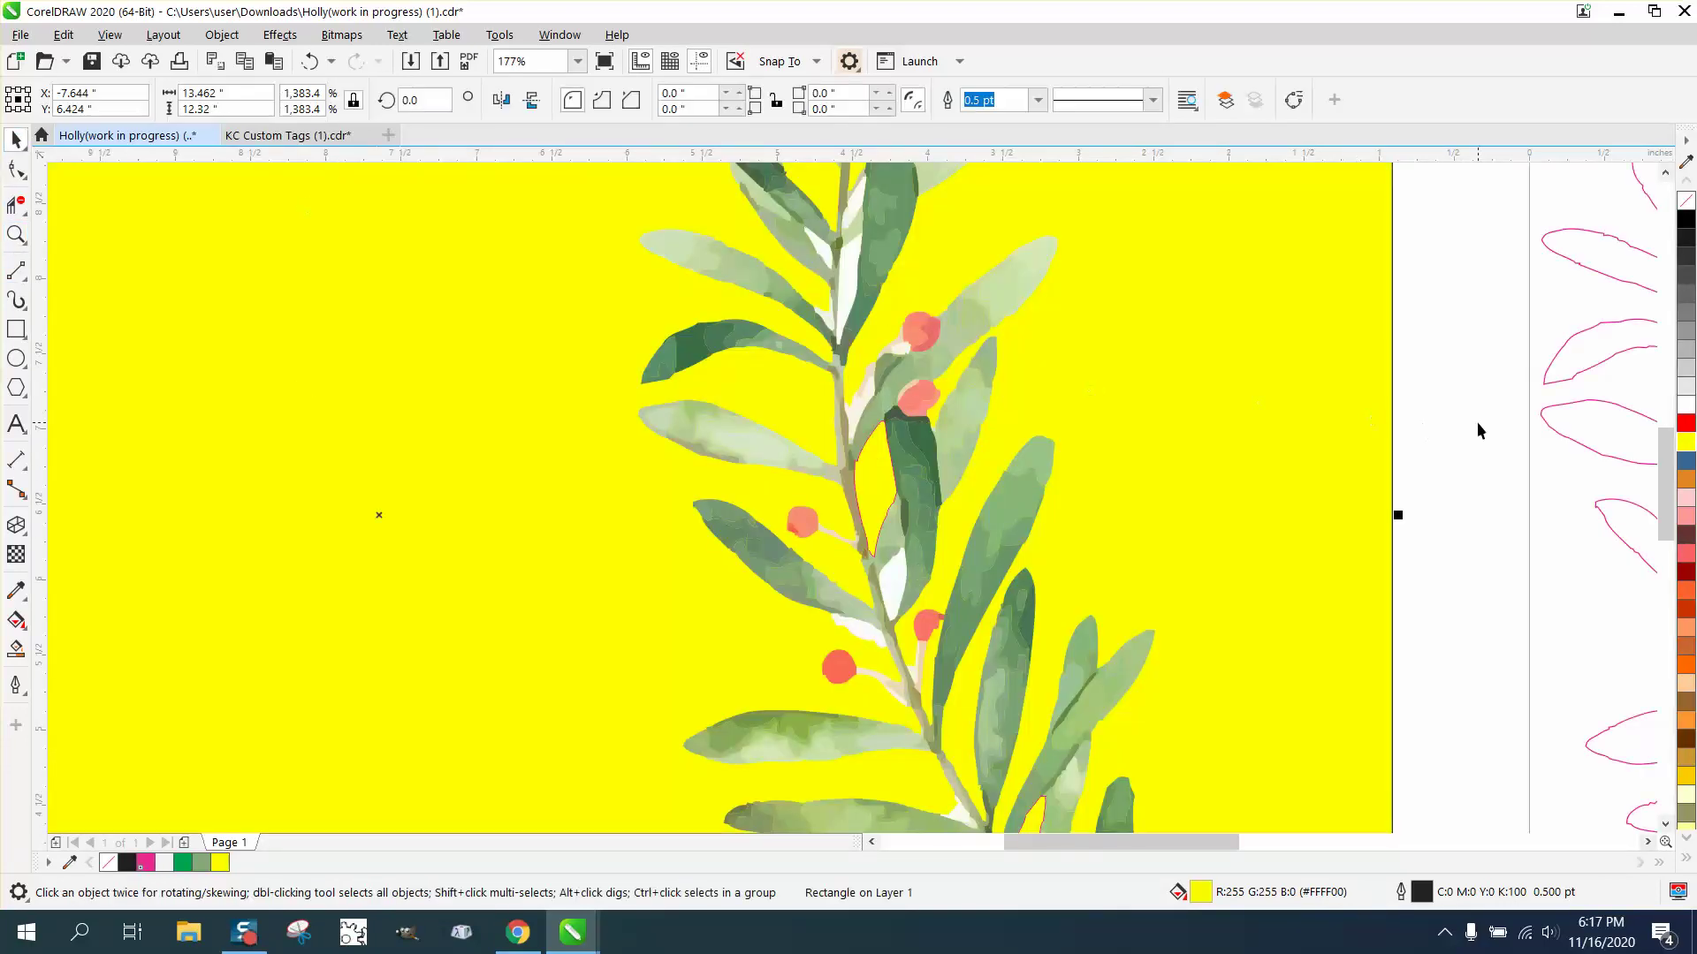
key(Escape)
click(891, 578)
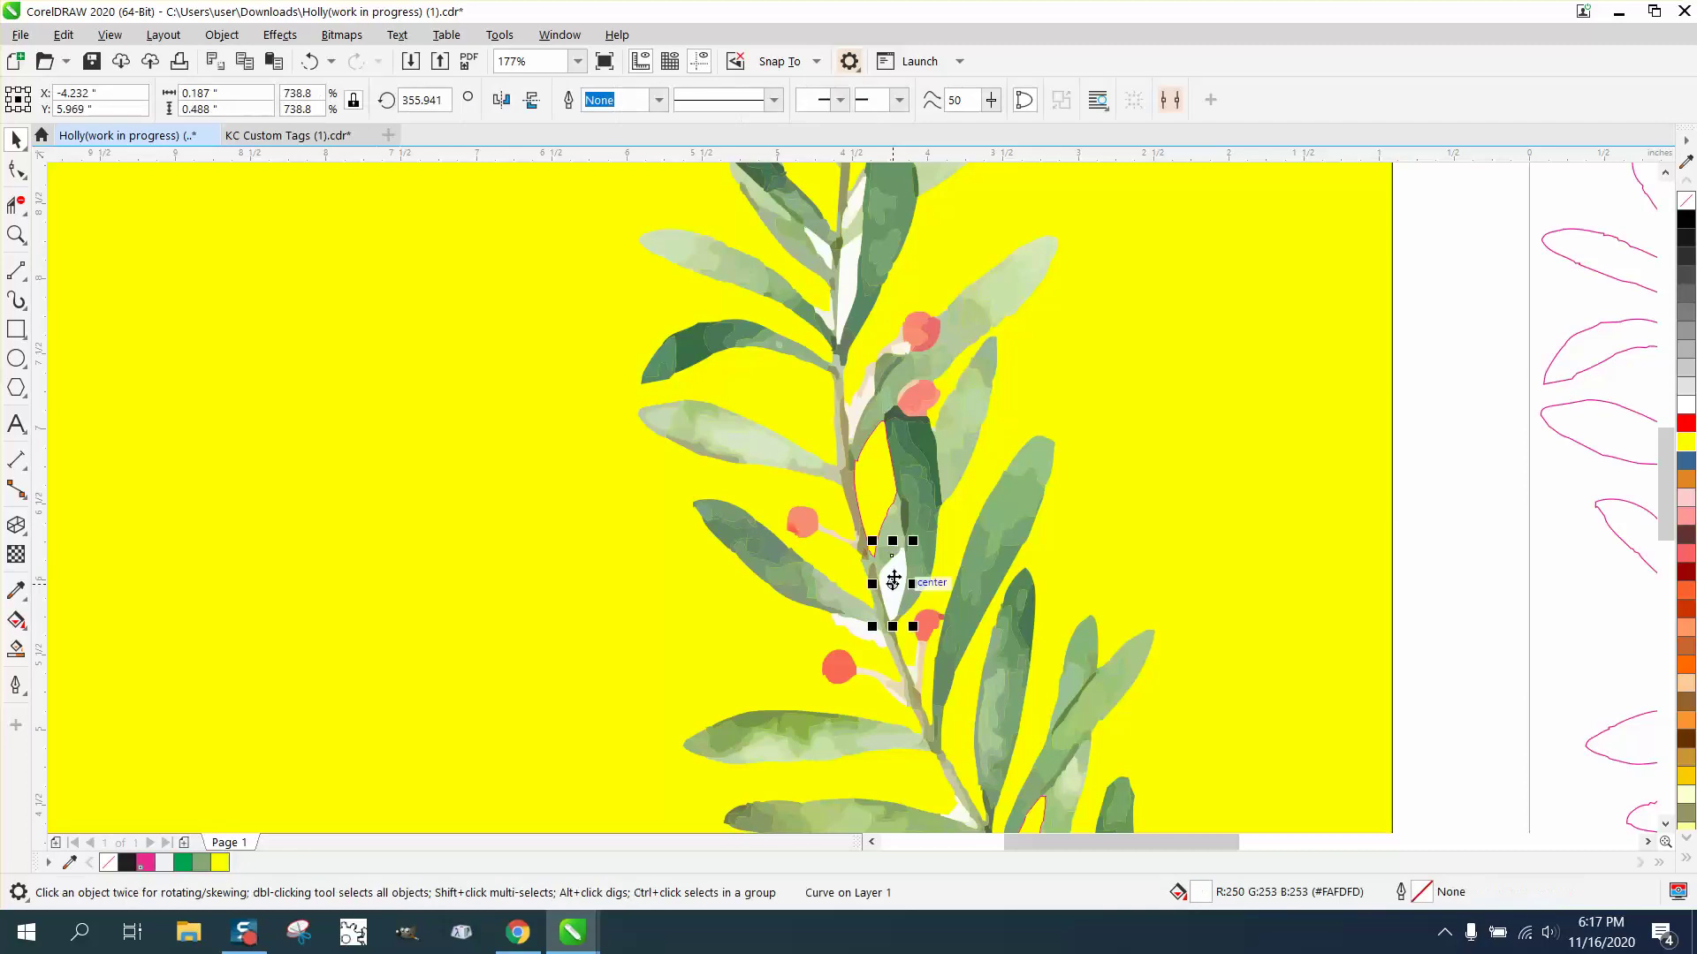
key(Delete)
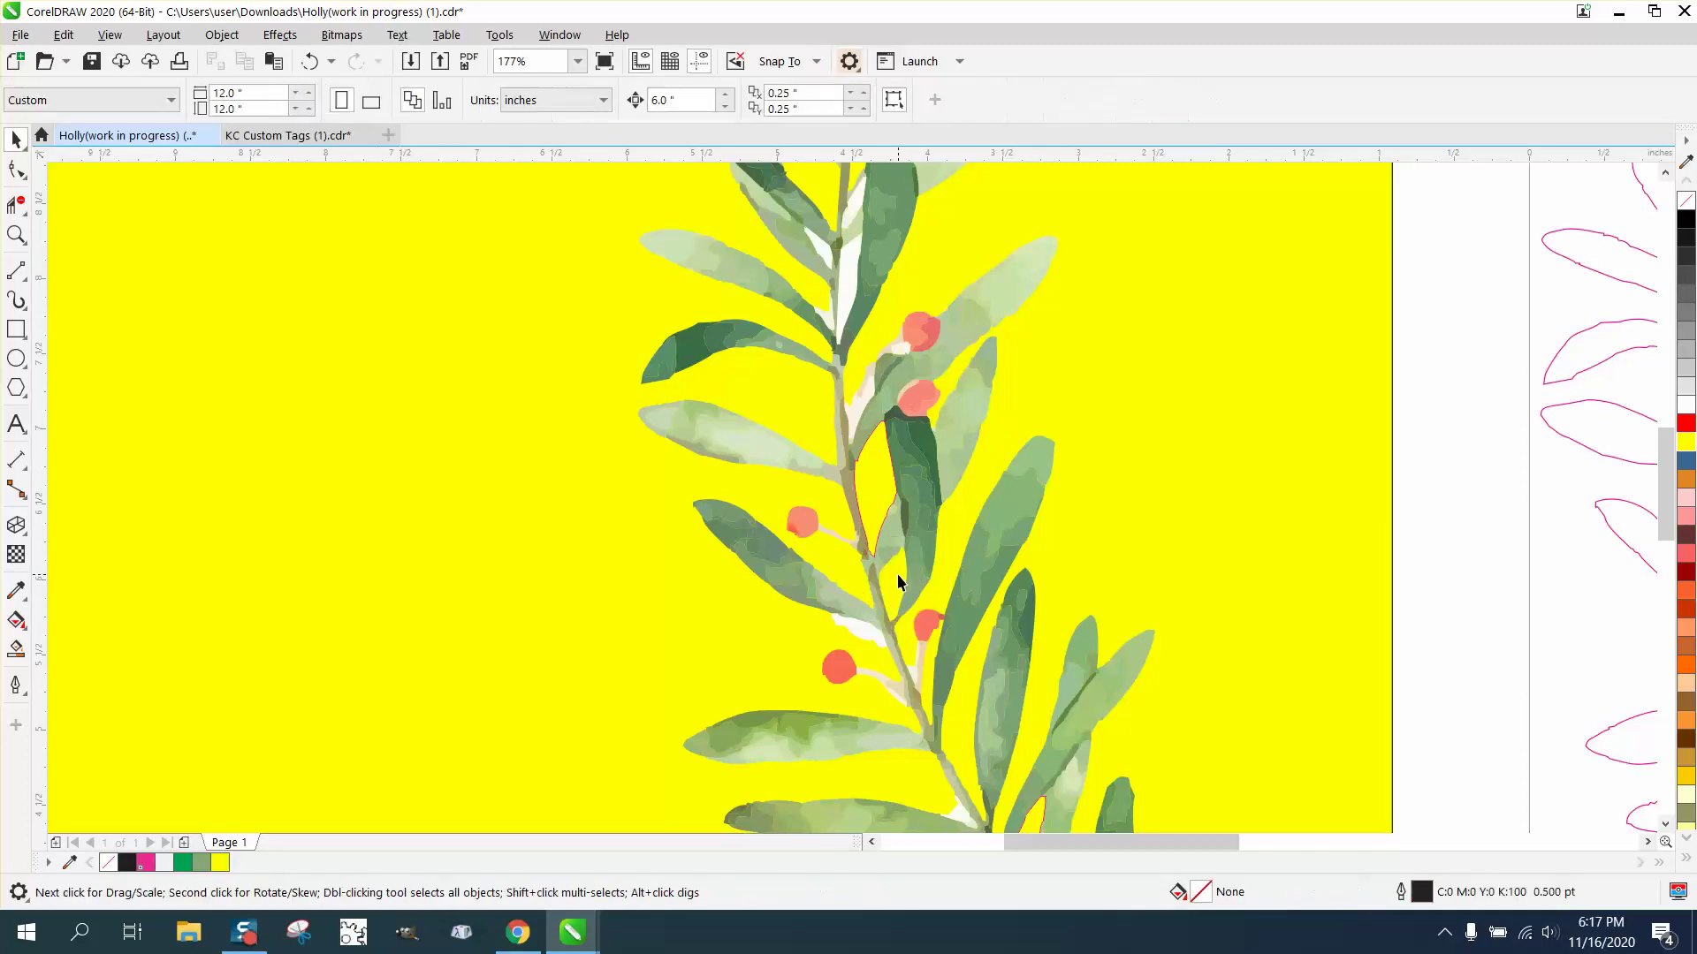
click(868, 630)
key(Delete)
- Delete four more stray white shapes higher up the branch
click(838, 277)
key(Delete)
click(855, 212)
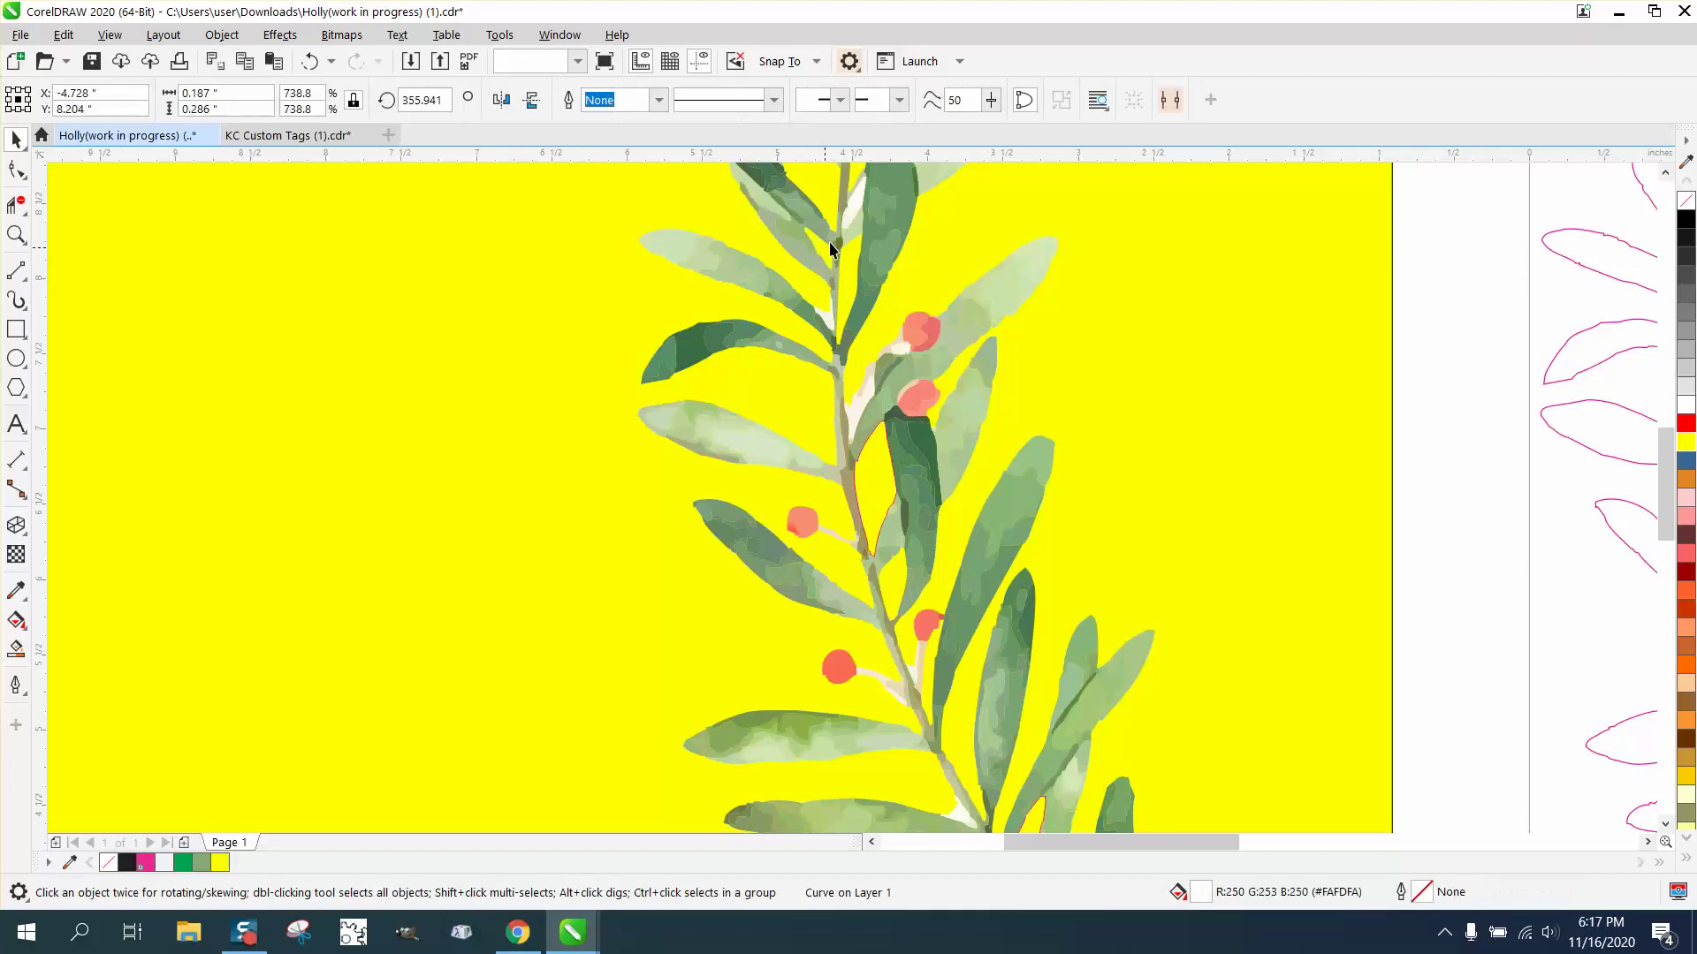
key(Delete)
click(833, 296)
key(Delete)
click(902, 350)
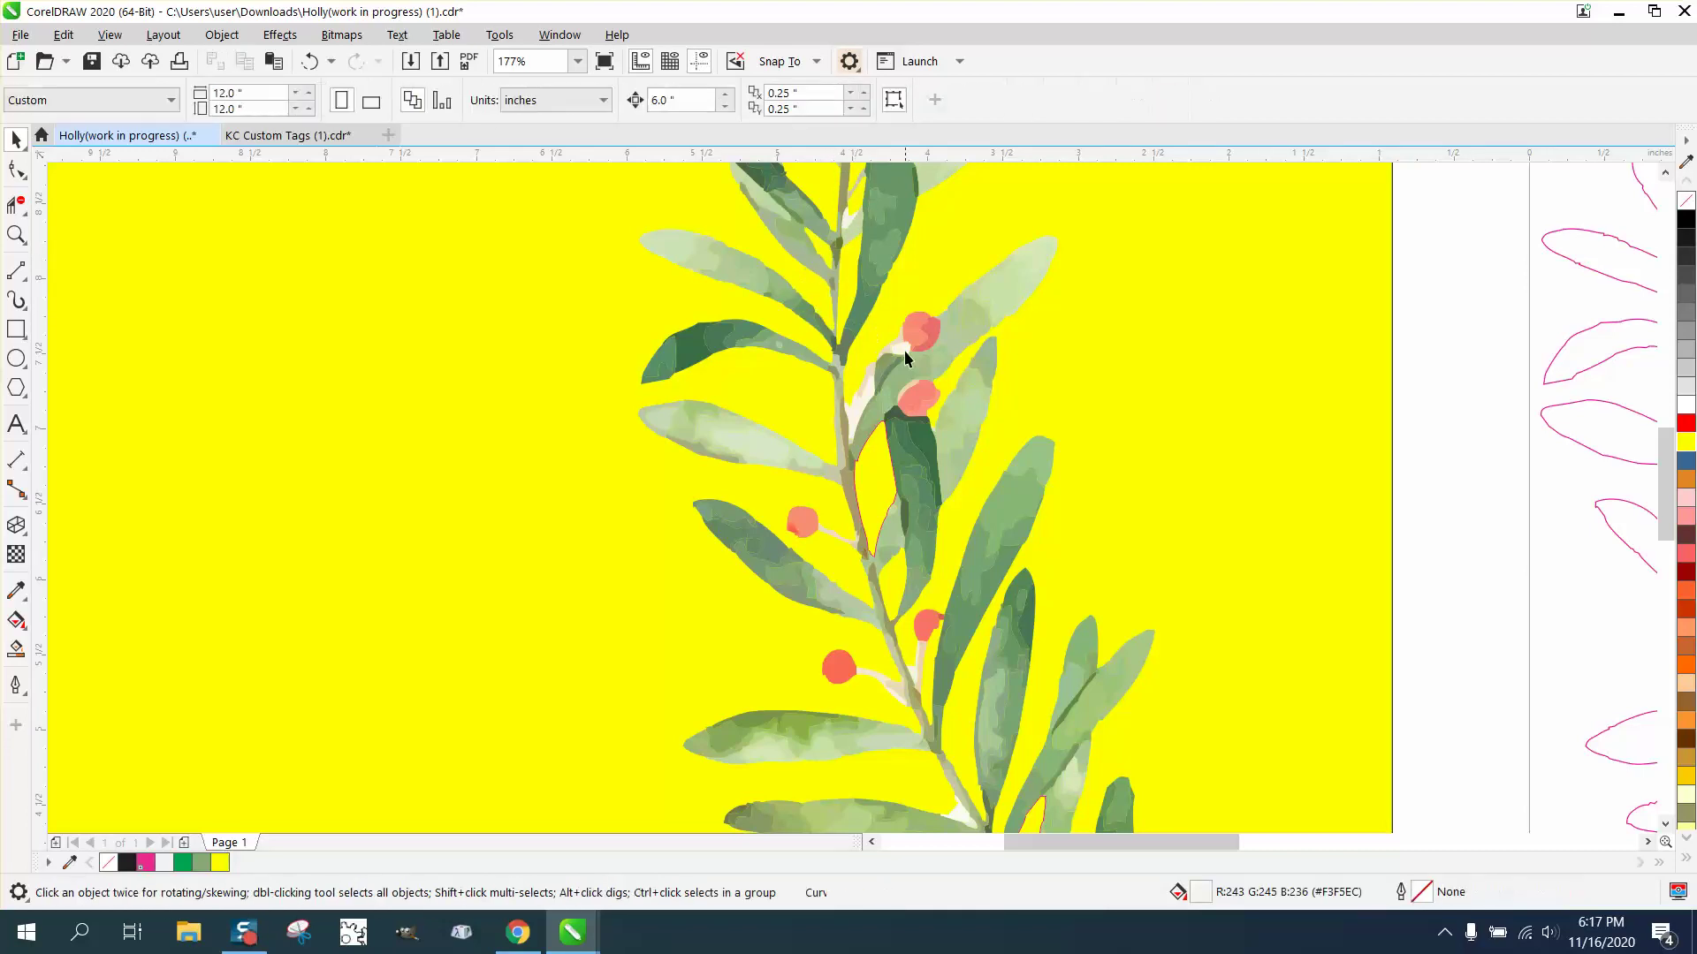
key(Delete)
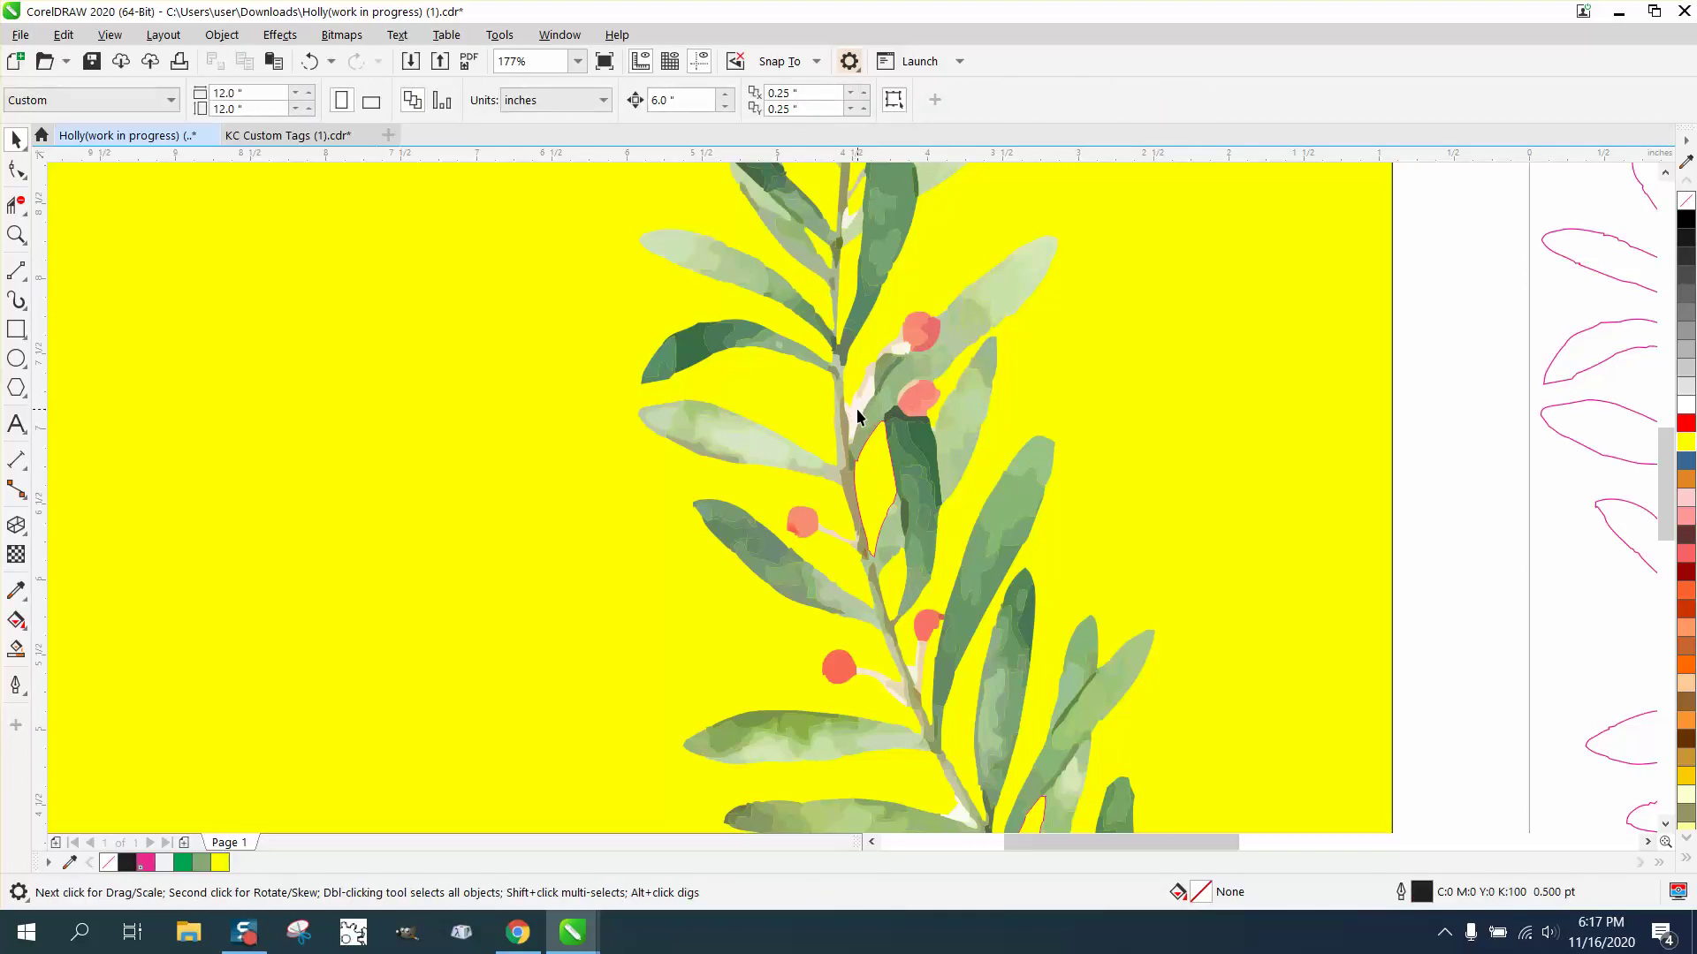
- Delete the leftover white fragments near the stem bottom and lower leaves
click(963, 818)
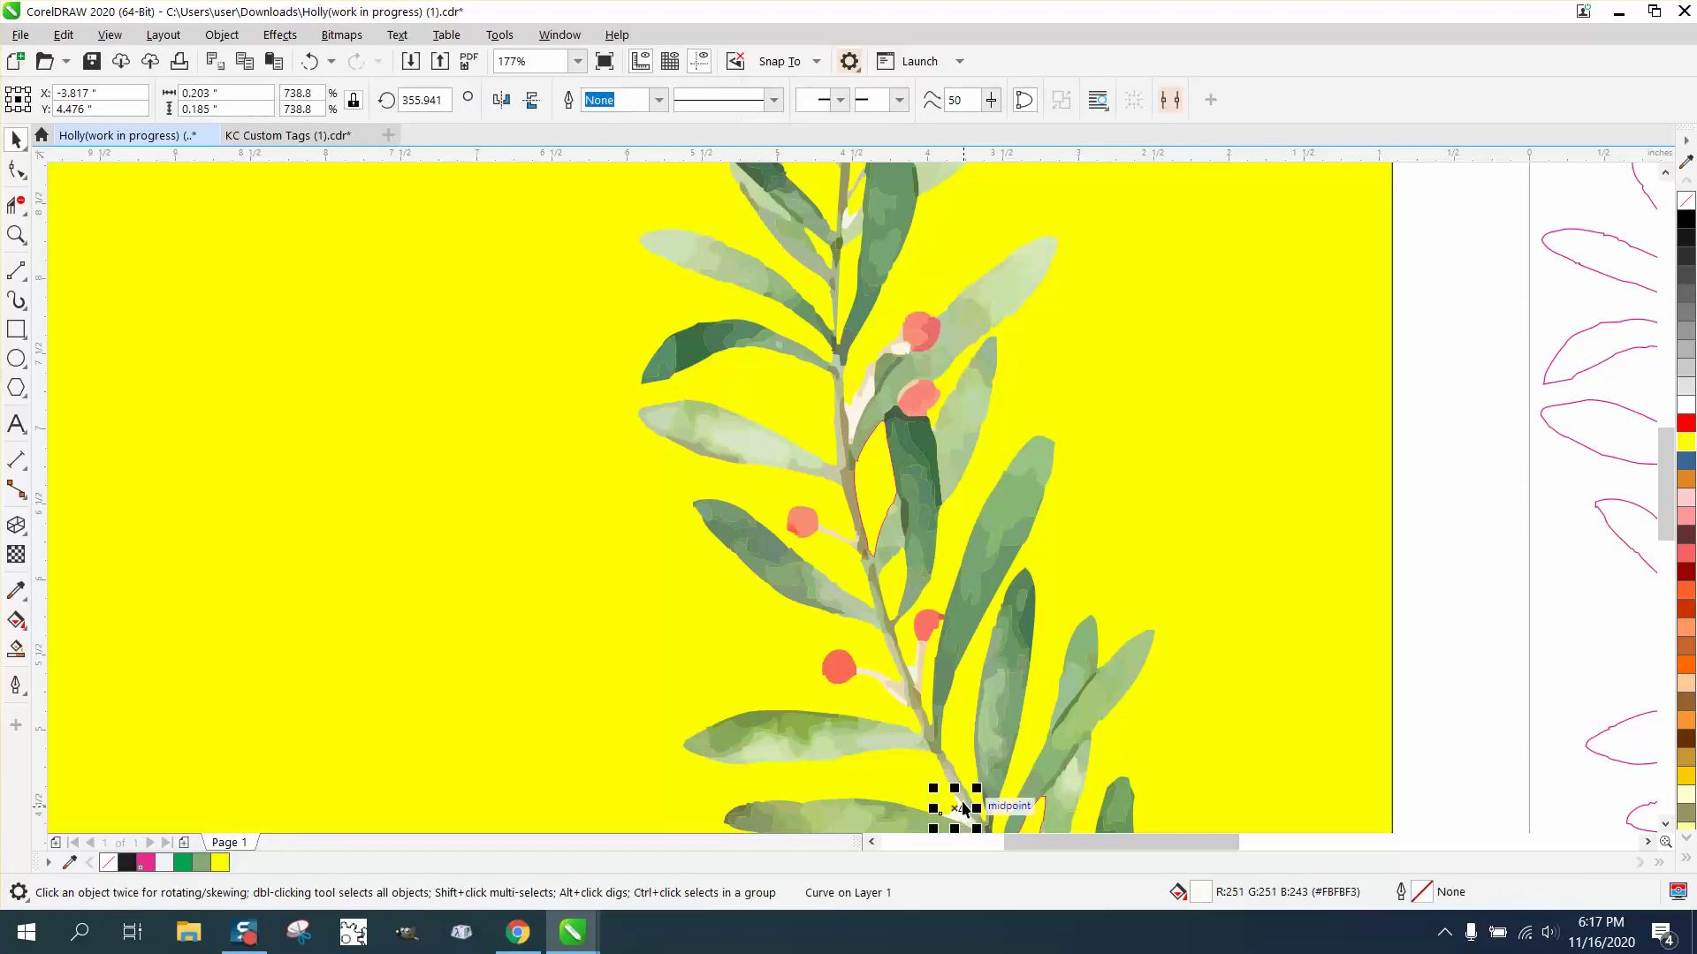
key(Delete)
scroll(841, 533, down, 2)
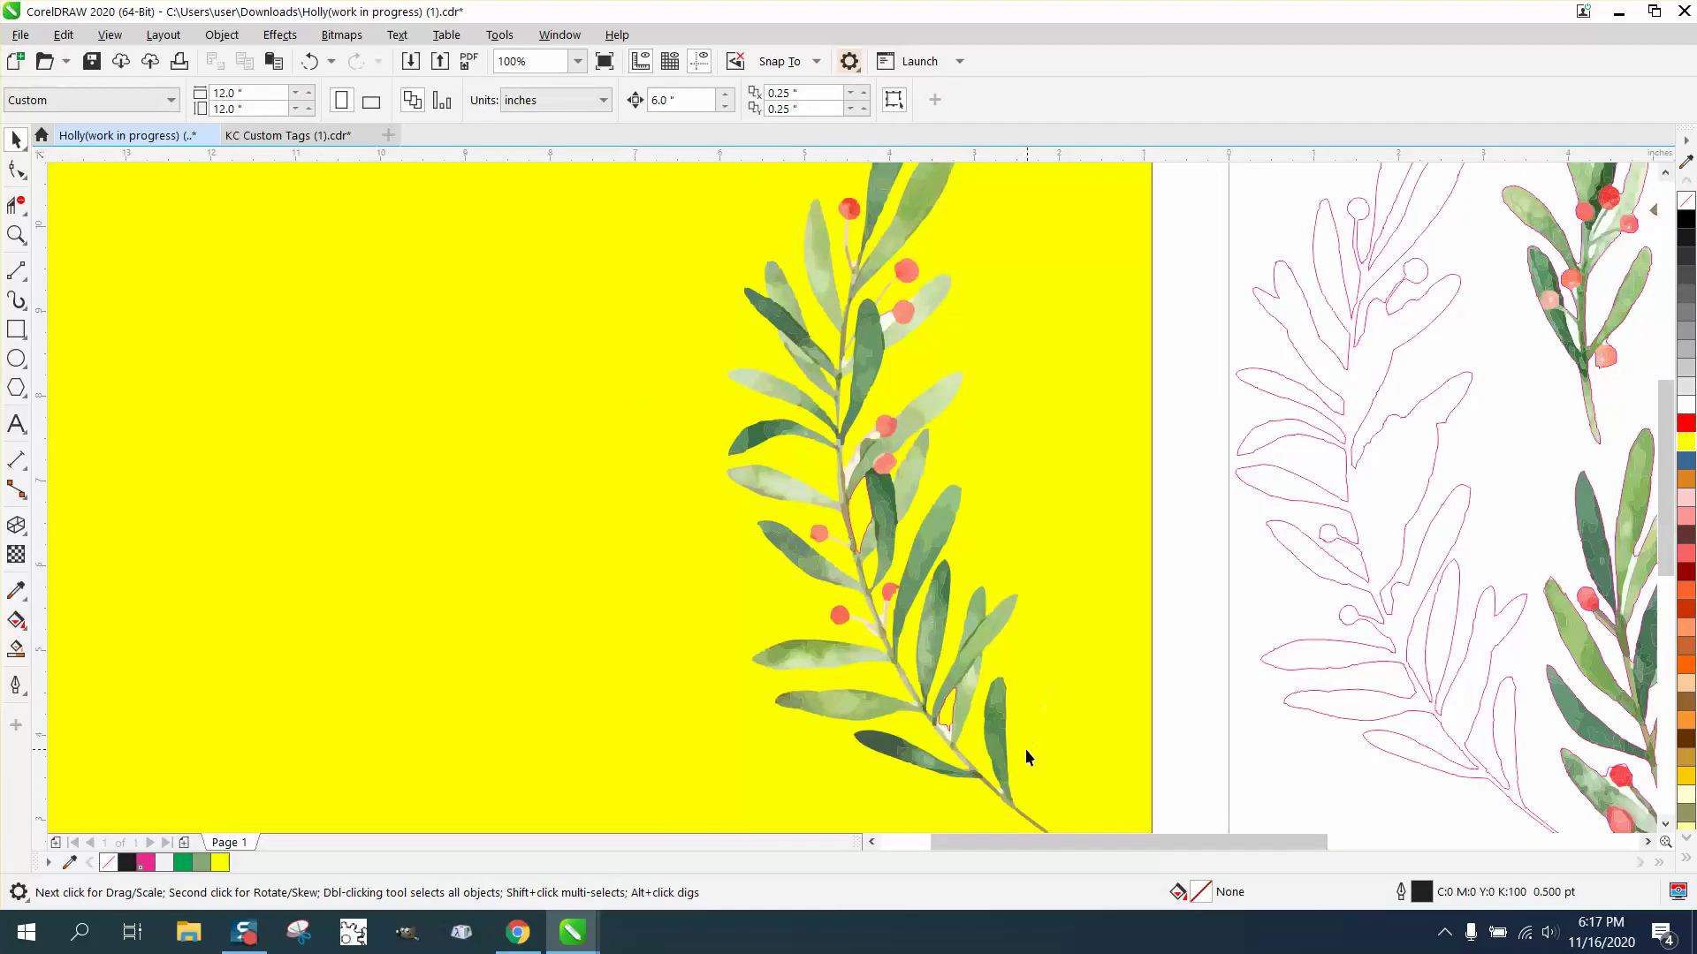
click(948, 734)
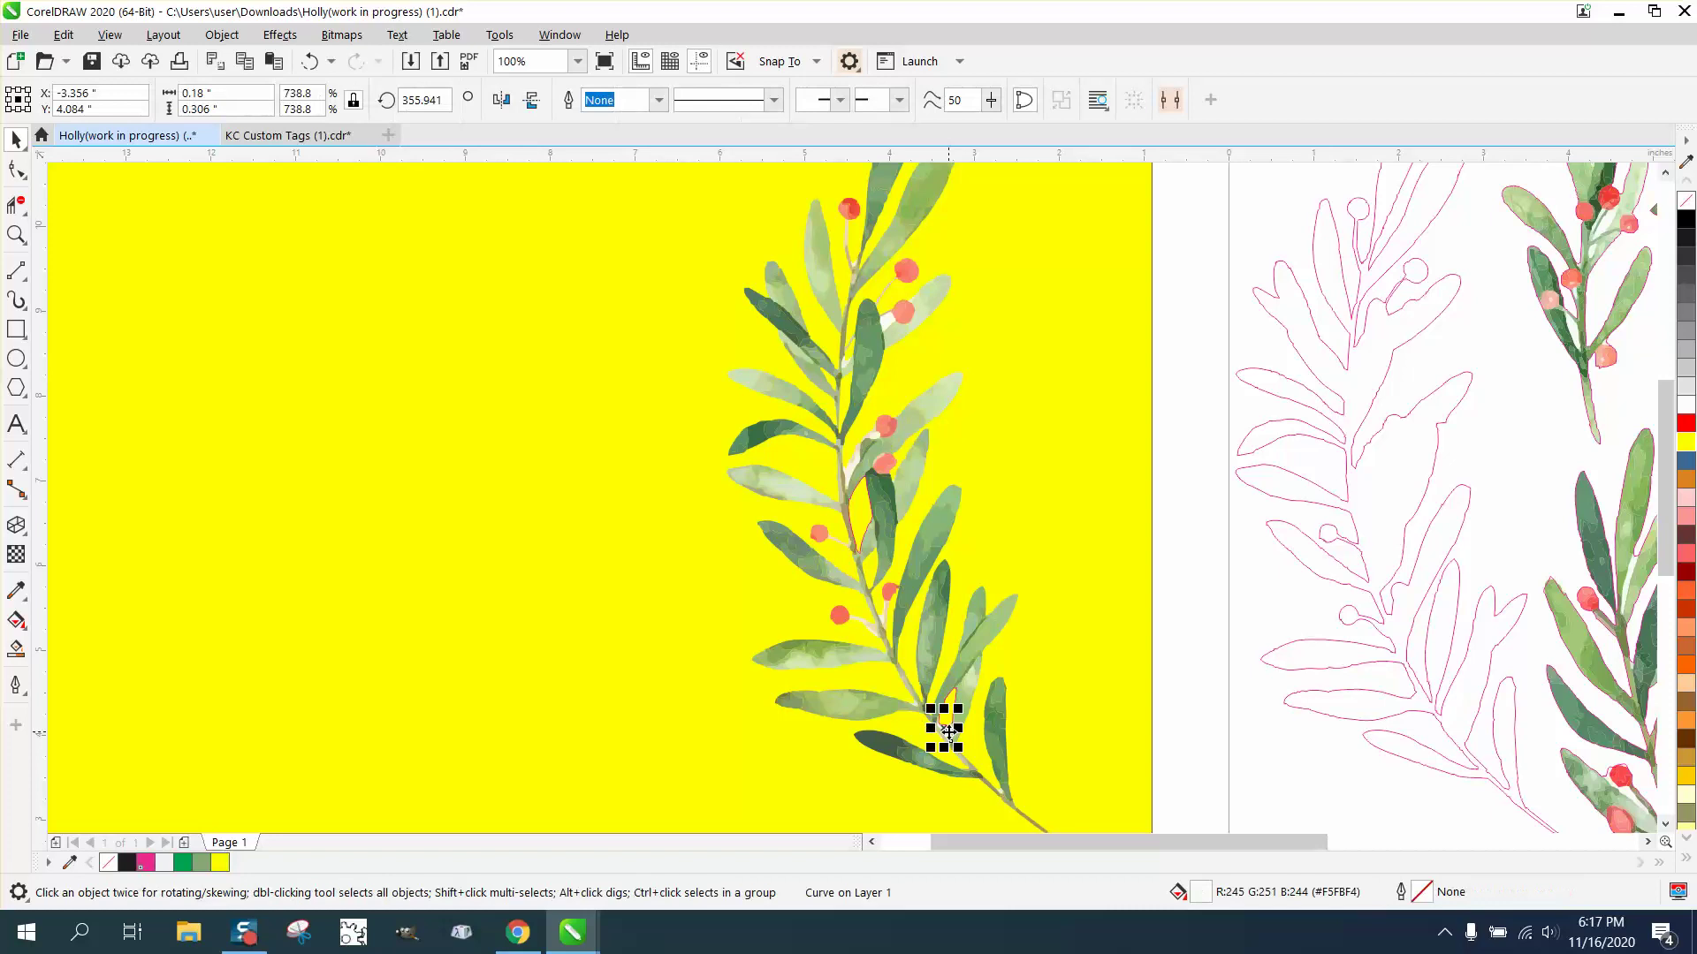
key(Delete)
click(951, 707)
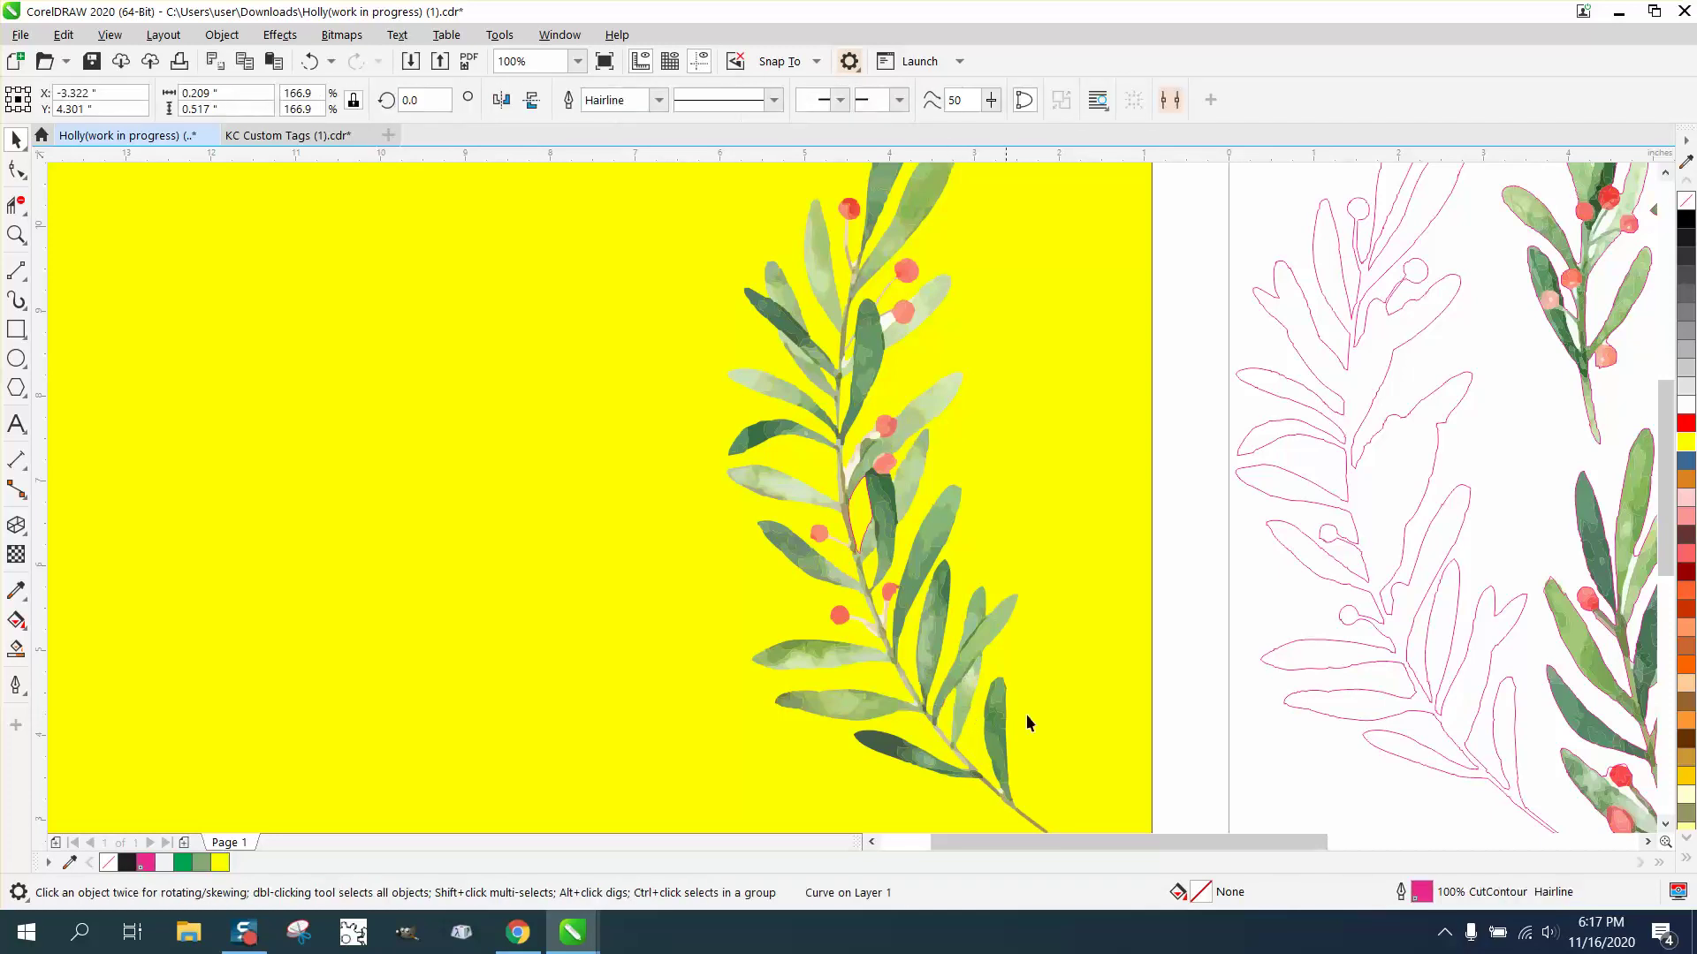
key(Delete)
scroll(763, 482, down, 2)
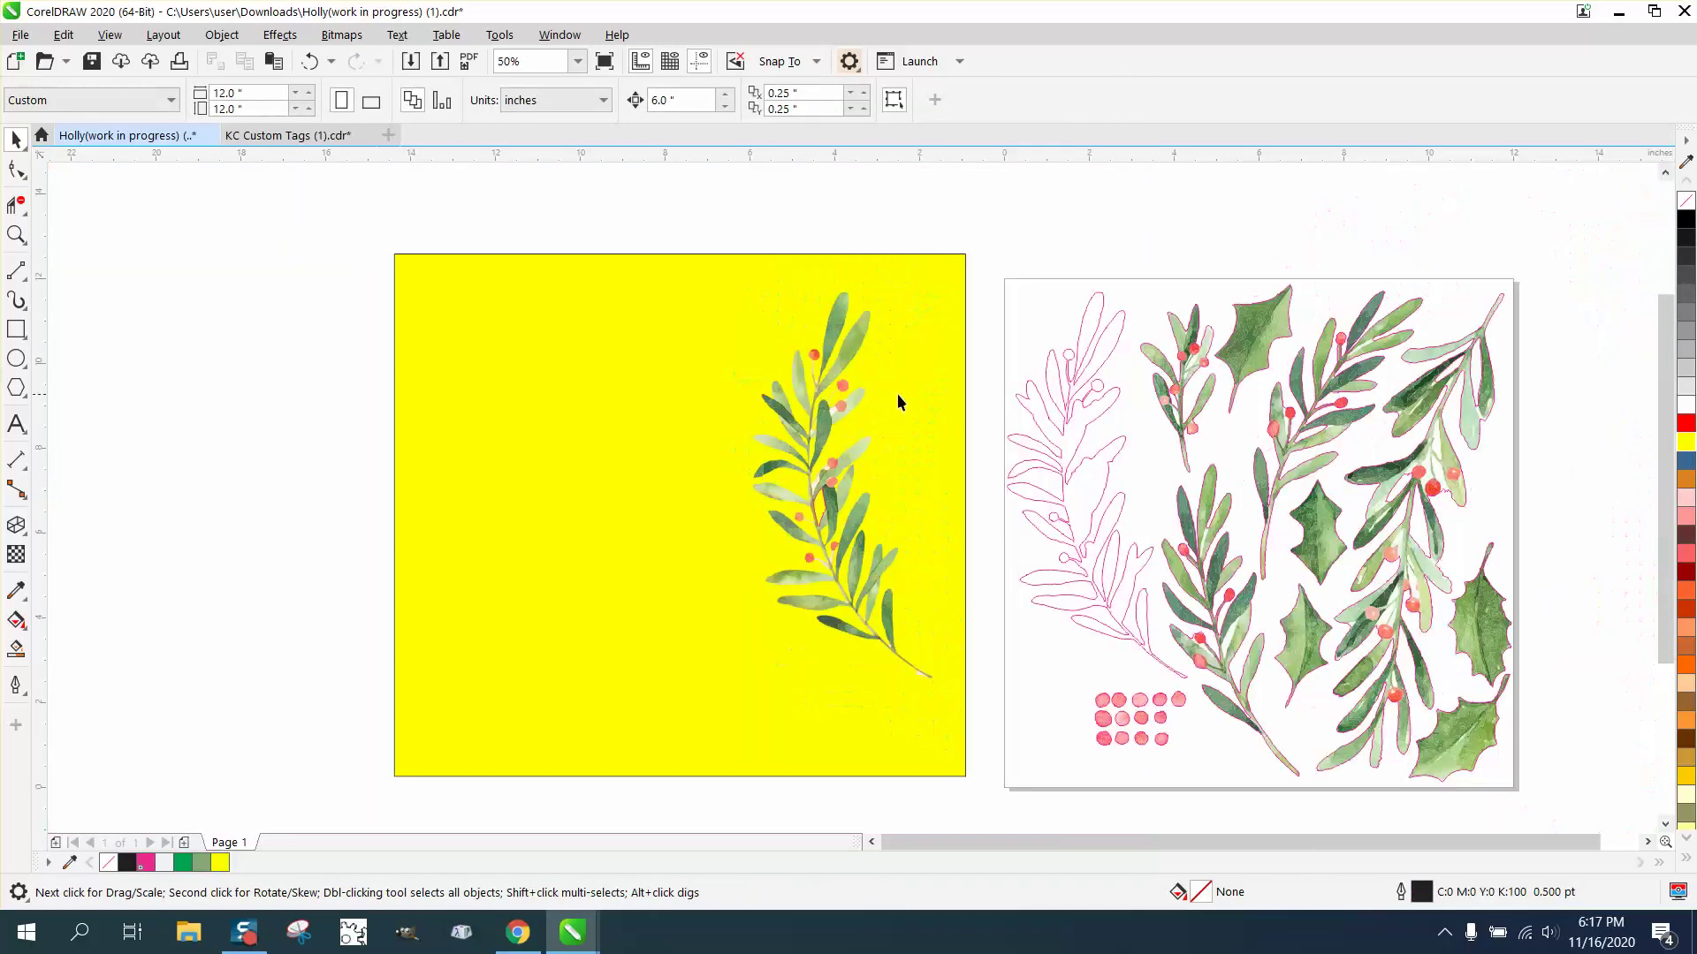
- Delete the yellow backdrop and select all 366 pieces of the sprig
drag(742, 318, 477, 307)
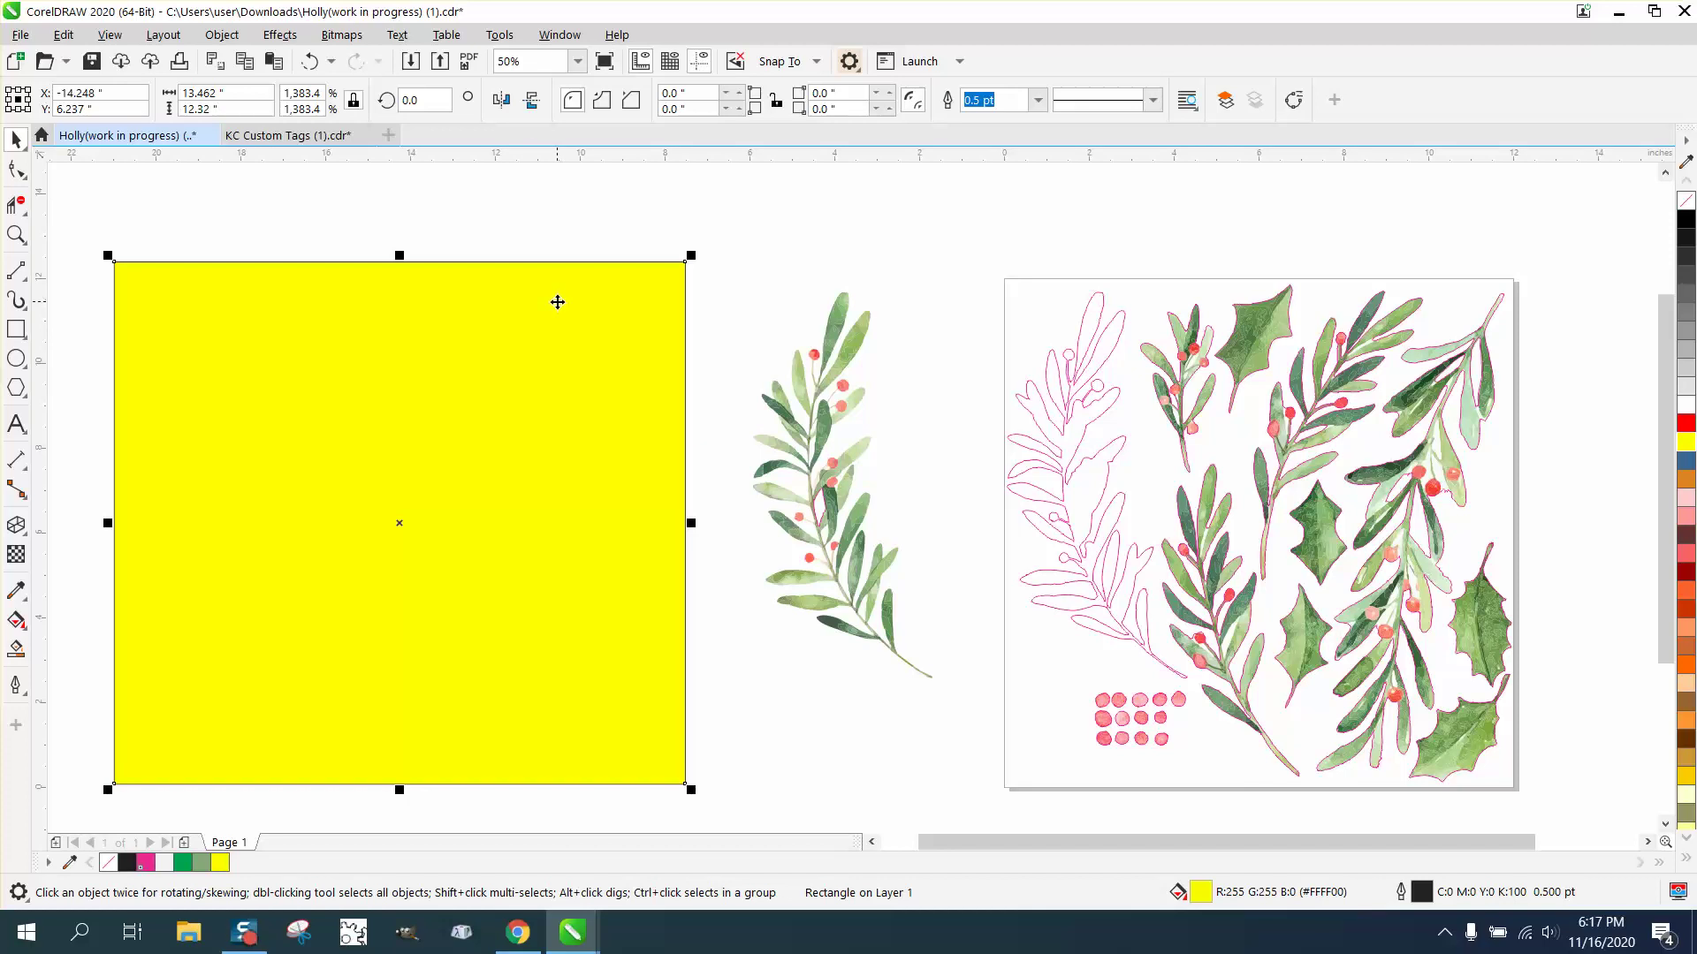
key(Delete)
drag(713, 265, 997, 674)
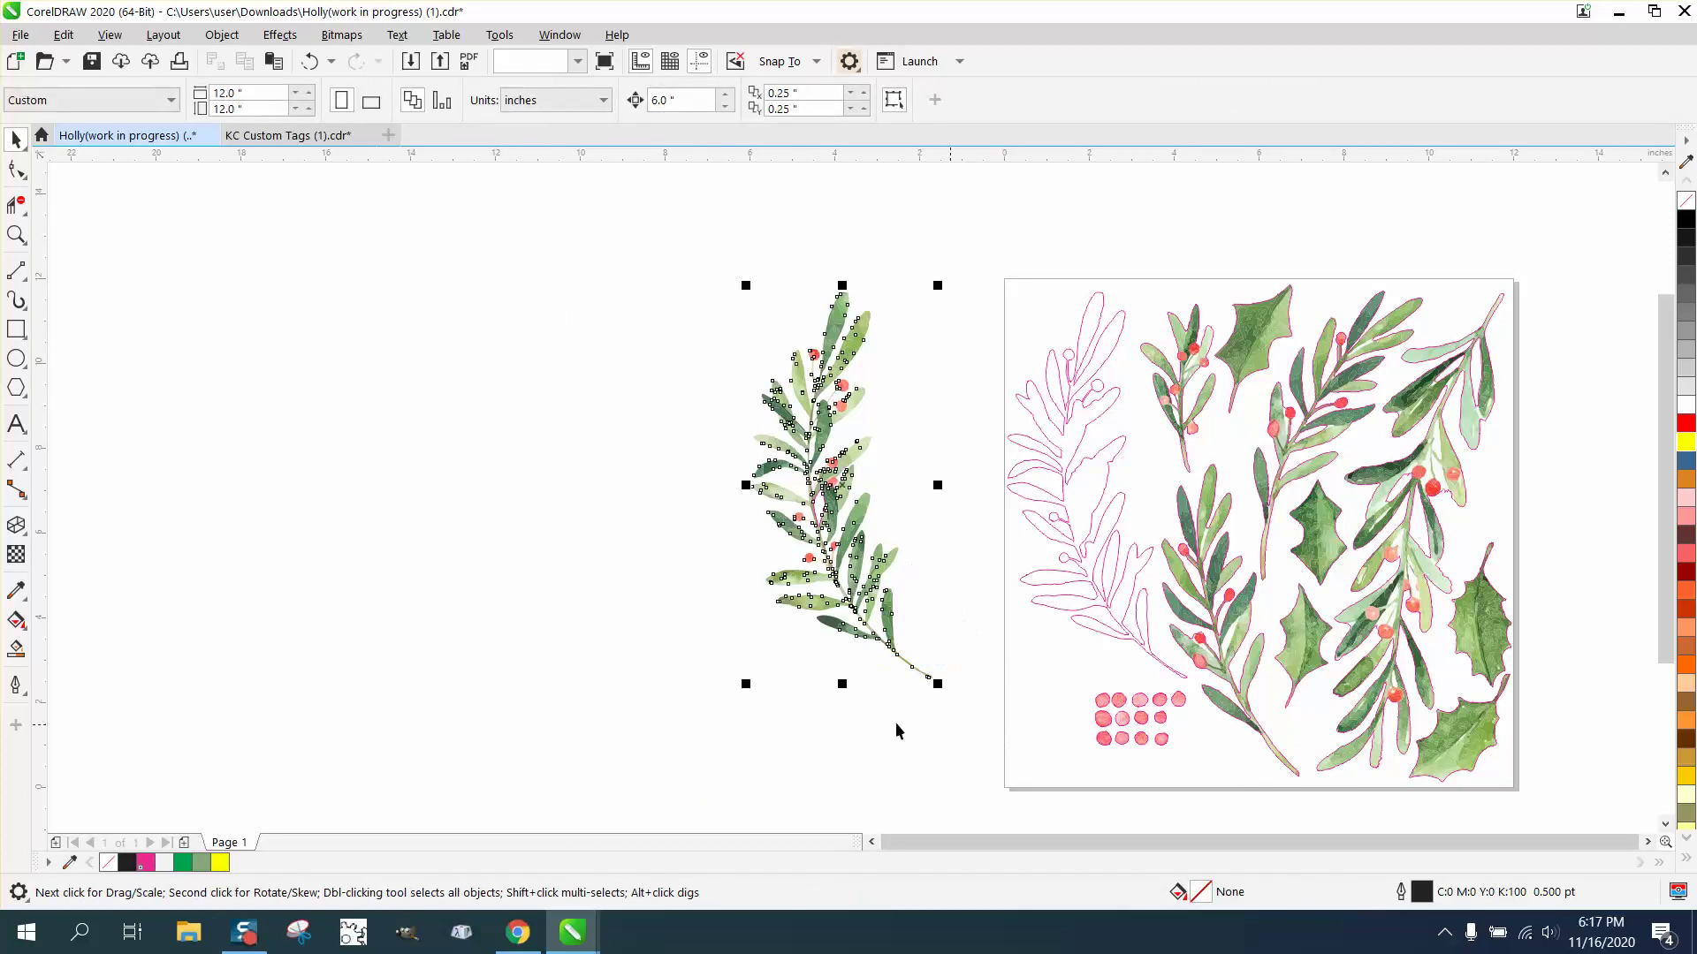
click(905, 621)
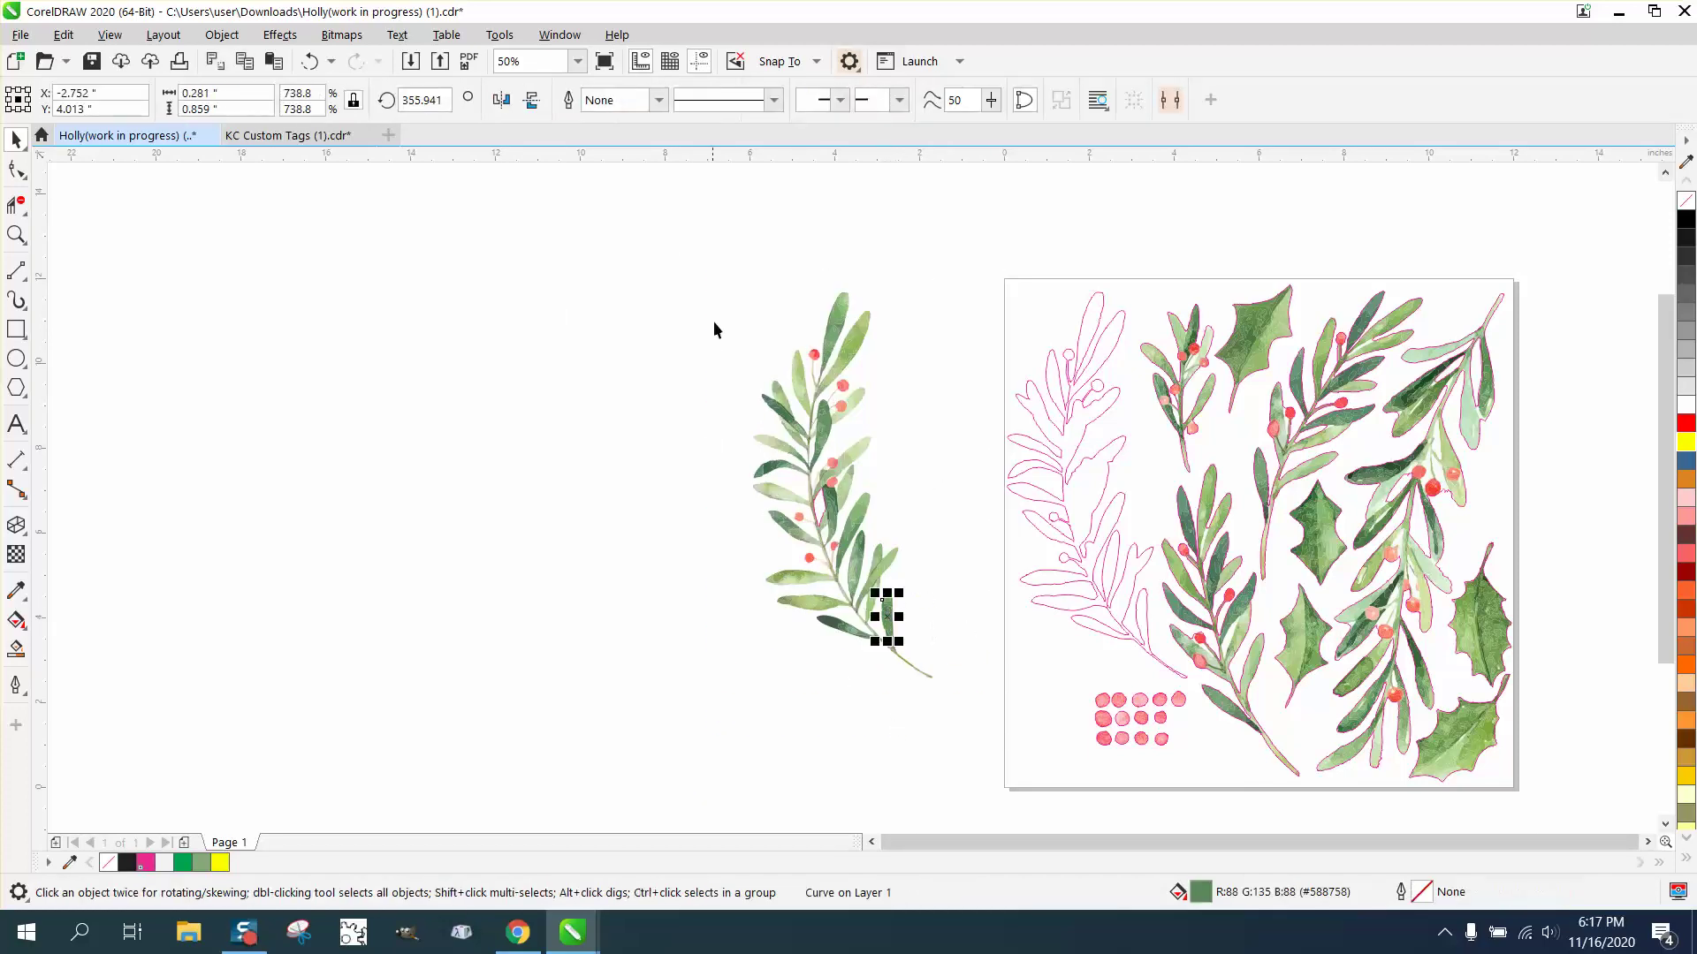
drag(722, 265, 851, 630)
drag(957, 708, 957, 709)
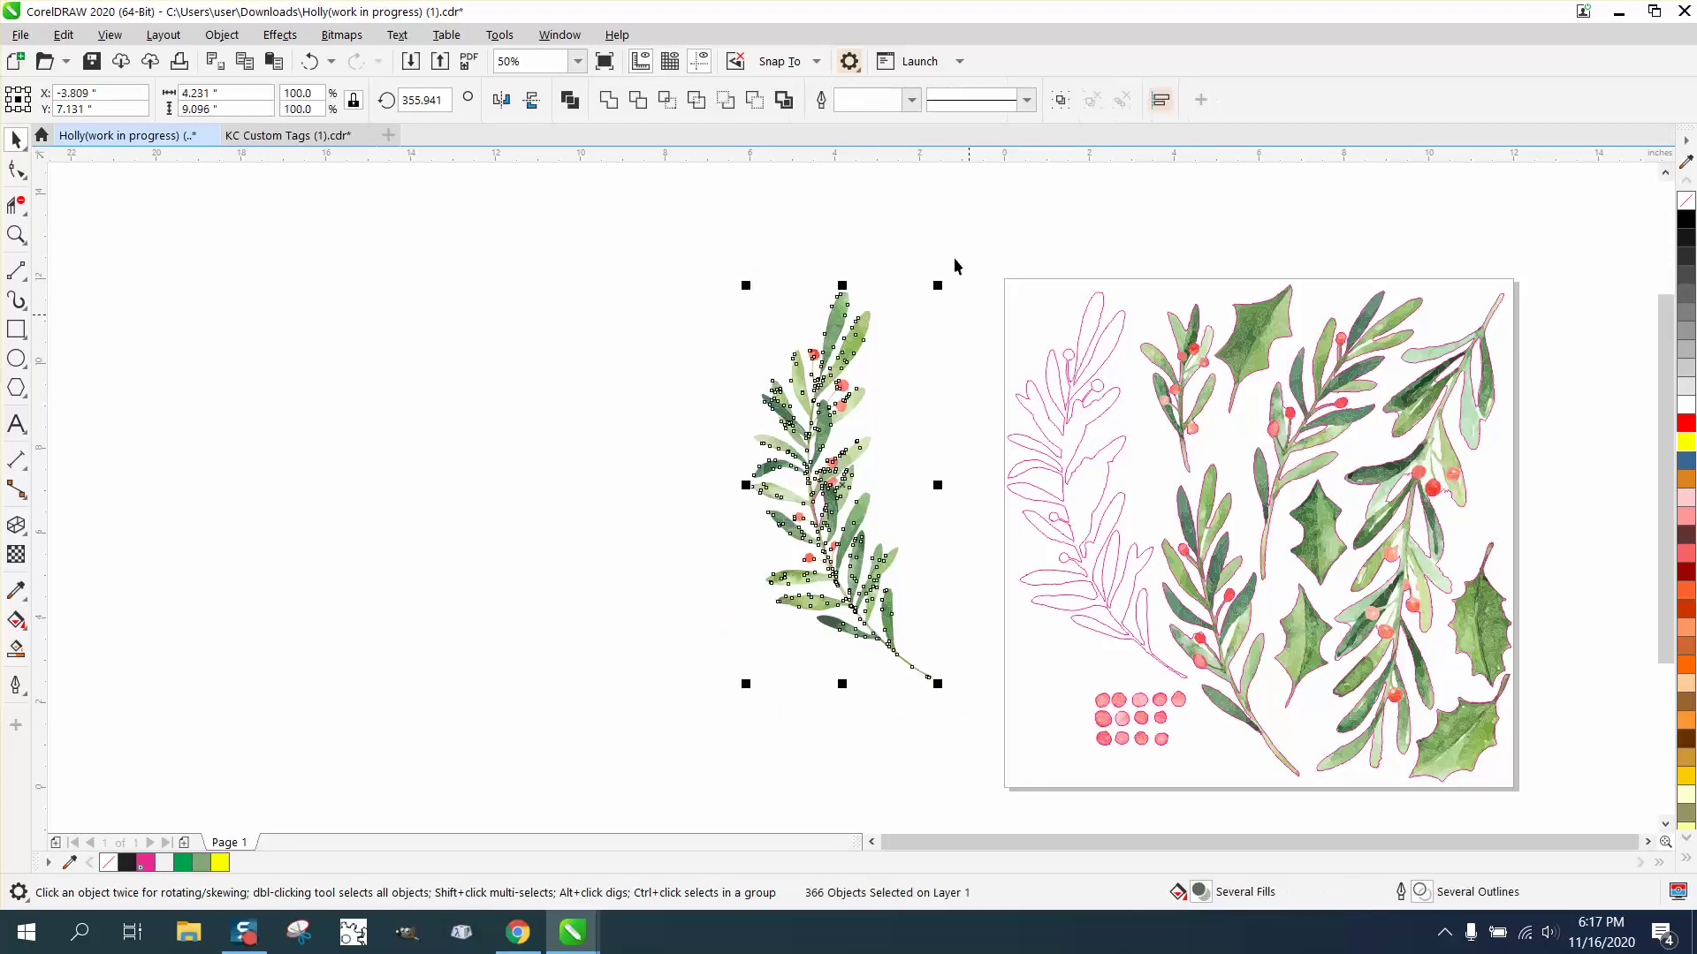
- Create a boundary outline of the sprig and move it 6 inches left
click(785, 101)
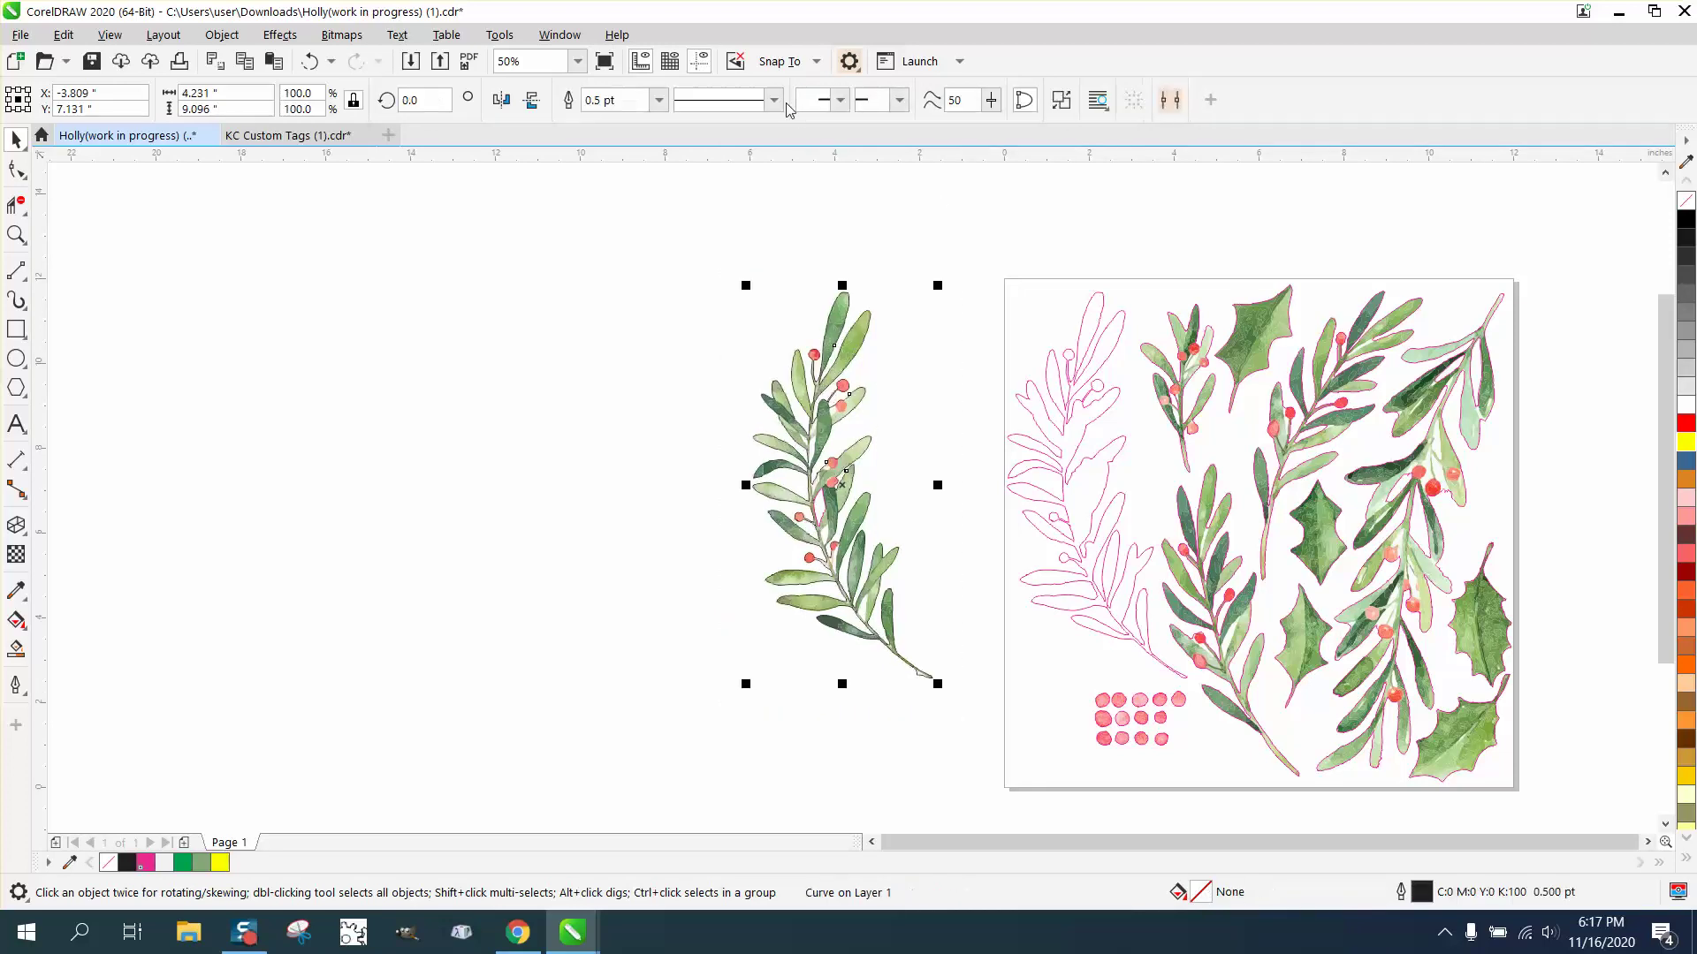
key(shift+Left)
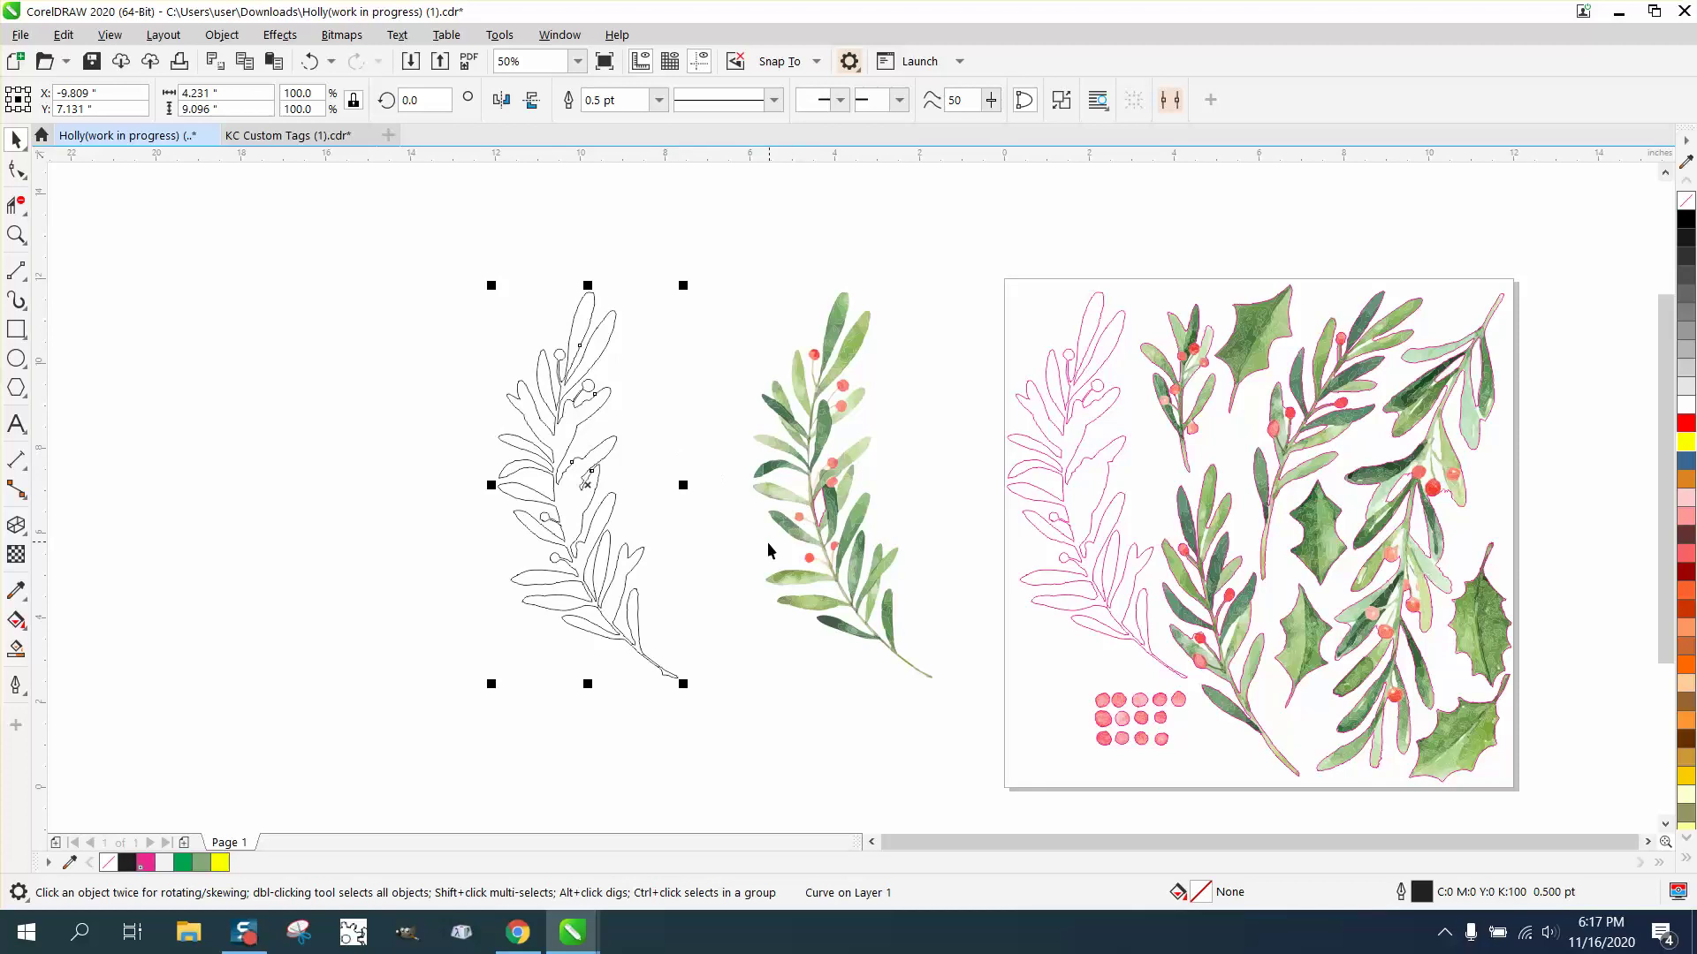
key(Escape)
click(820, 517)
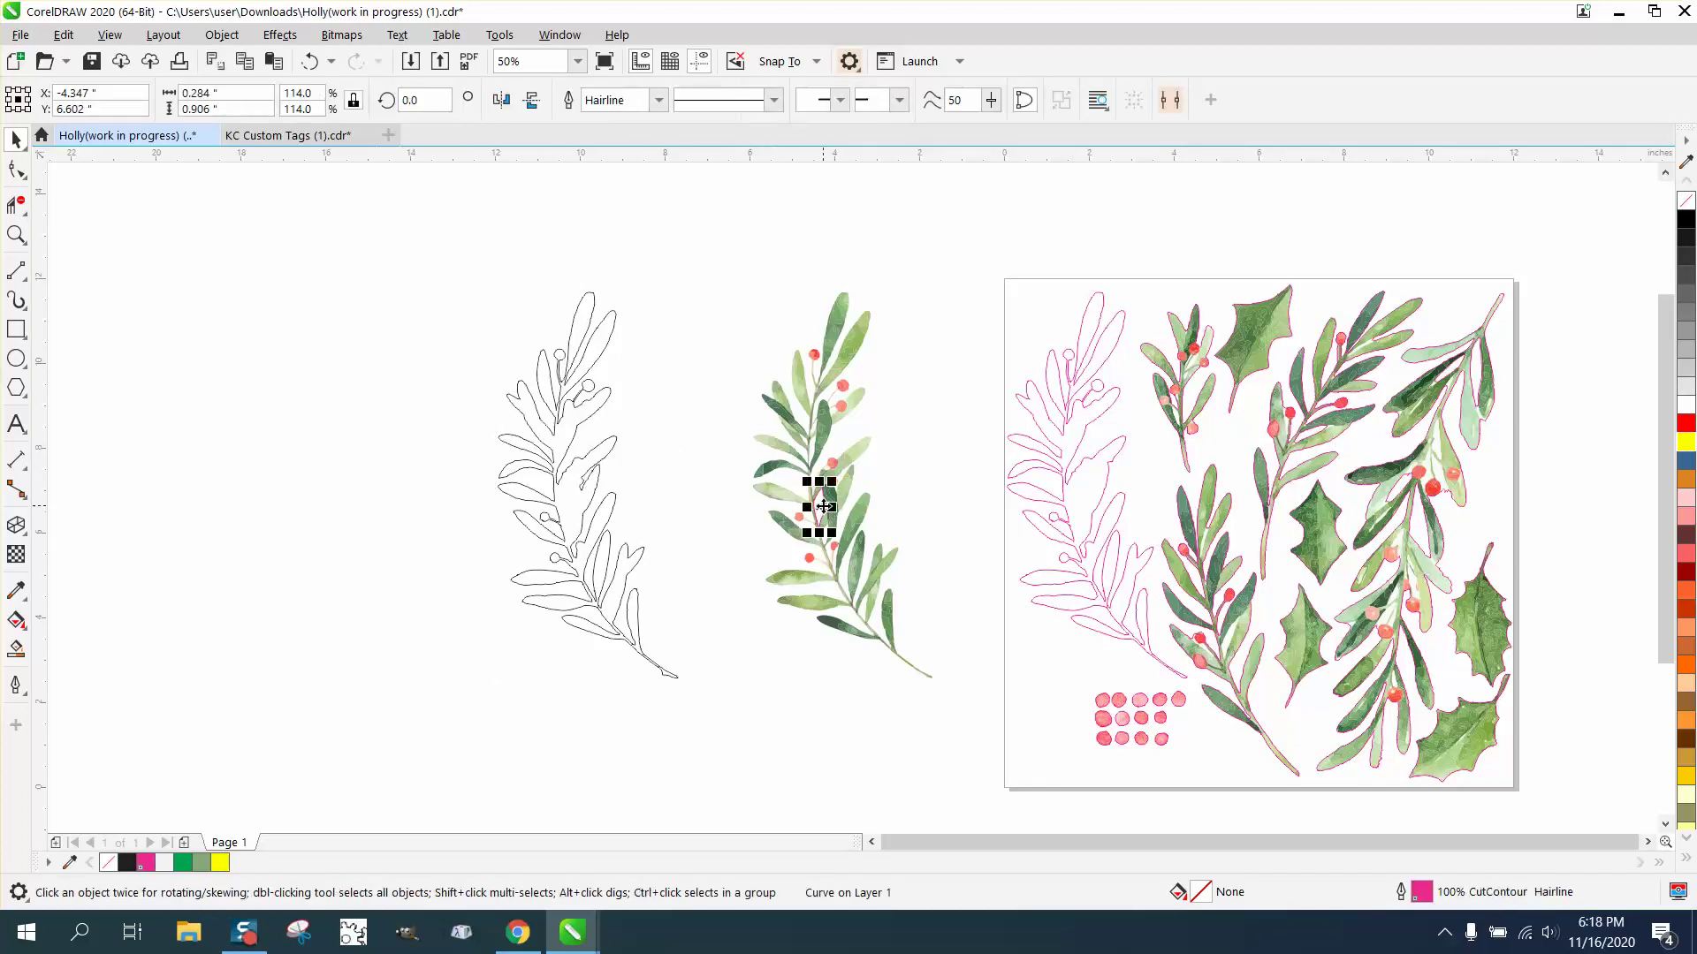
key(Escape)
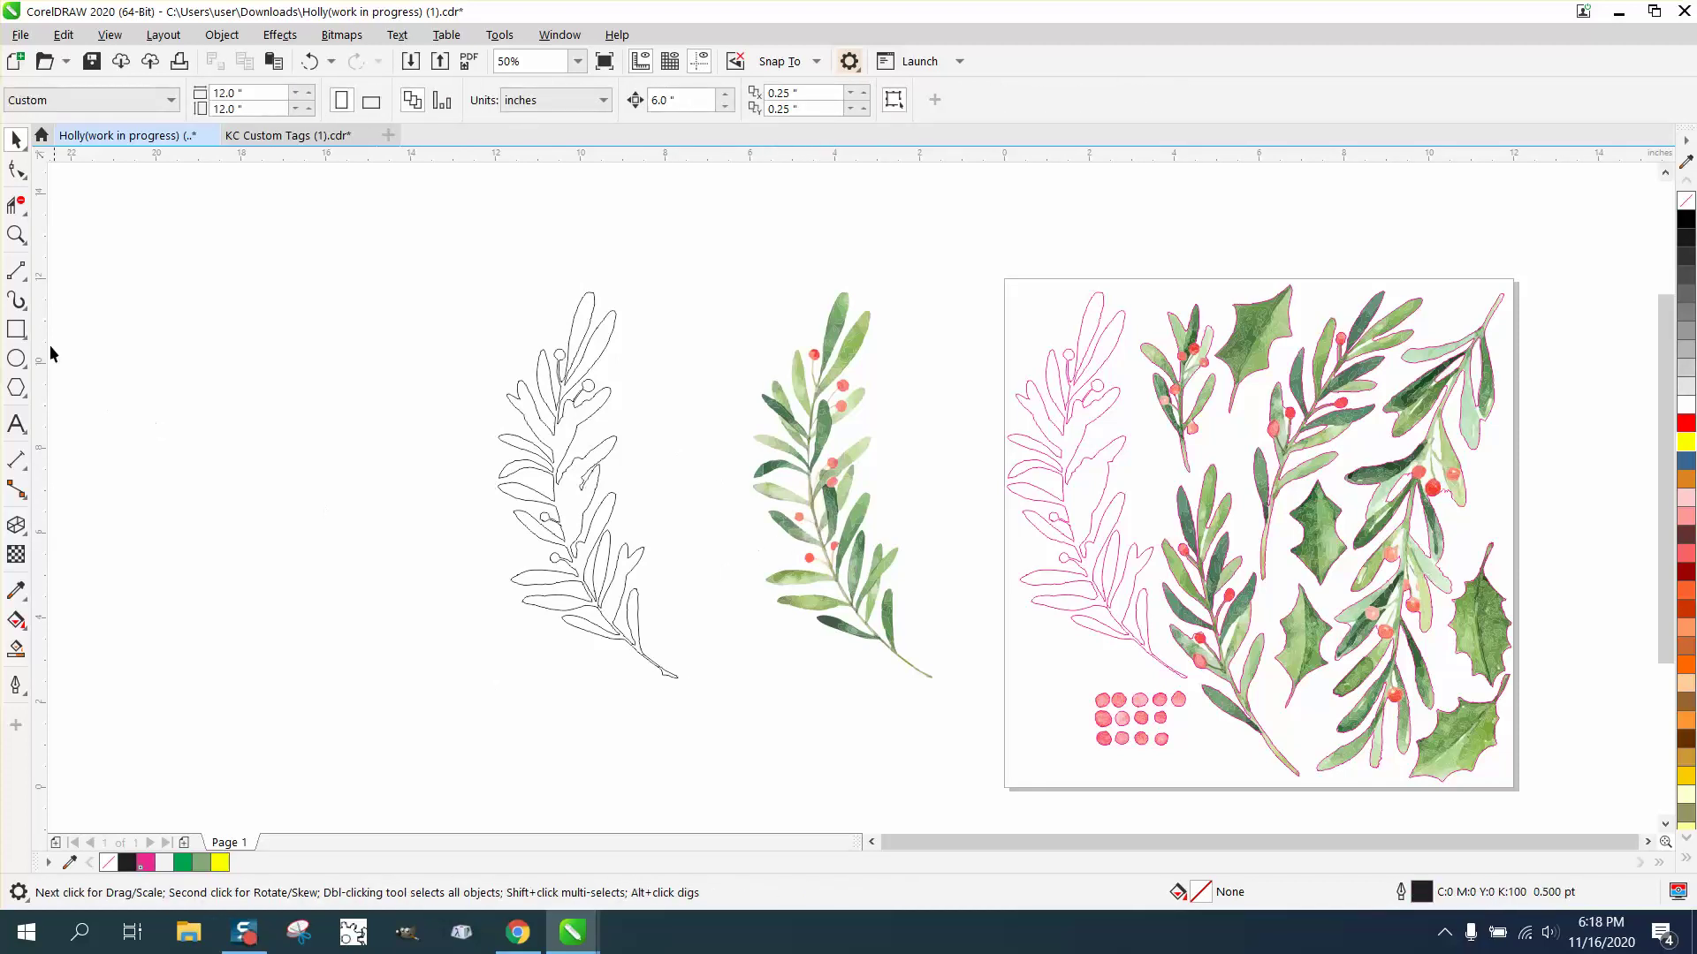
- Smart Fill the enclosed leaf gaps near the top of the outline branch with black
click(16, 234)
drag(739, 481, 982, 659)
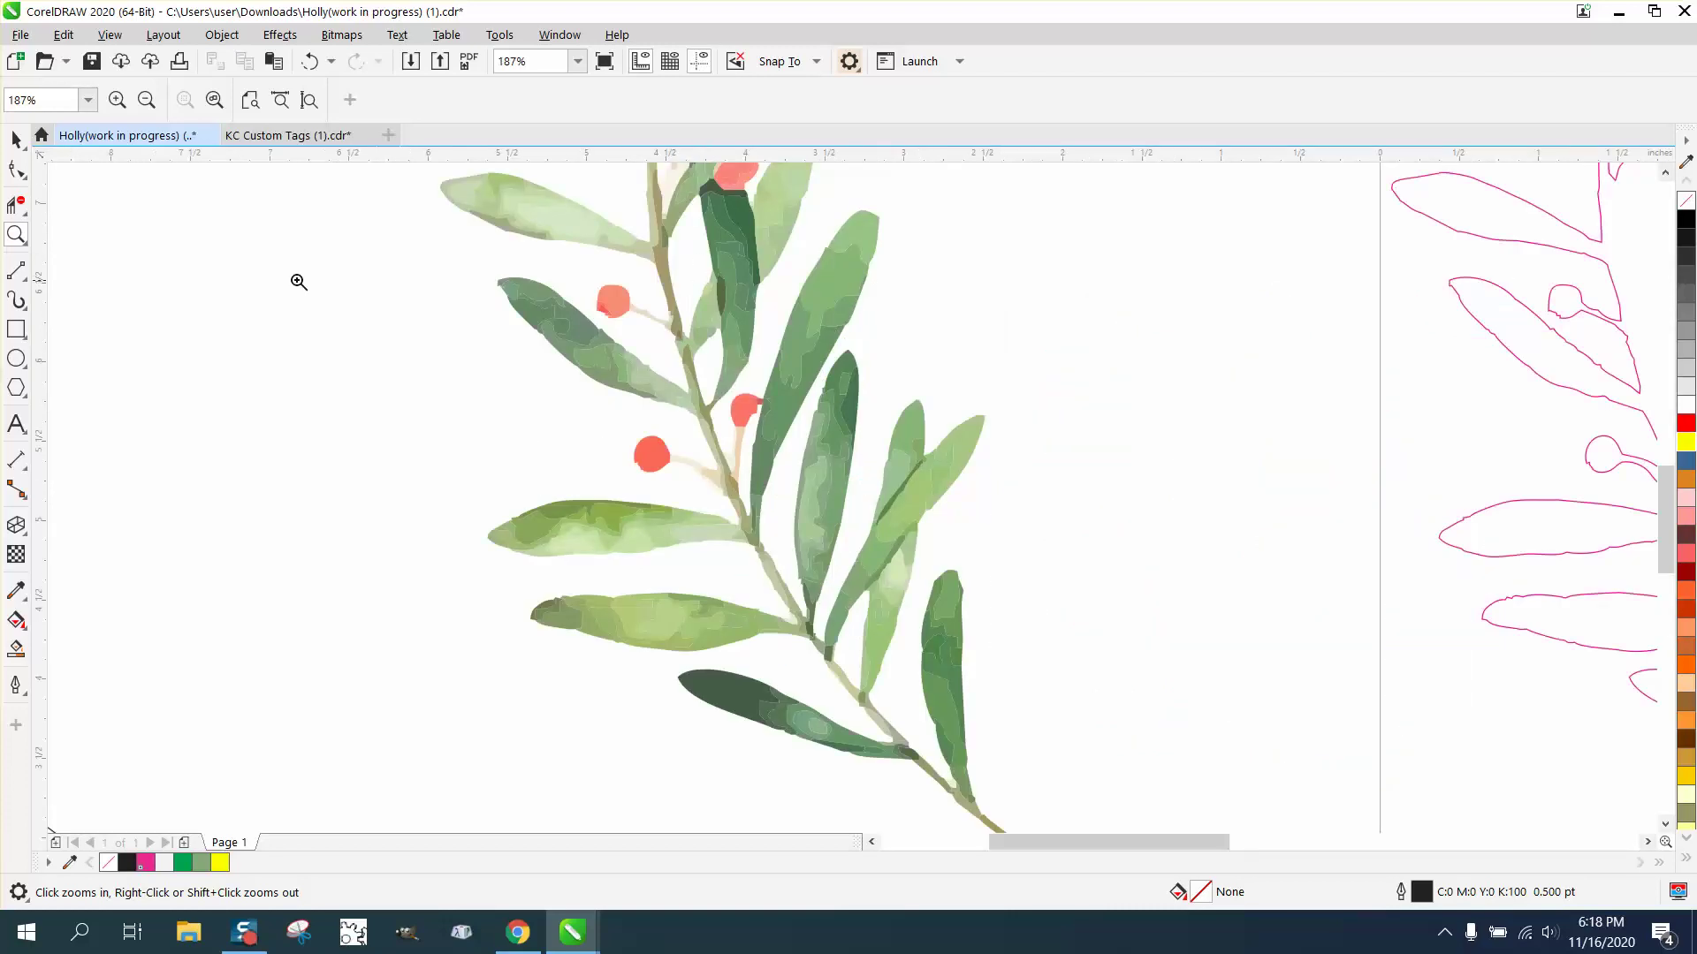
click(15, 649)
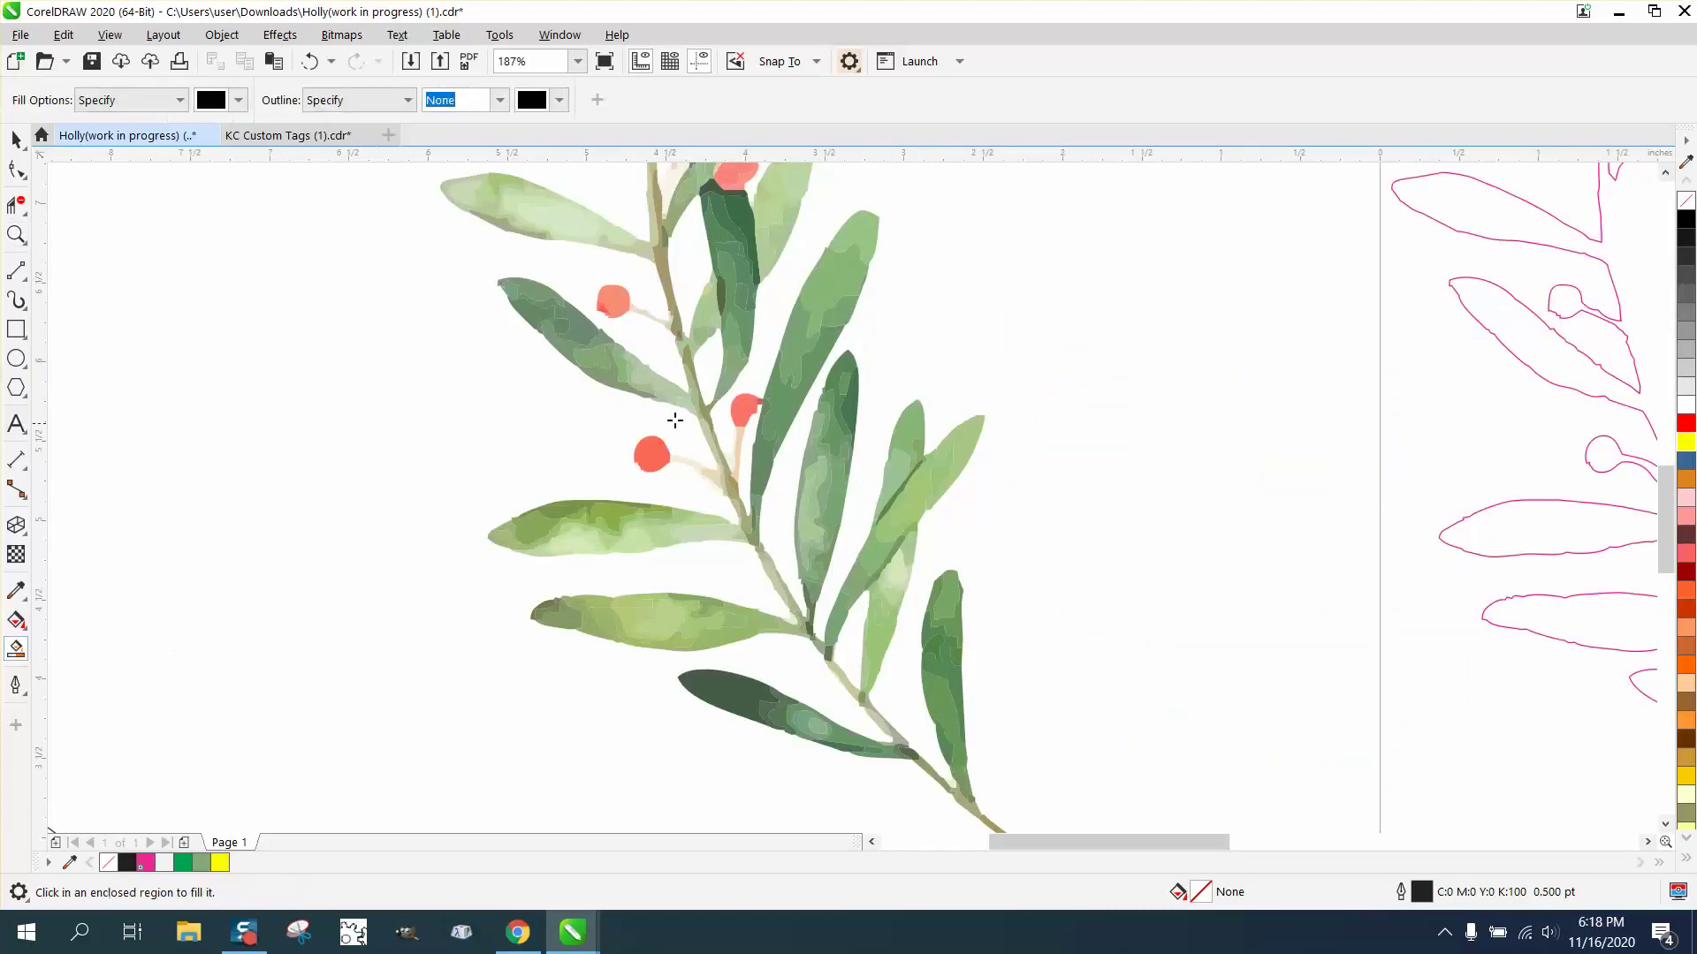
click(708, 368)
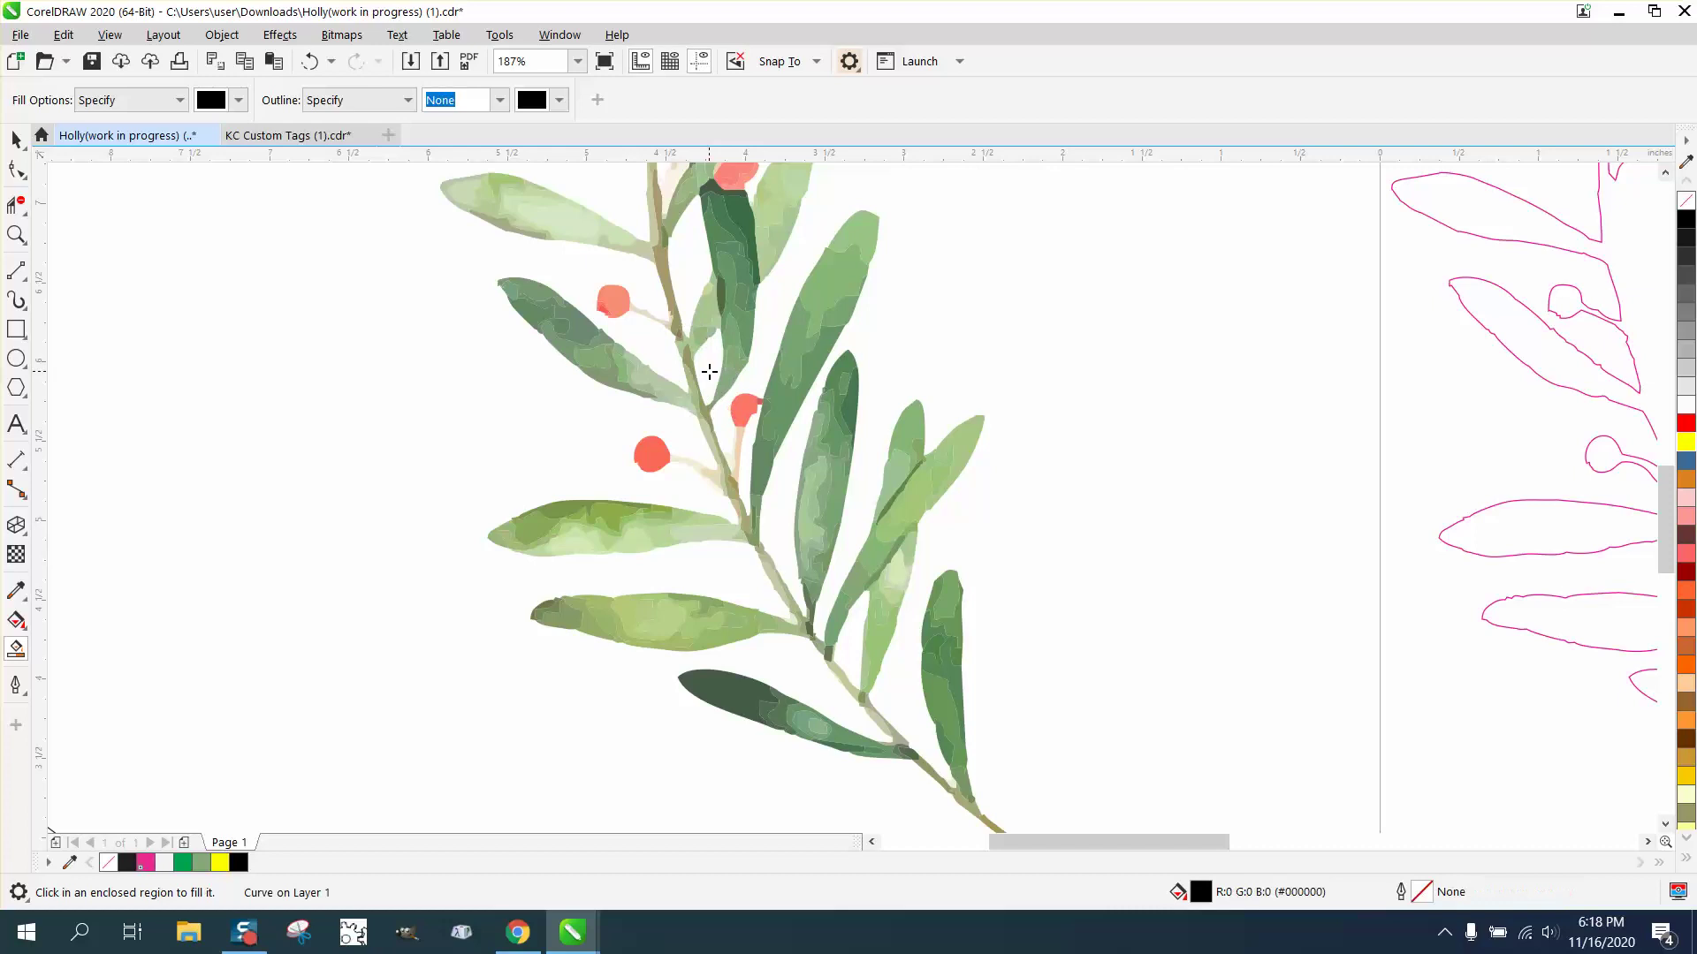
scroll(826, 393, down, 2)
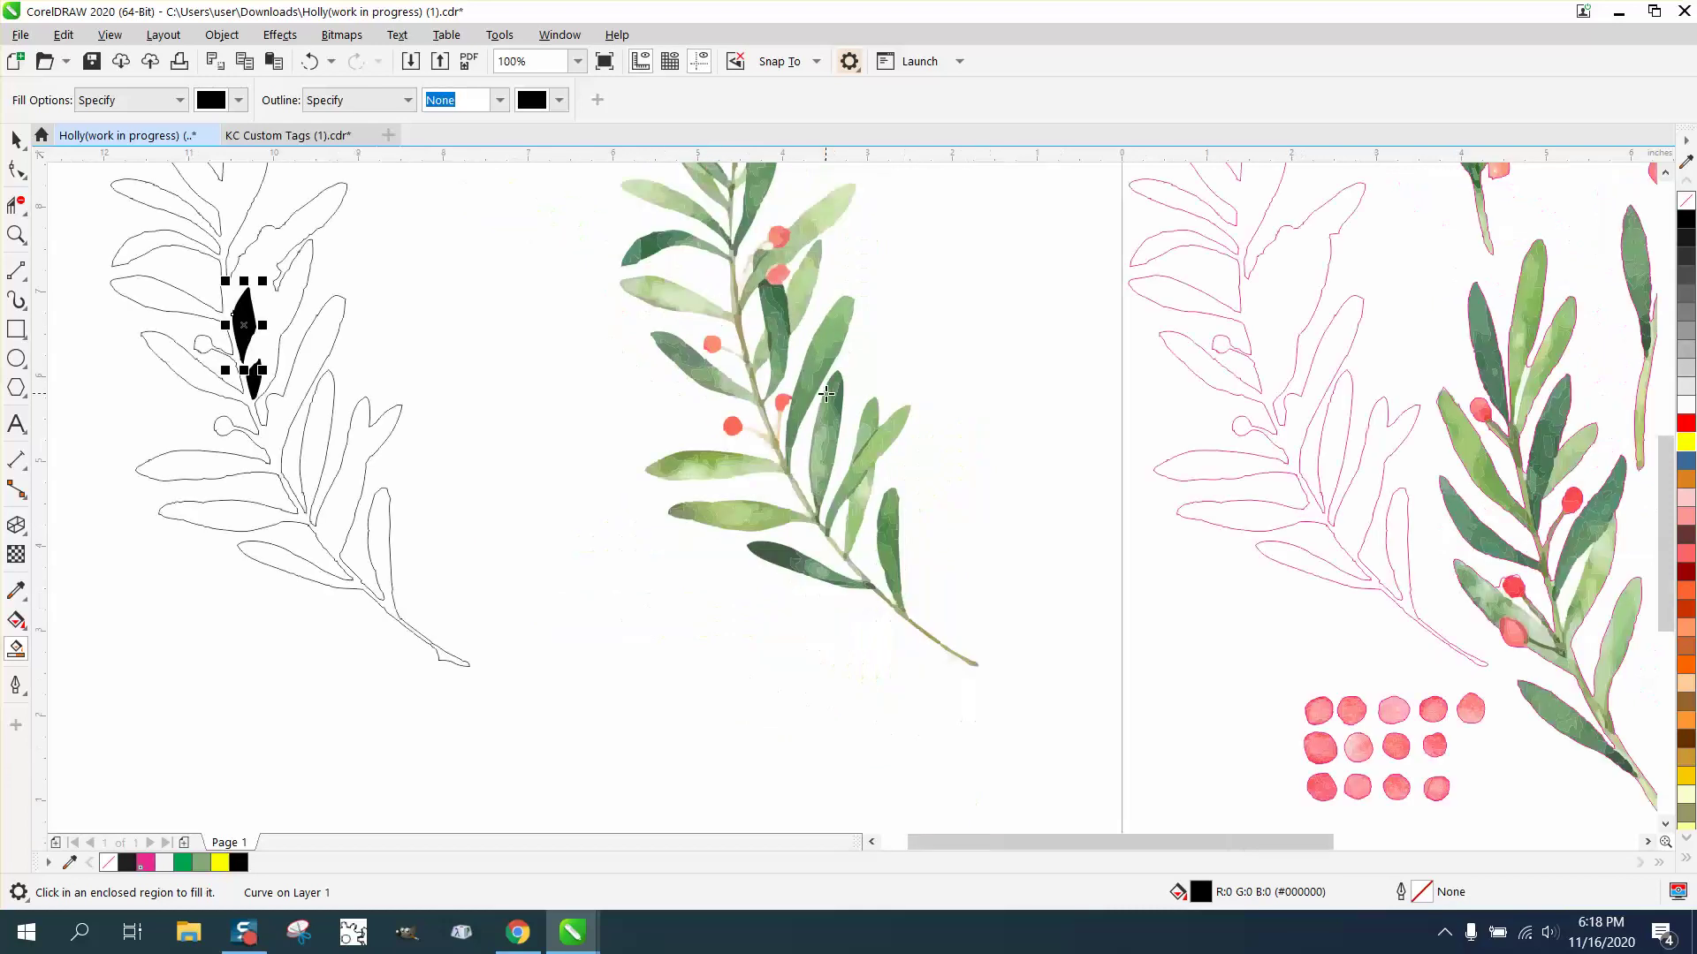
scroll(825, 393, down, 1)
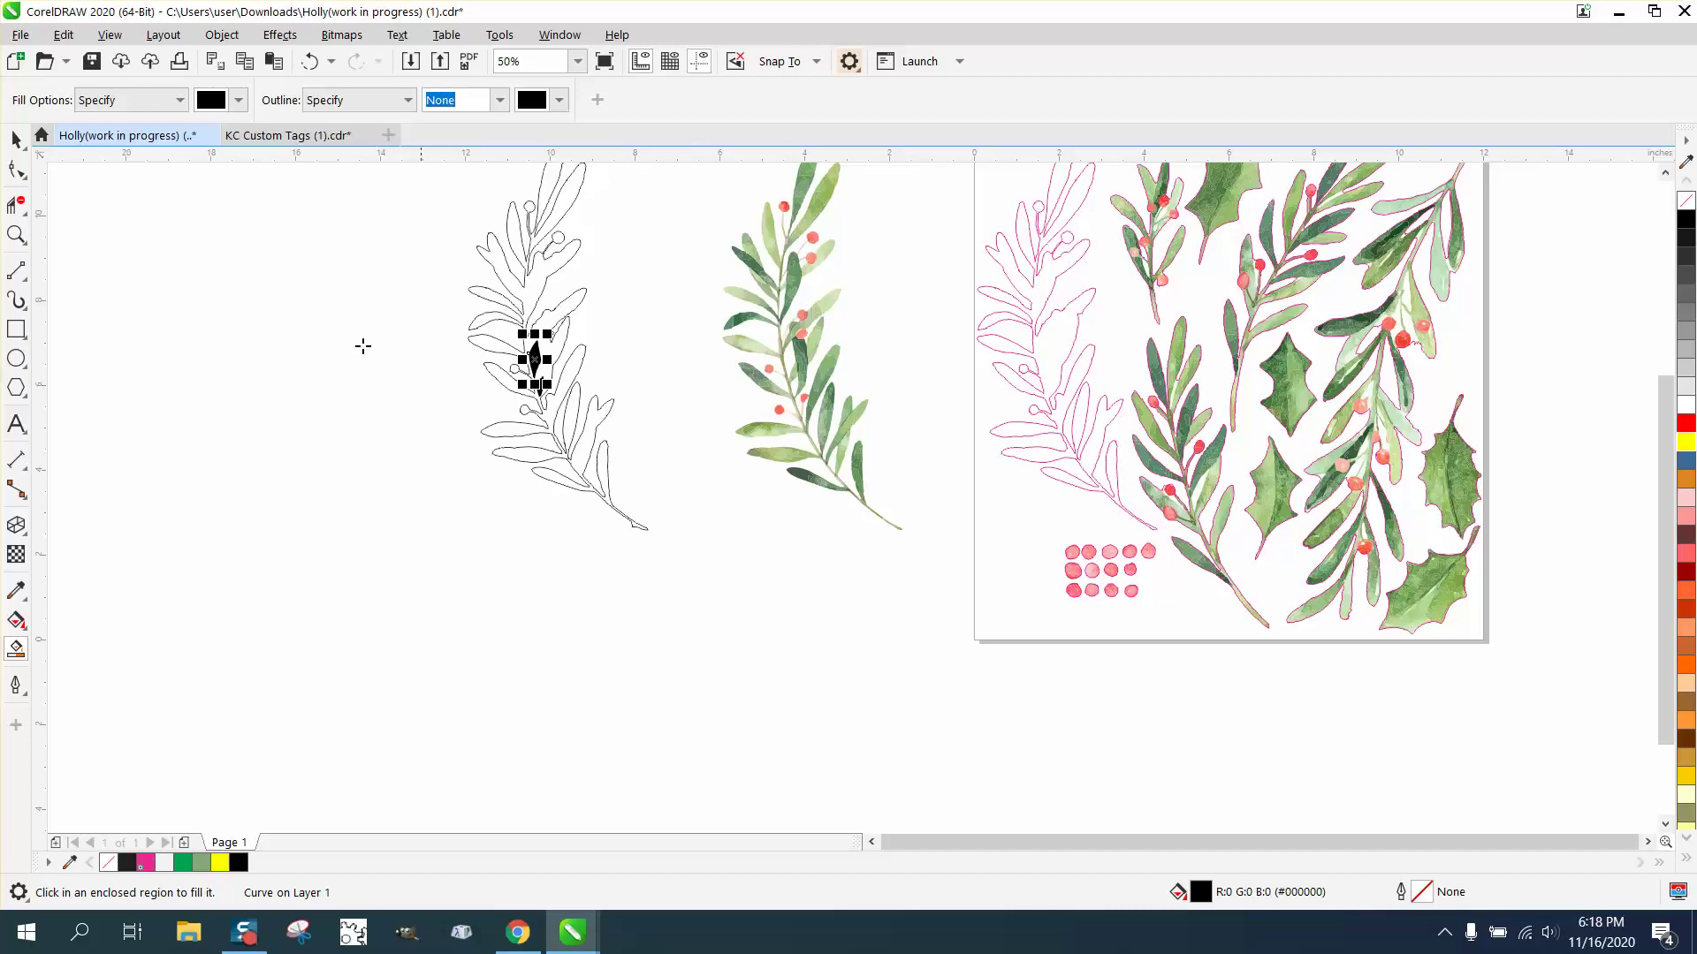
click(16, 235)
drag(487, 296, 686, 459)
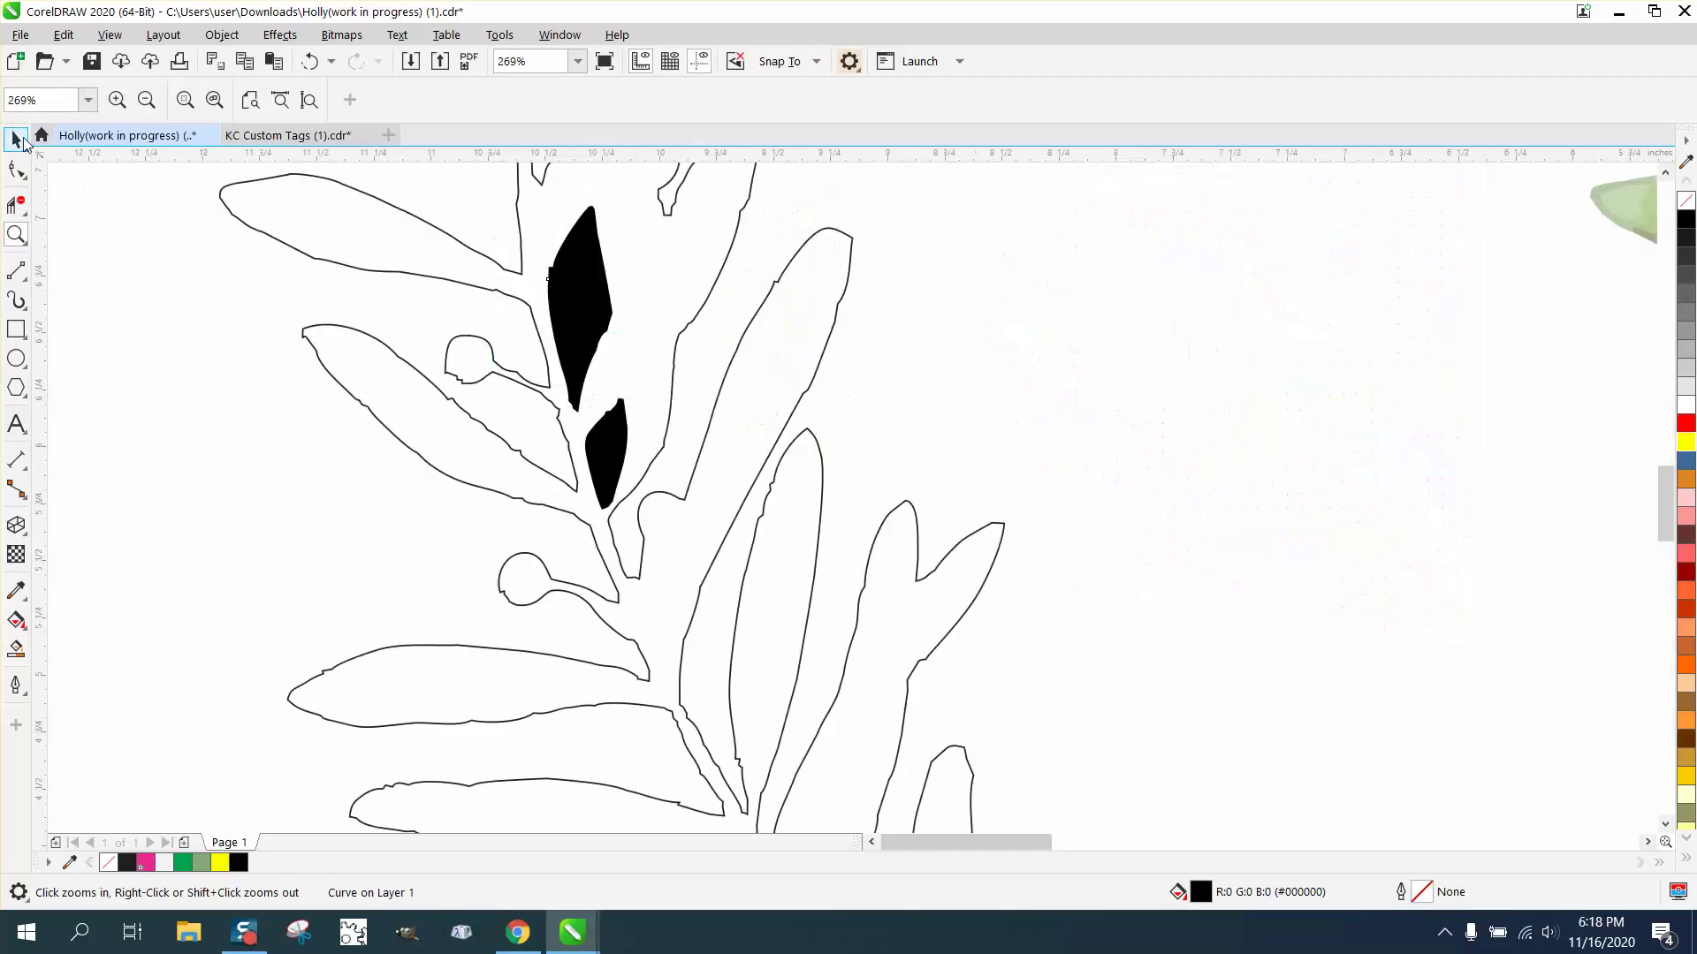
- Remove the black fill from both leaf shapes and give them red outlines
click(16, 140)
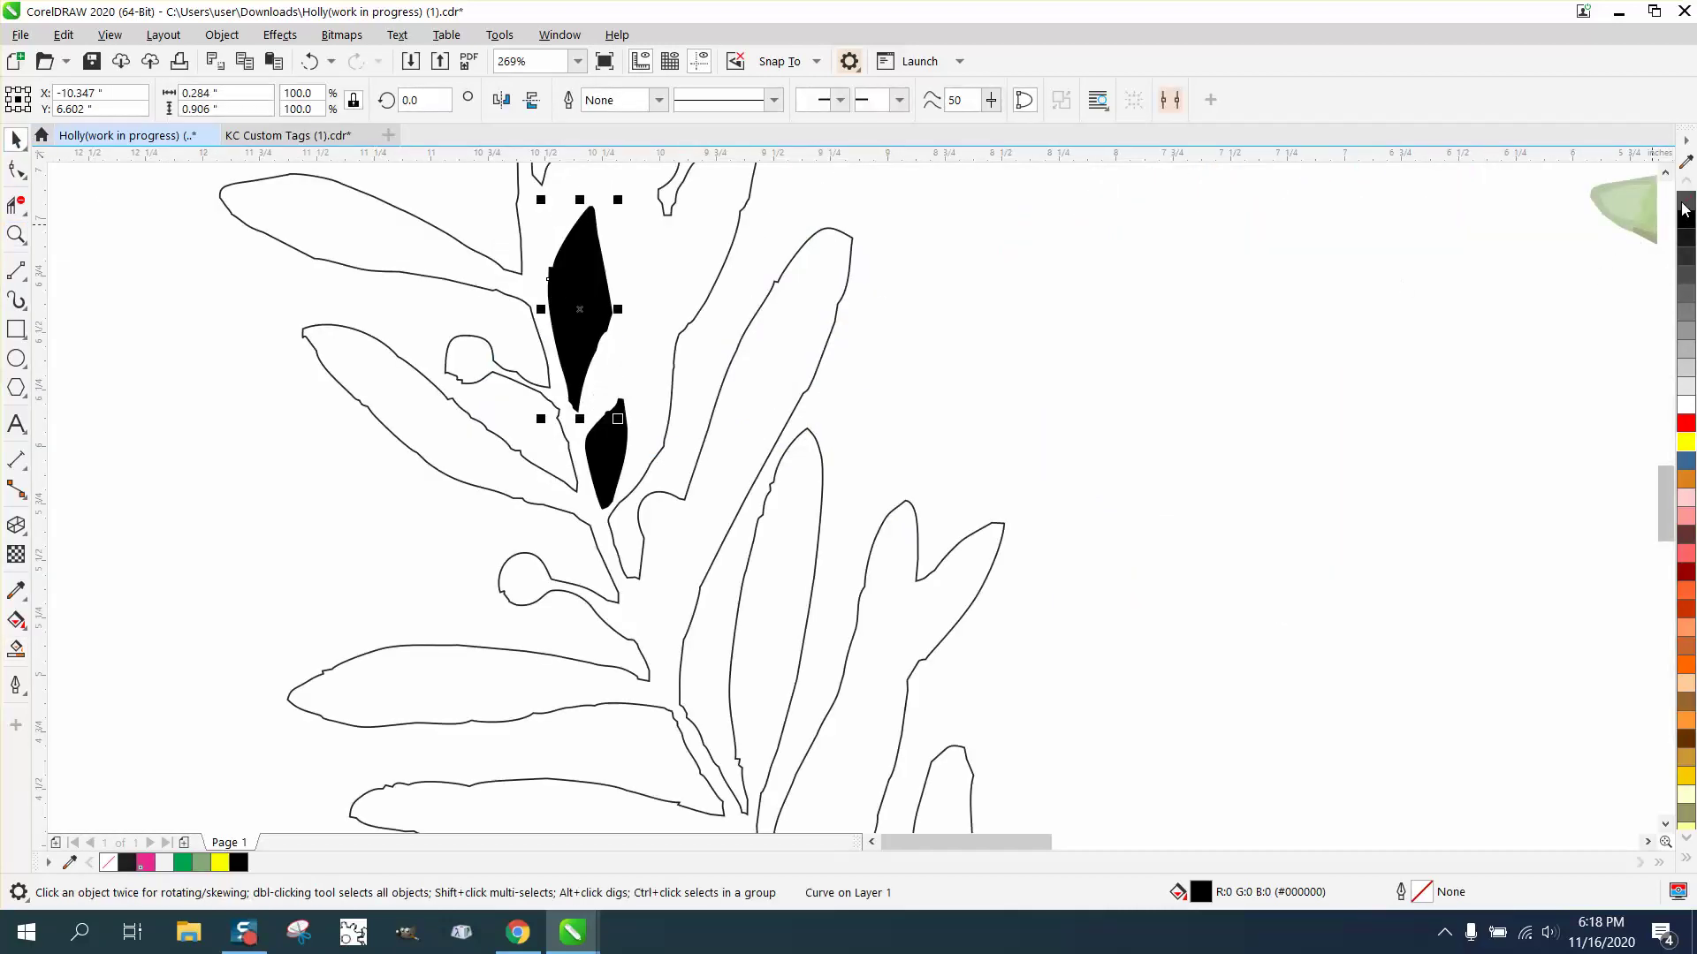
click(1685, 201)
right_click(1685, 423)
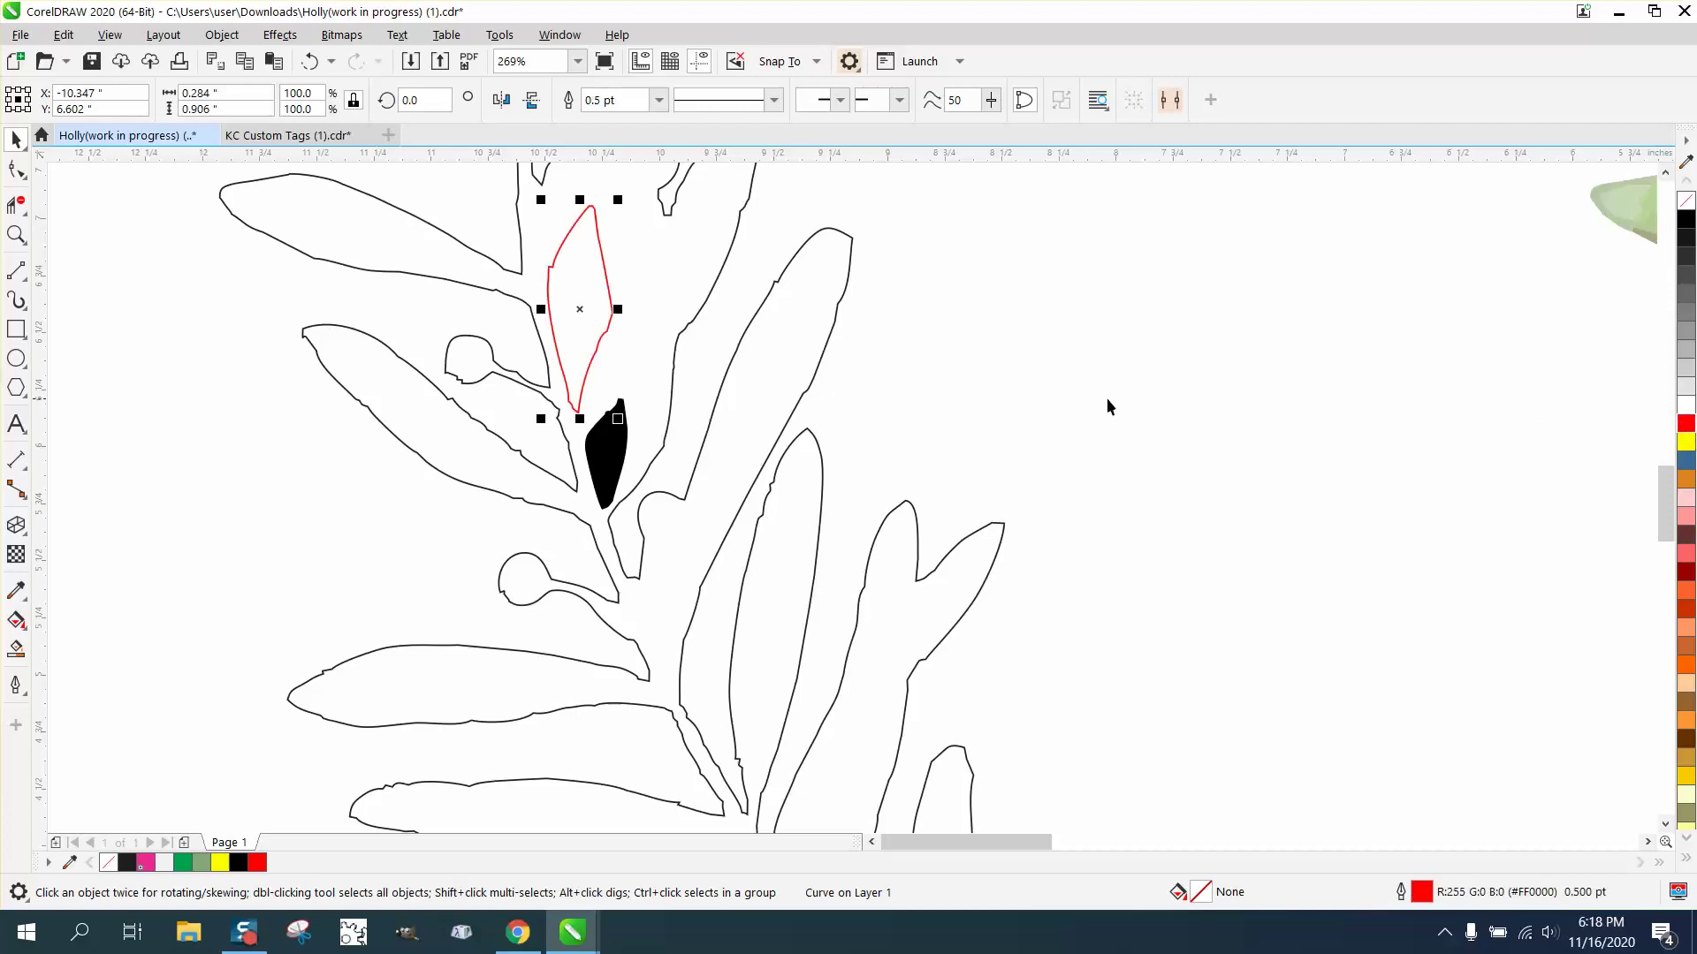
click(608, 442)
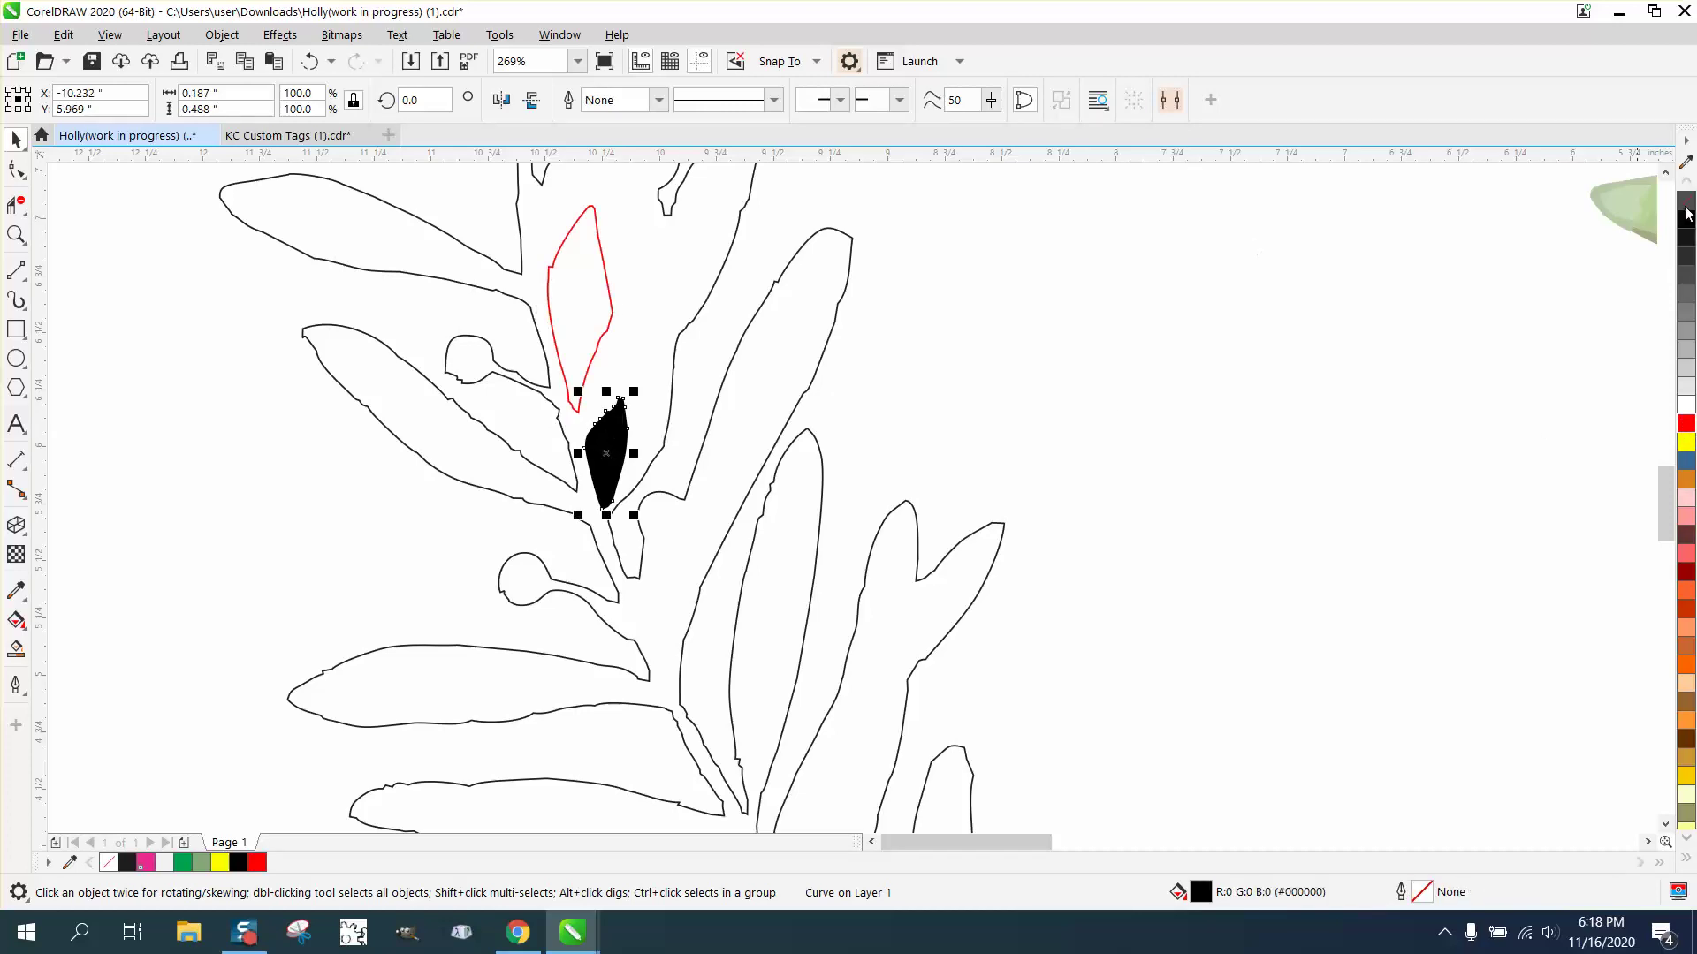
click(1686, 201)
right_click(1685, 423)
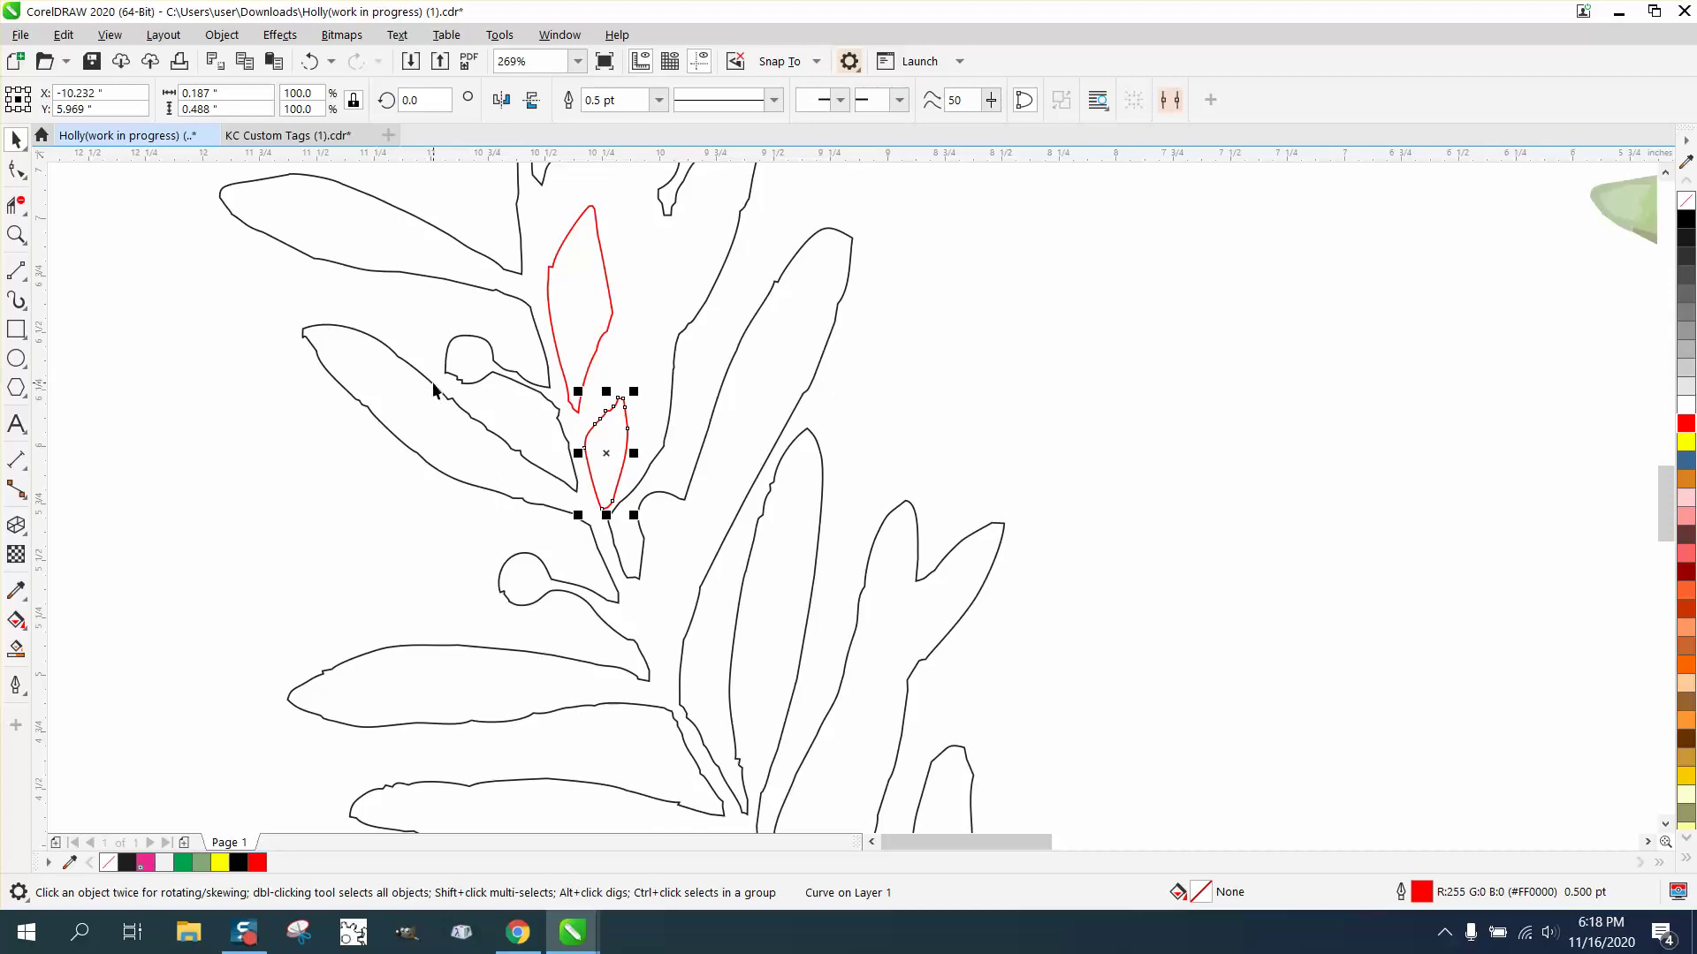
- Zoom out to show the whole page with both branches and the holly sheet
scroll(470, 367, down, 3)
scroll(749, 357, down, 2)
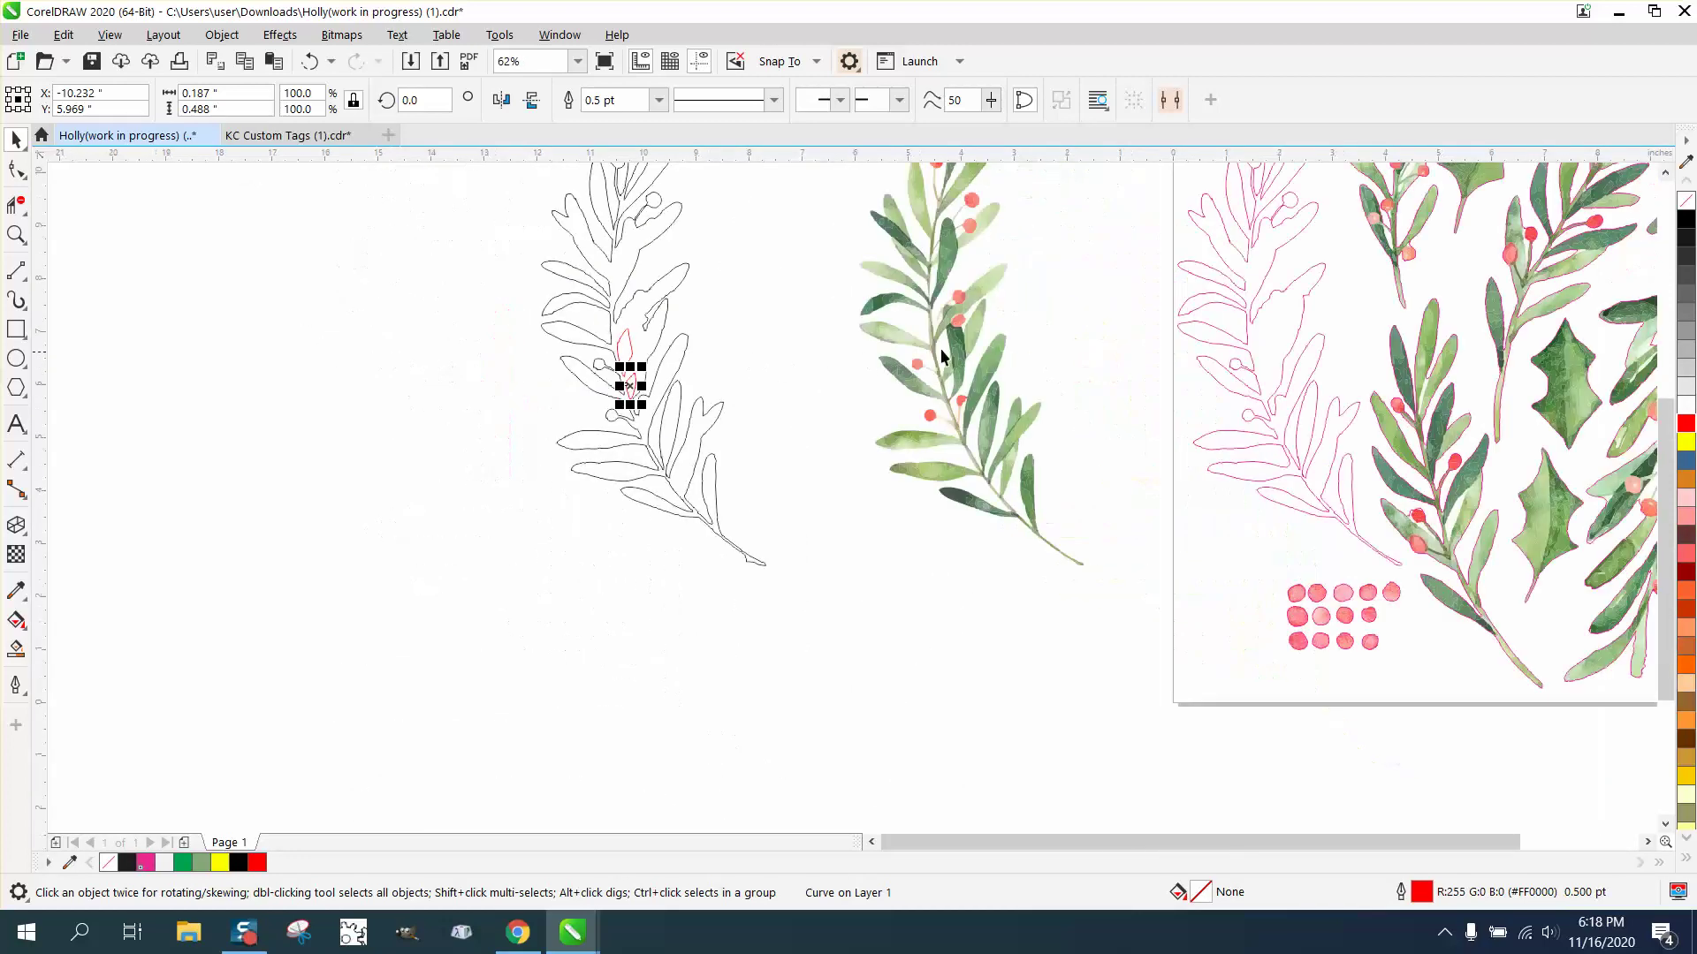
scroll(844, 313, down, 1)
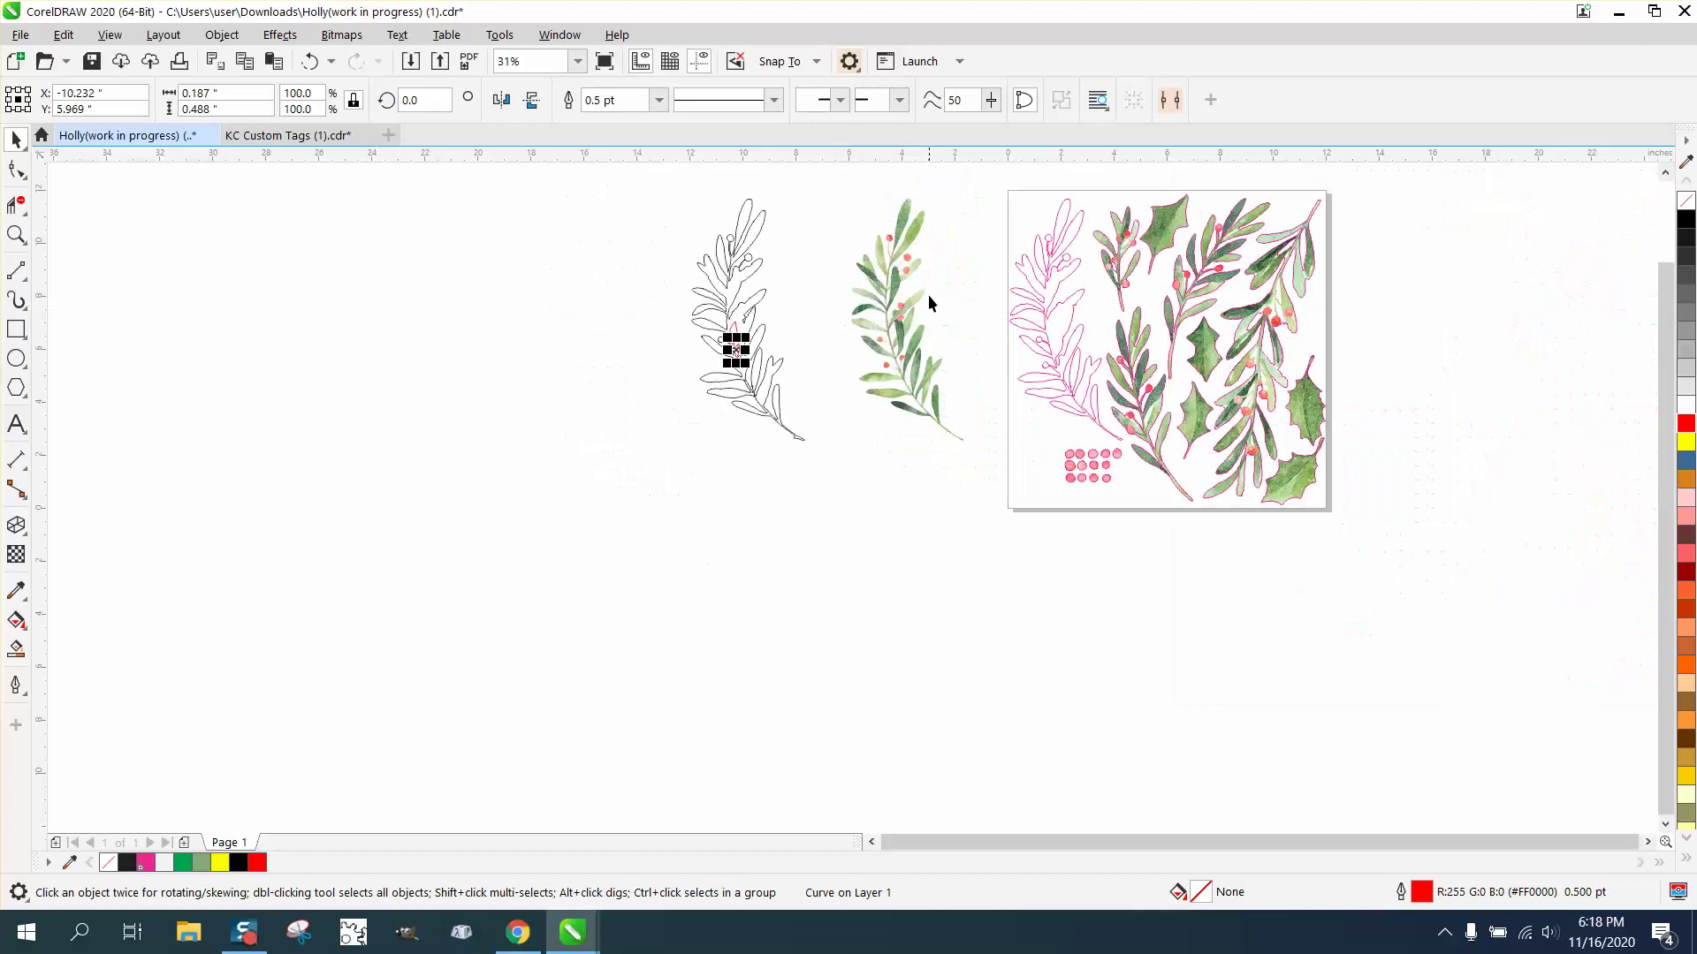
click(12, 240)
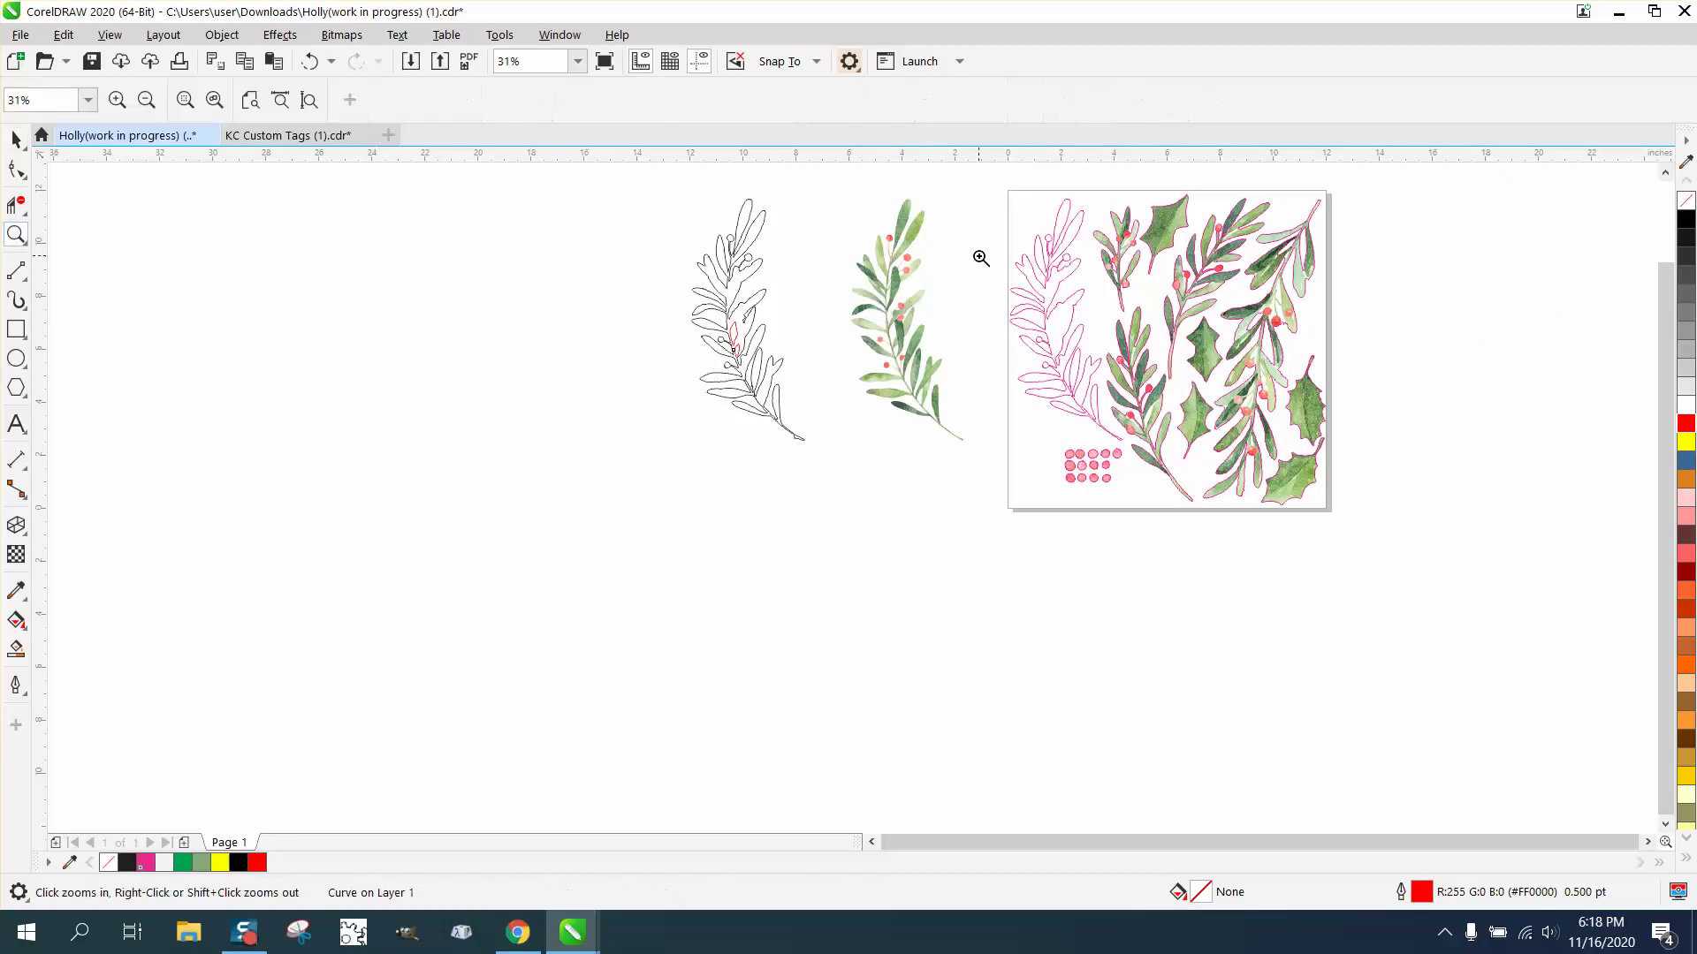
drag(892, 250, 937, 305)
right_click(937, 305)
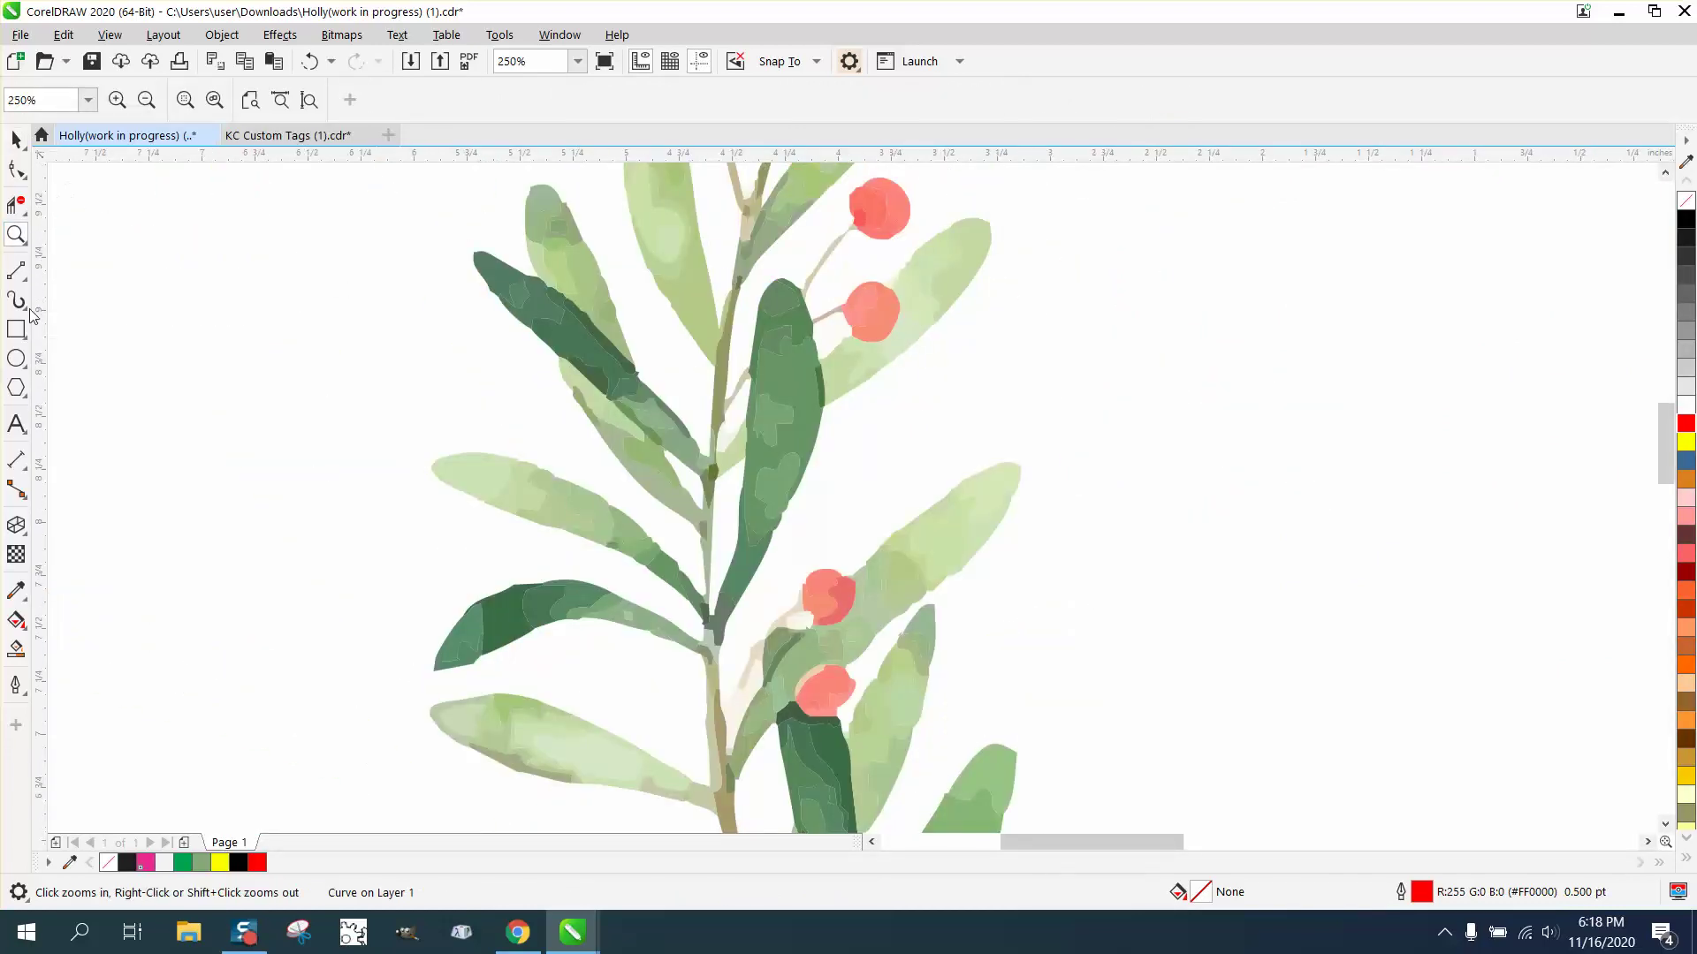
click(16, 648)
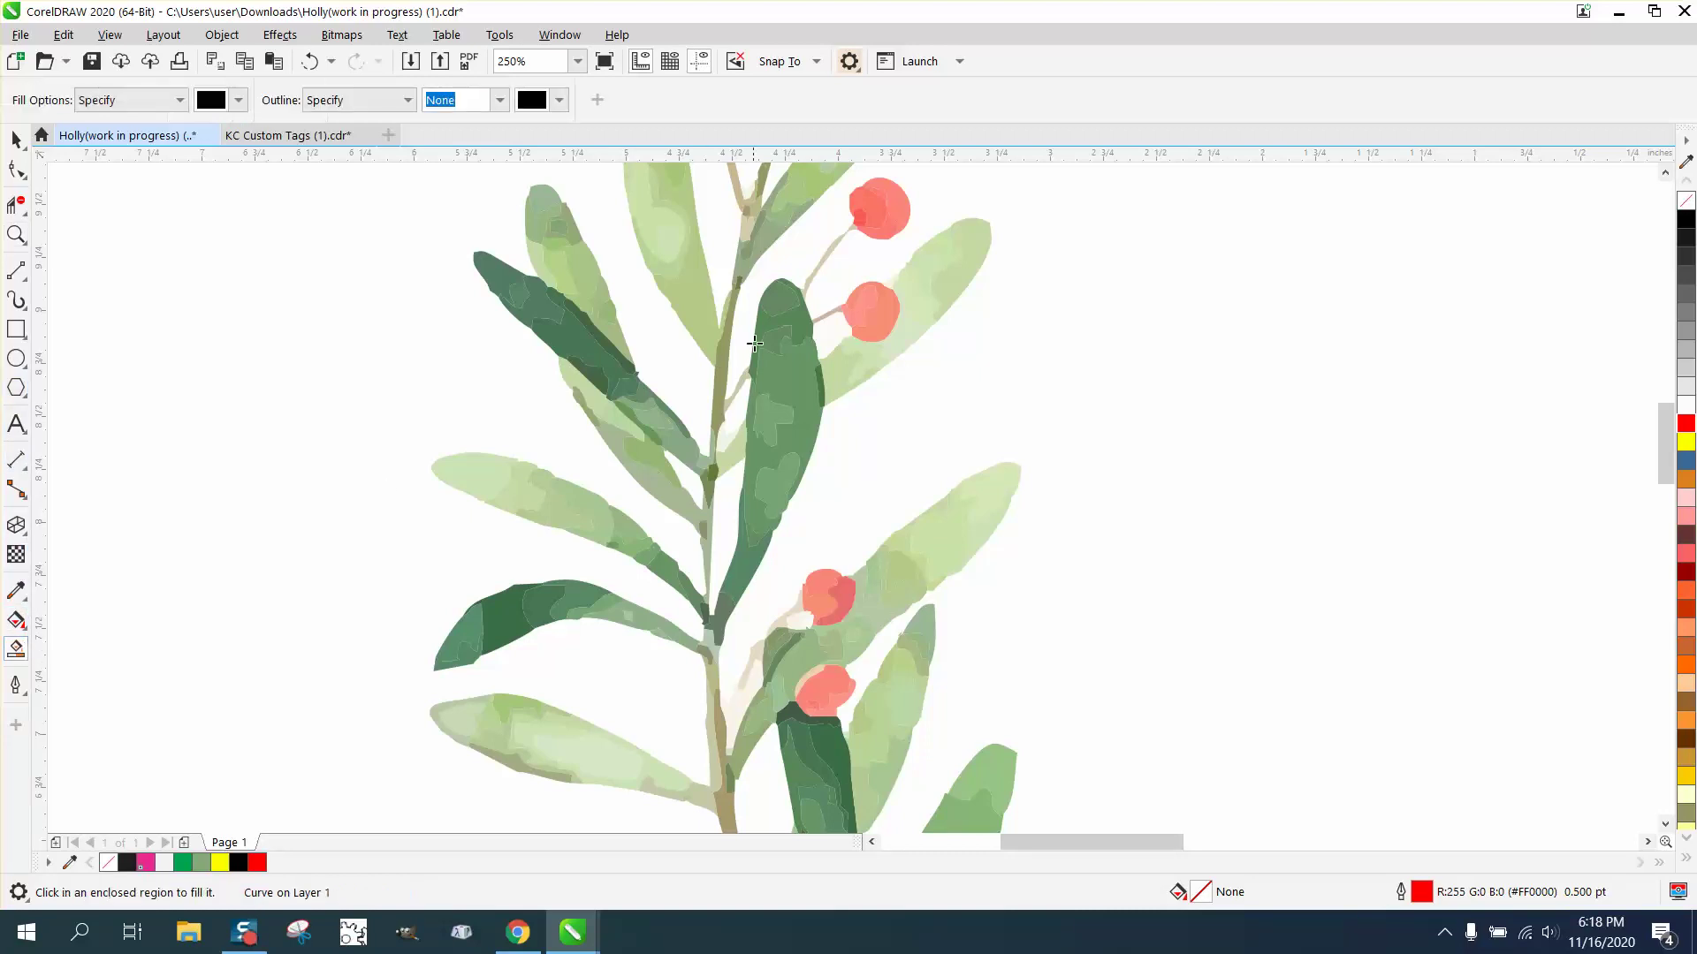
click(740, 412)
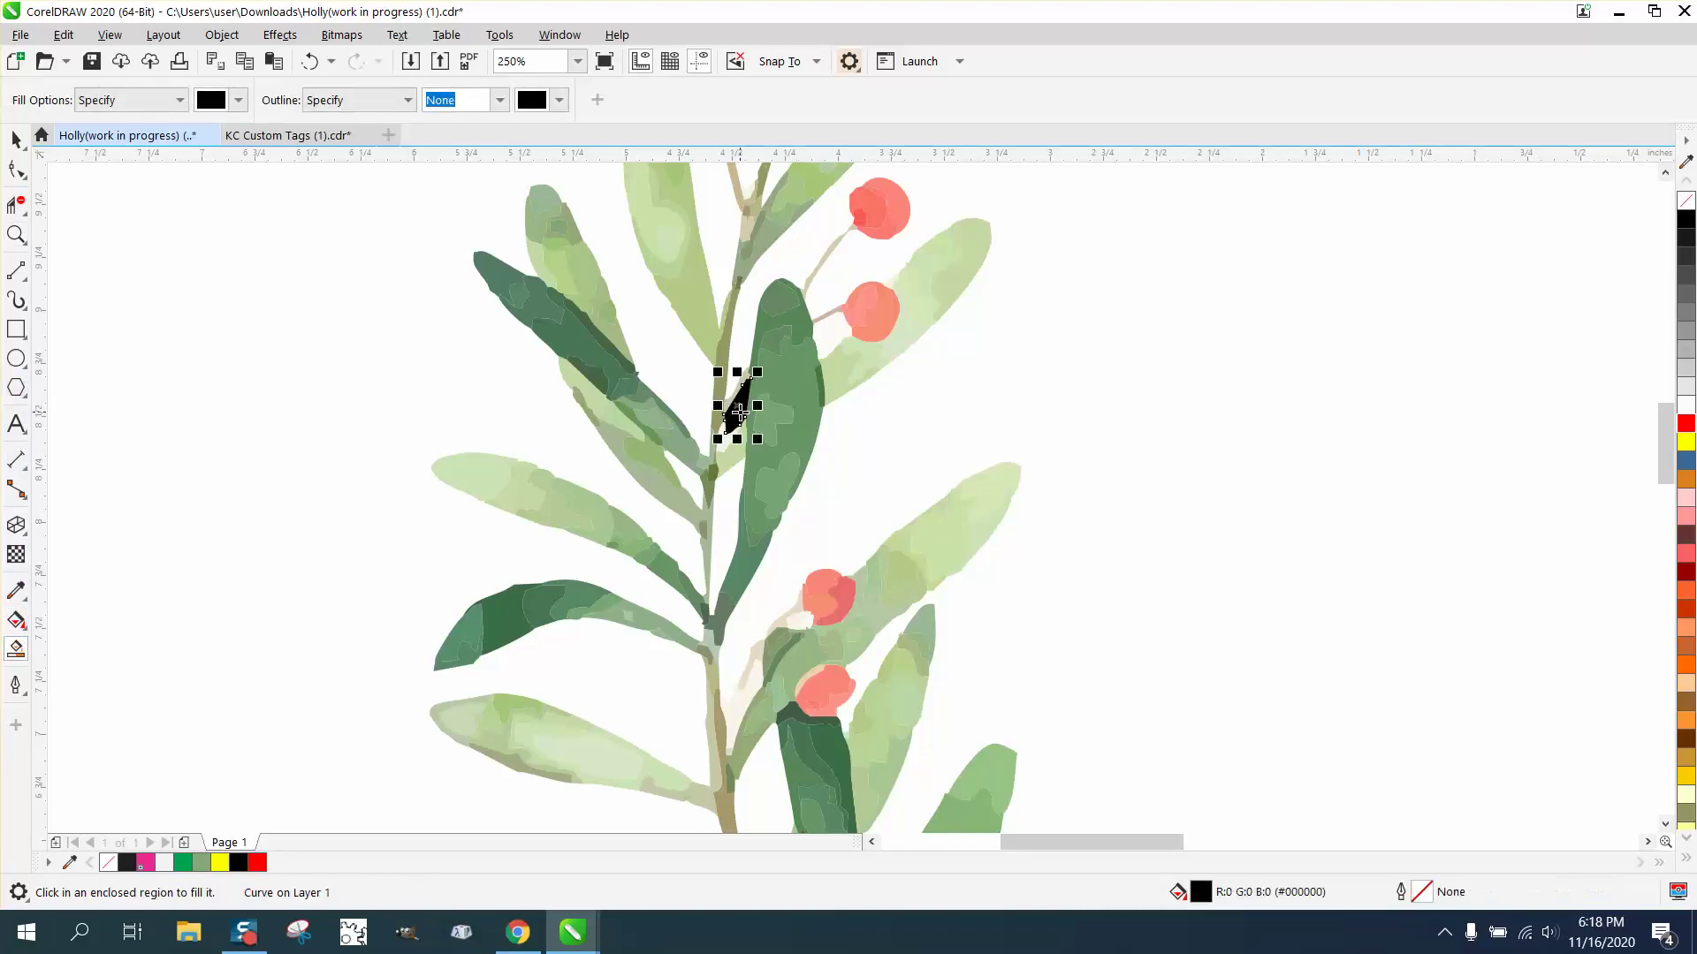
click(831, 340)
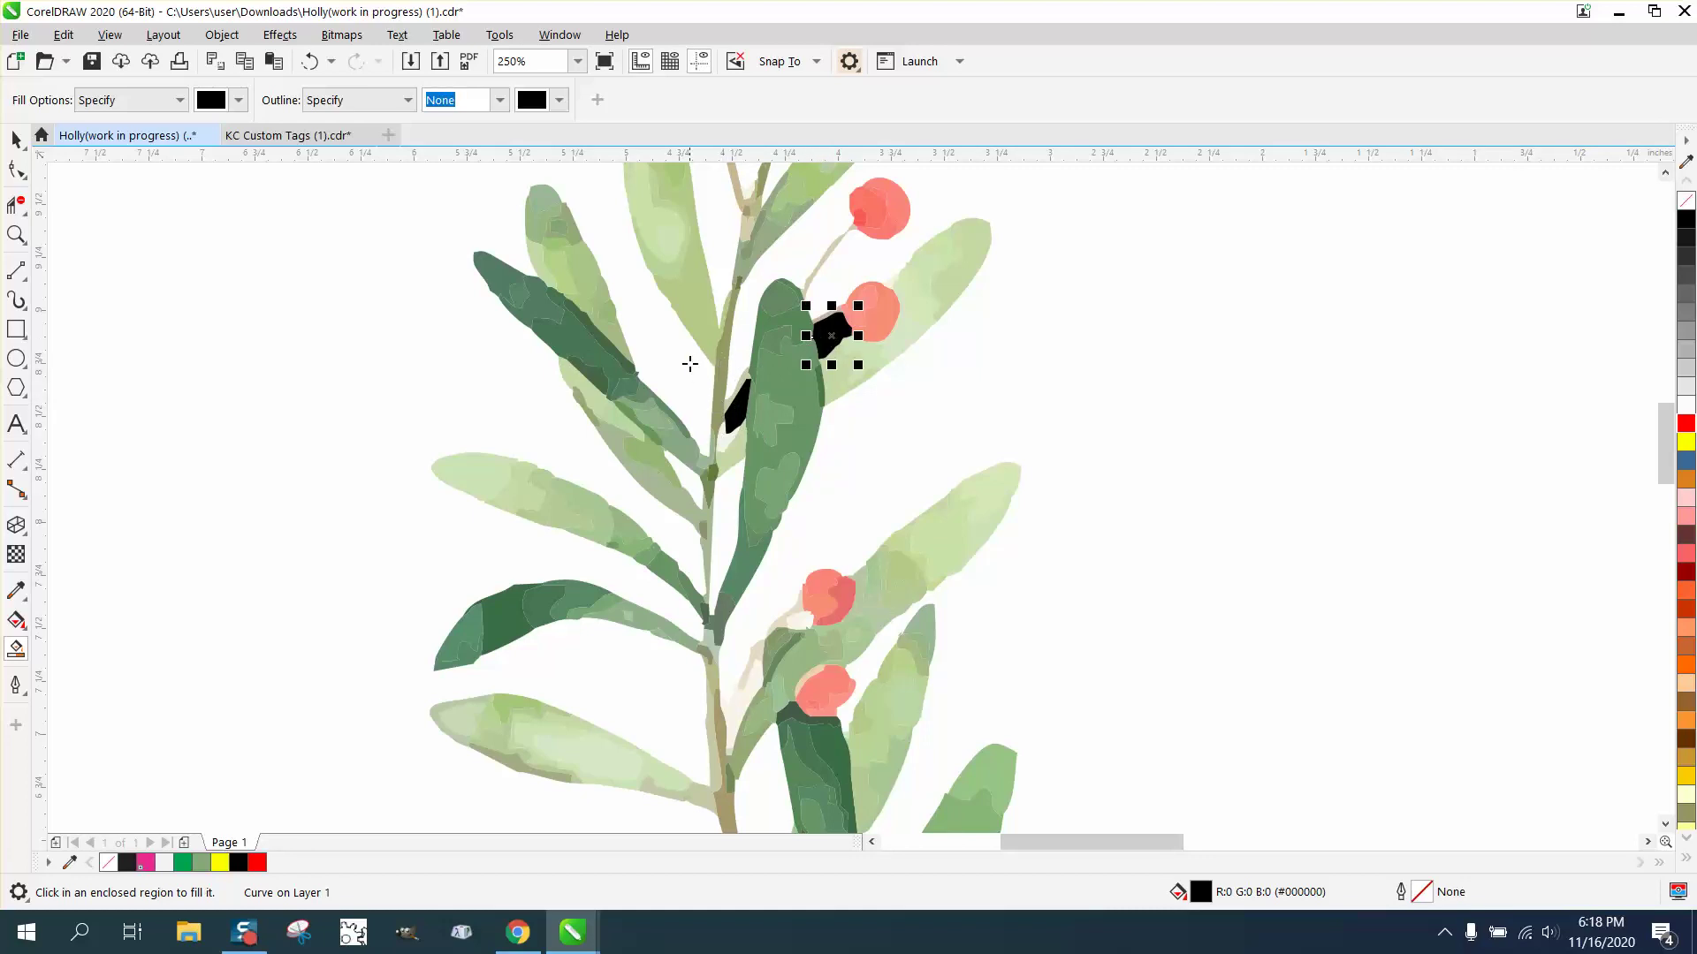
key(ctrl+z)
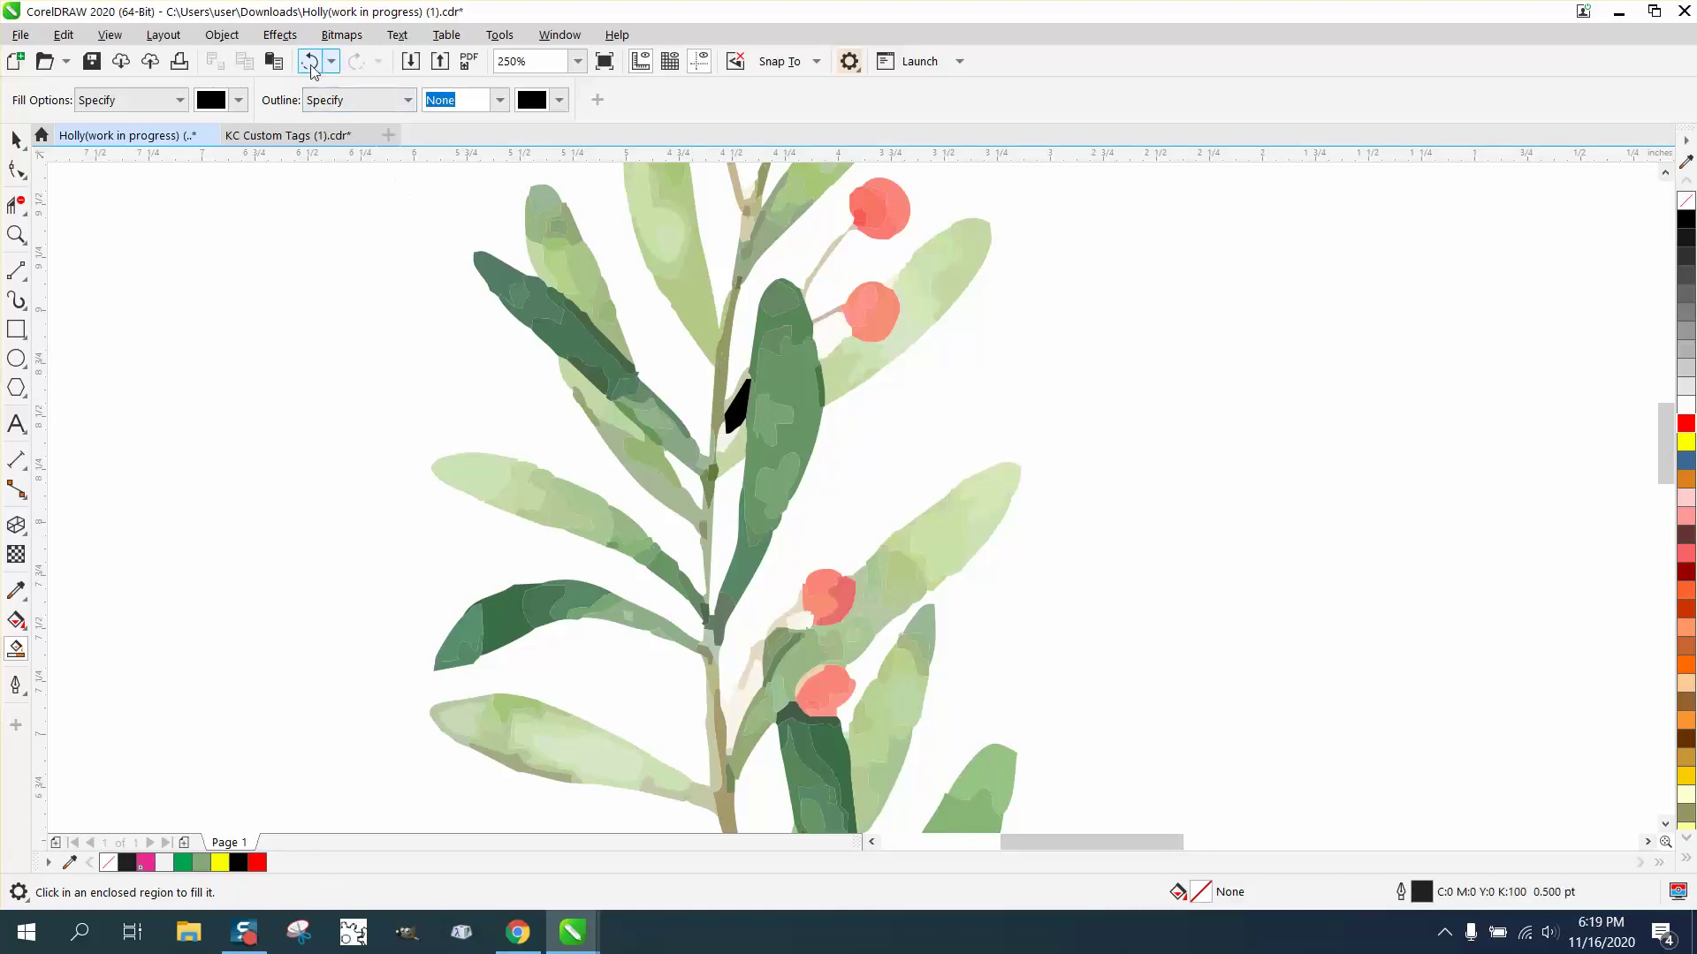
click(311, 63)
click(311, 63)
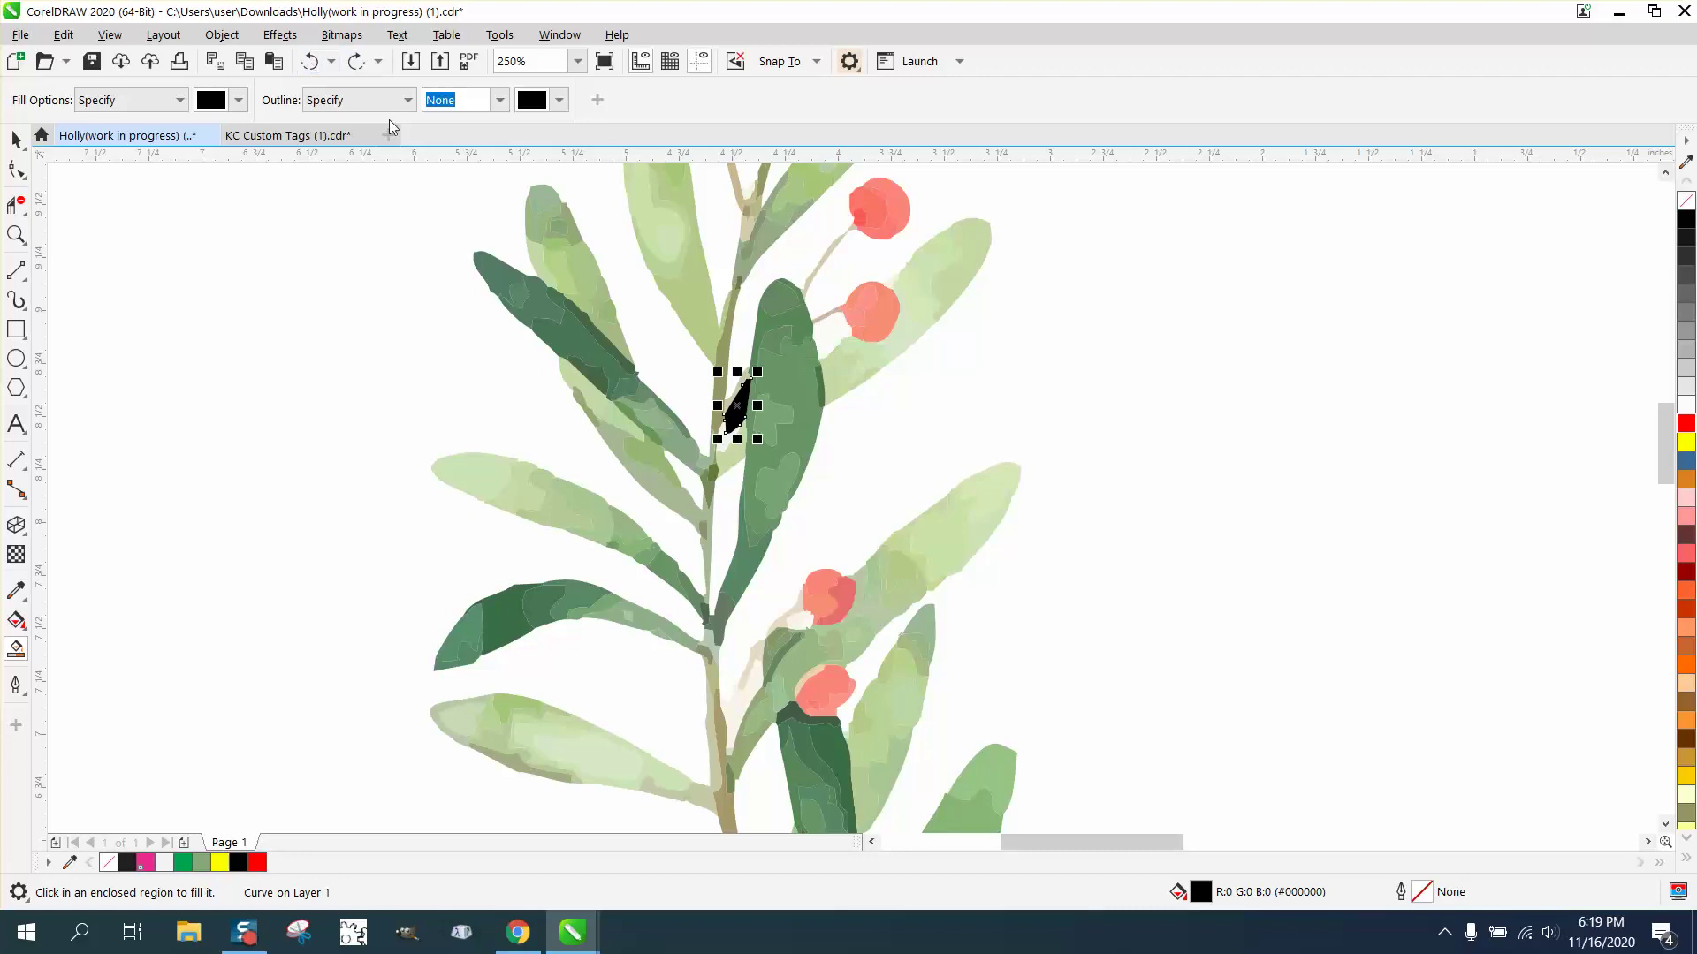
click(311, 64)
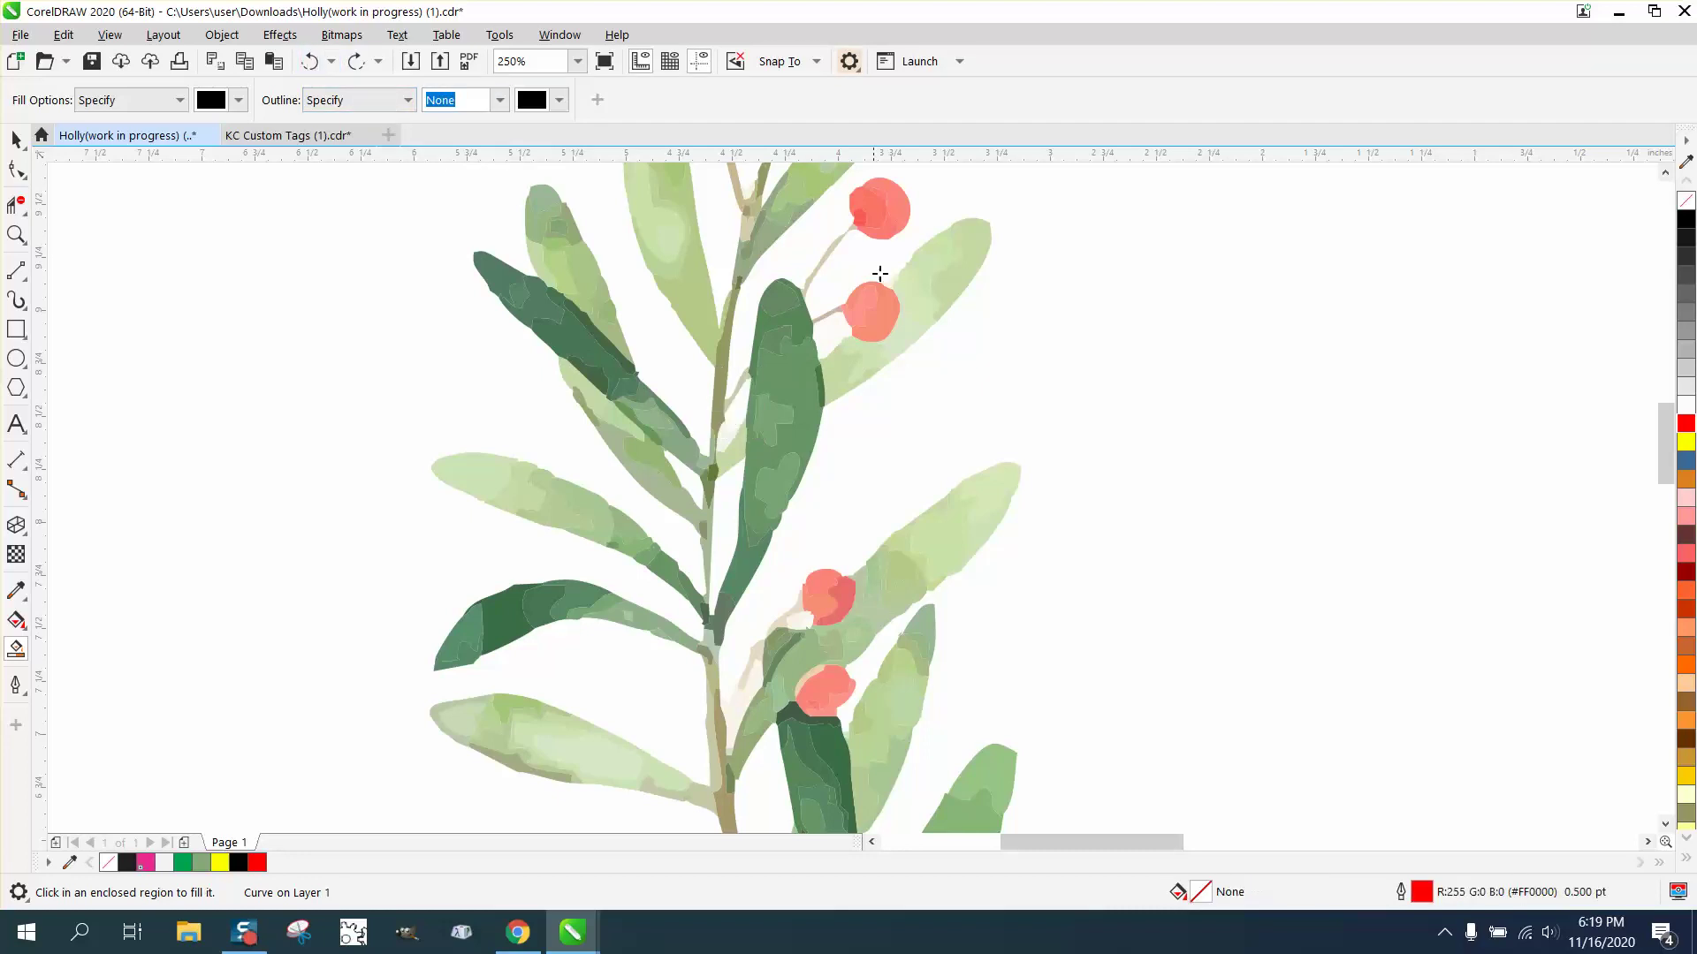
scroll(1007, 320, down, 2)
scroll(673, 337, down, 2)
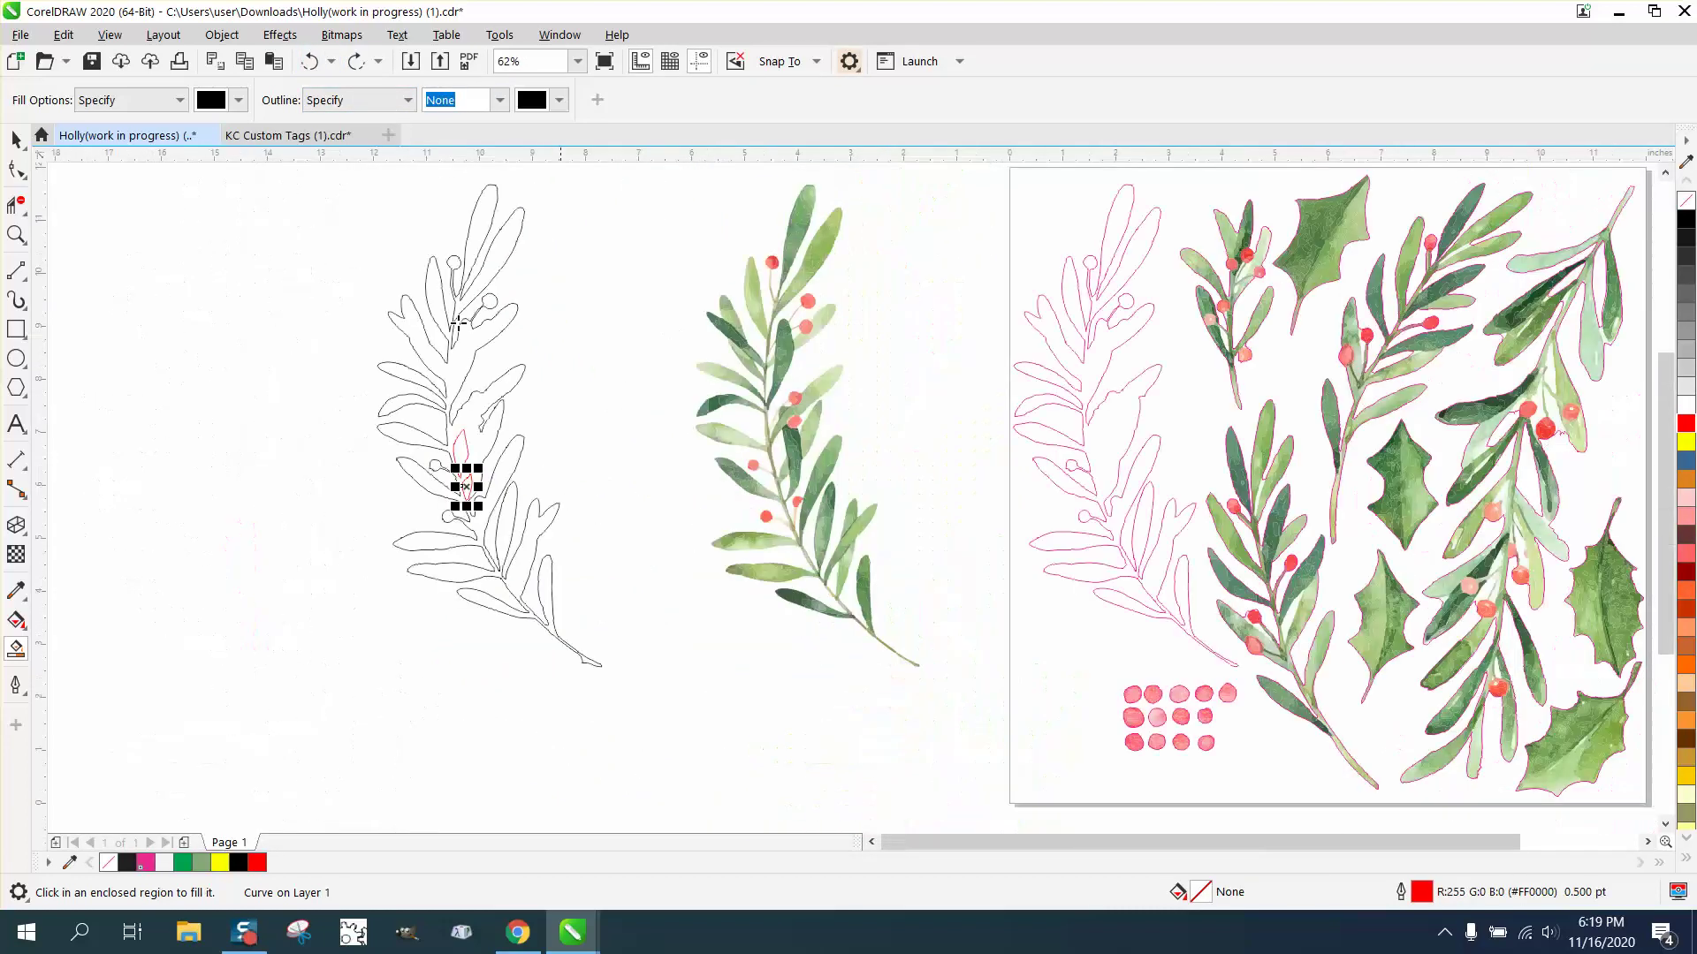
- Apply a red 0.05-inch outside contour to the outline branch
click(16, 141)
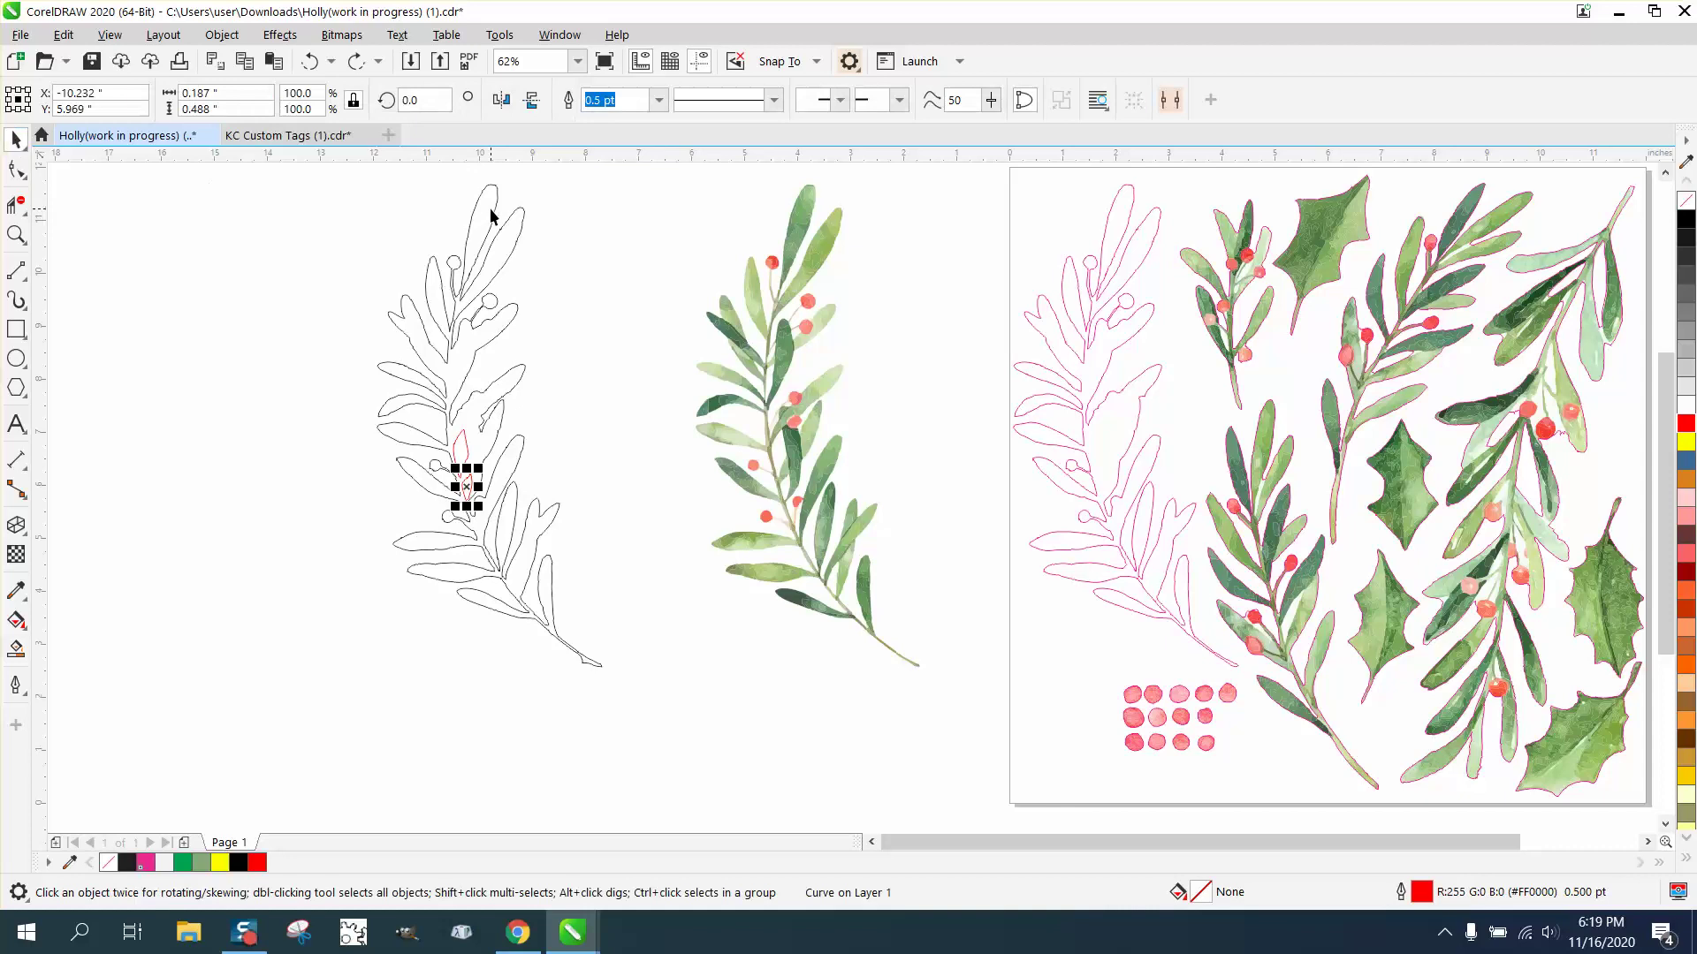
click(490, 217)
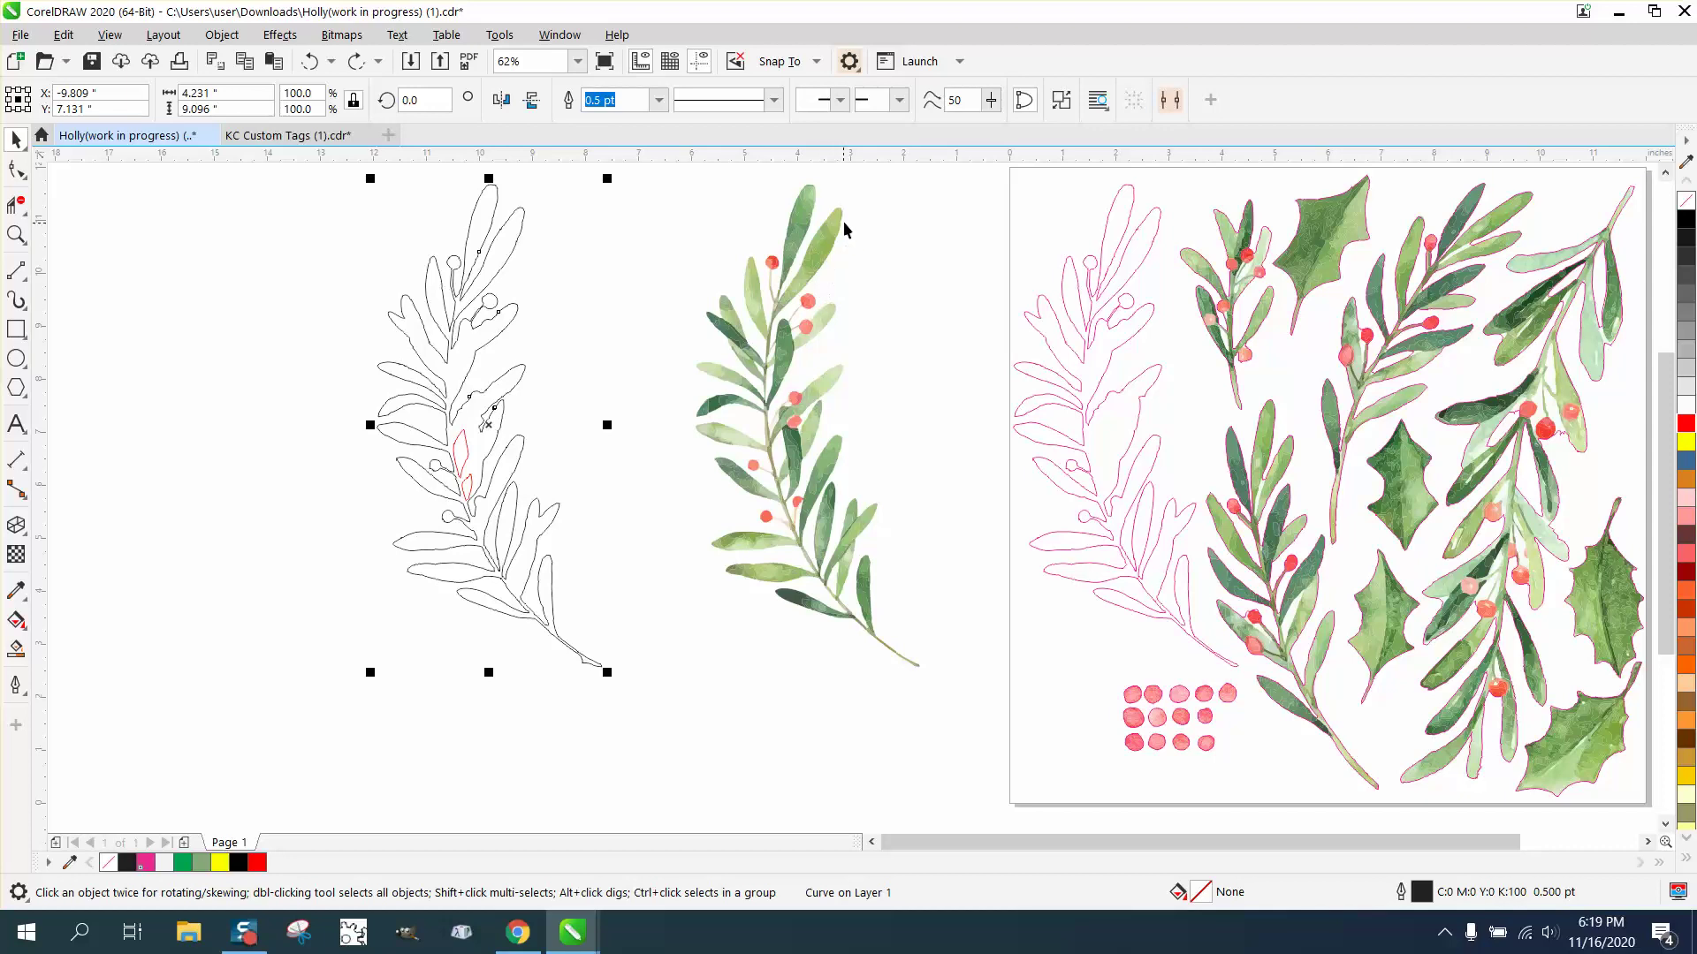
click(222, 35)
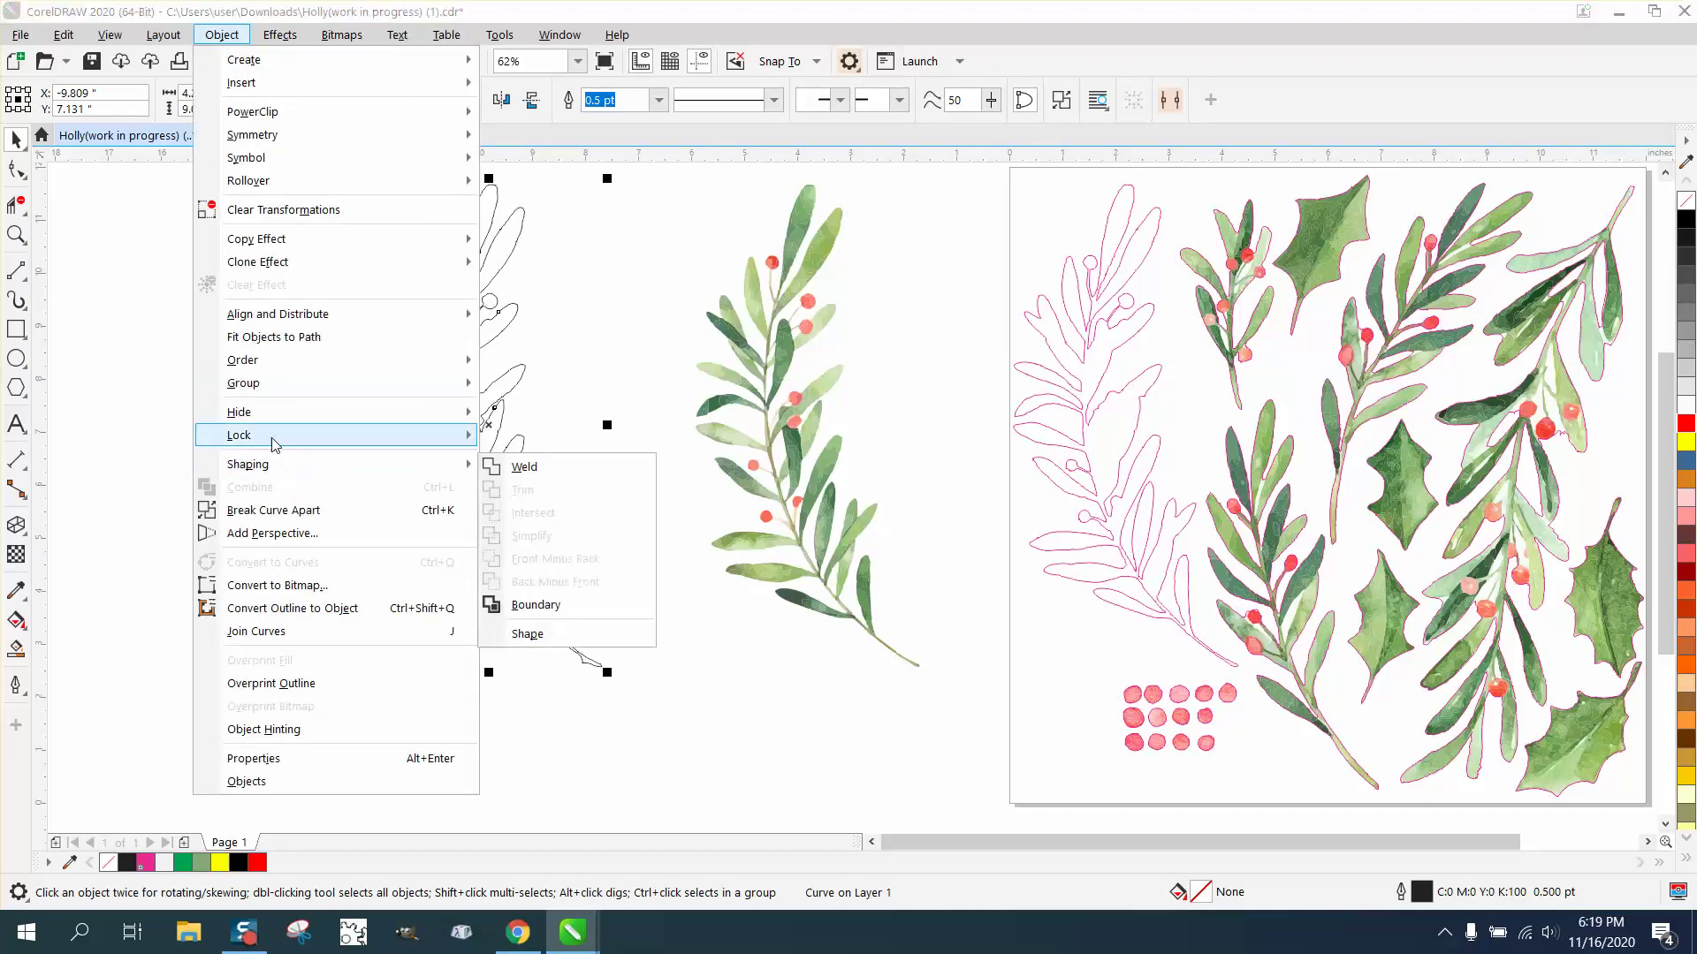
mouse_move(283, 37)
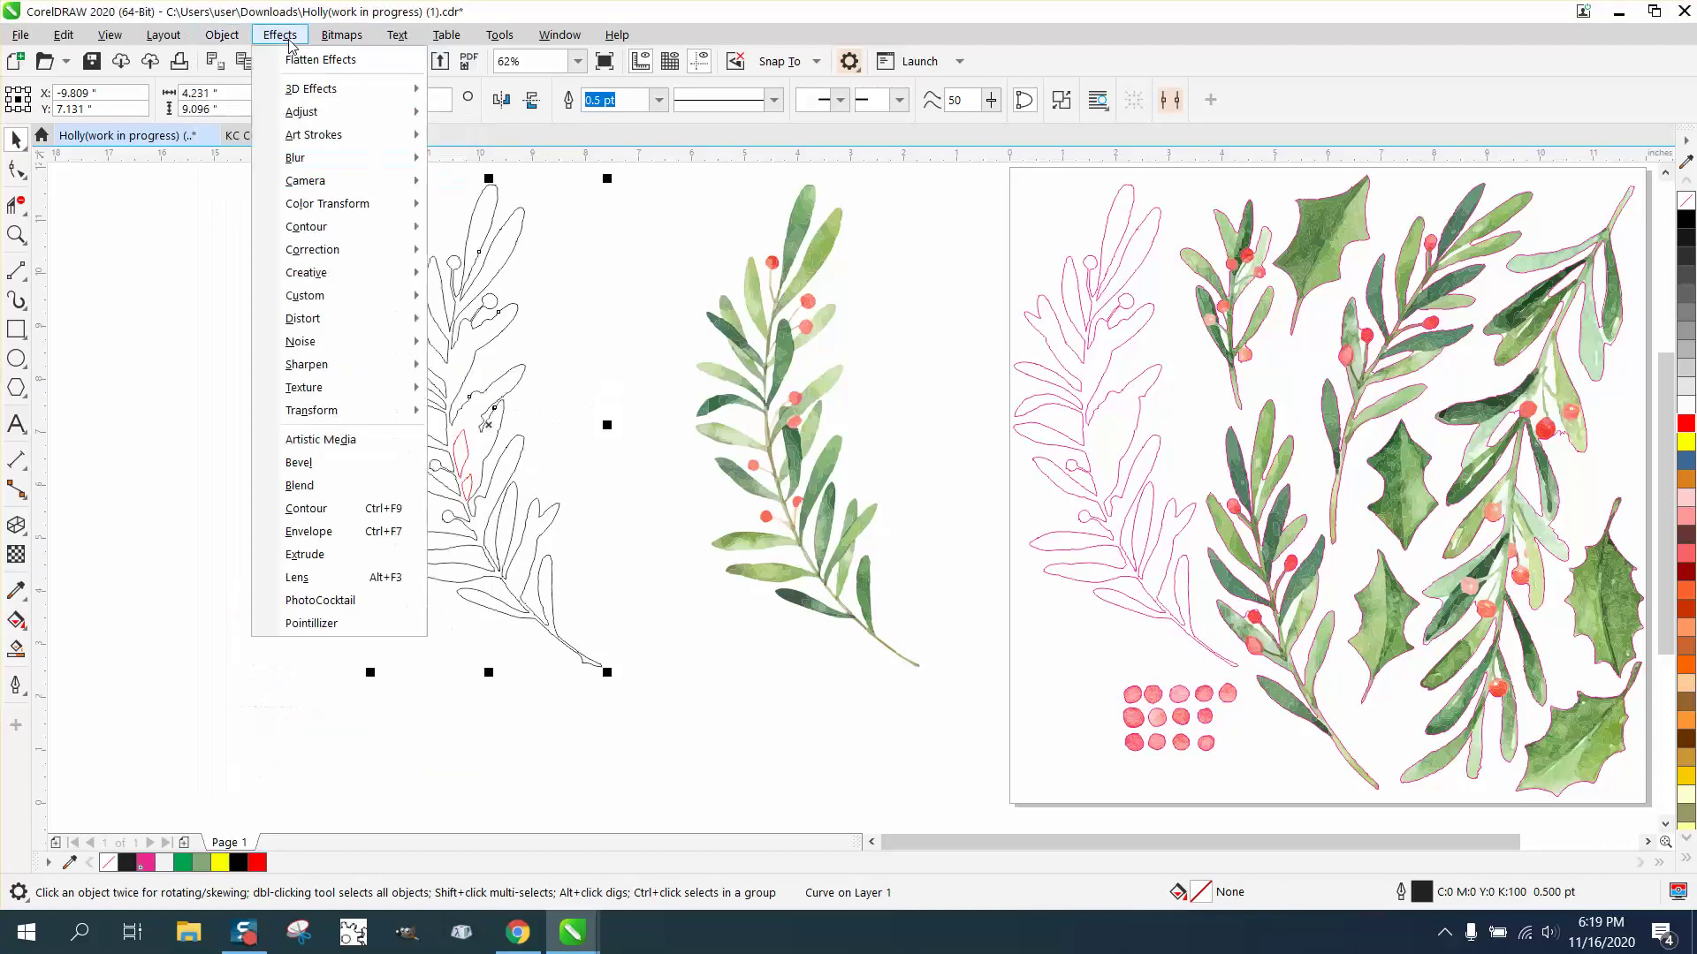
click(307, 509)
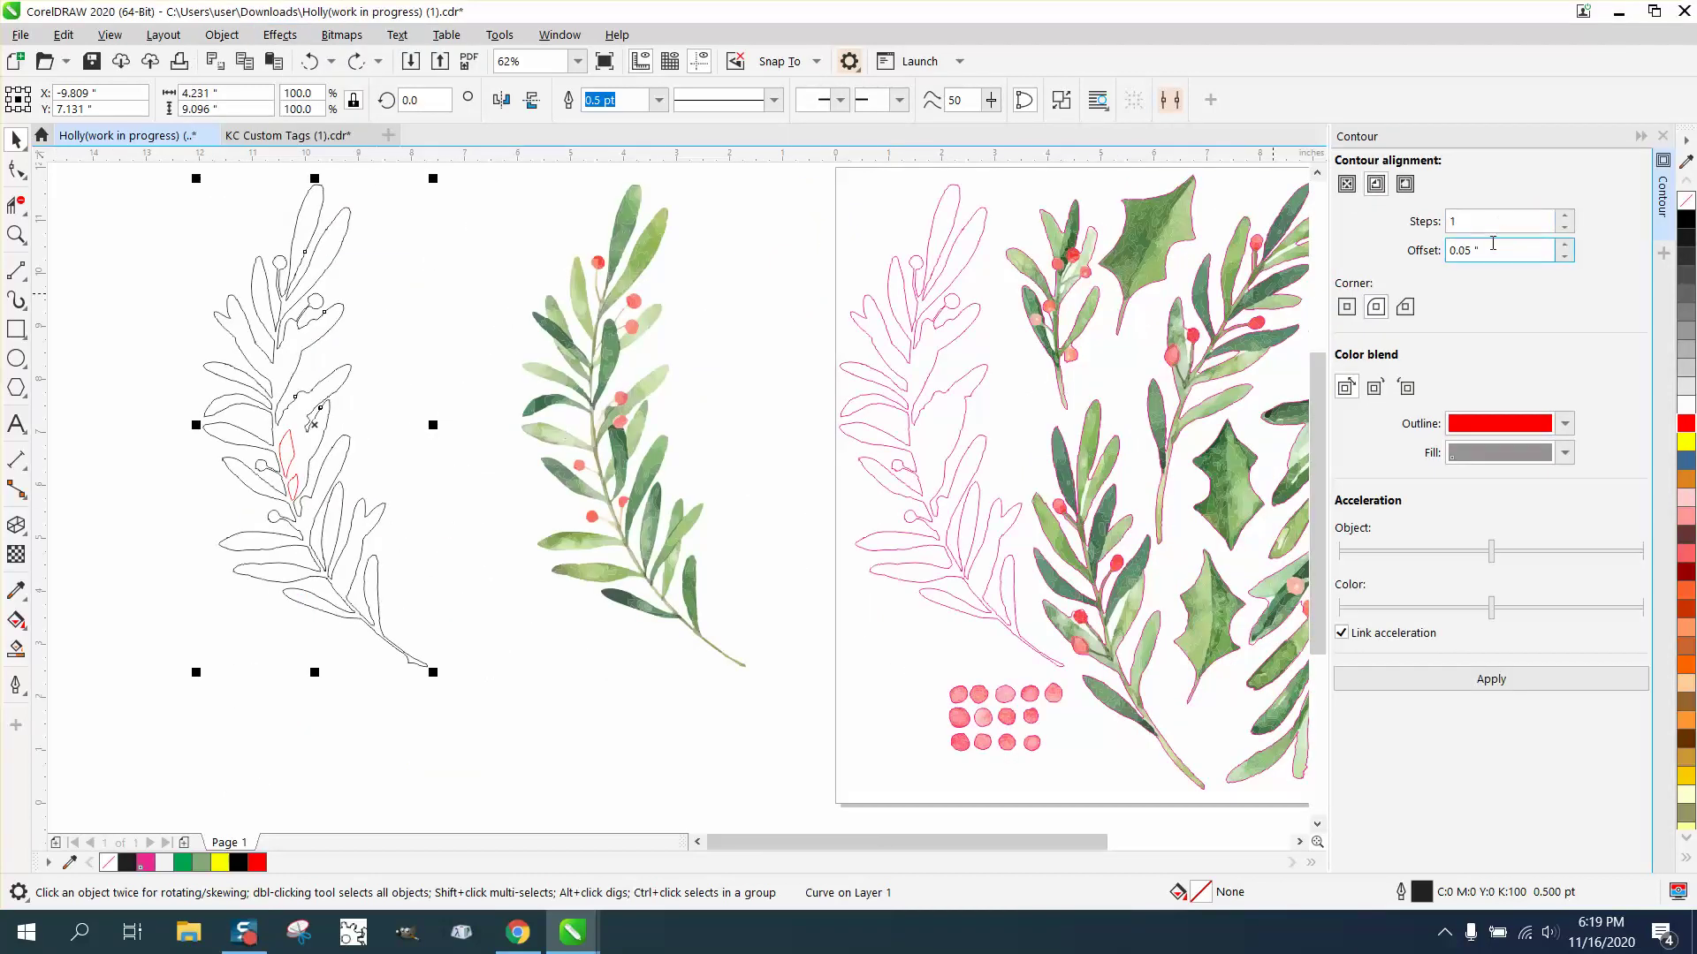
click(1494, 683)
key(ctrl+z)
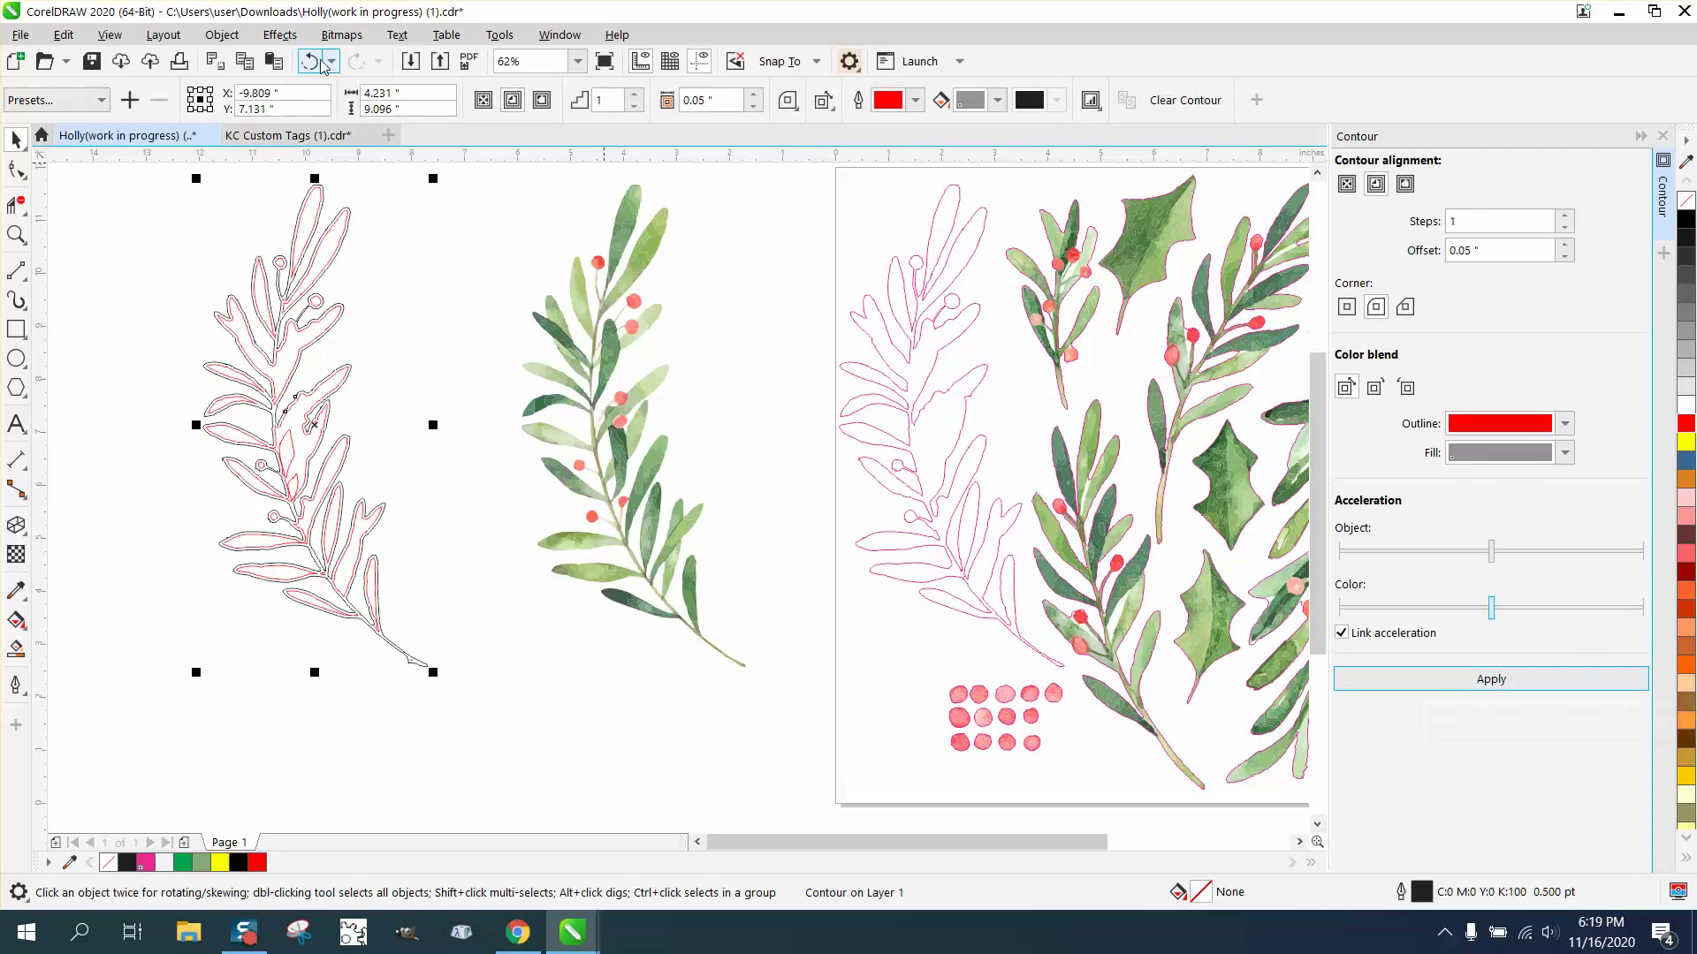
click(1405, 183)
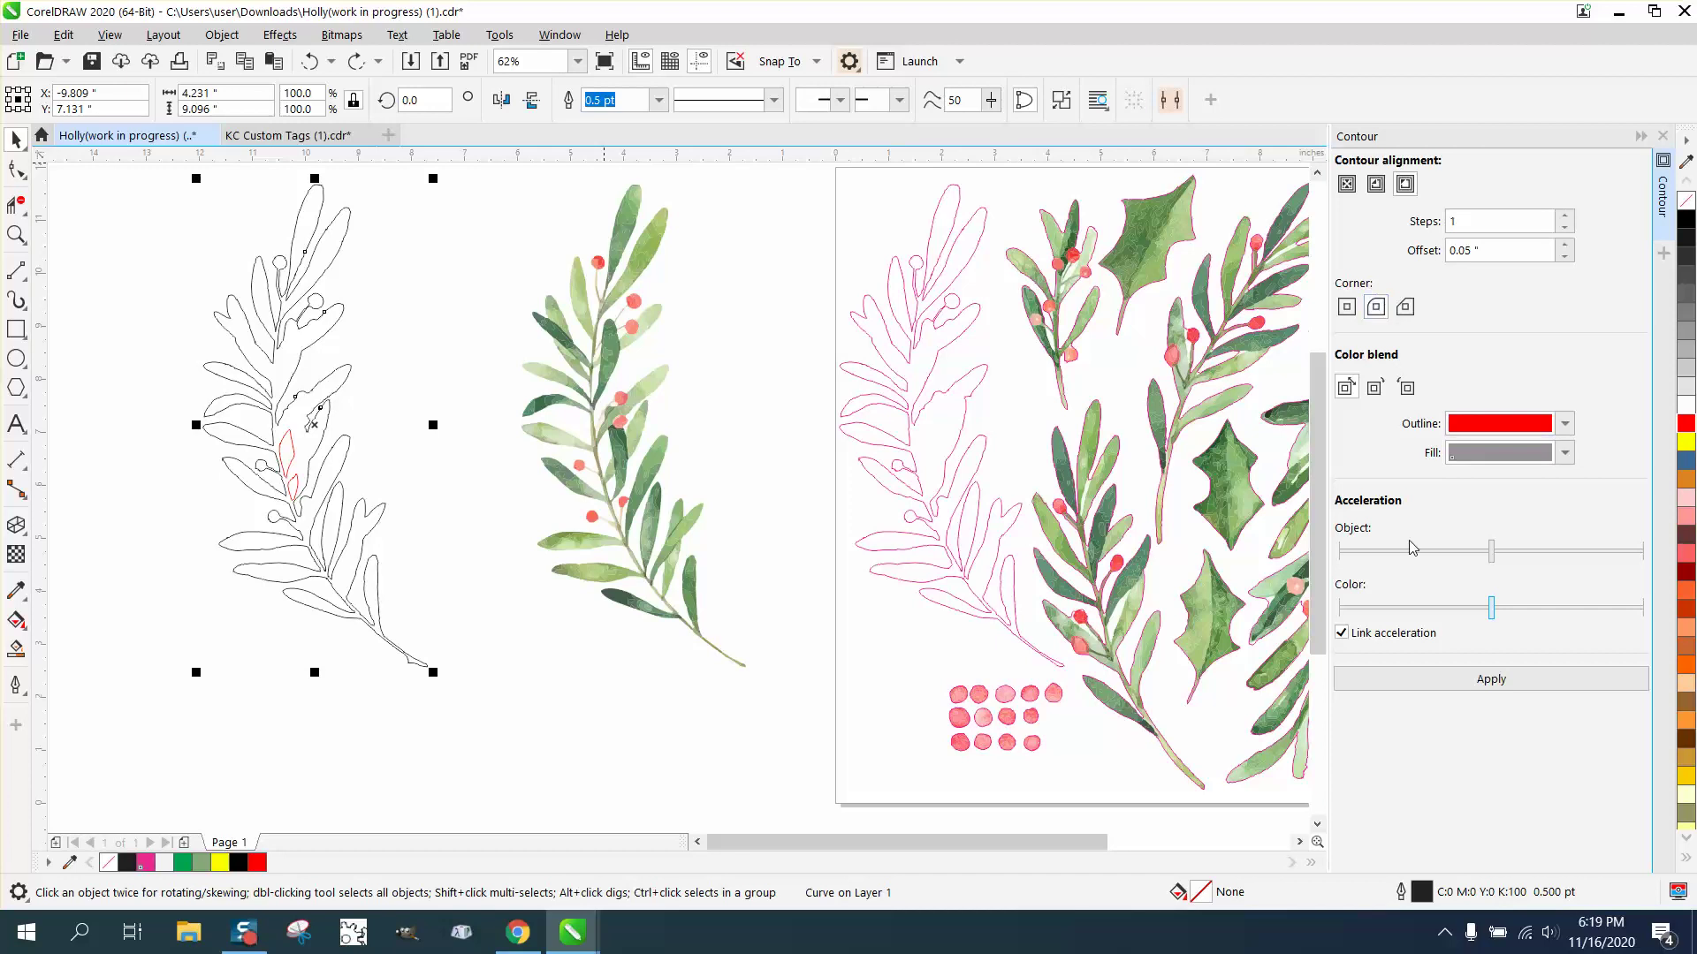
click(1469, 675)
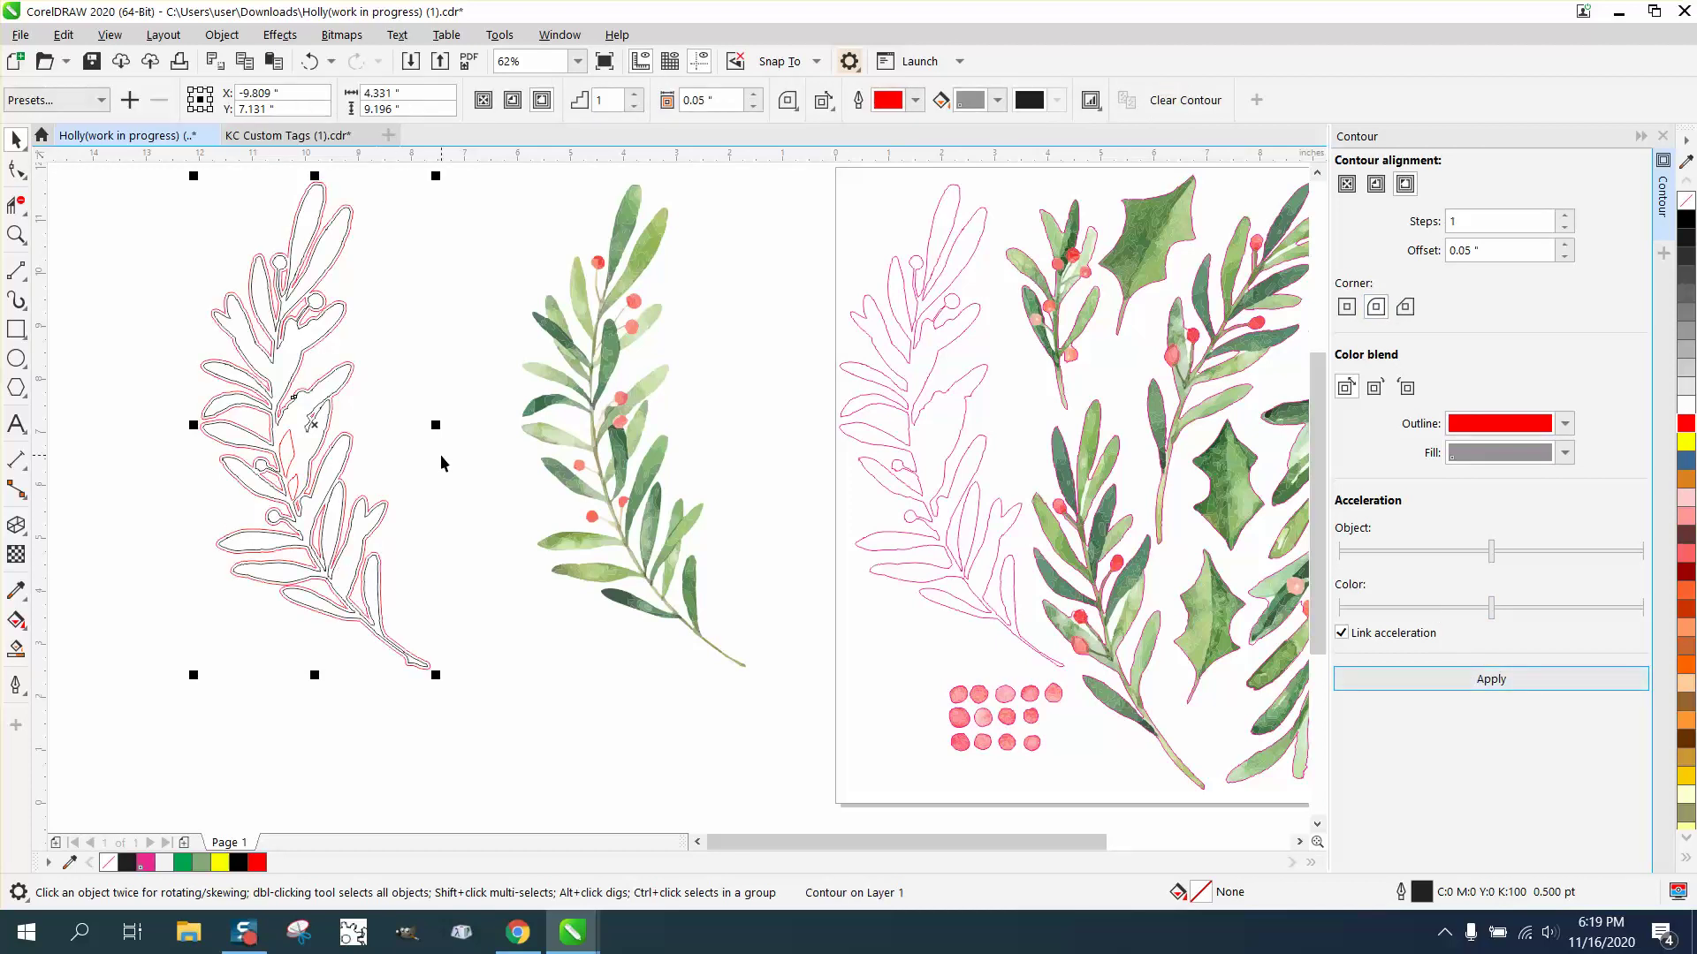
scroll(460, 415, down, 2)
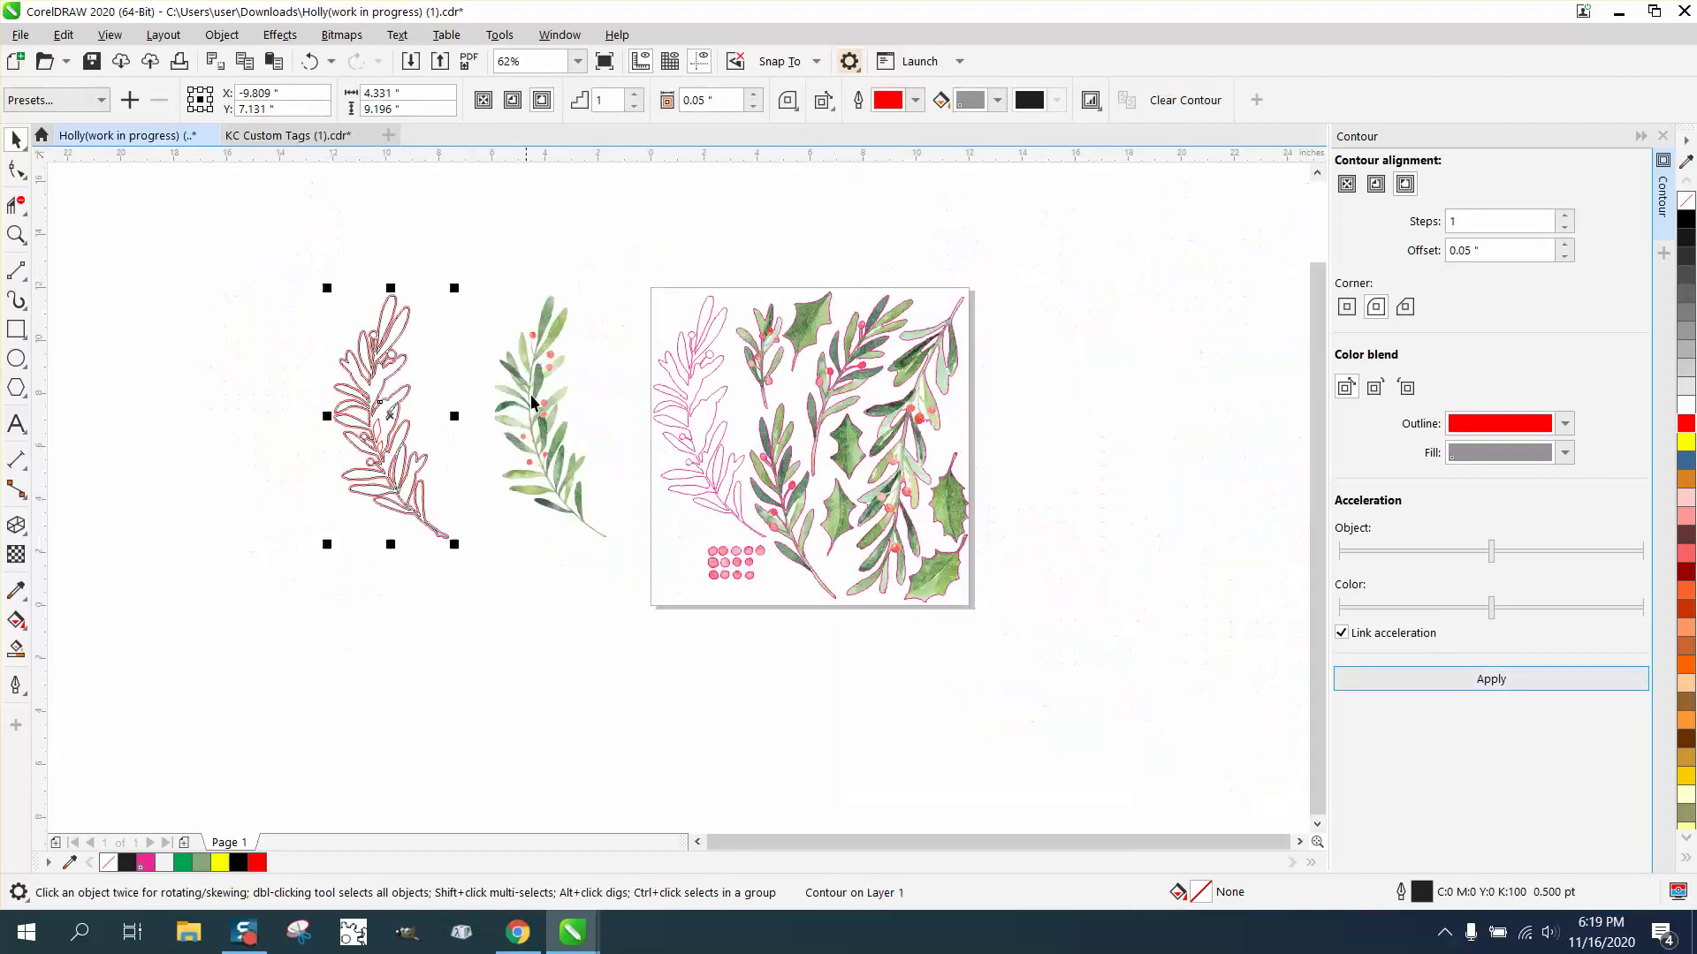
- Break the contour apart and move it 6 inches left as its own curve
click(222, 35)
click(296, 511)
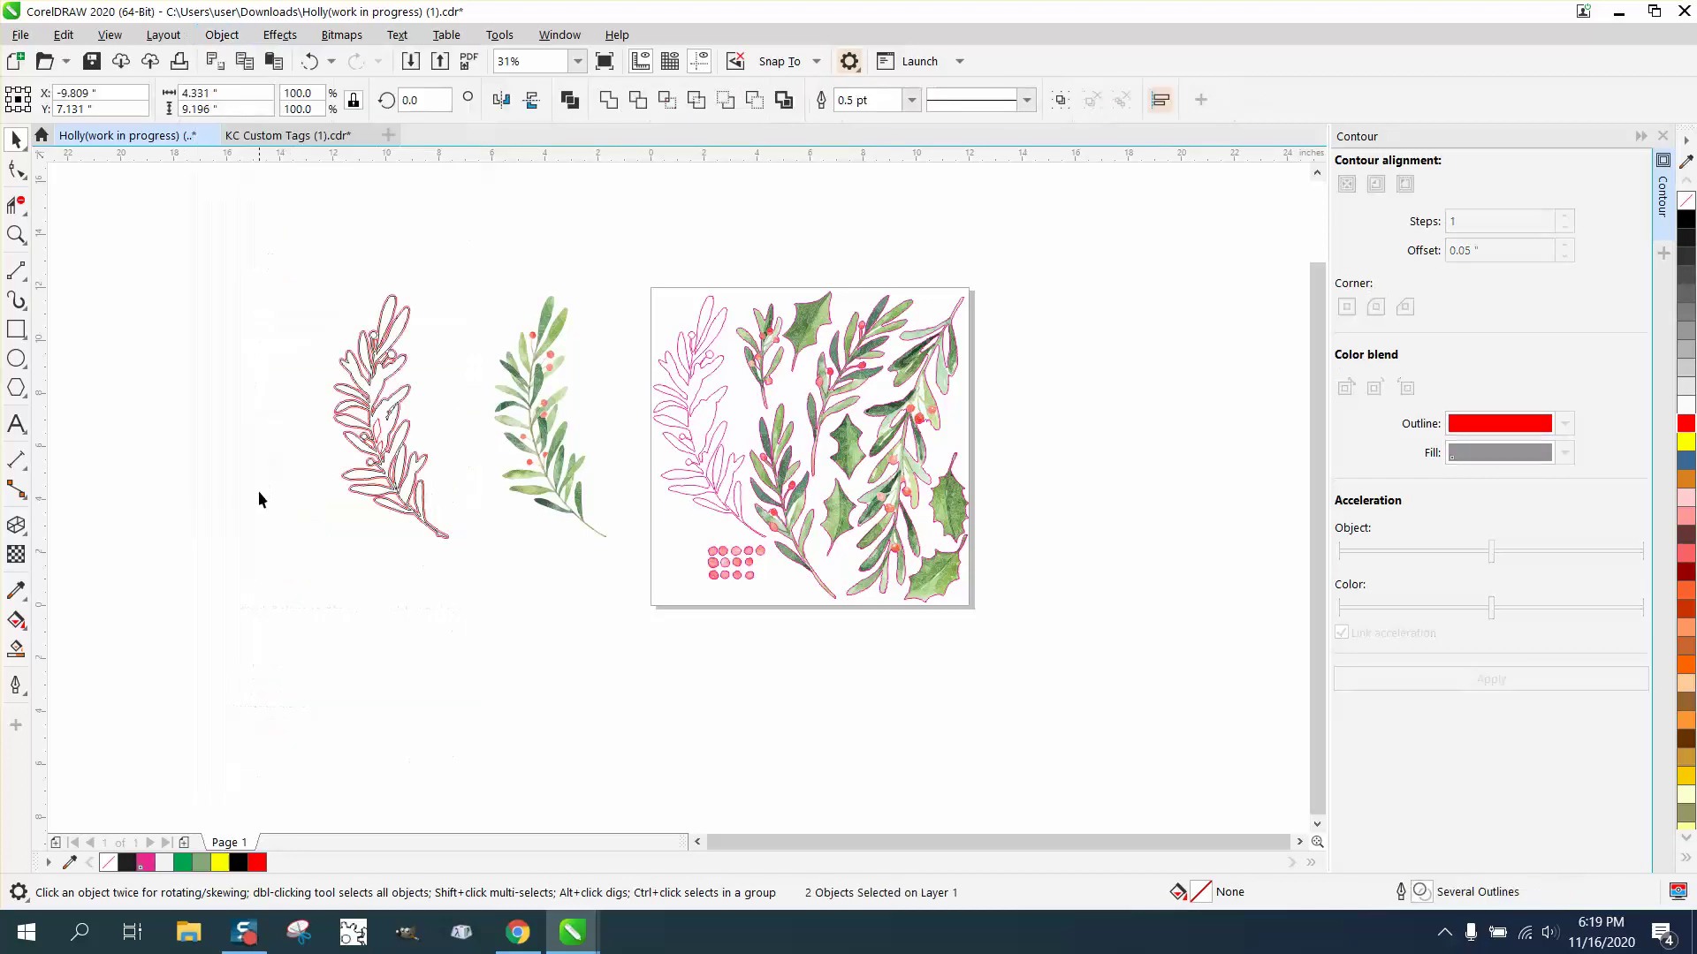
click(396, 298)
key(shift+Left)
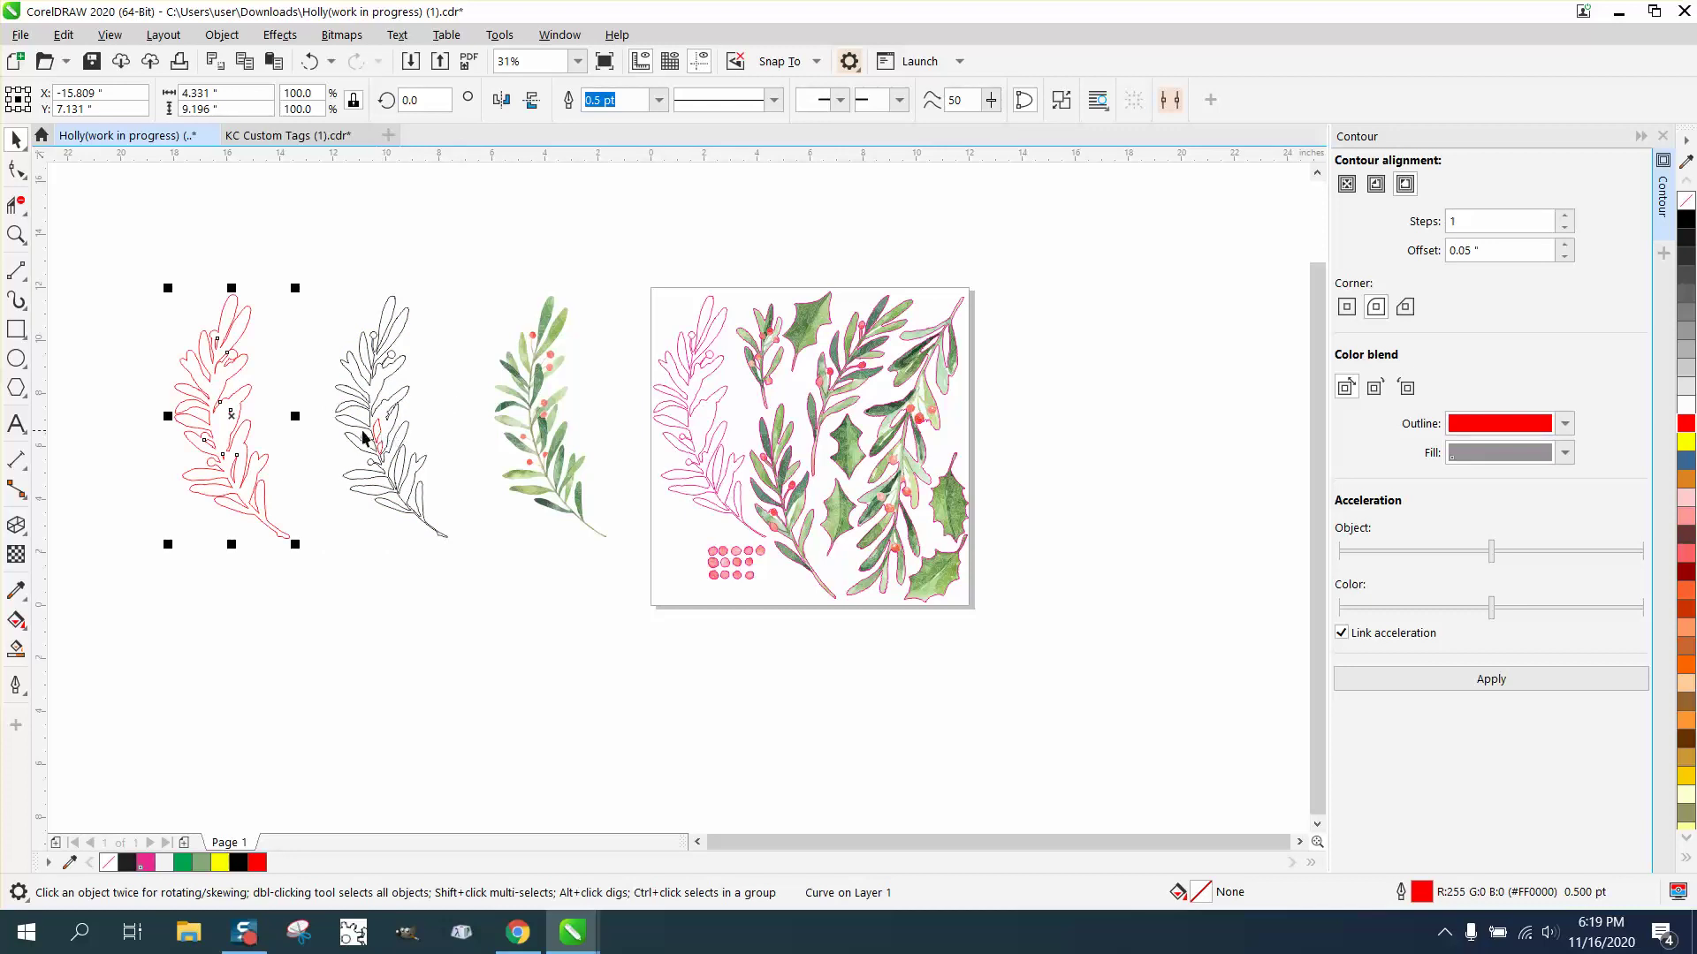
click(16, 235)
- Give the small red leaf piece an outside contour, break it apart, and nudge it 6 inches left
drag(283, 358, 549, 578)
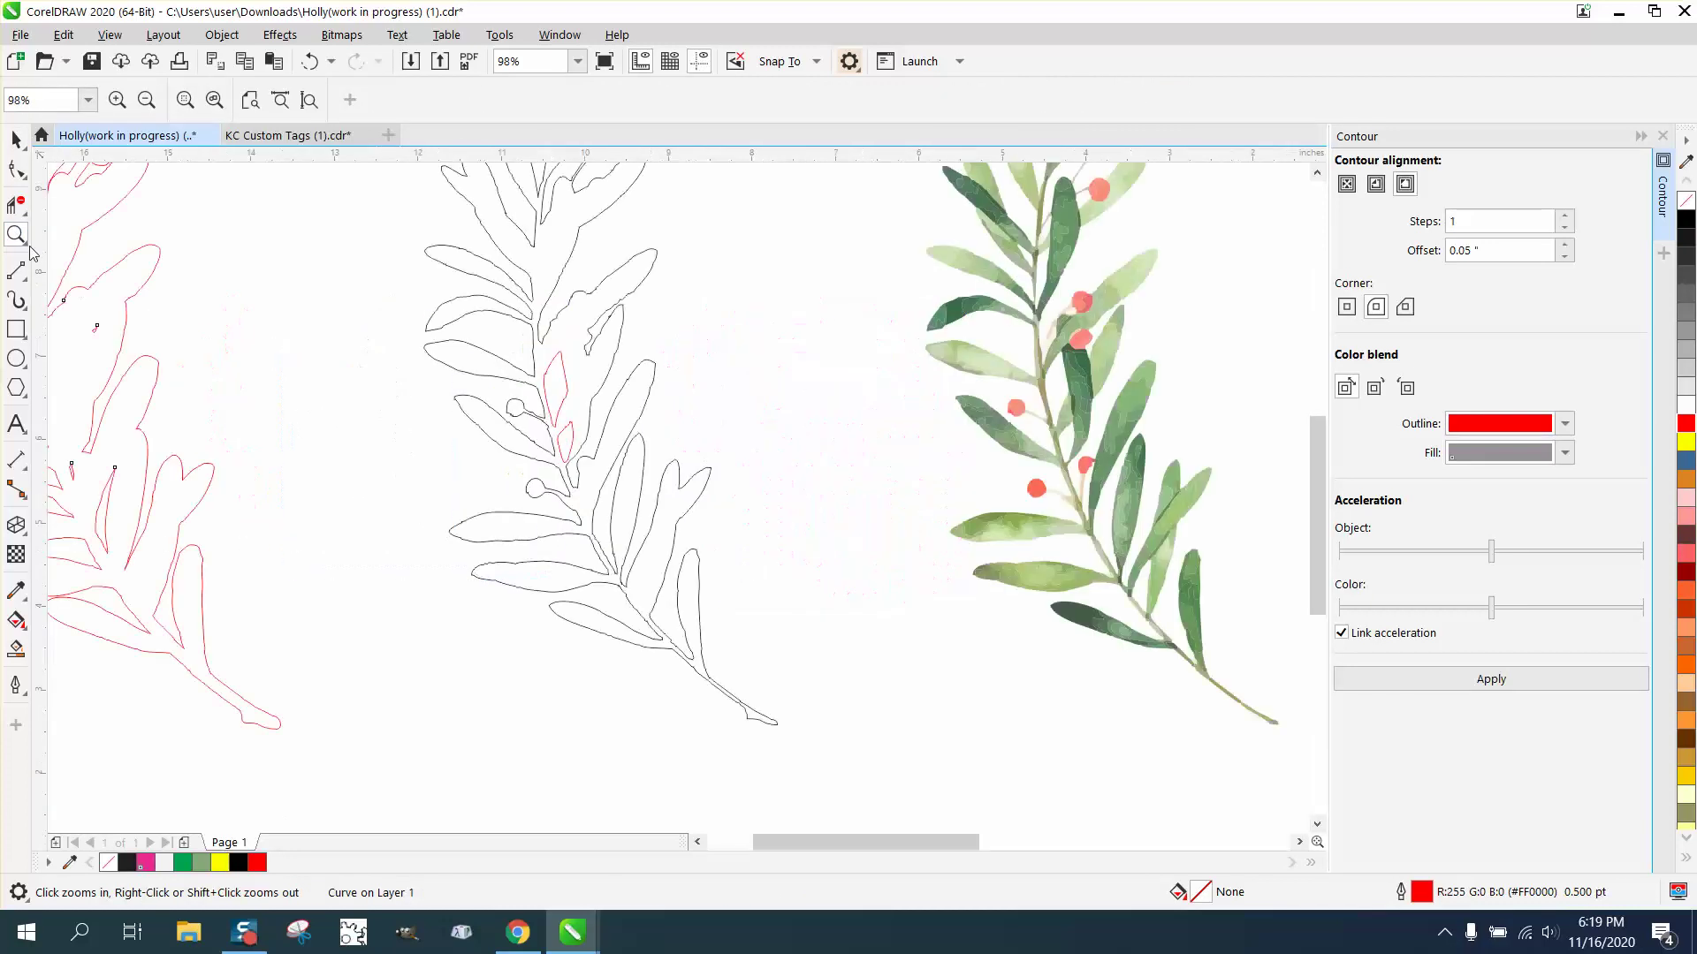
click(16, 139)
click(550, 376)
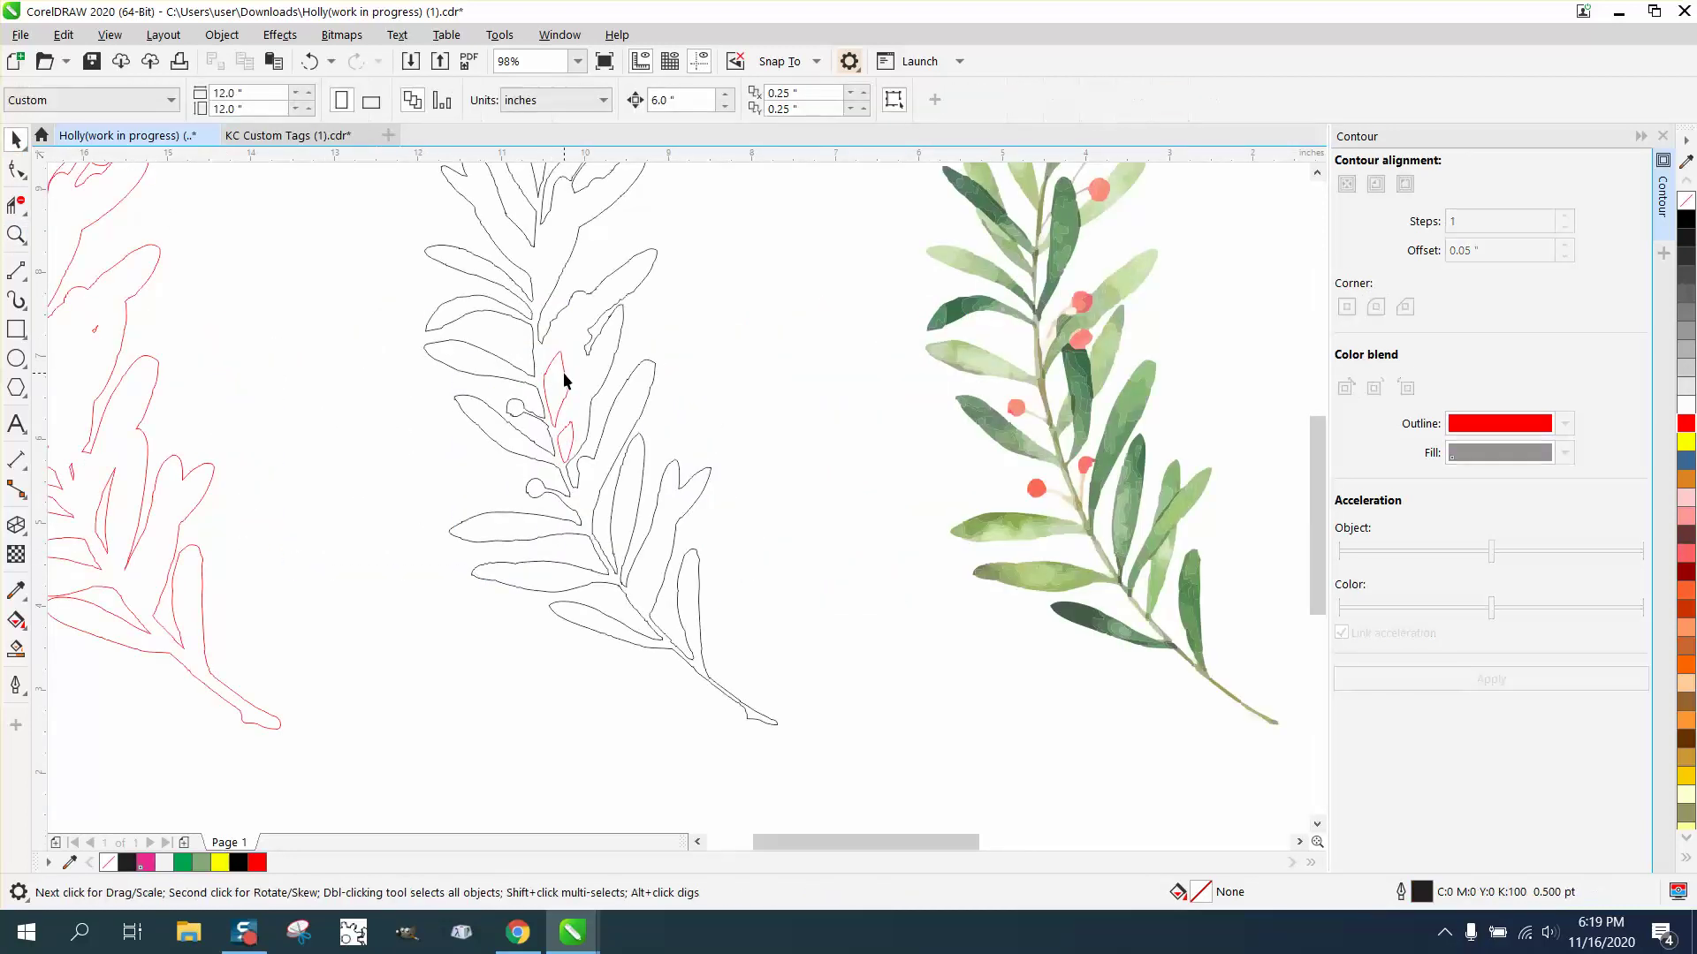
click(563, 380)
click(1379, 186)
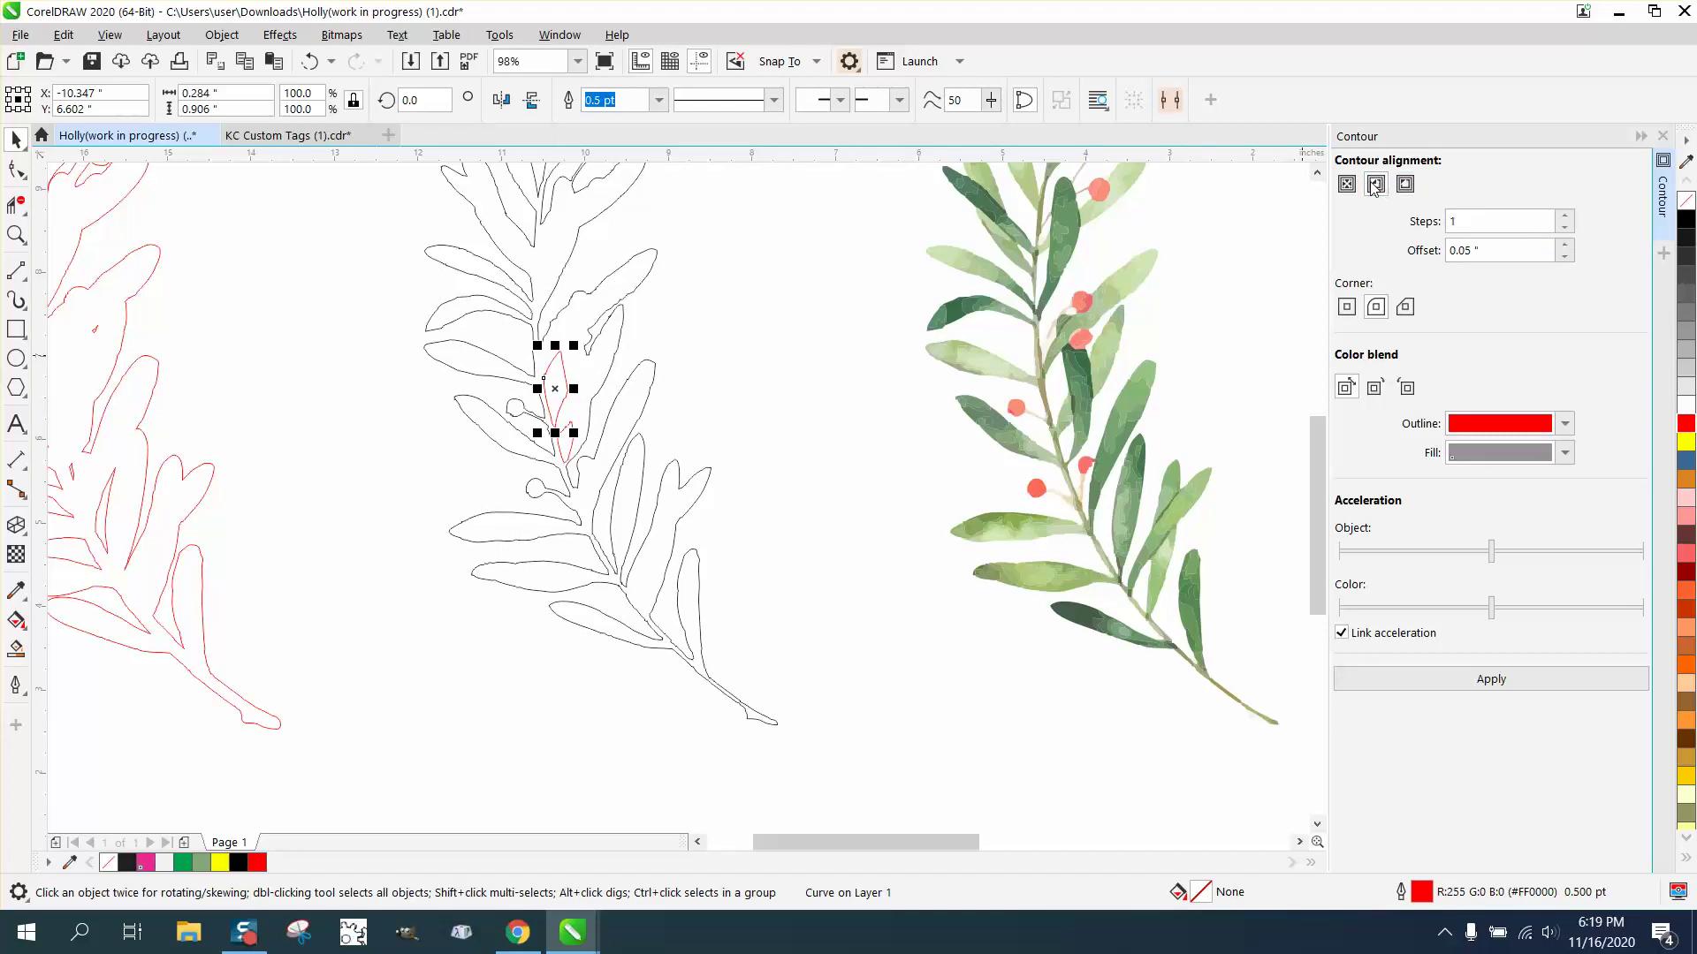
click(1485, 682)
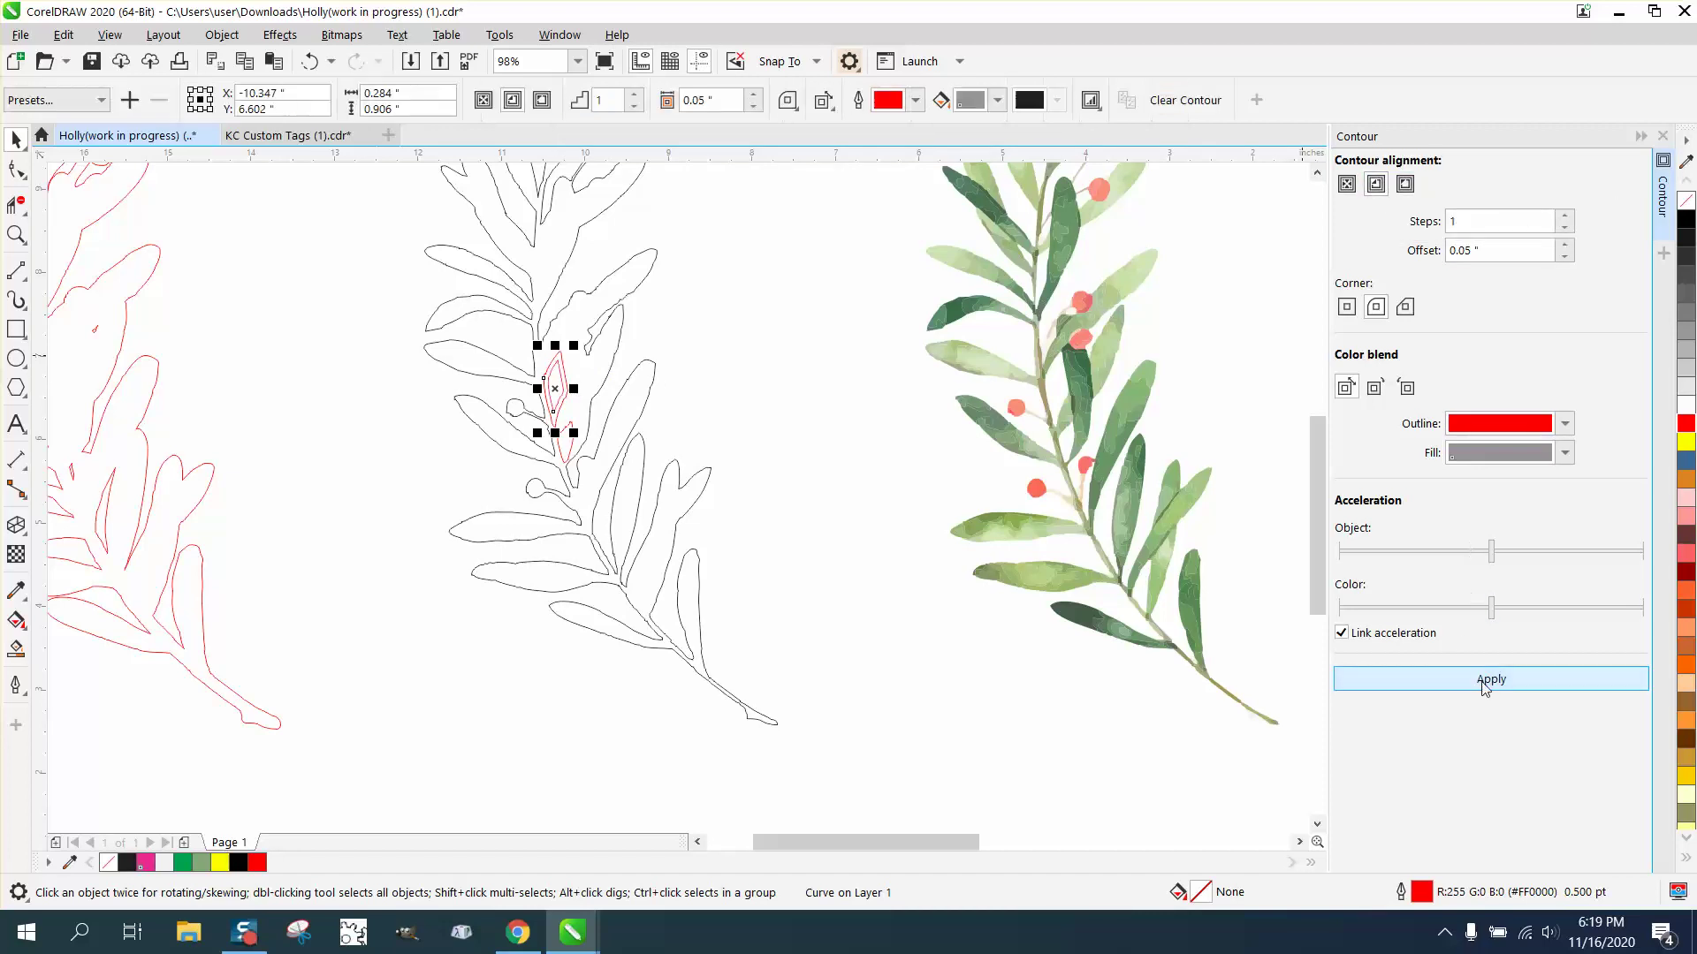
click(222, 35)
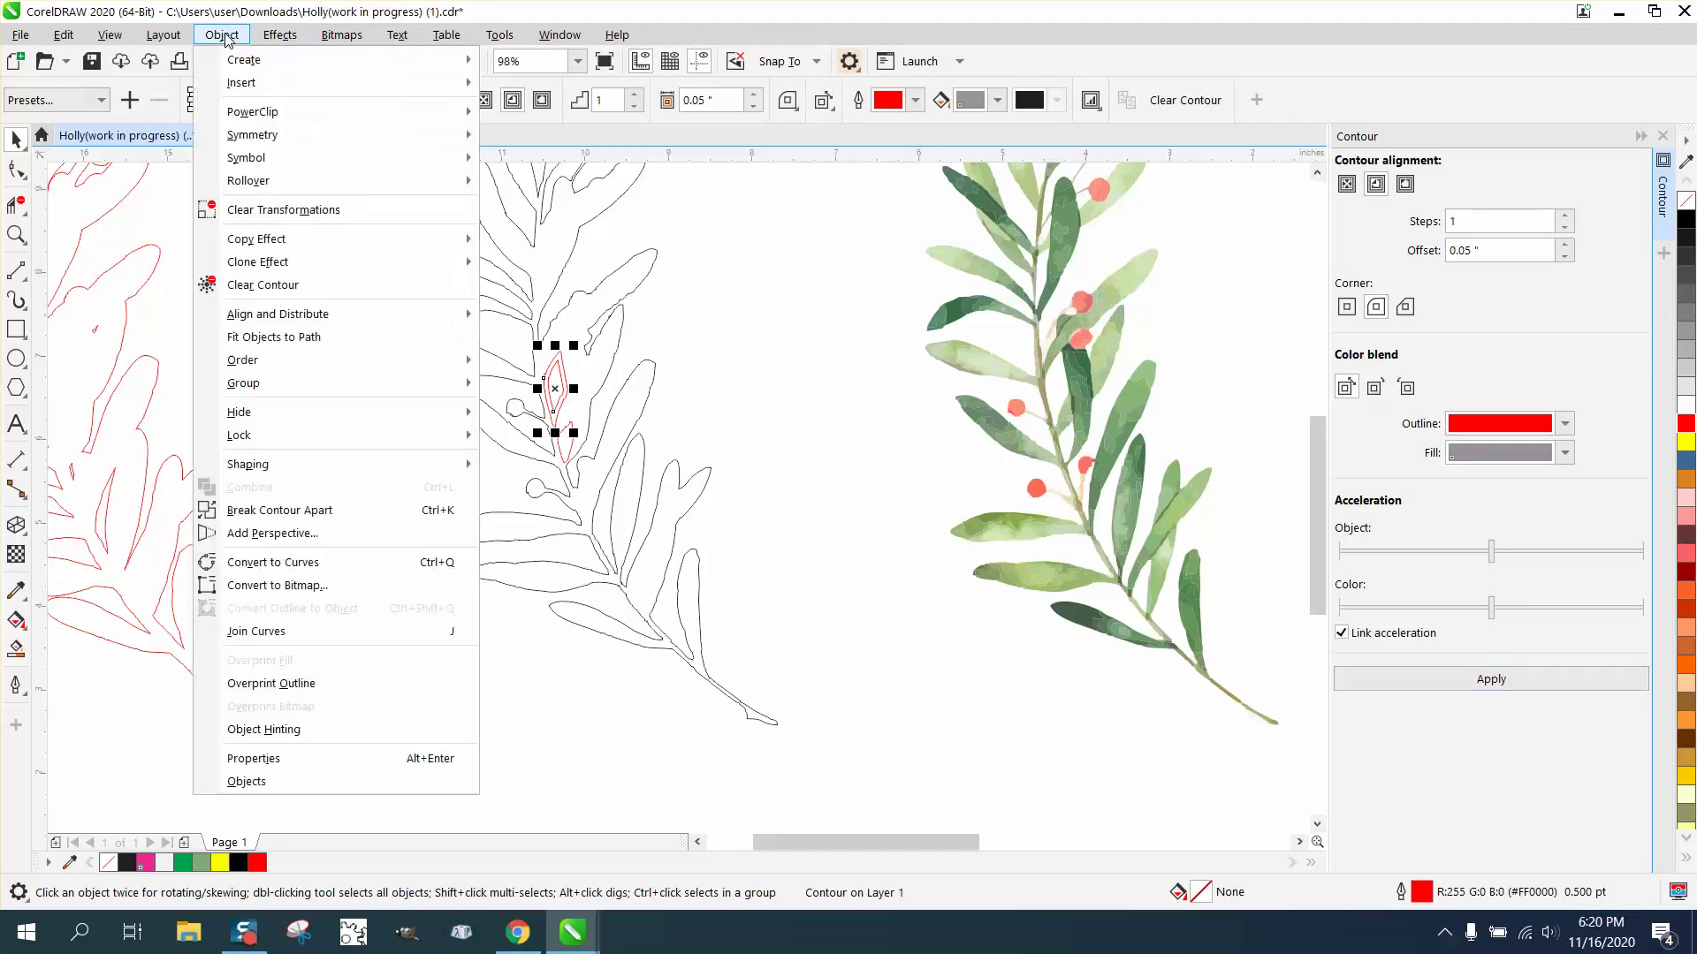
click(278, 506)
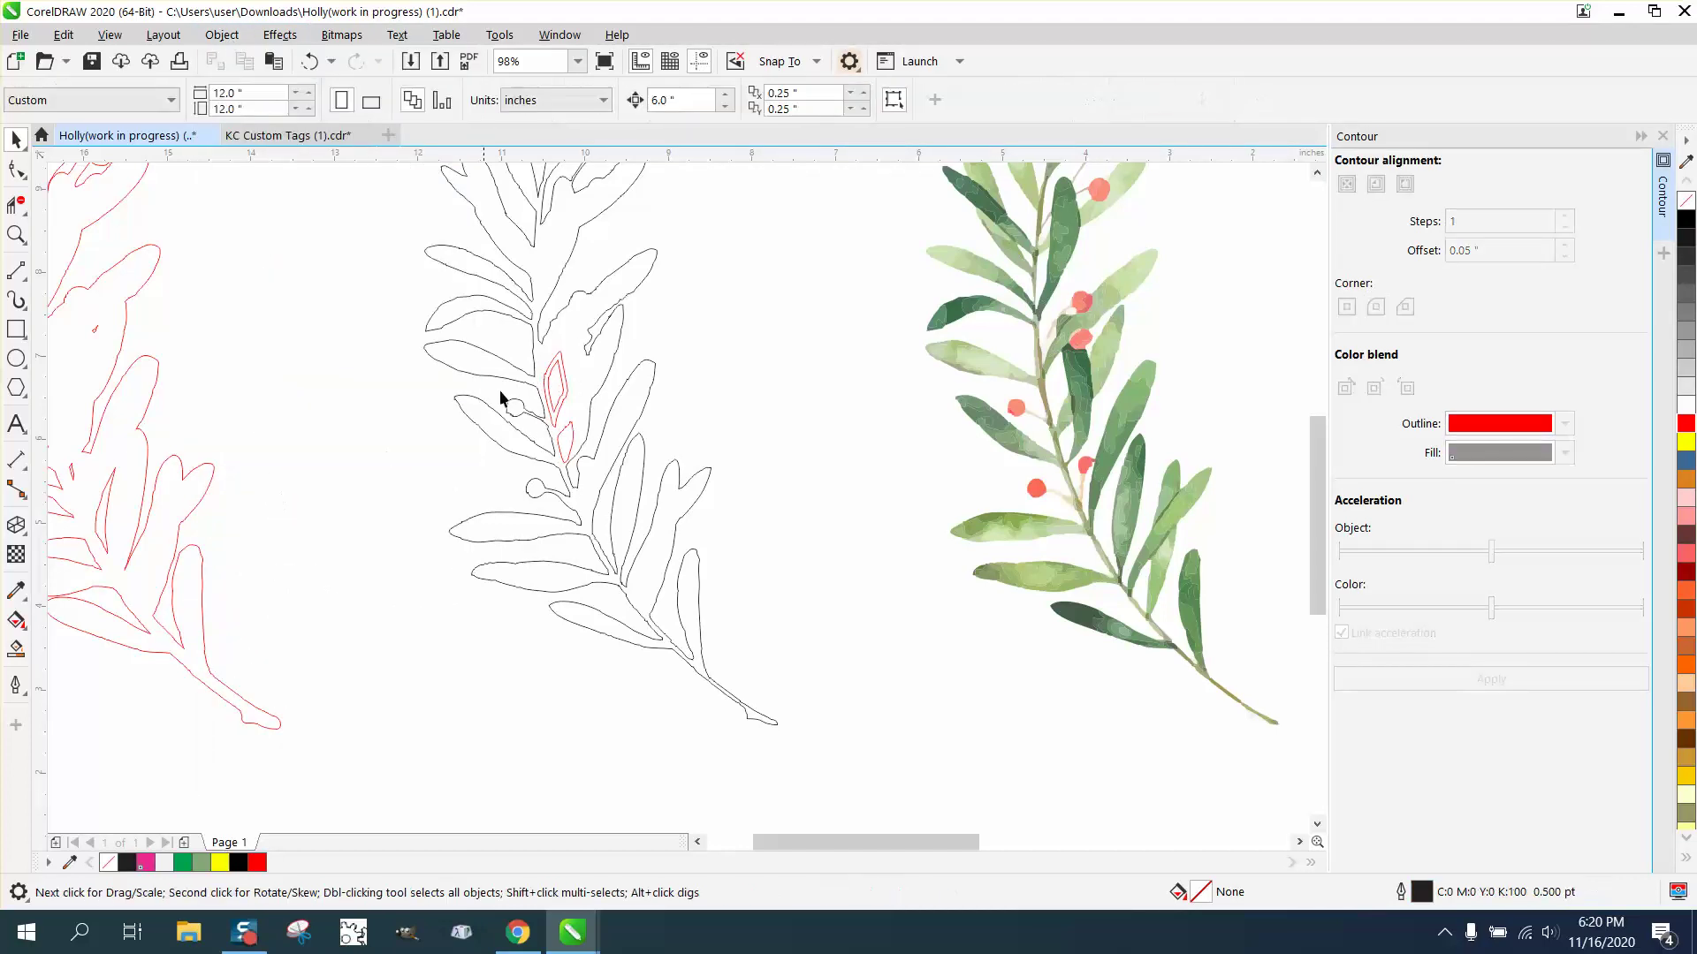
click(552, 387)
key(Left)
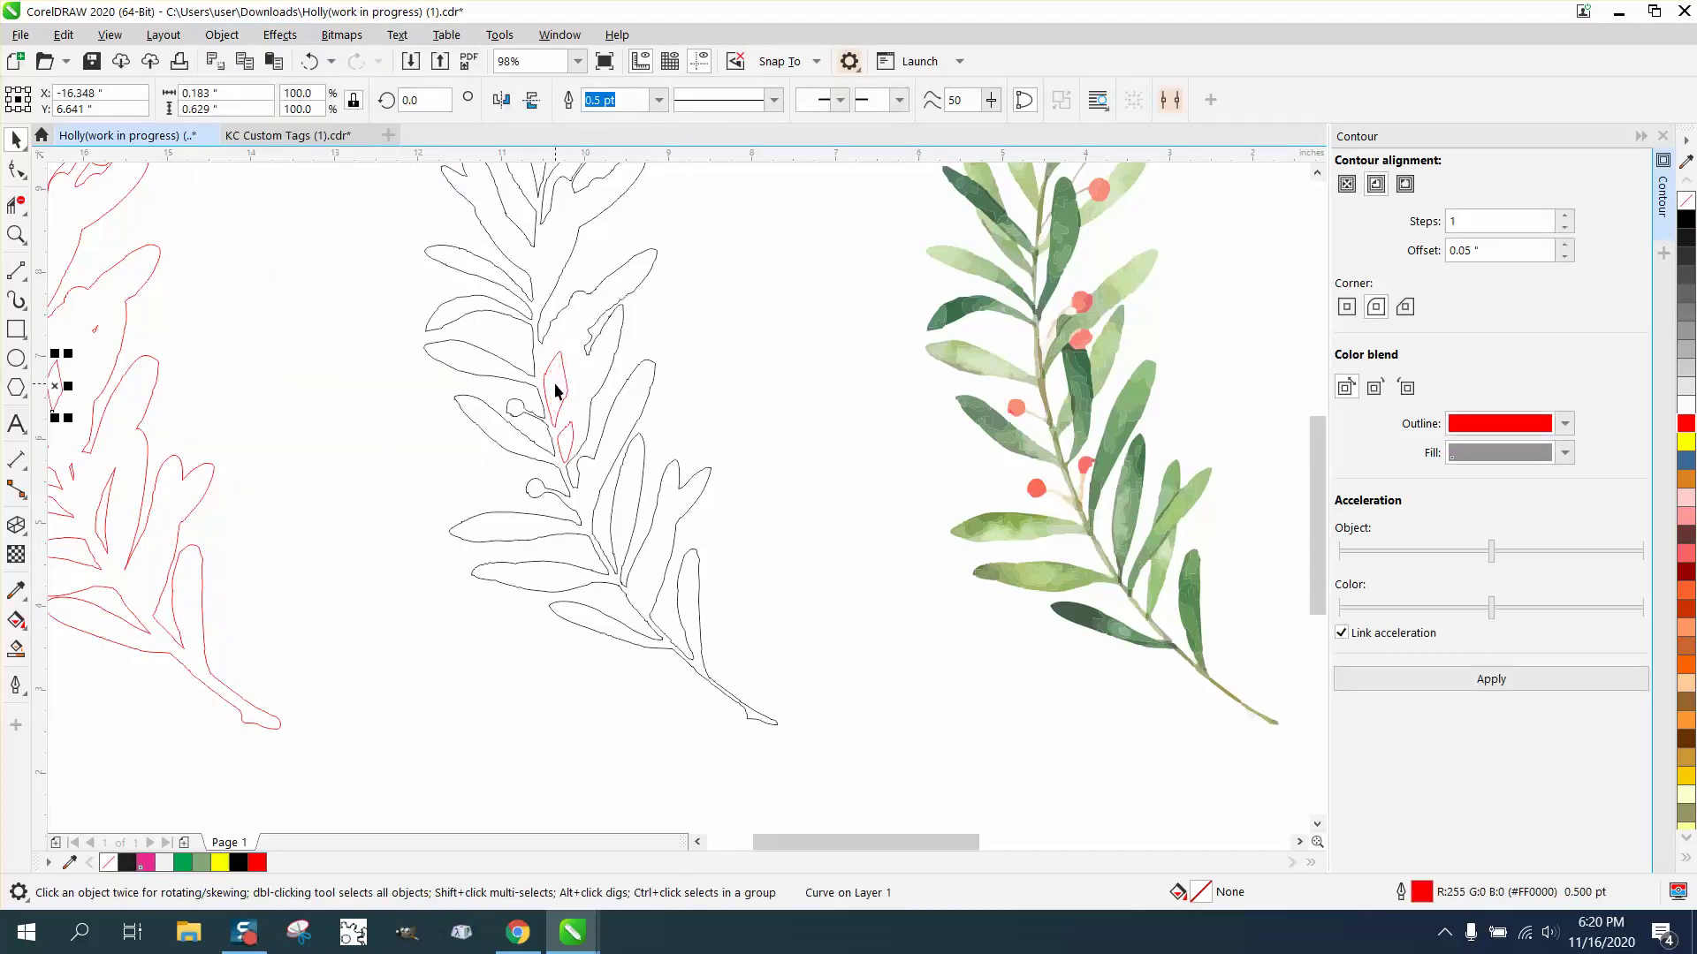
- Apply the outside contour to the lower red leaf piece and break the contour apart
click(566, 439)
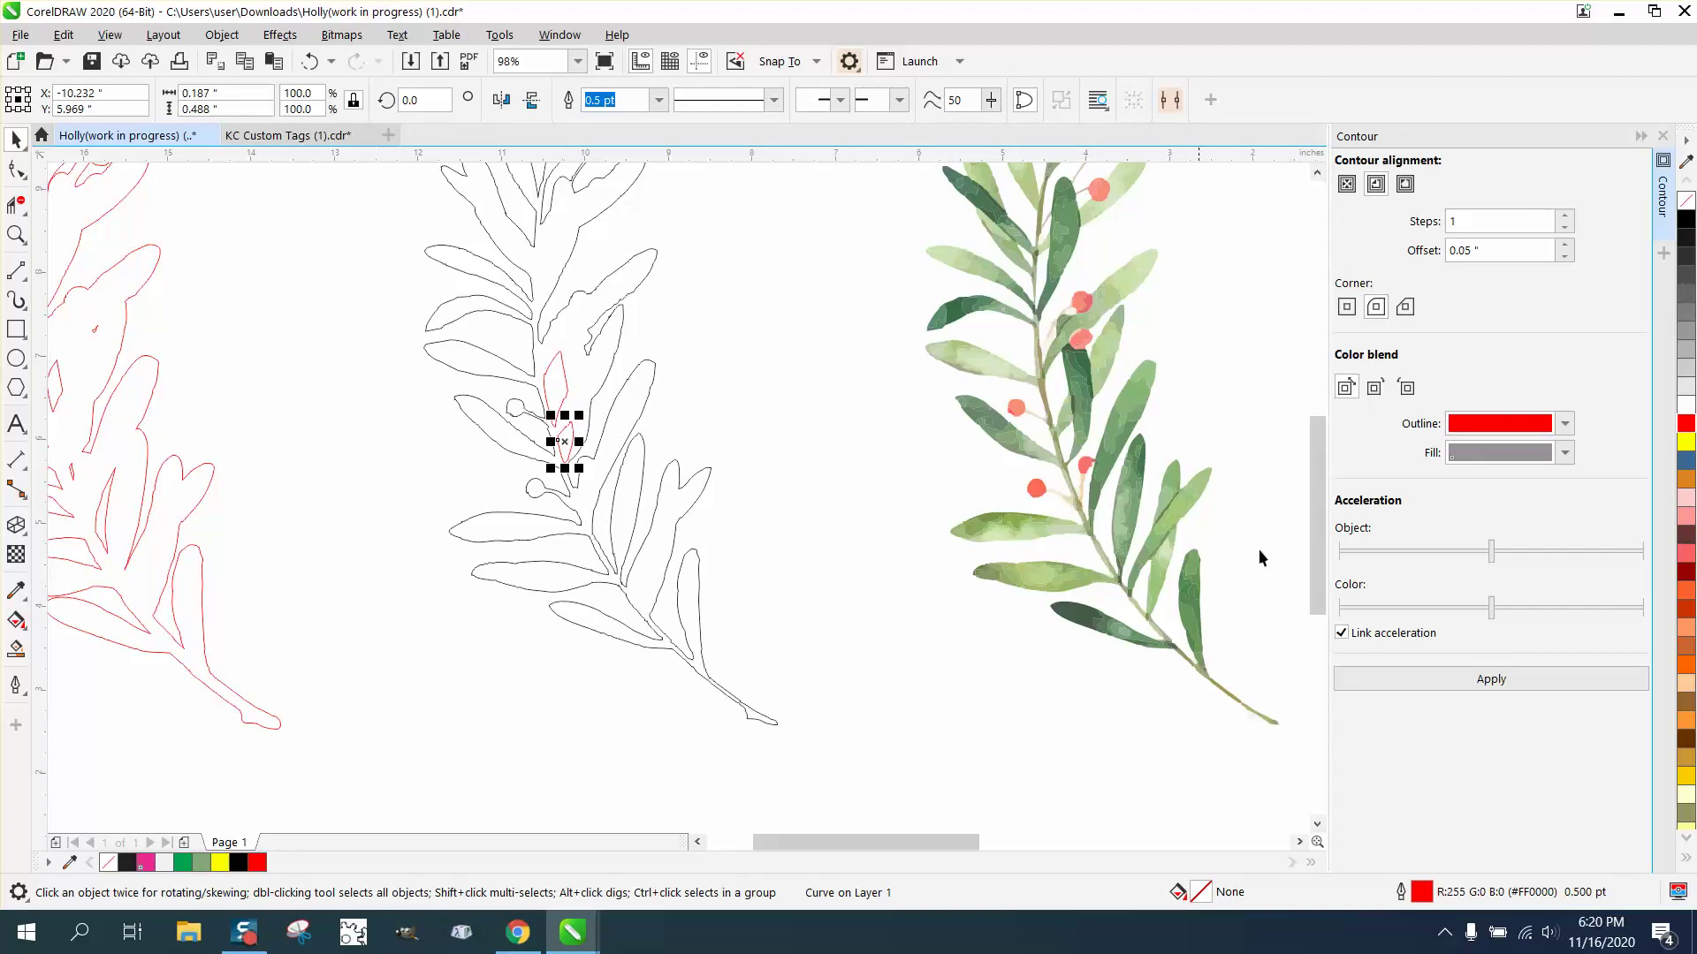
click(1483, 677)
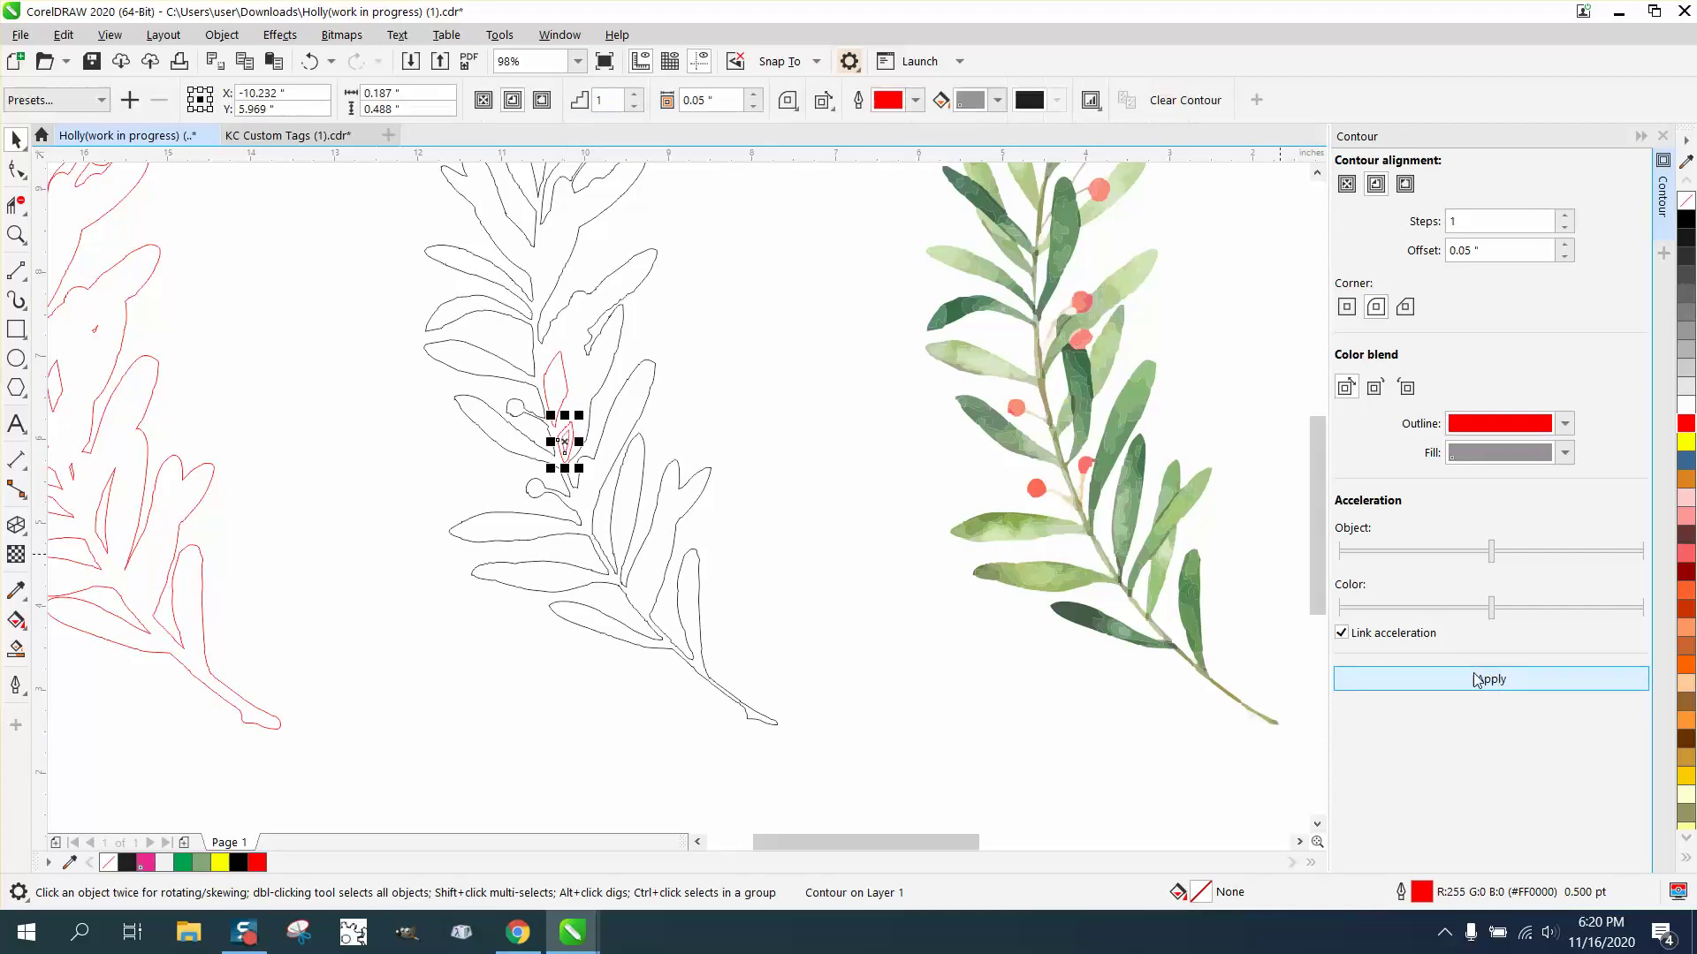
click(222, 35)
click(323, 511)
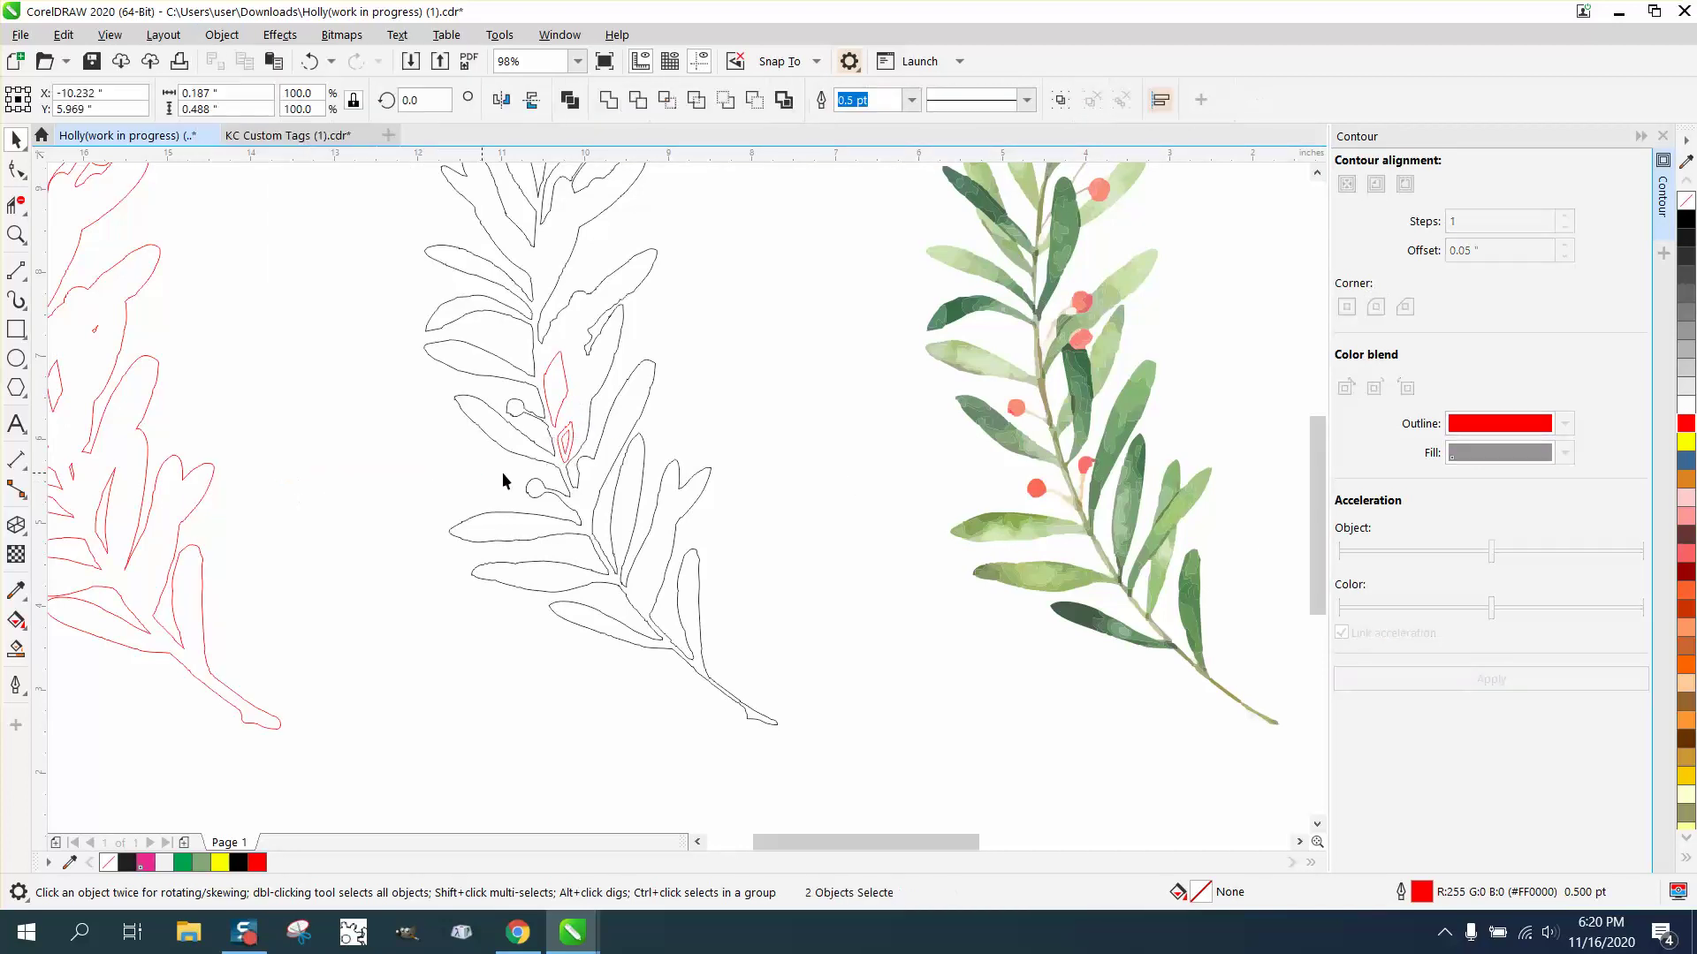
click(568, 440)
key(ctrl+z)
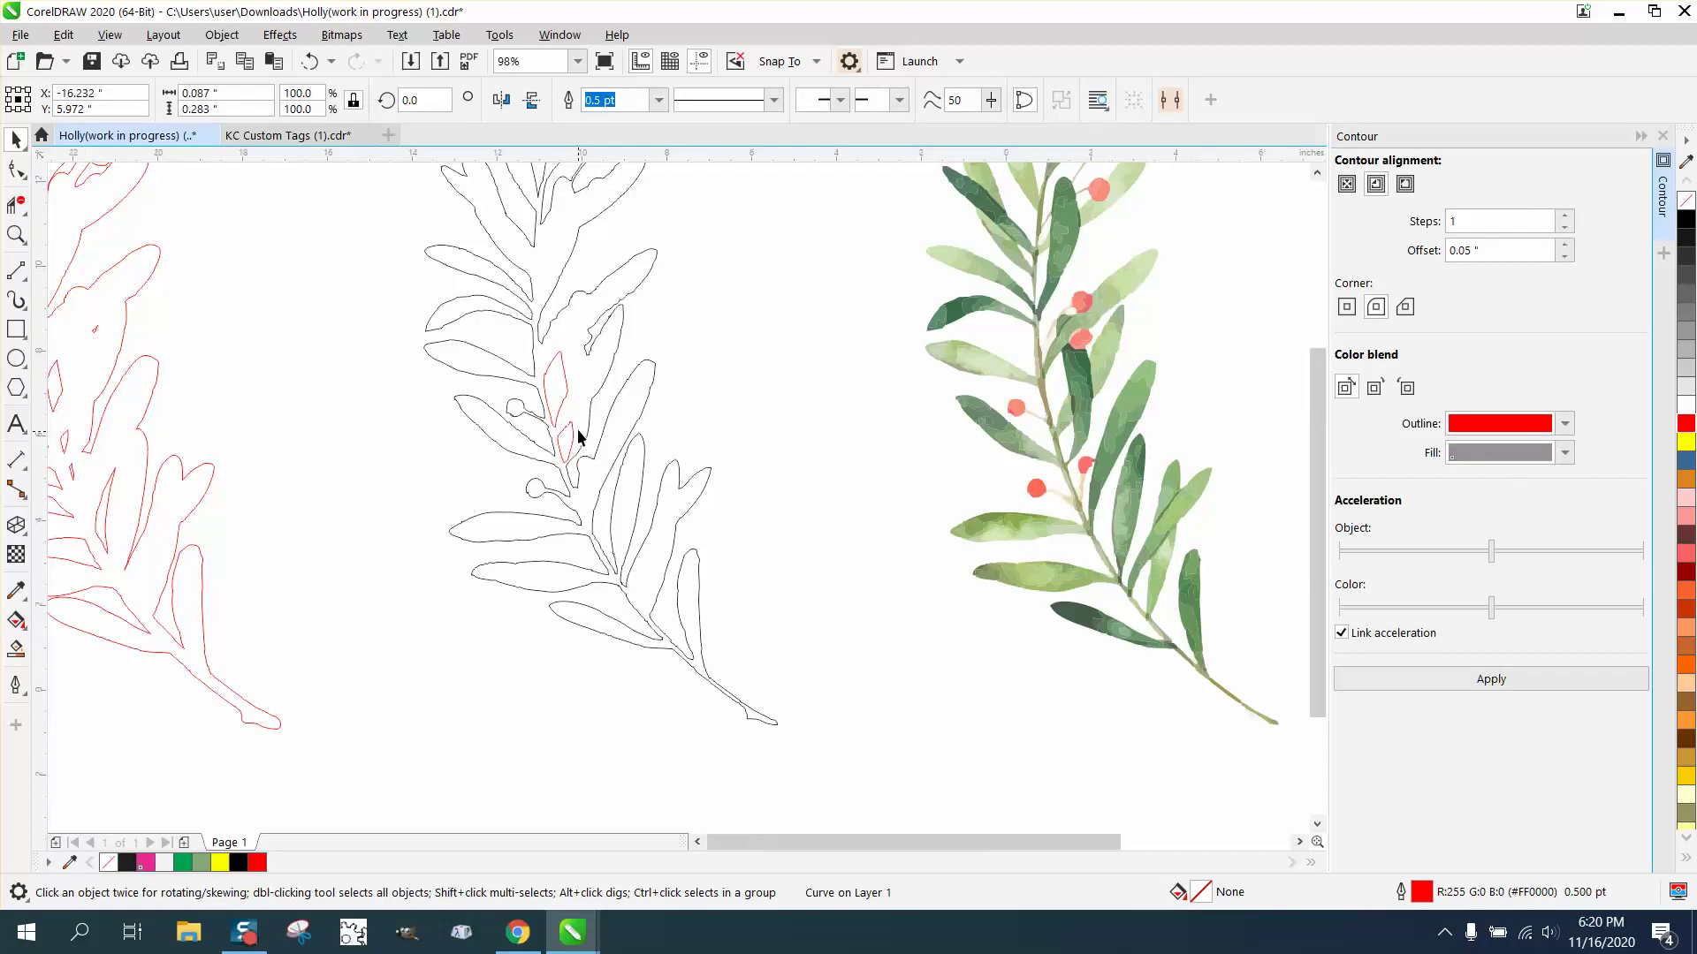
scroll(576, 427, down, 3)
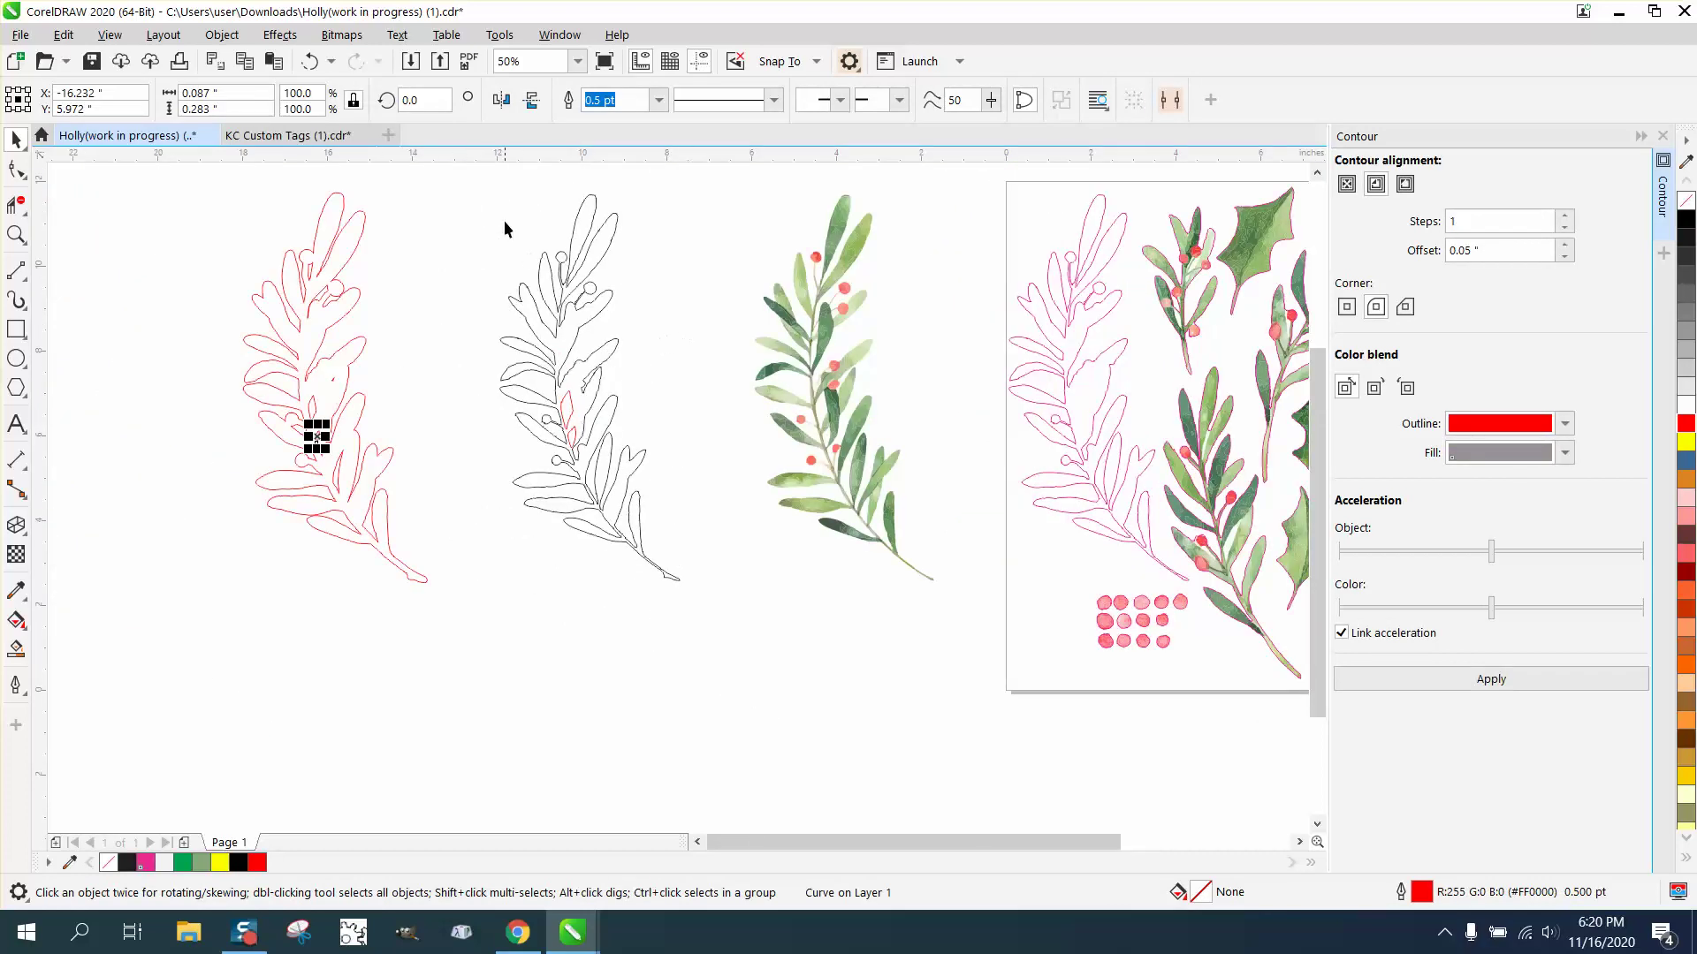
- Delete the black outline branch and nudge the red contour 6 inches right onto the watercolor branch
drag(491, 190, 764, 645)
key(Delete)
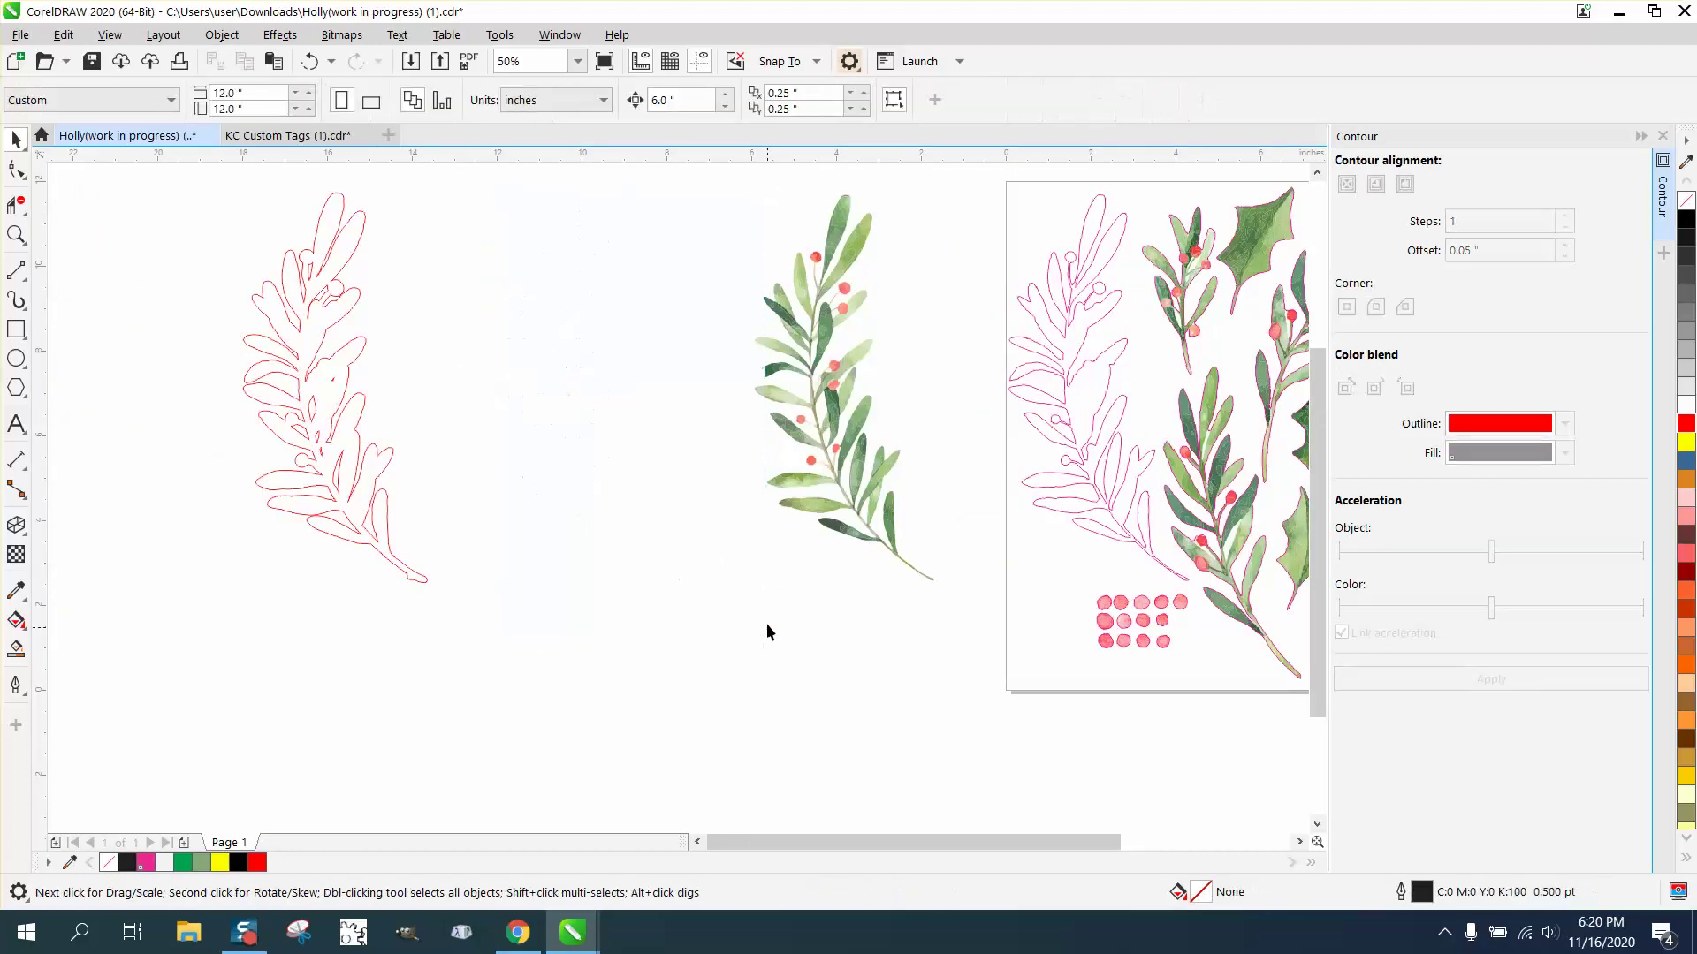
drag(225, 173, 597, 608)
key(Right)
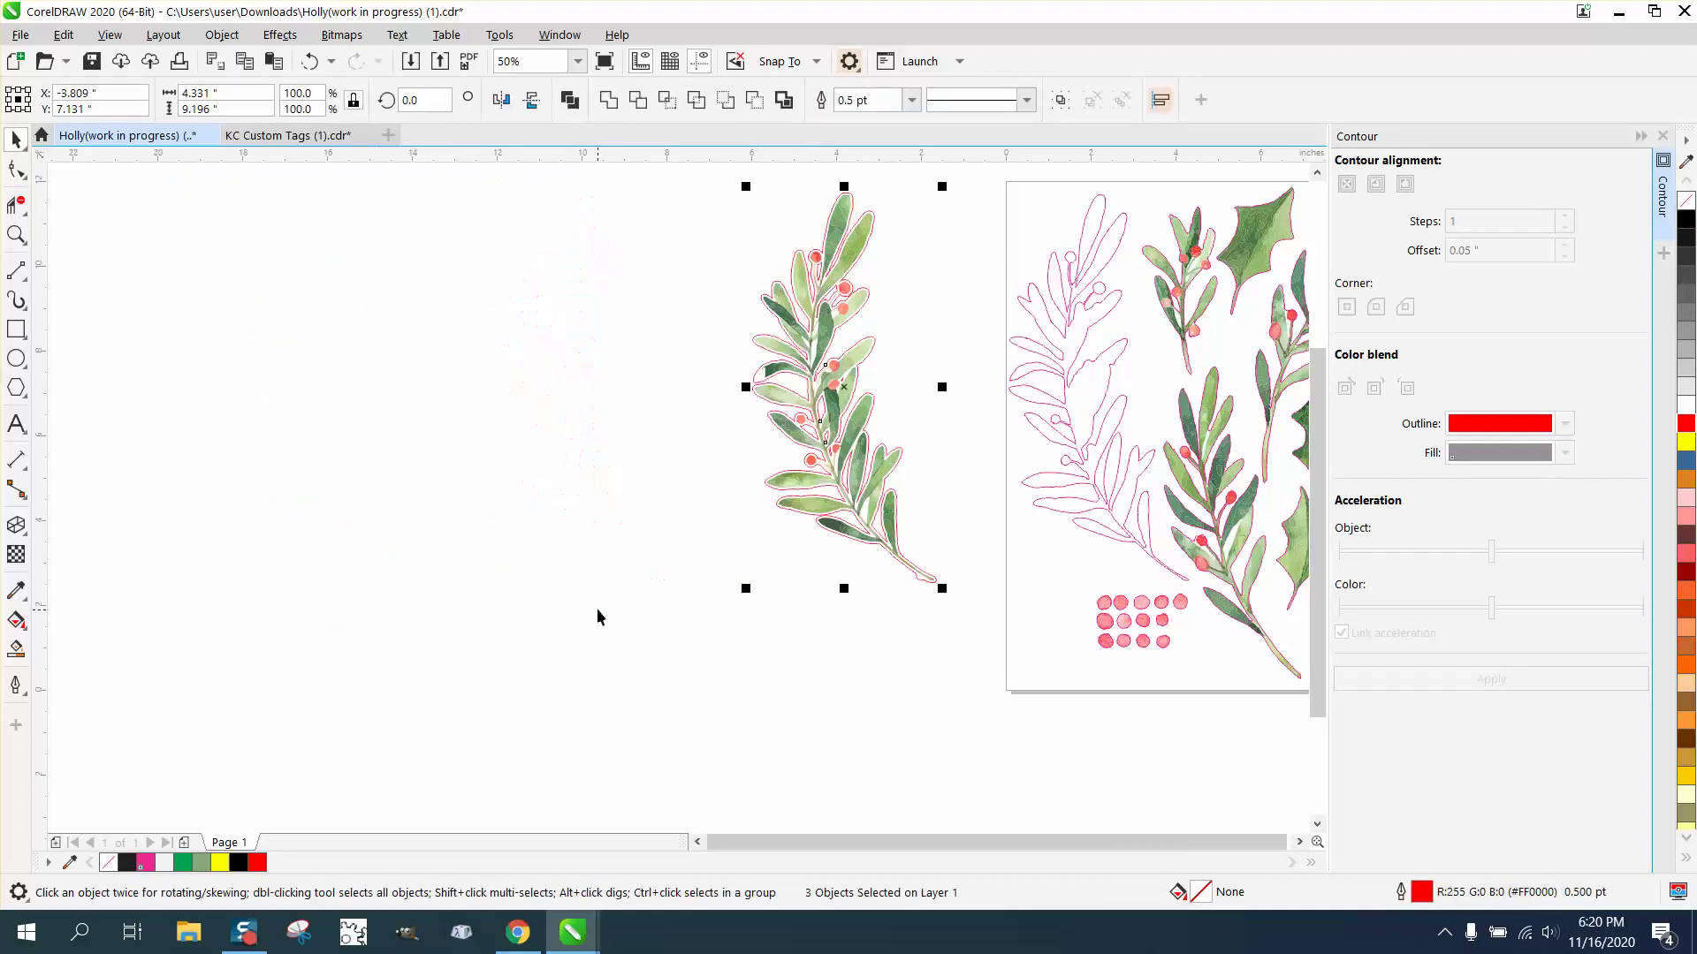
click(15, 234)
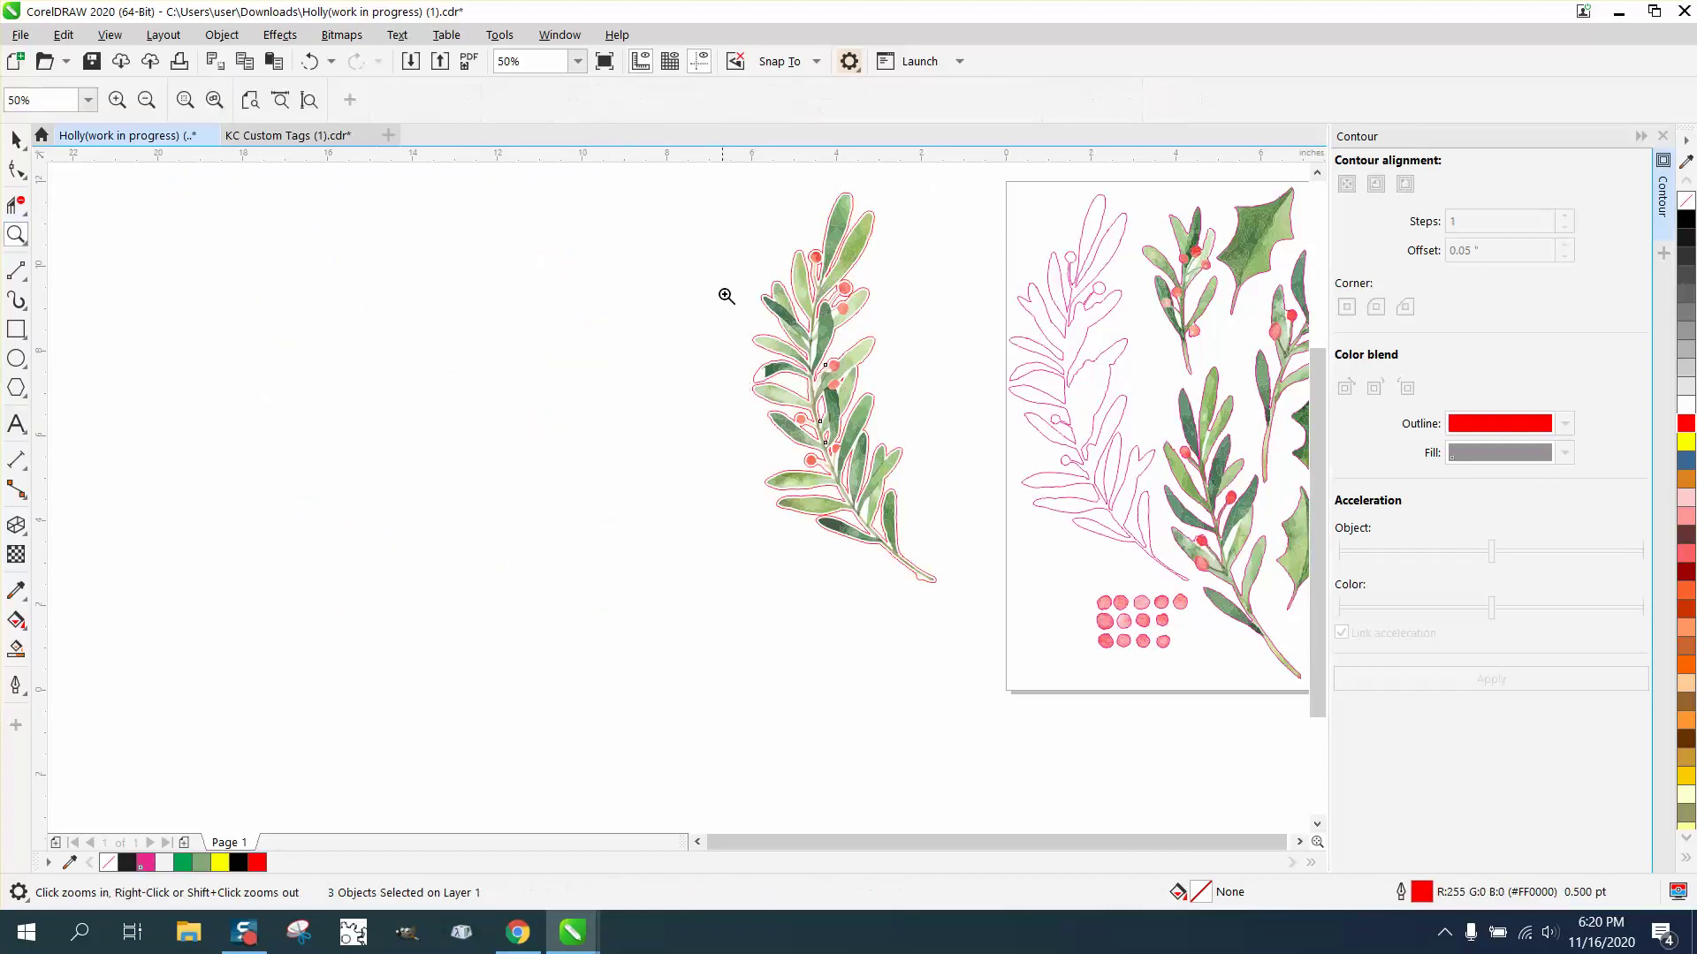
drag(724, 292, 894, 438)
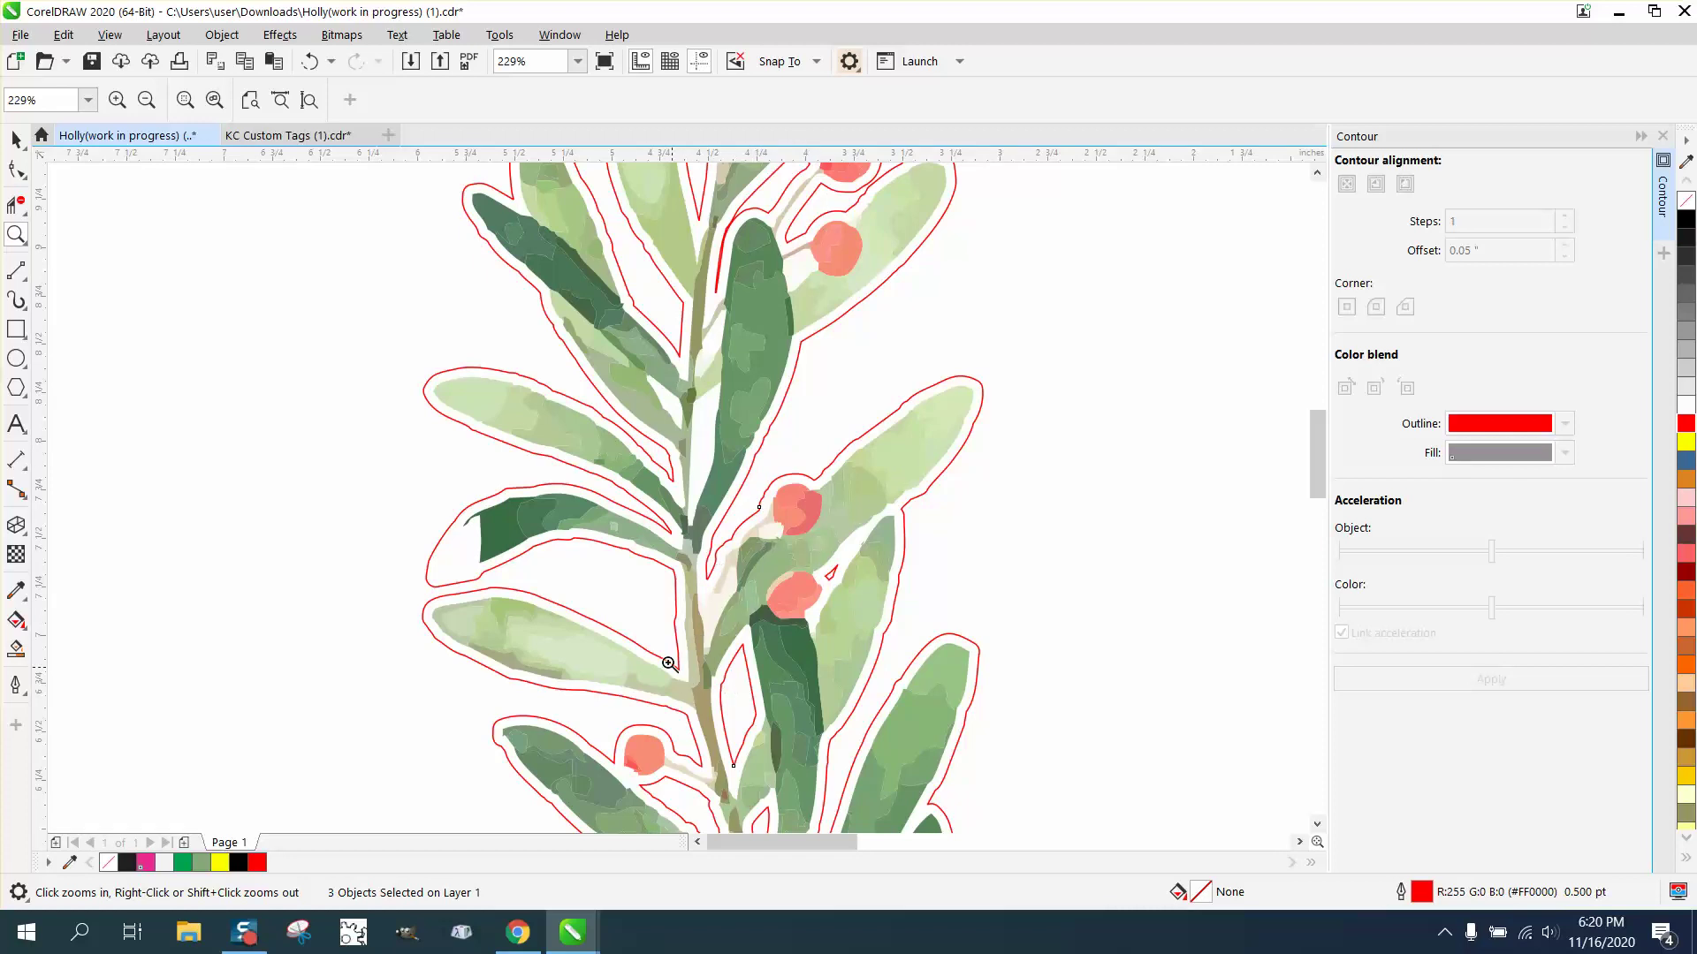
scroll(669, 600, down, 2)
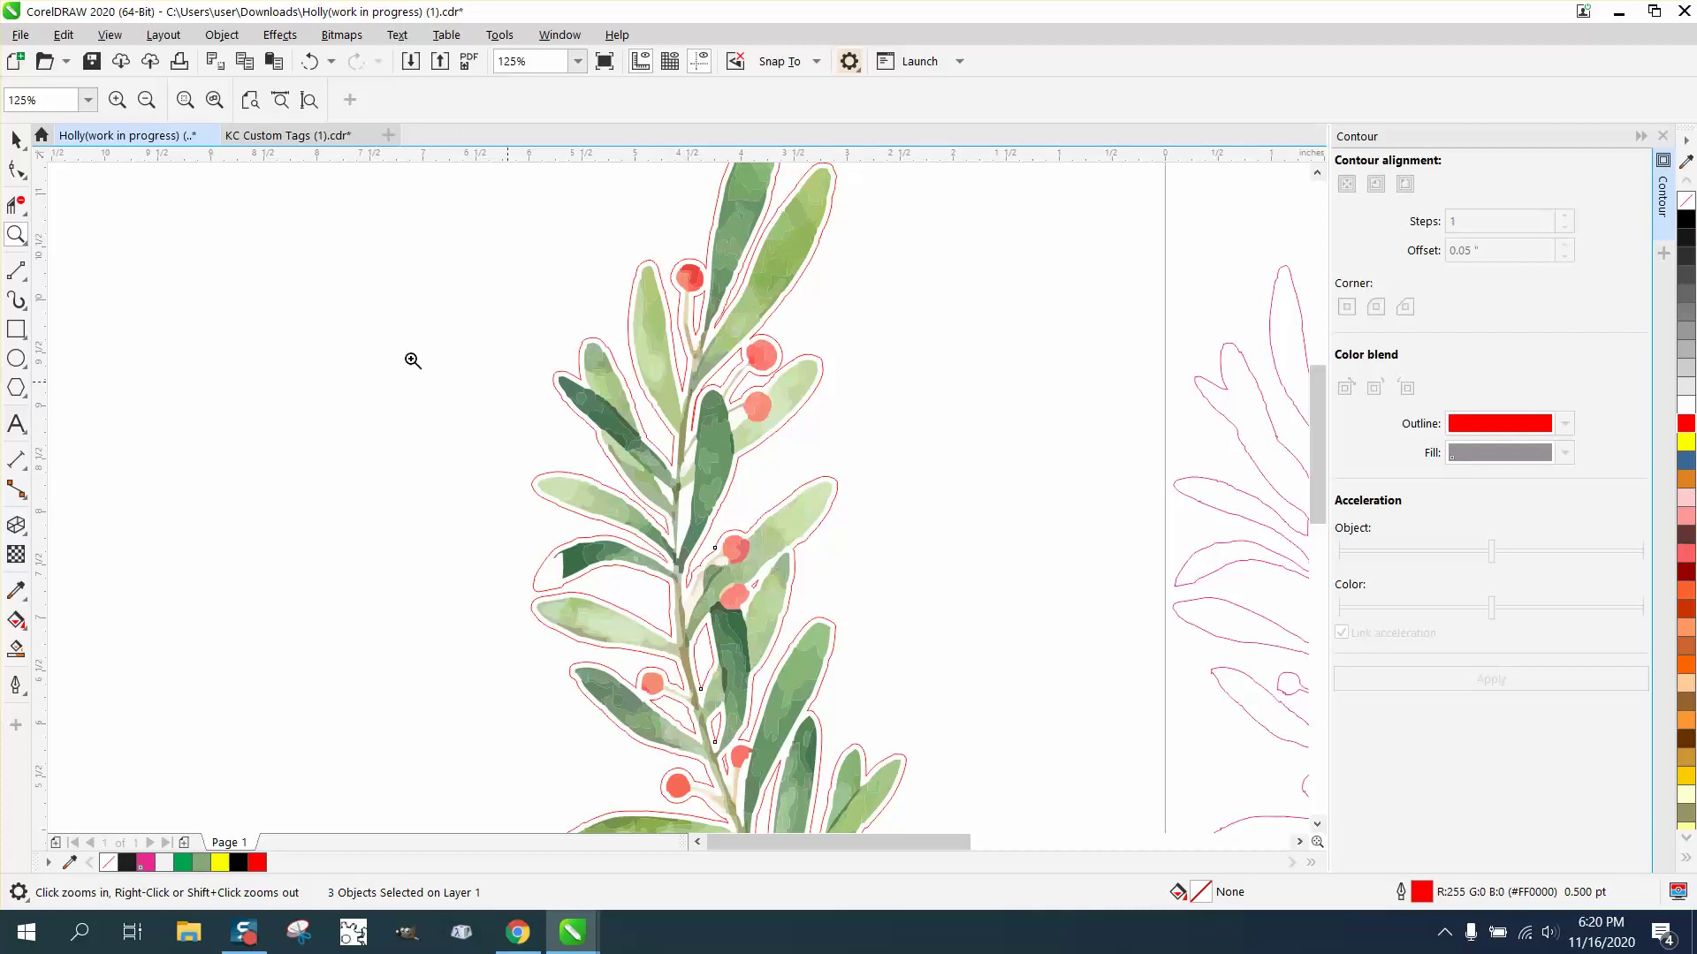
drag(541, 332, 765, 504)
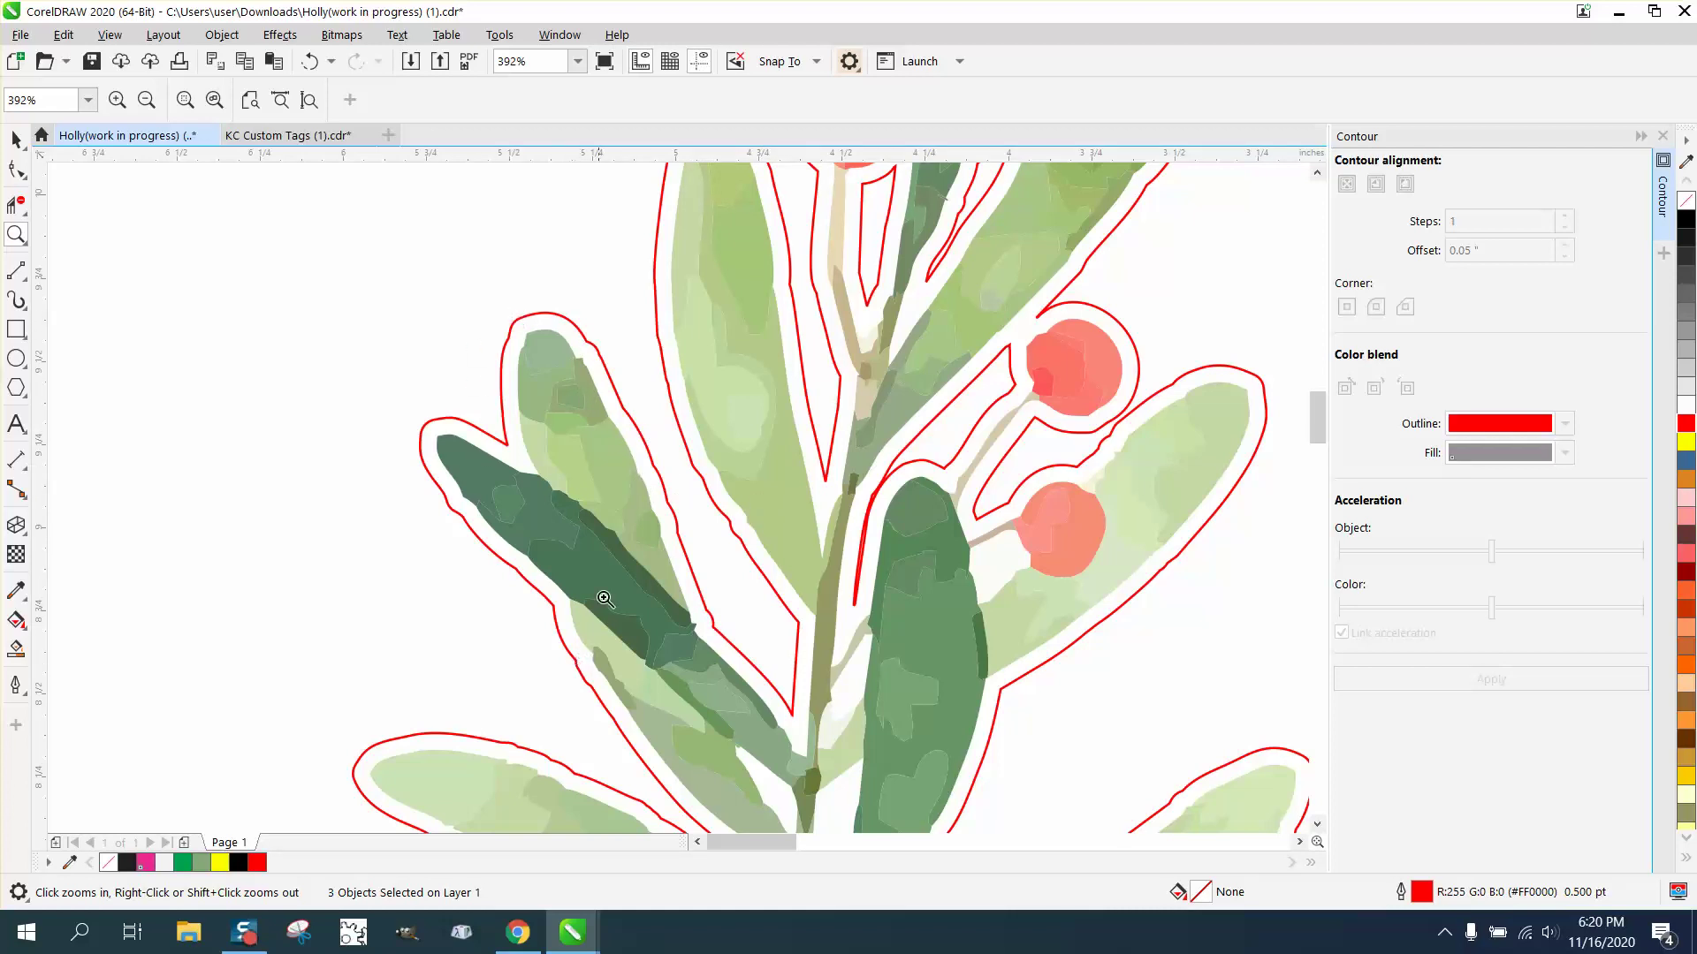
scroll(619, 552, down, 2)
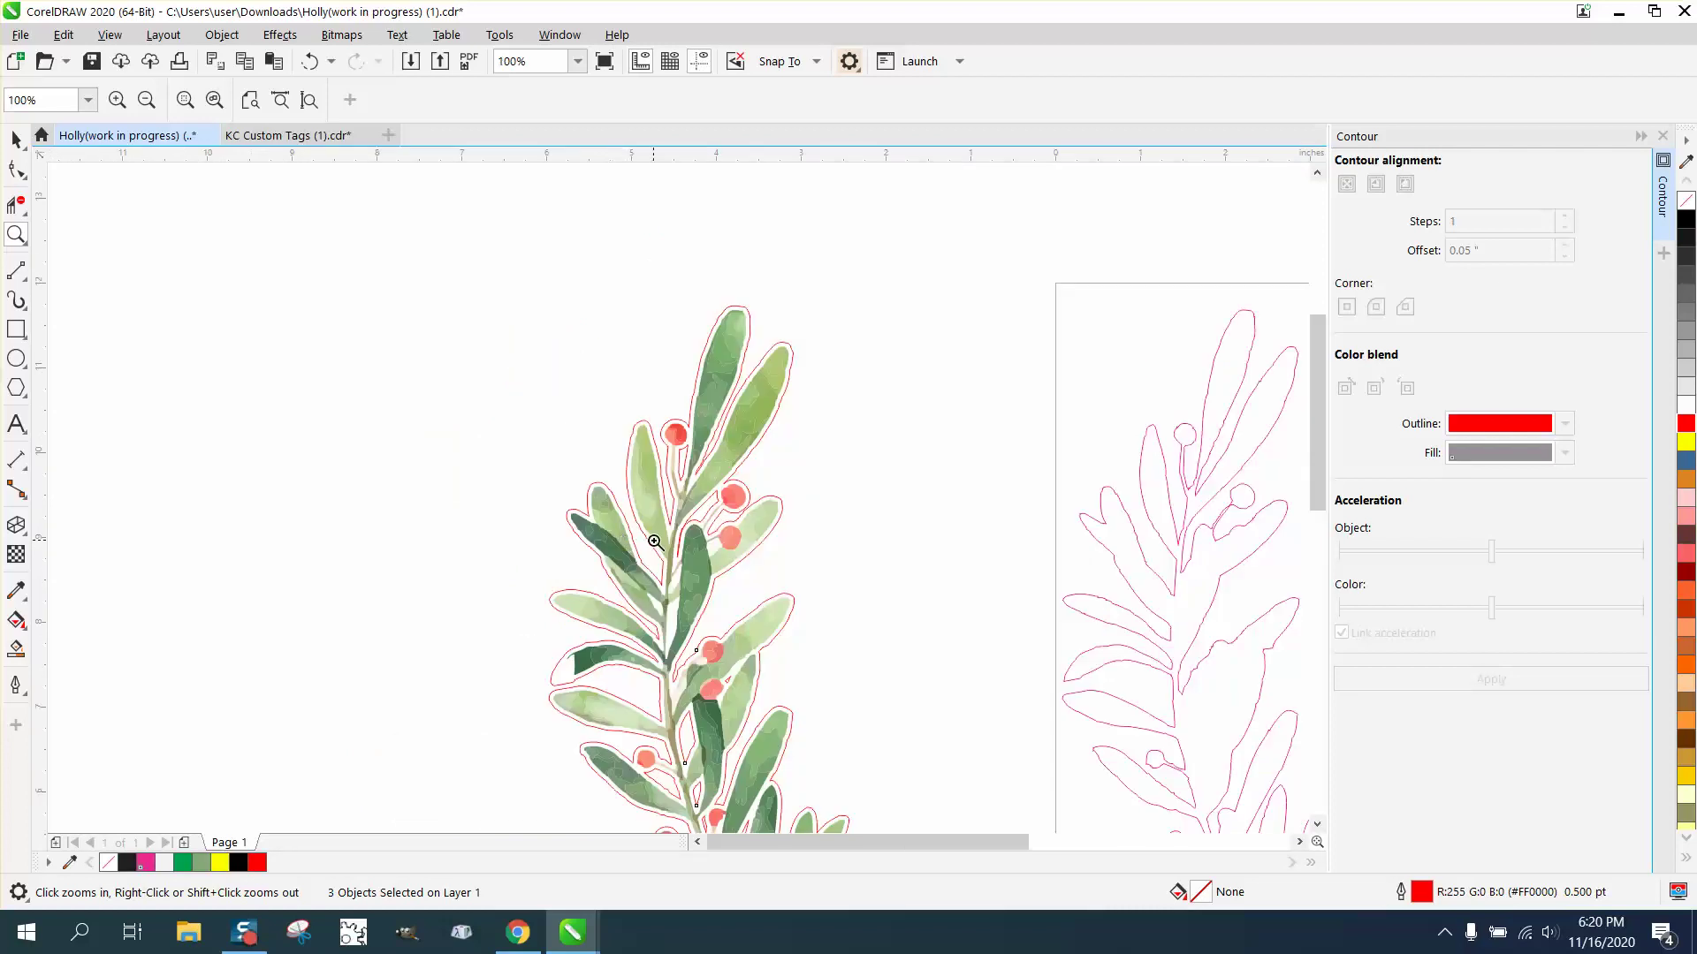
scroll(655, 542, down, 1)
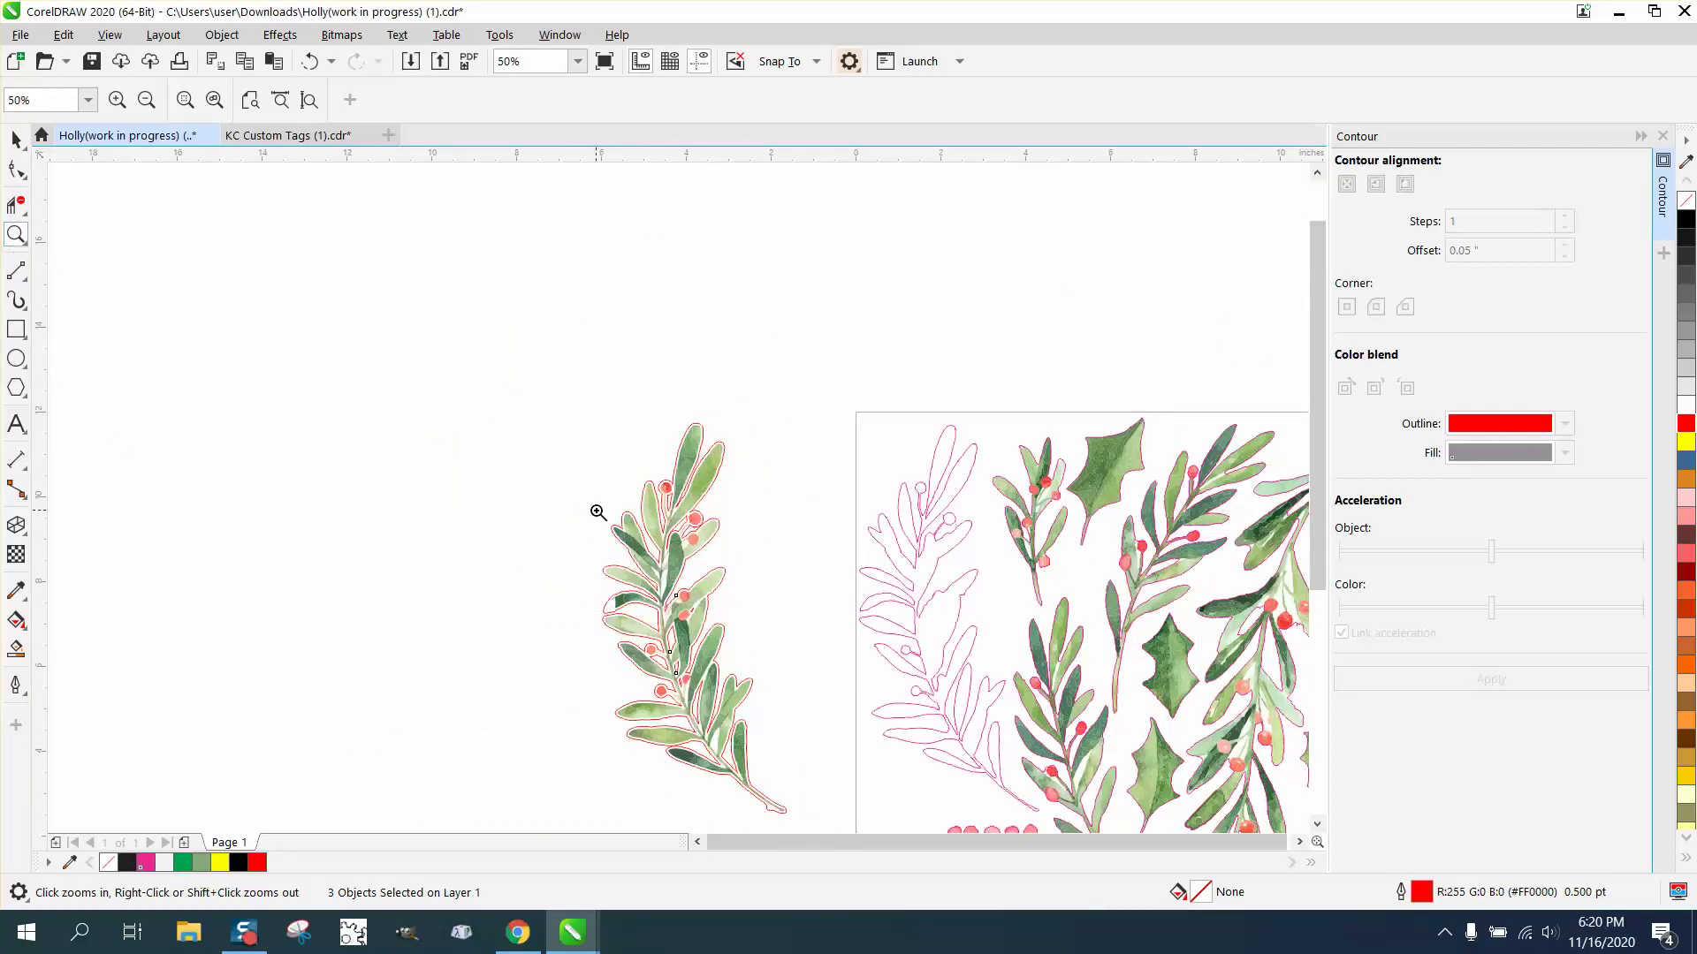
scroll(598, 513, down, 1)
drag(597, 447, 733, 694)
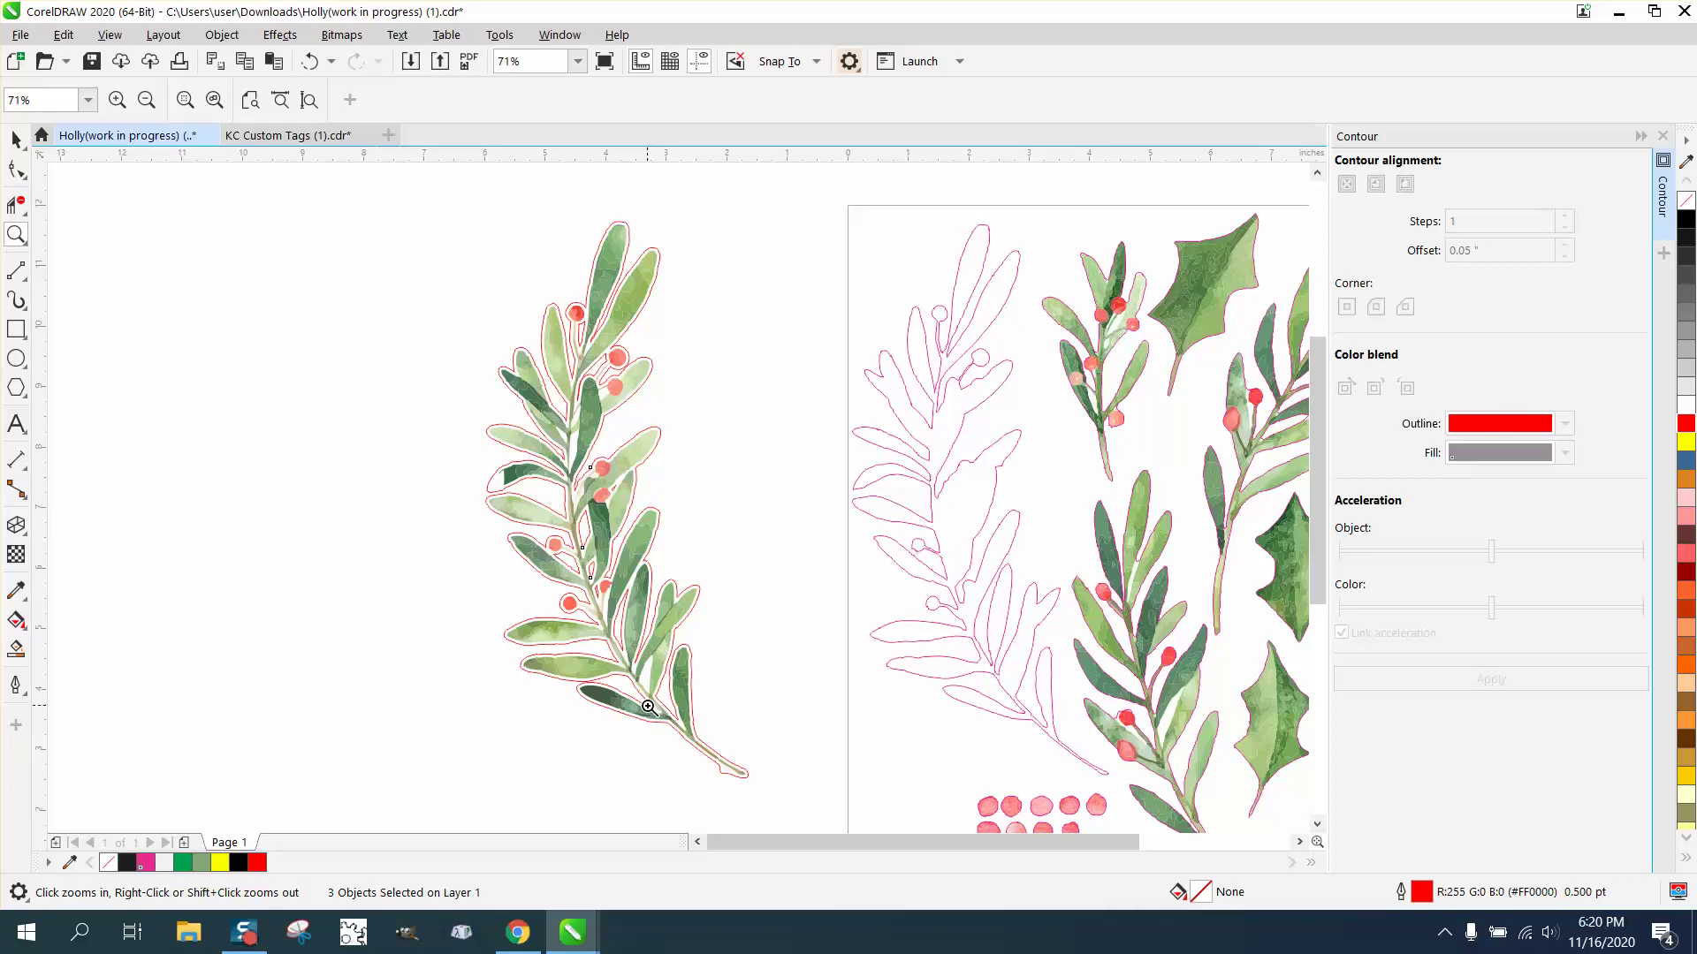
drag(491, 471, 606, 512)
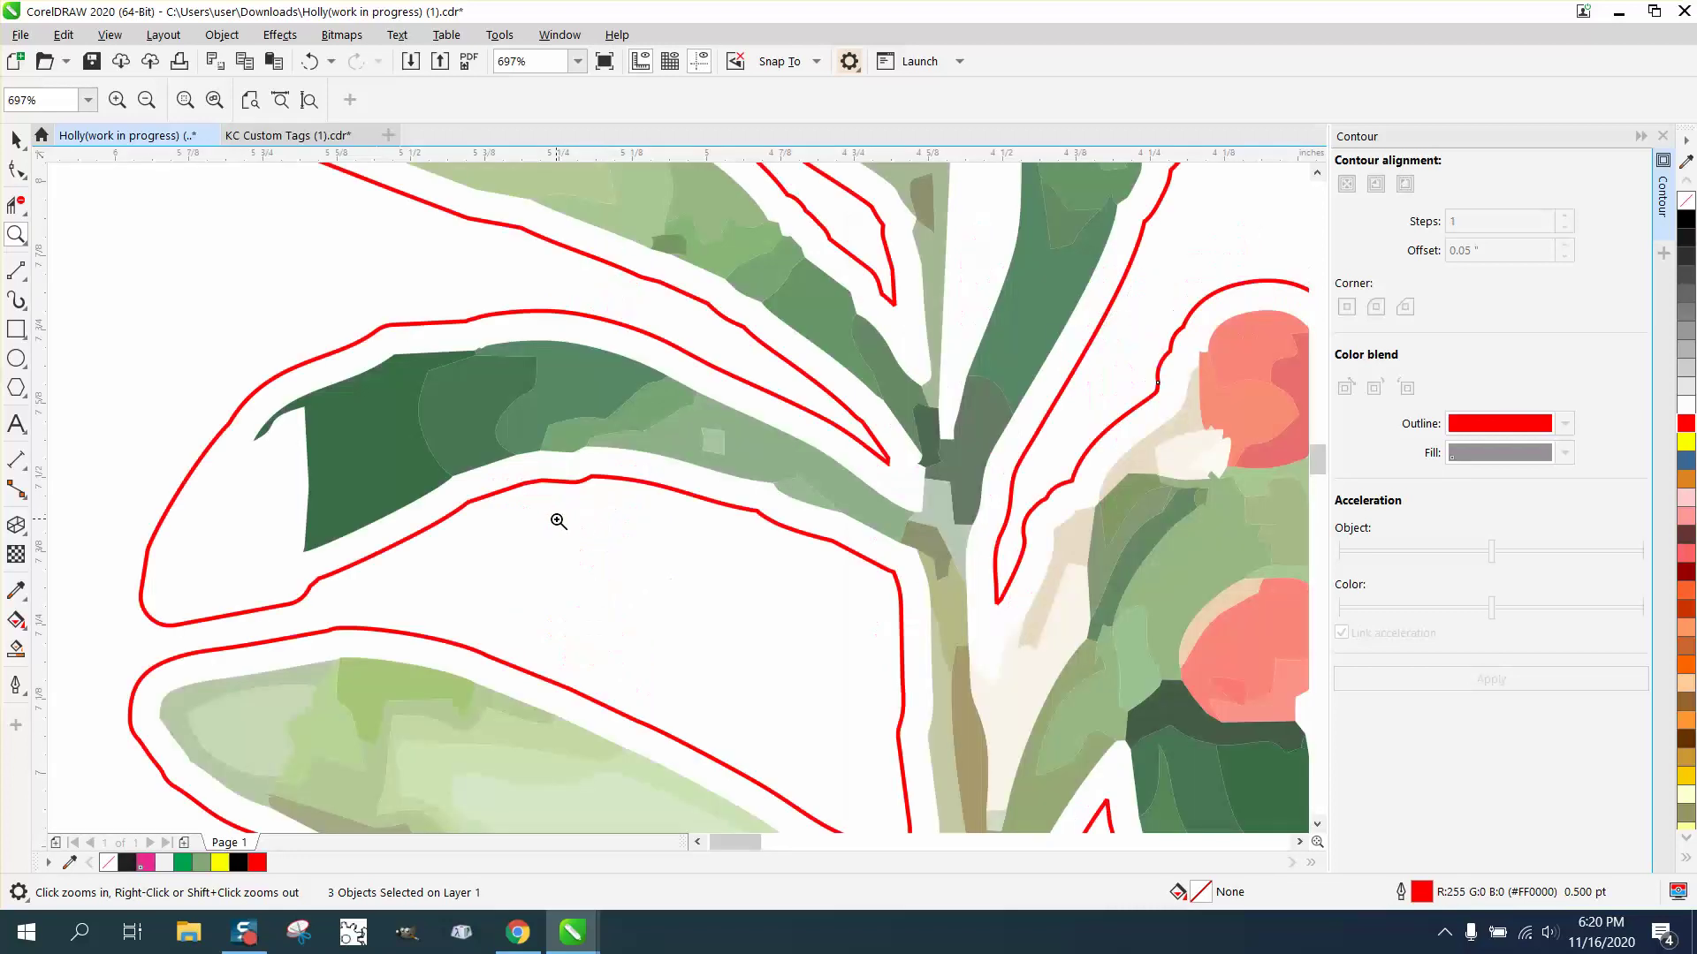
scroll(558, 522, down, 4)
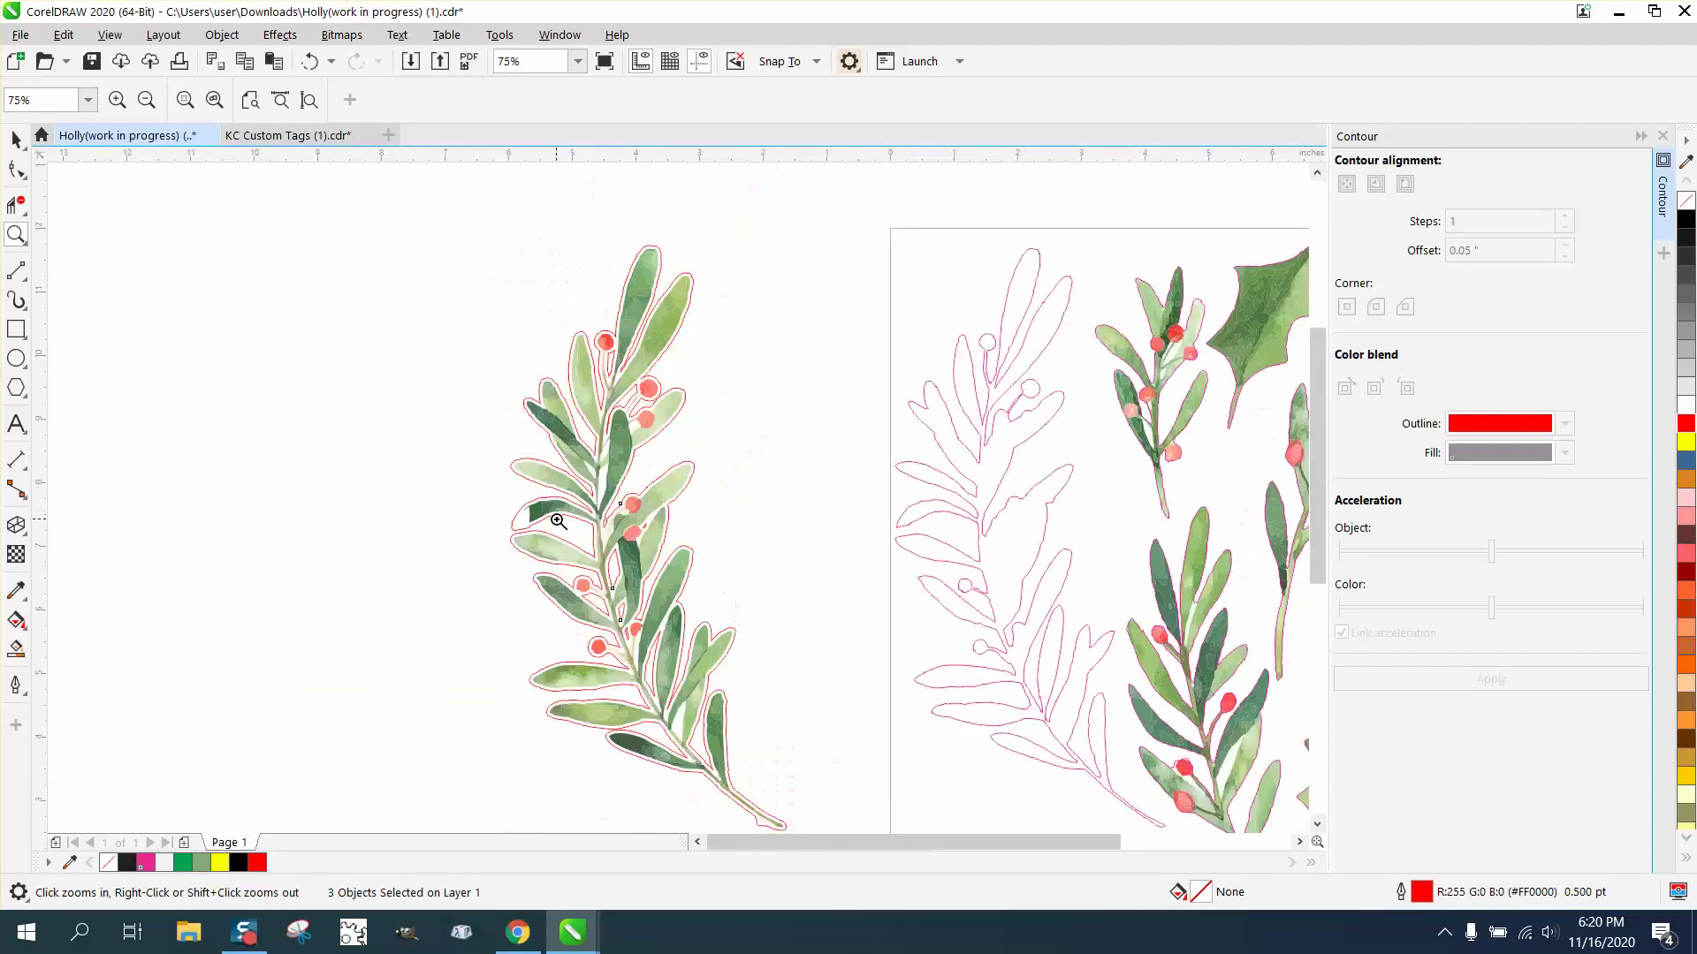
right_click(559, 521)
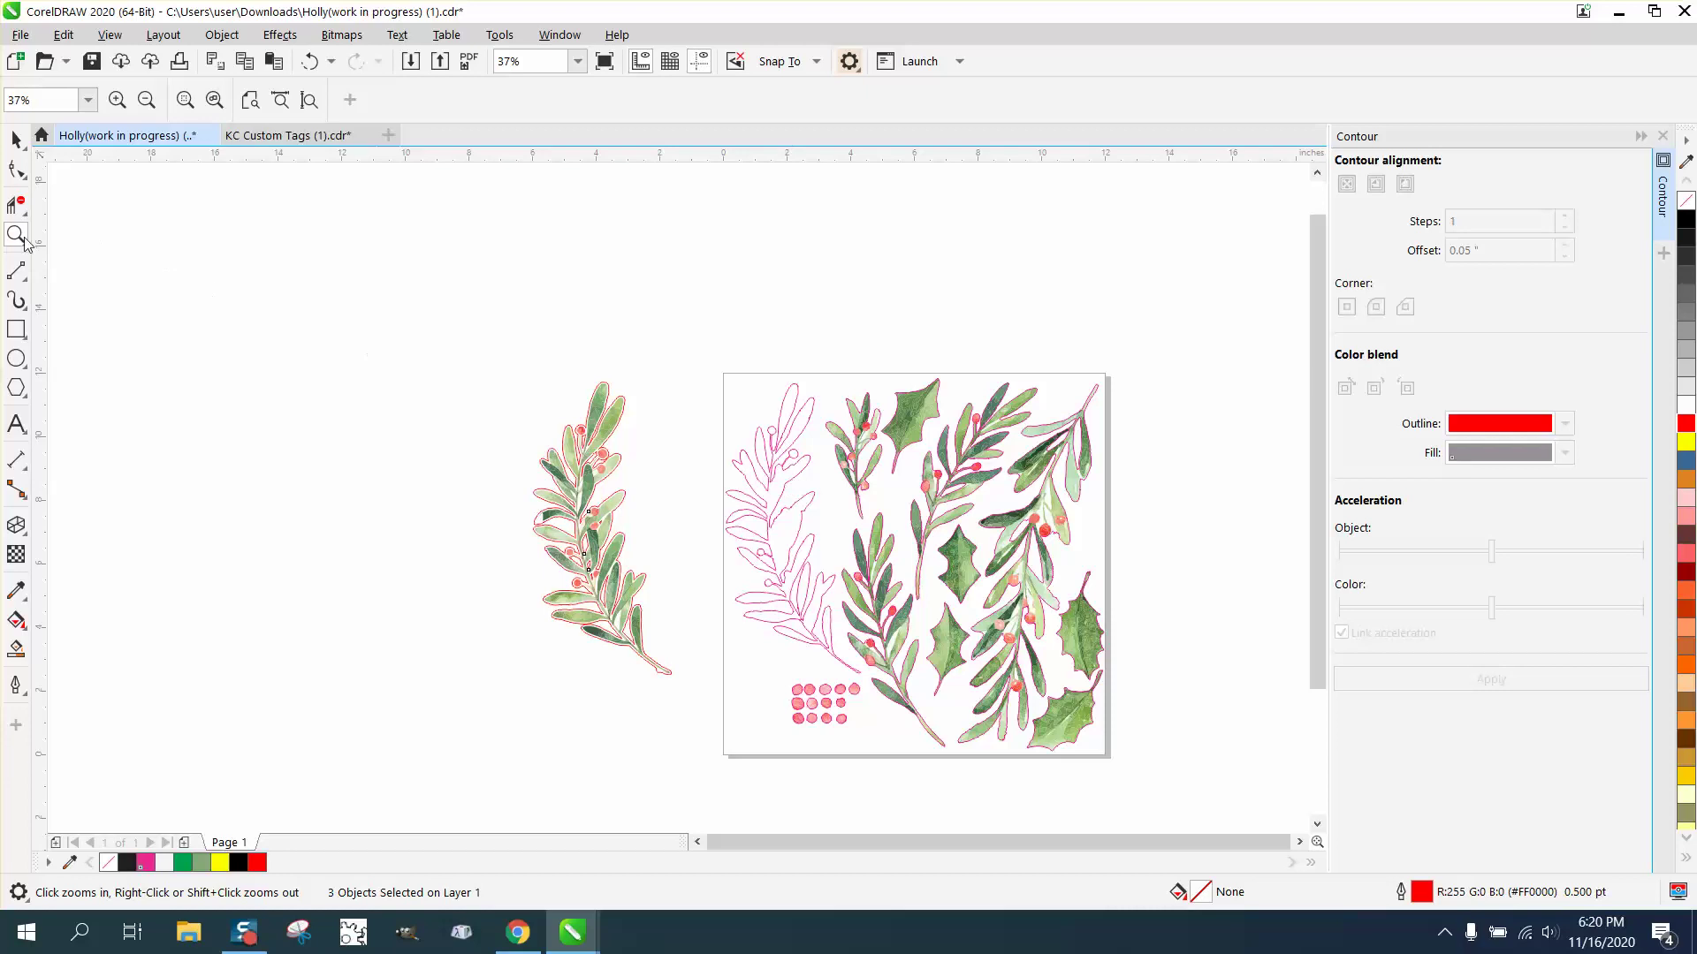
drag(886, 363, 1021, 497)
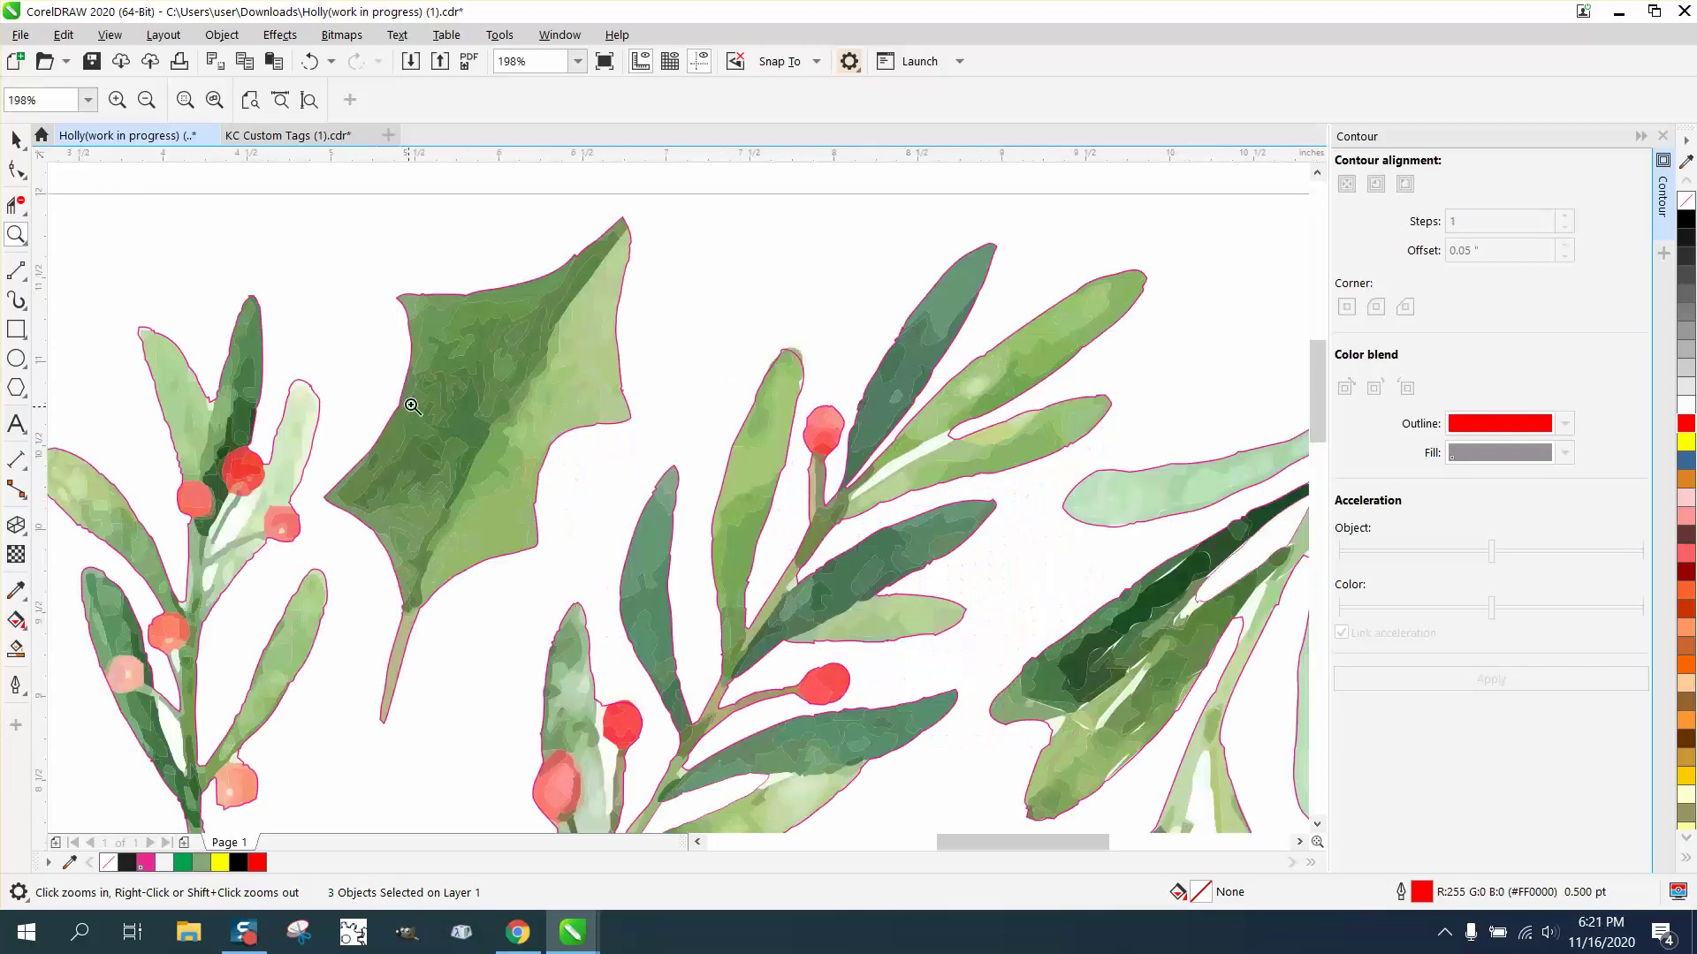
click(16, 140)
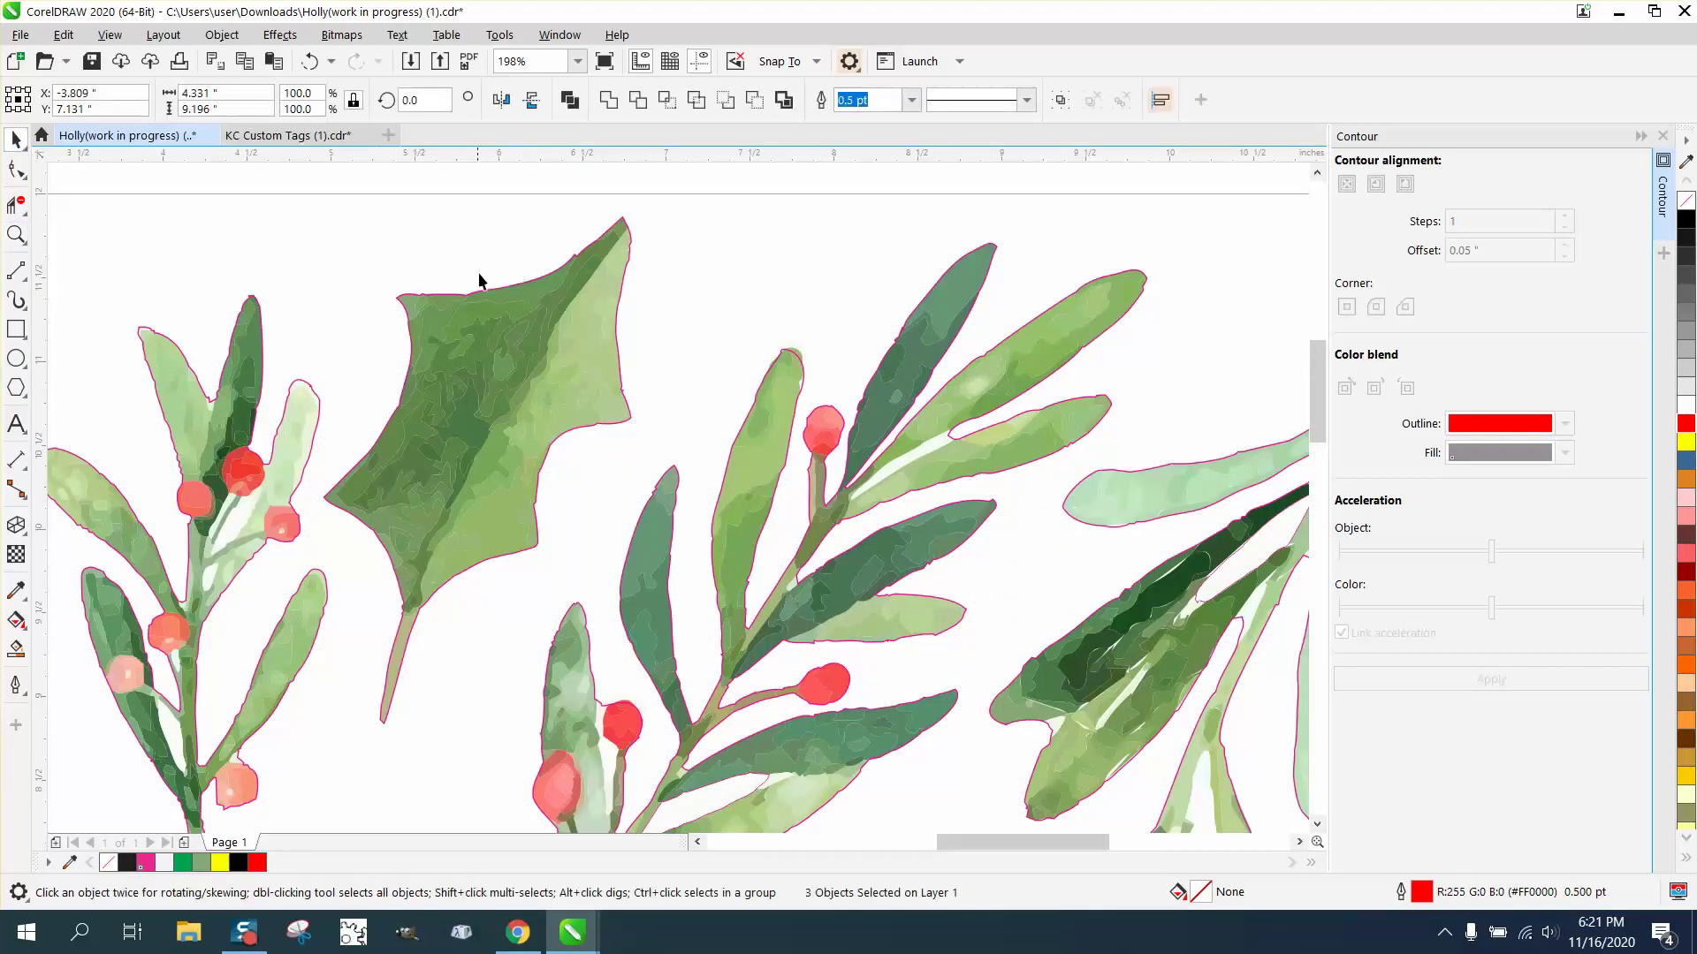
scroll(603, 356, down, 2)
scroll(604, 384, down, 2)
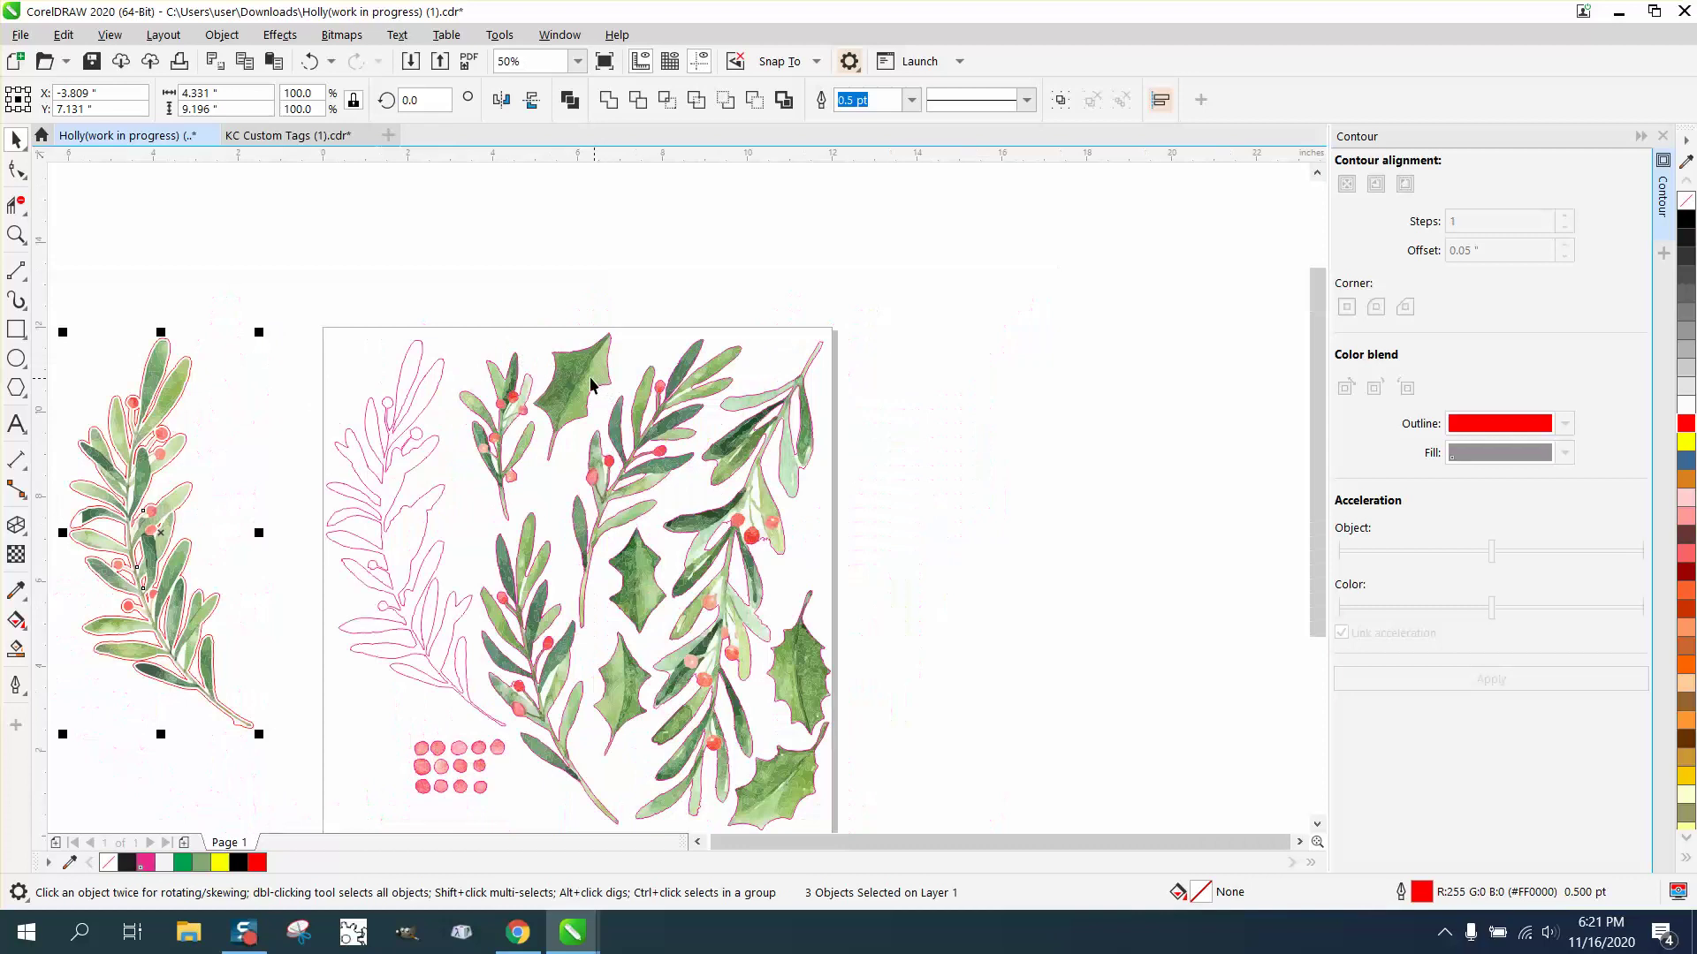
- Move the holly leaf group above the page, ungroup it fully, and nudge its pink outline 6 inches right
drag(591, 378, 610, 245)
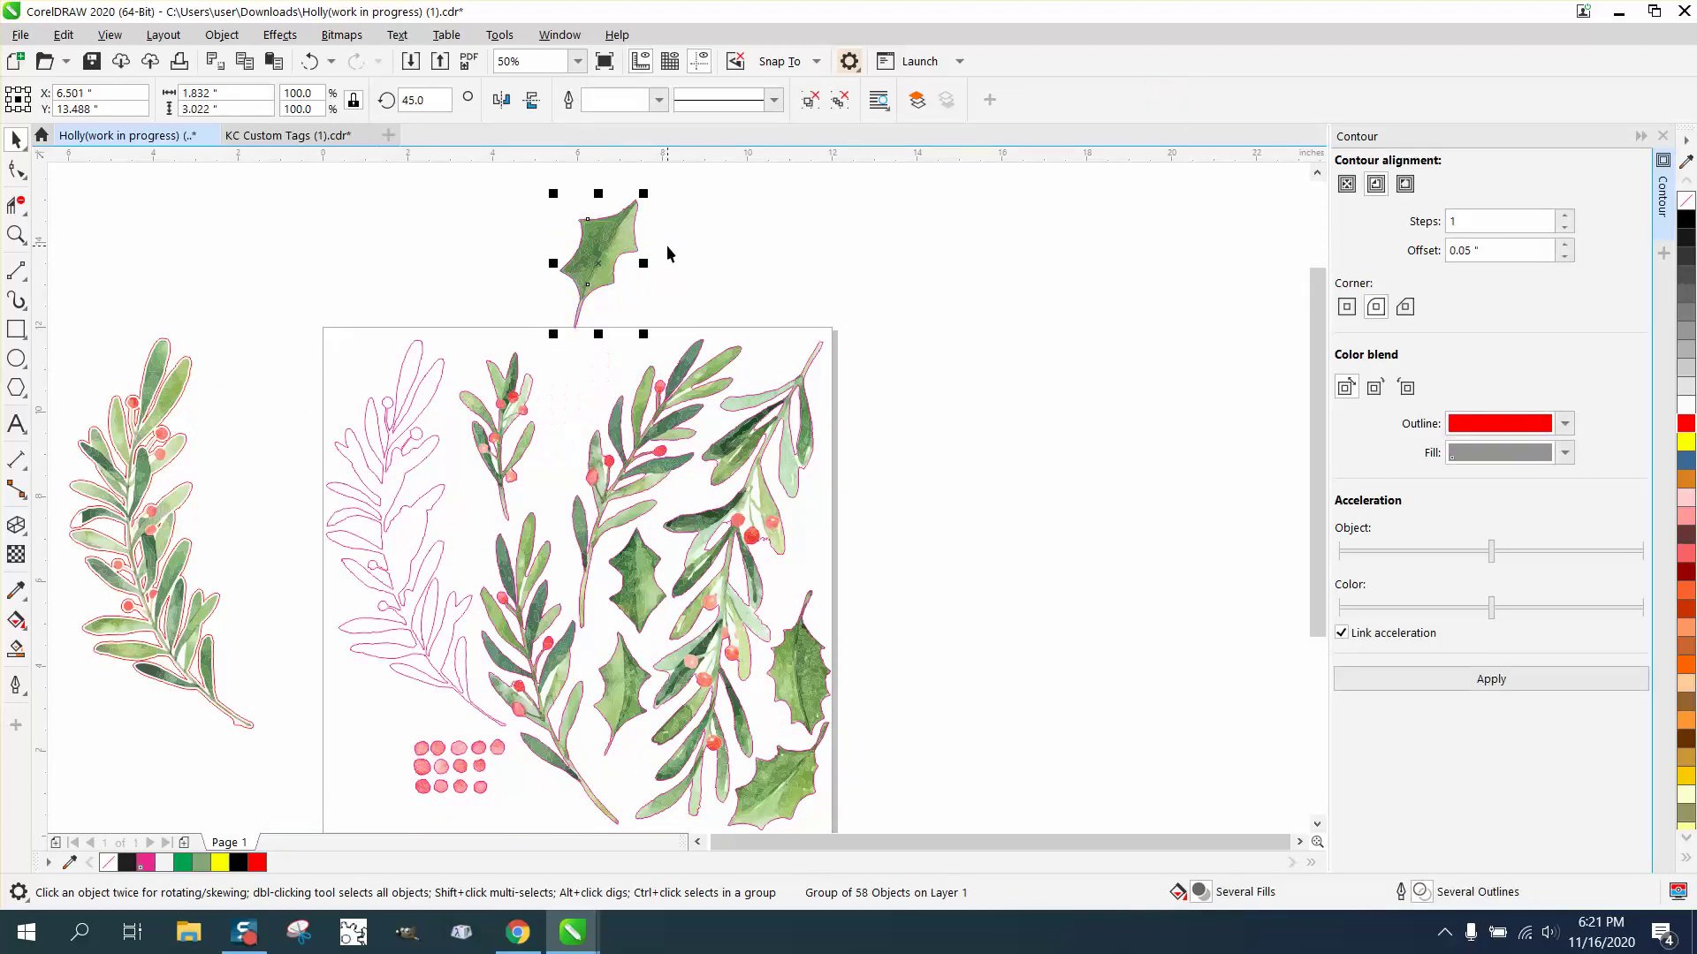
click(222, 34)
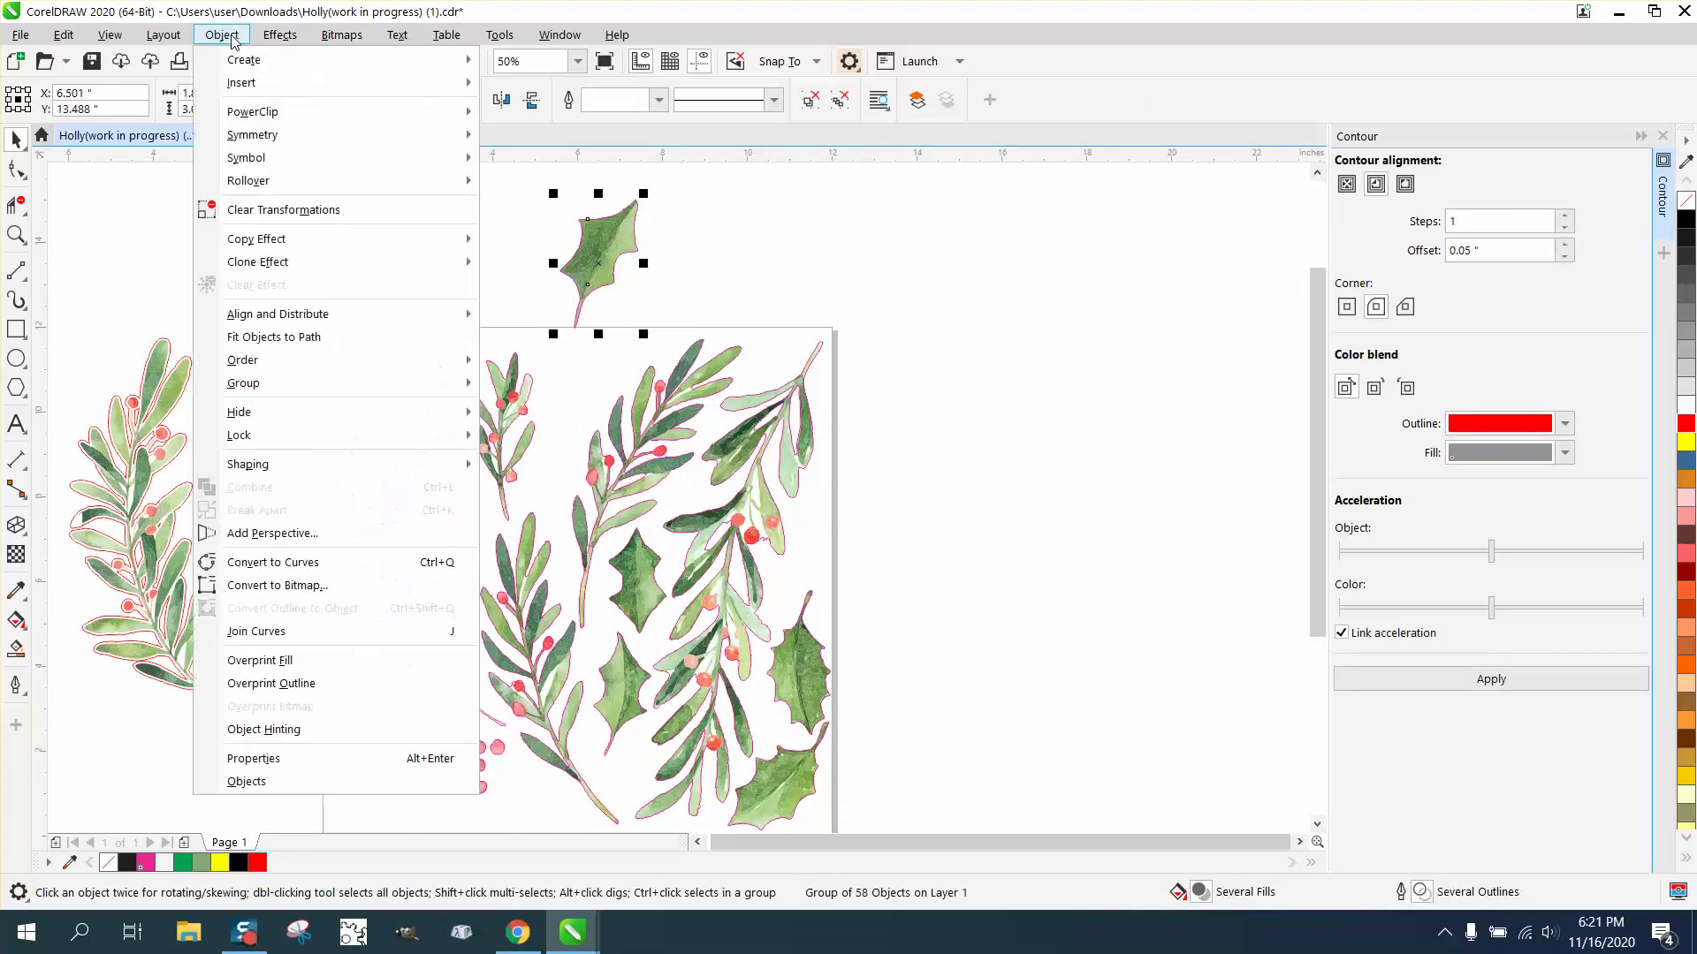
mouse_move(309, 389)
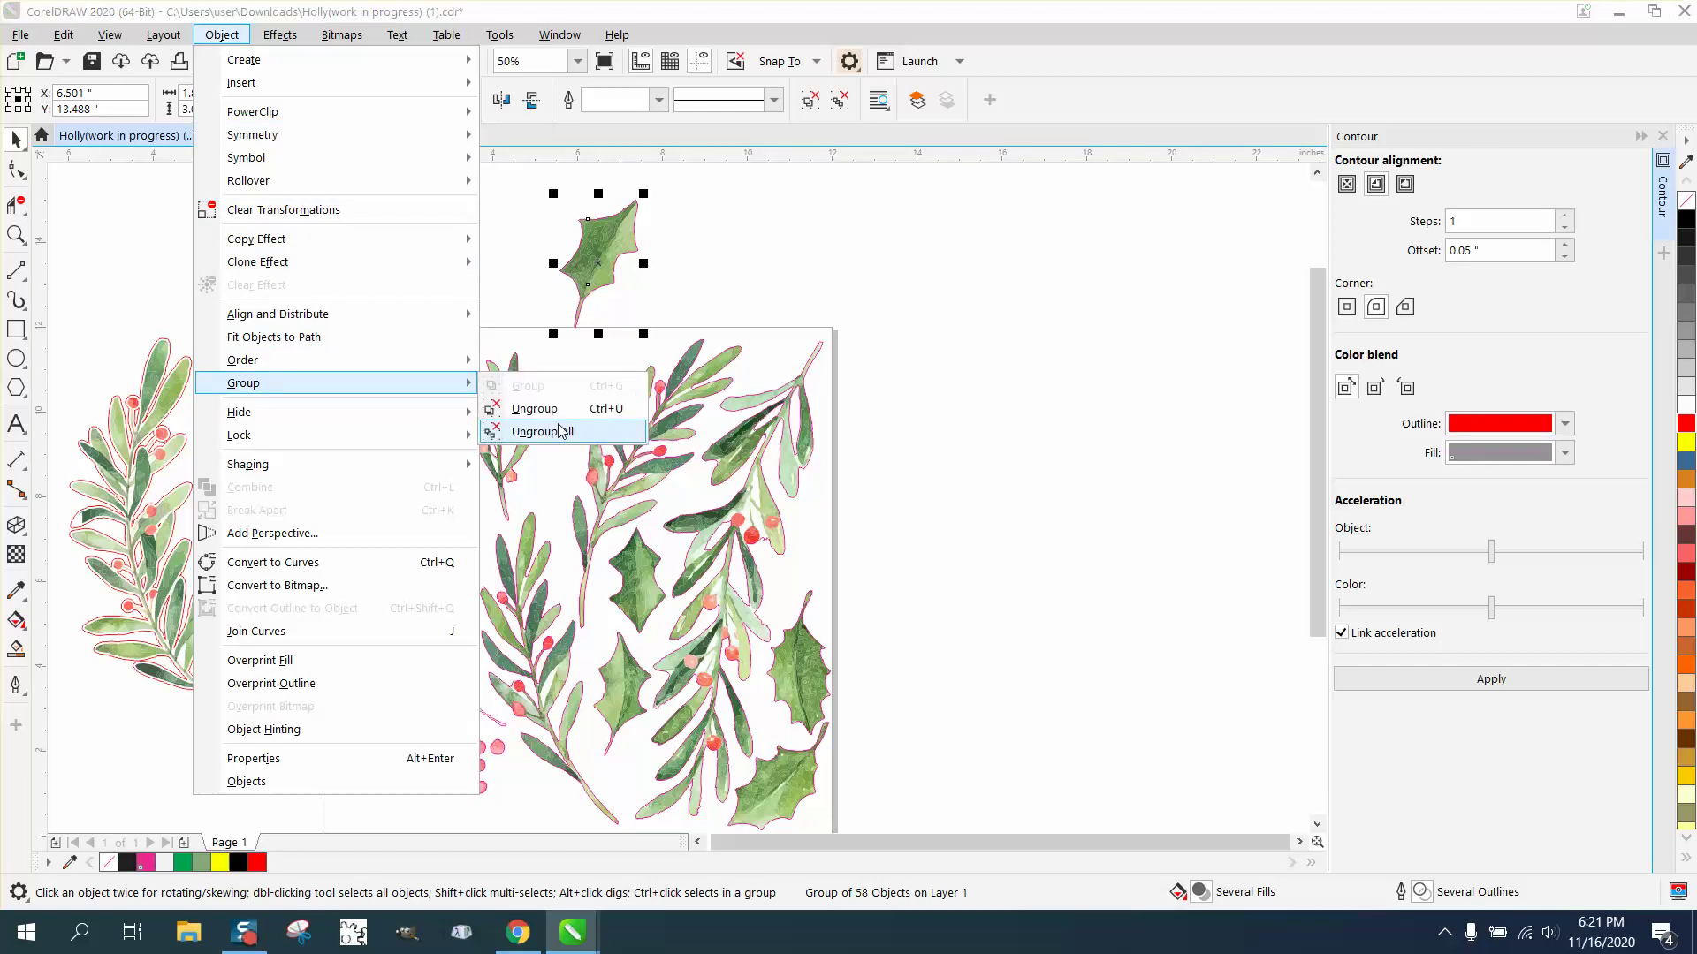
click(530, 430)
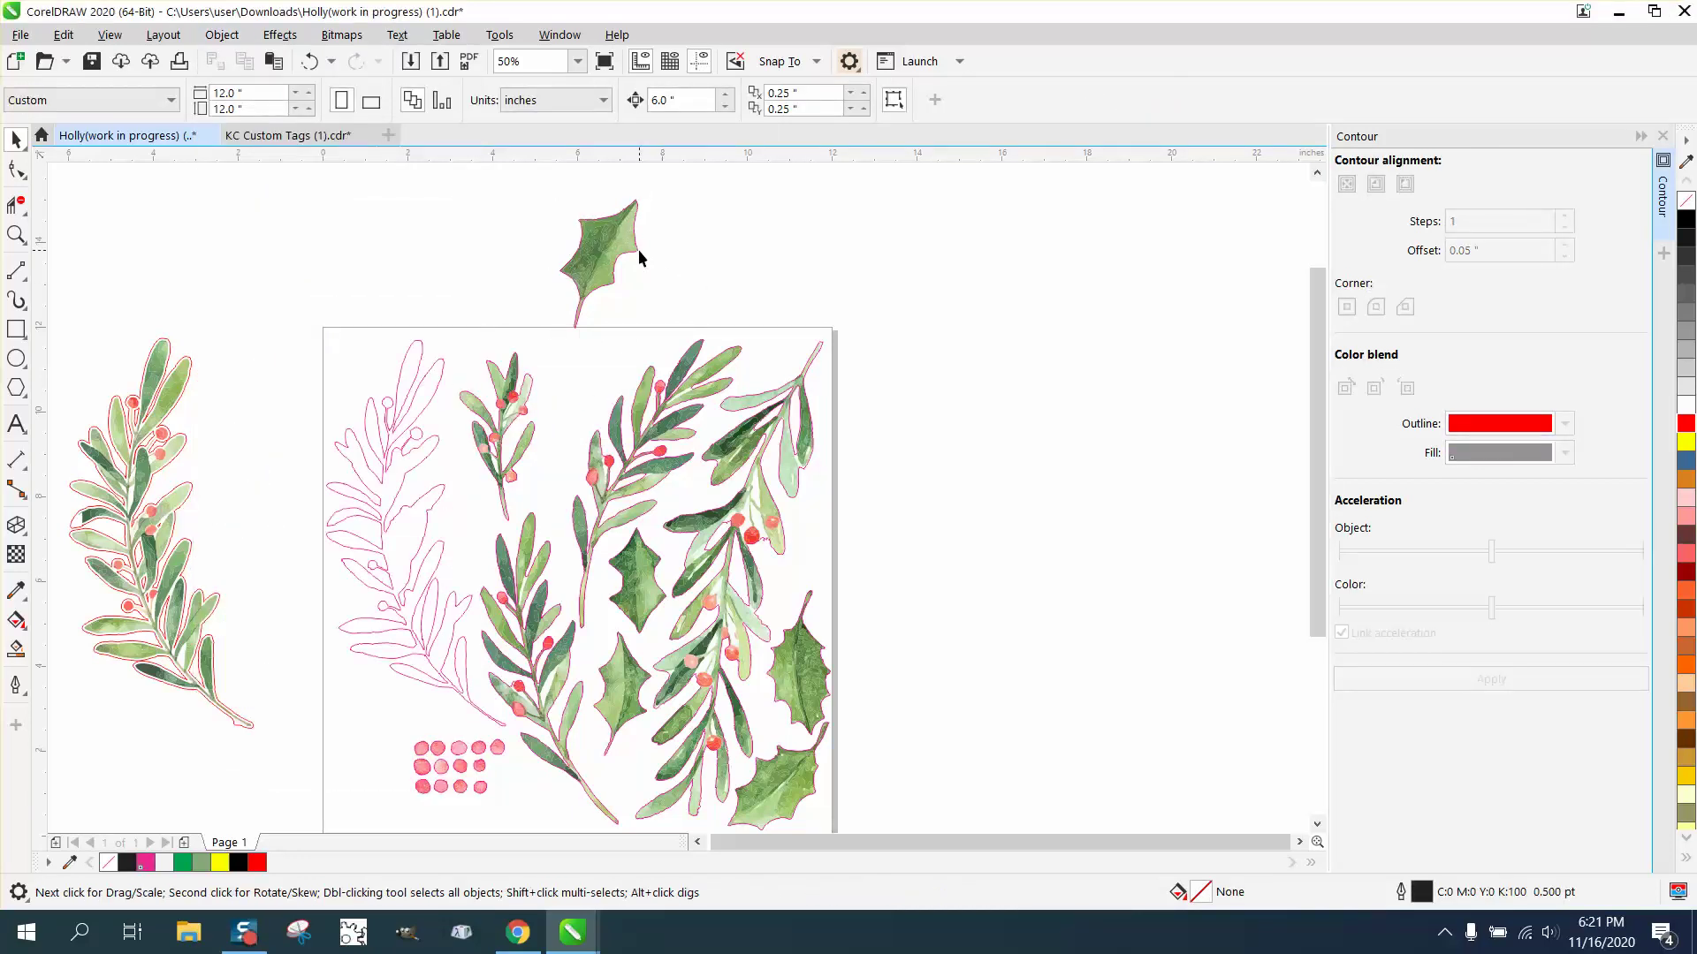
click(638, 251)
key(Right)
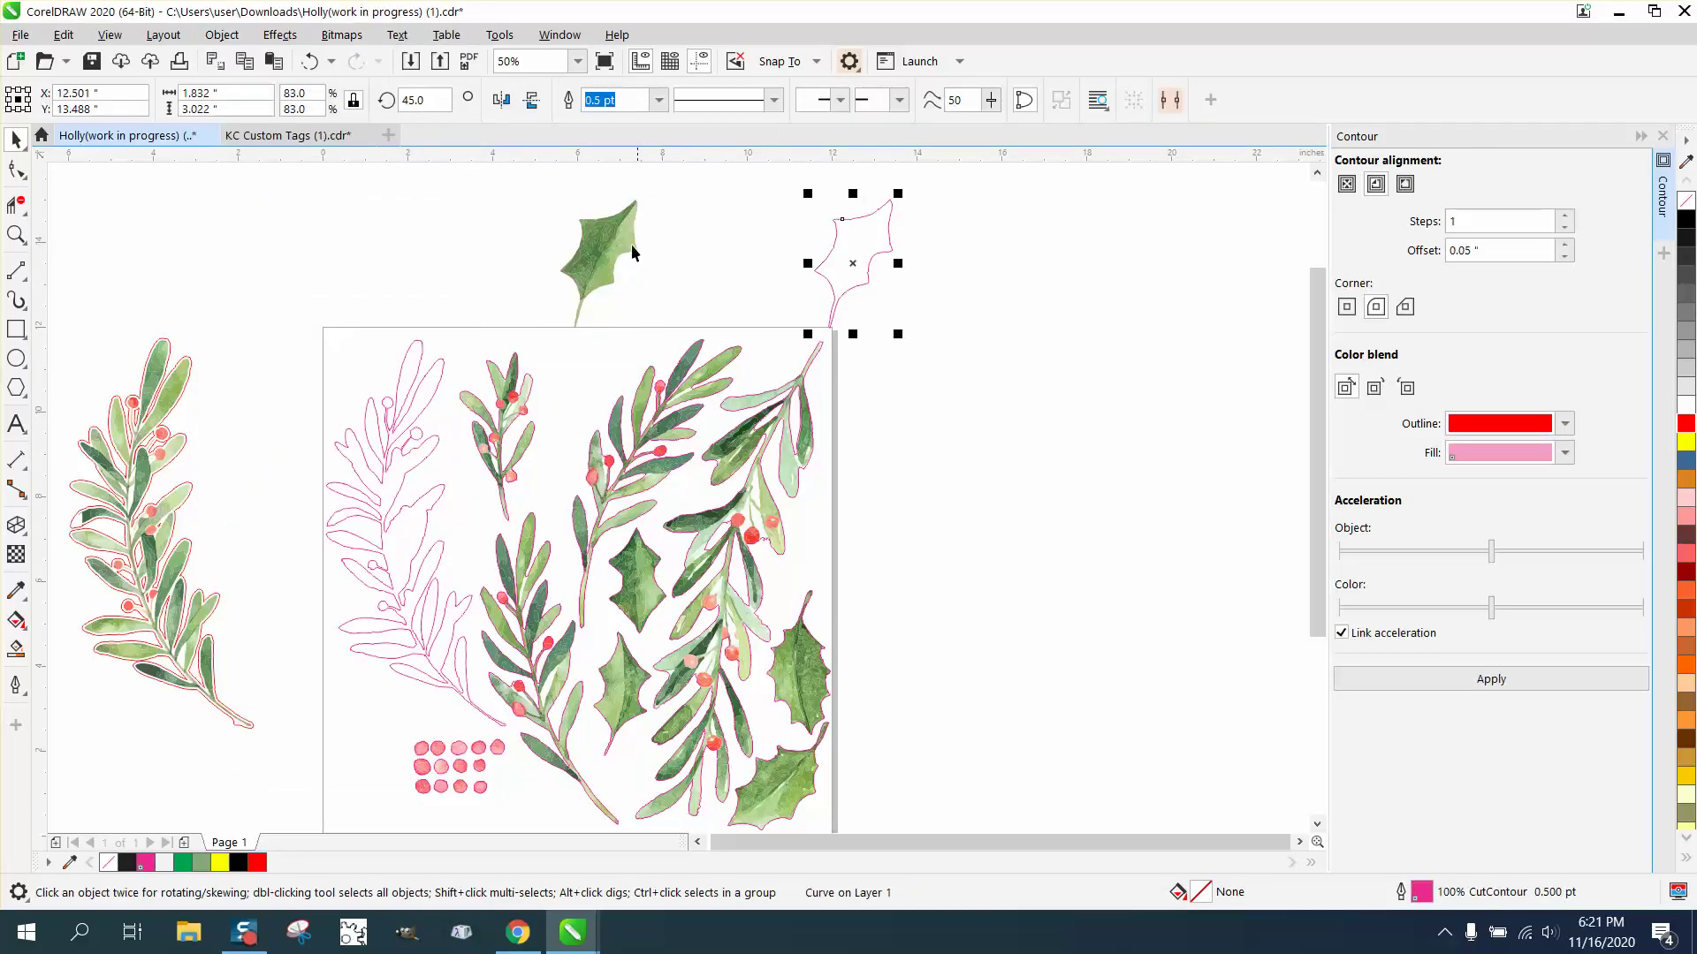
drag(532, 189, 712, 341)
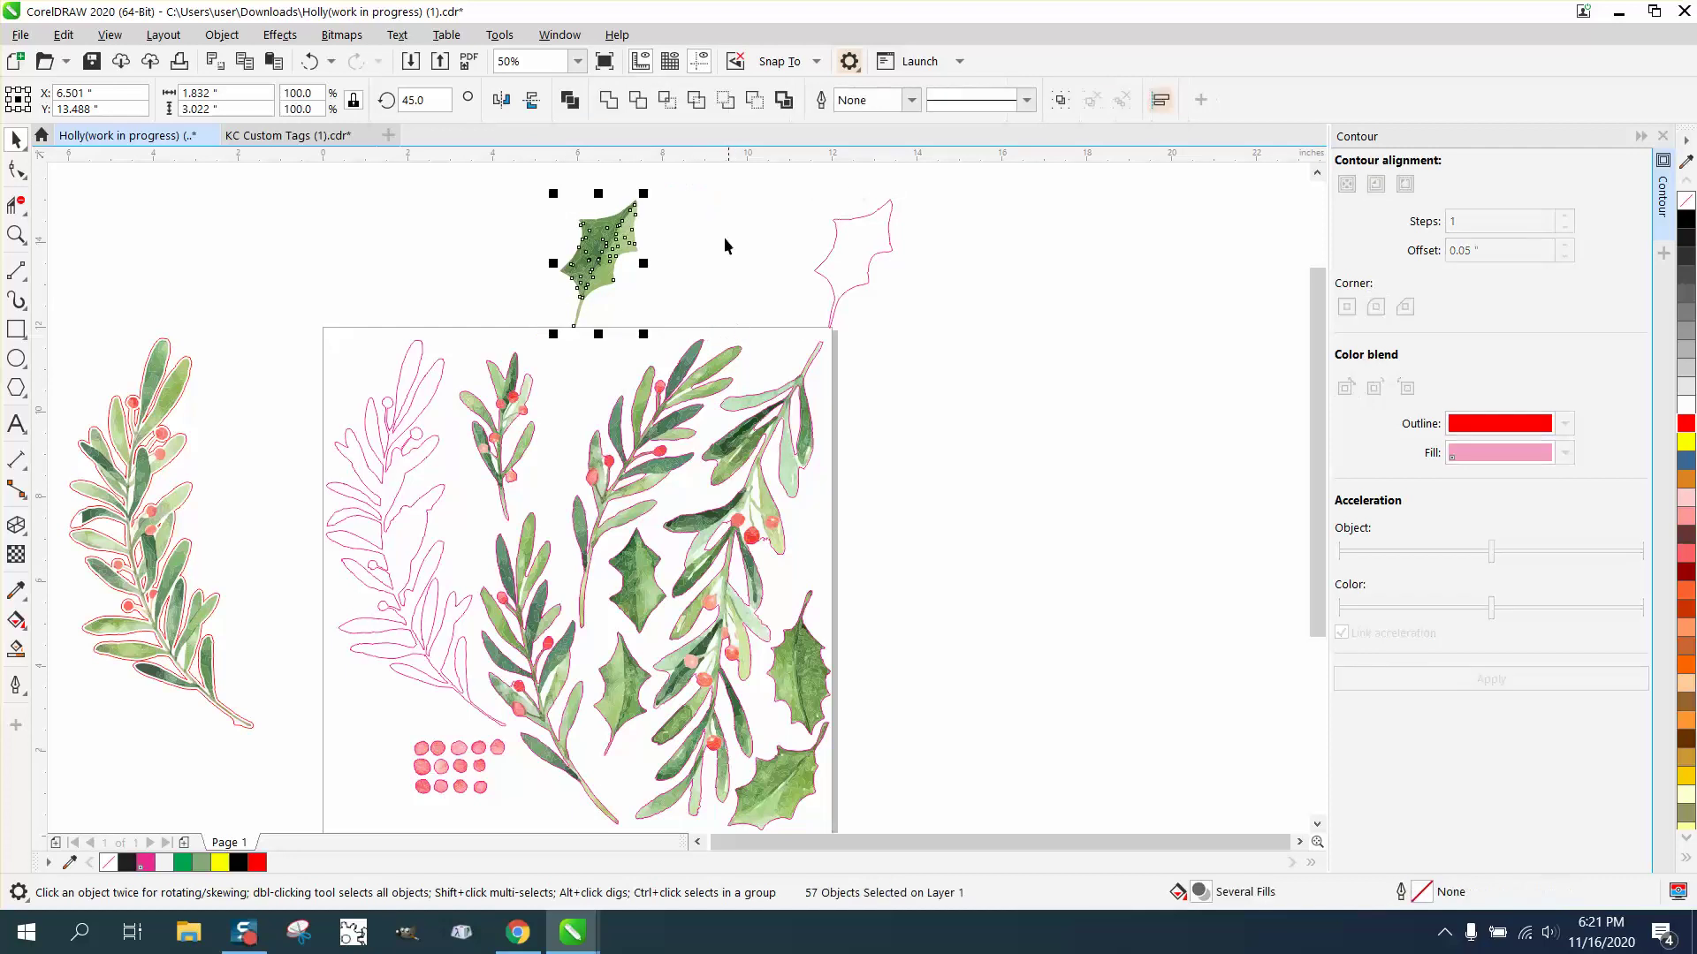
- Combine the leaf pieces into one curve and apply a 0.05-inch outside contour, then break it apart
click(784, 100)
key(Right)
key(Right)
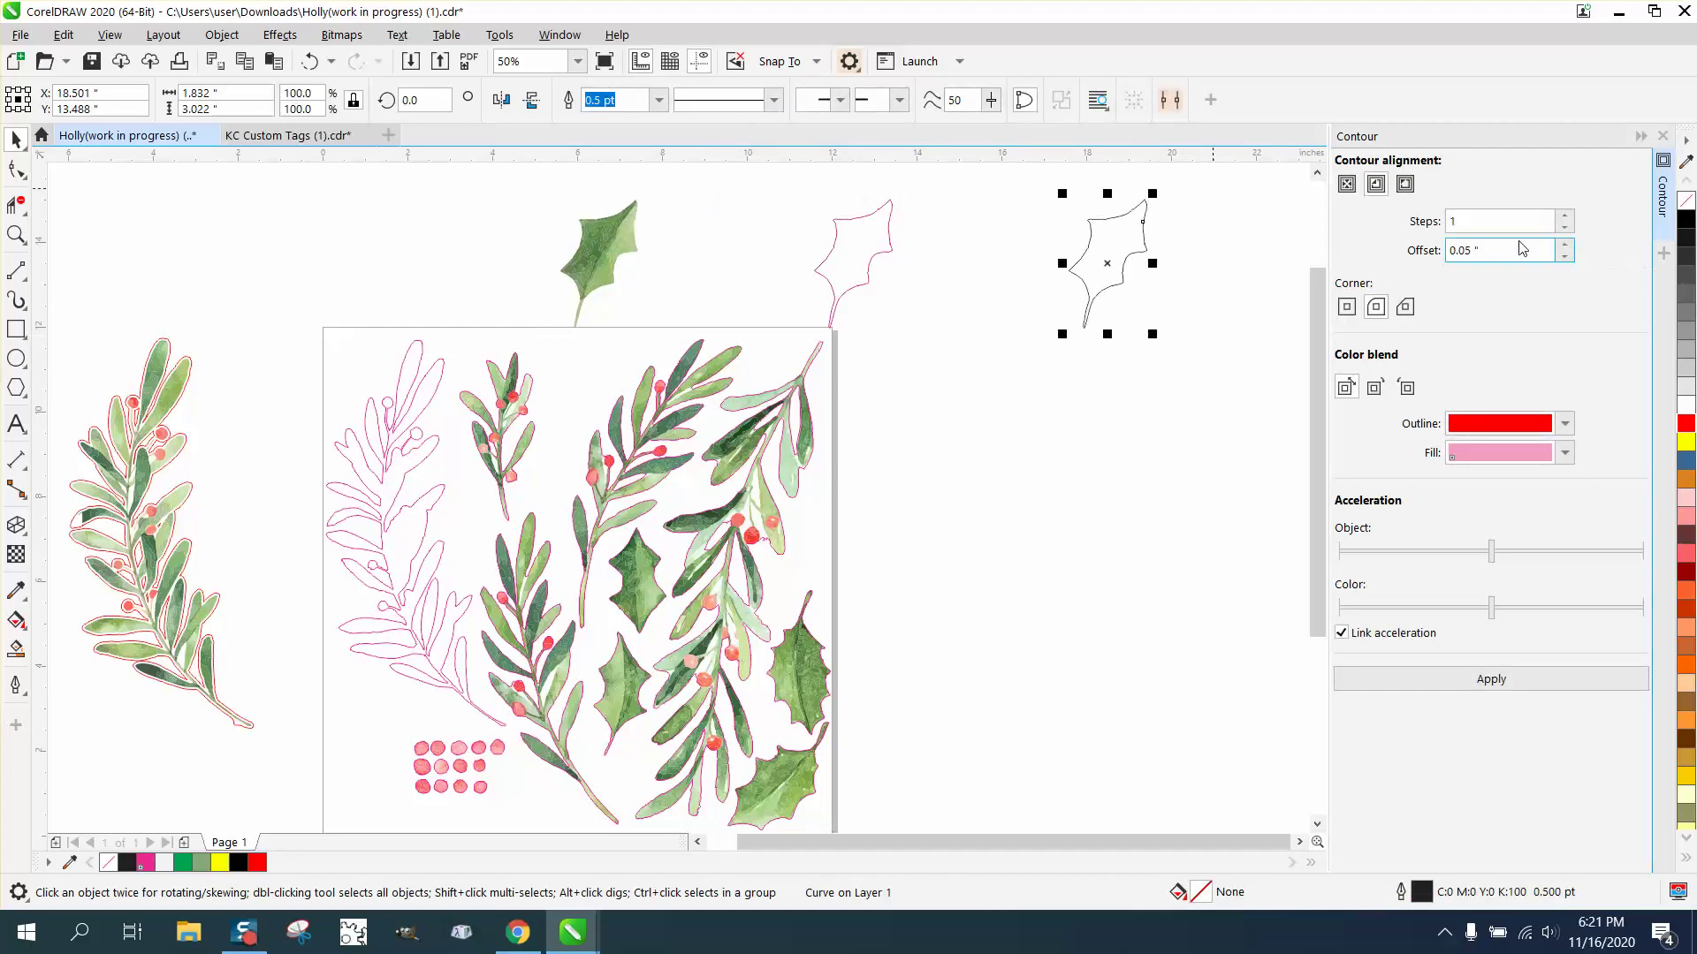
click(1405, 184)
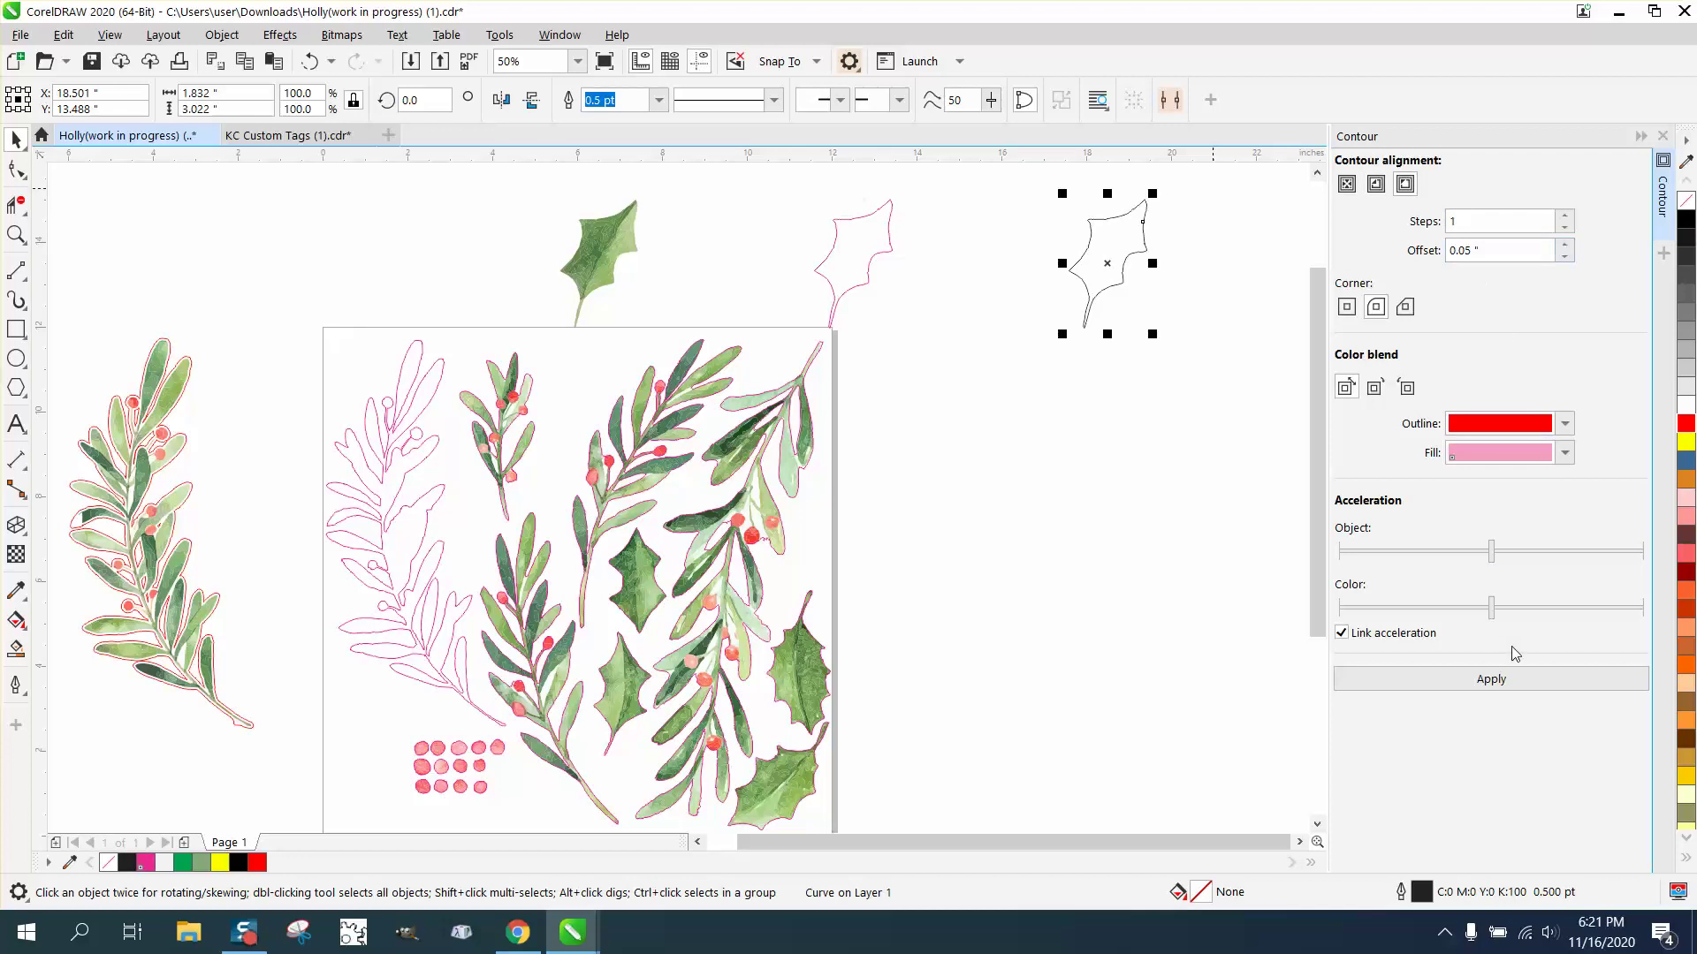
click(1489, 681)
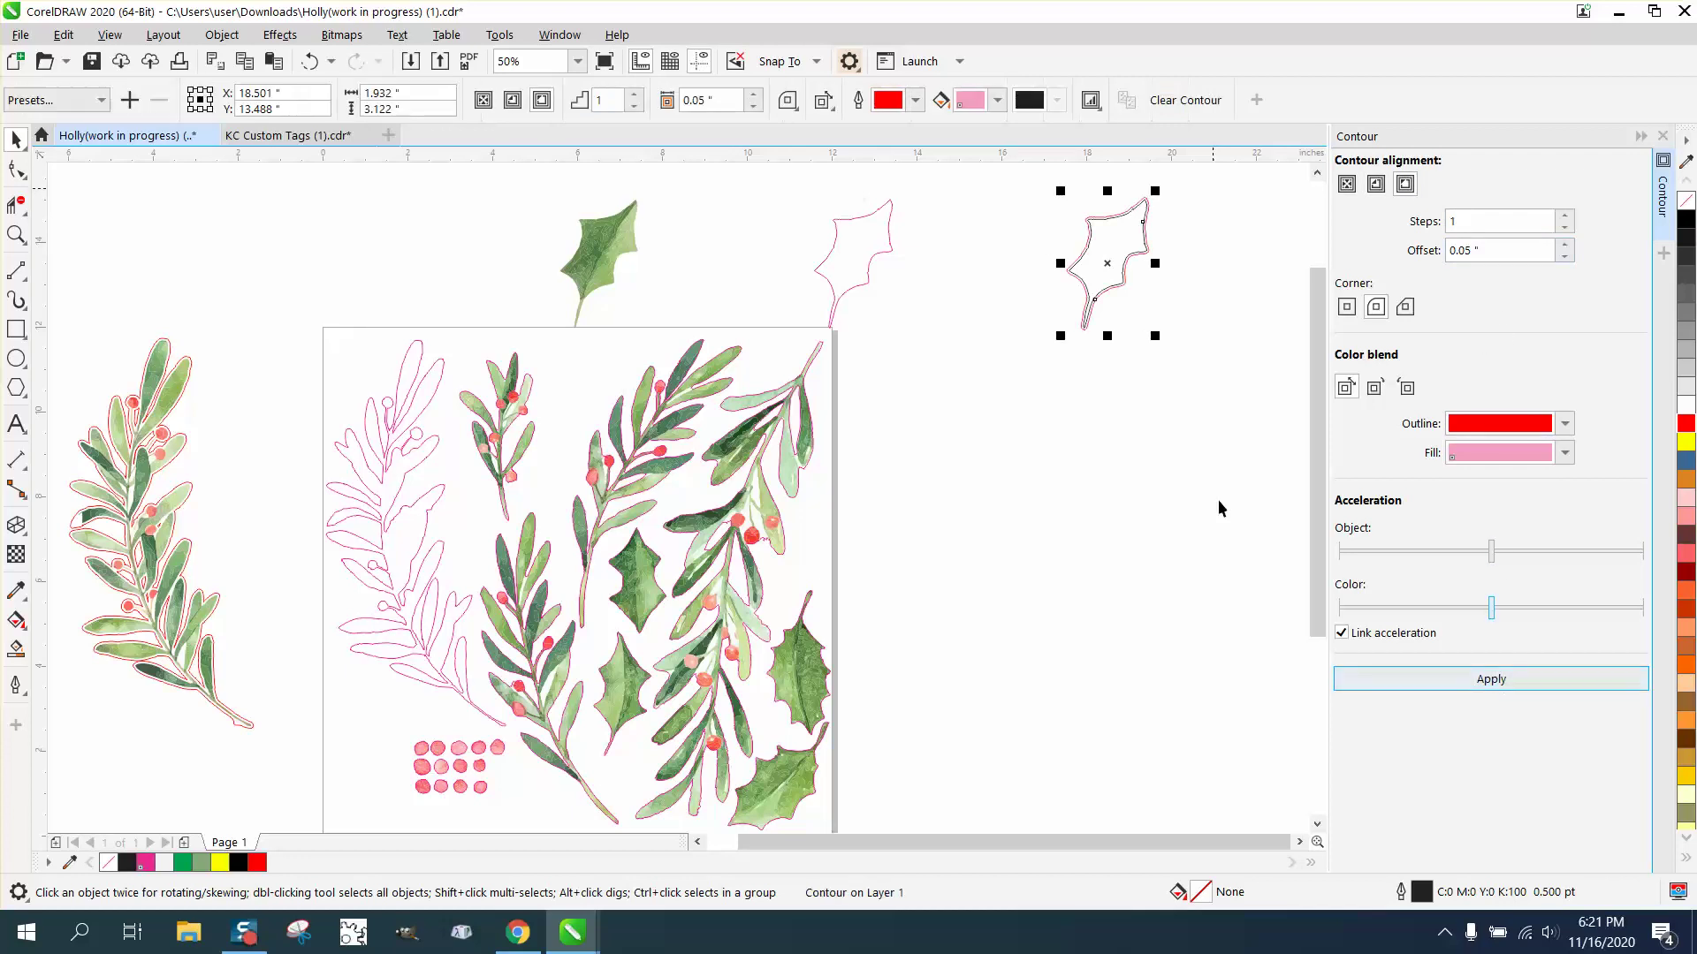
click(222, 34)
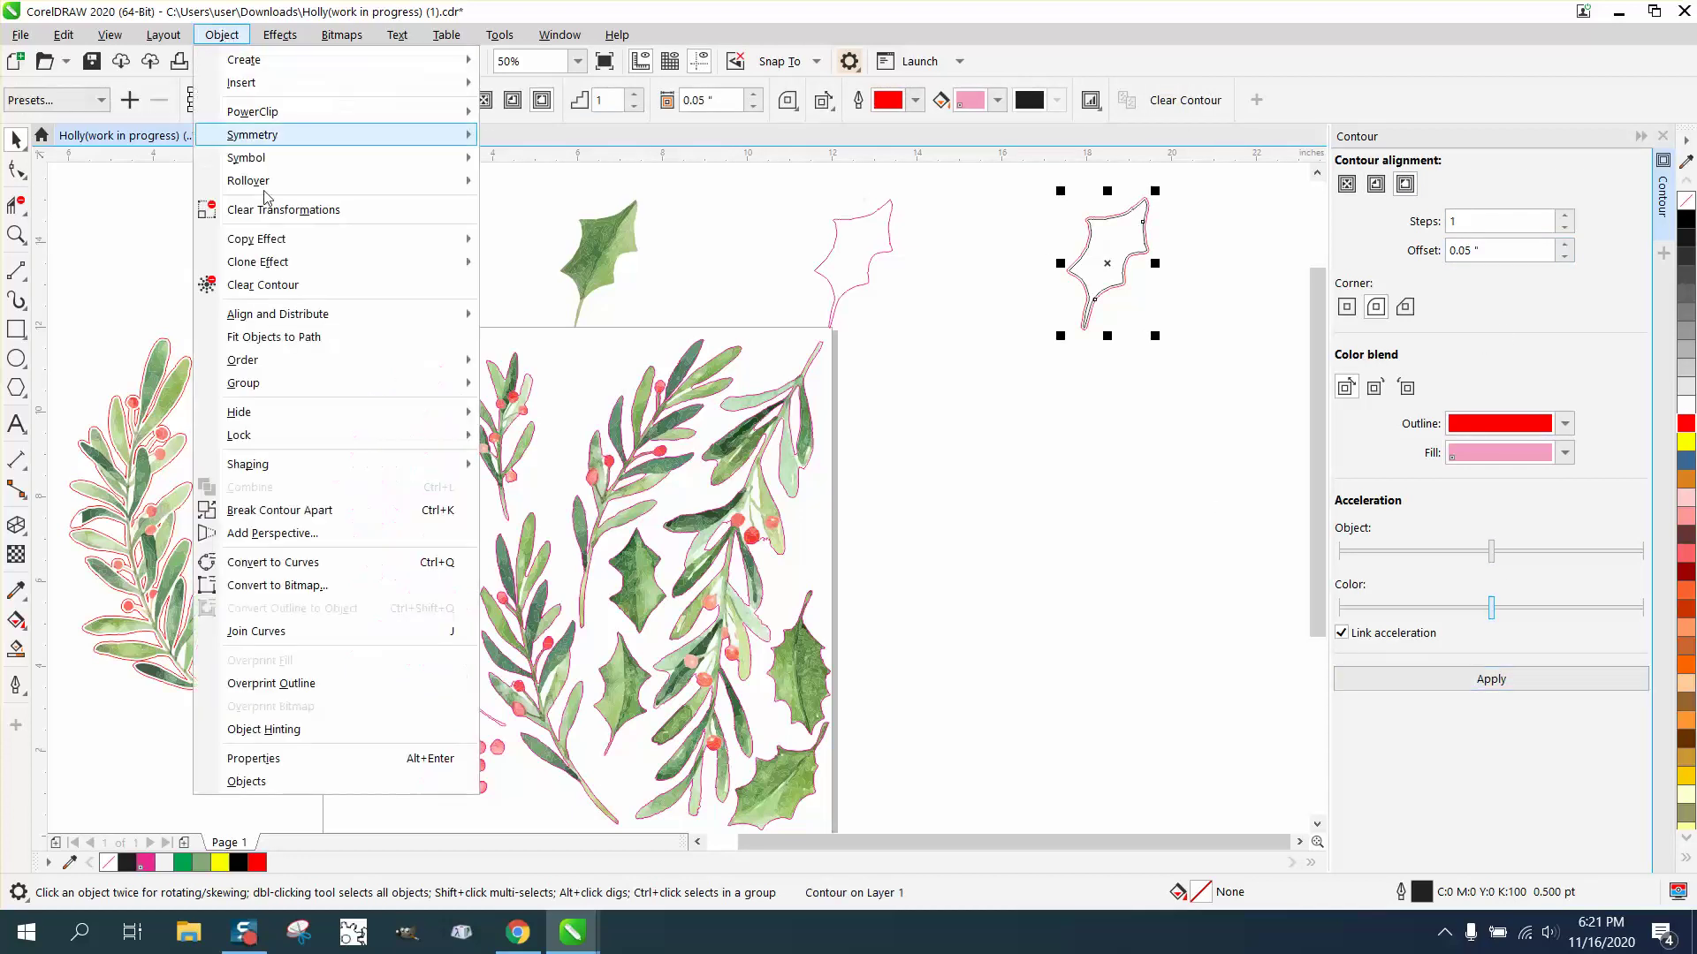
click(294, 510)
- Move the black leaf curve 6 inches down and nudge the red contour onto the watercolor leaf
click(1098, 265)
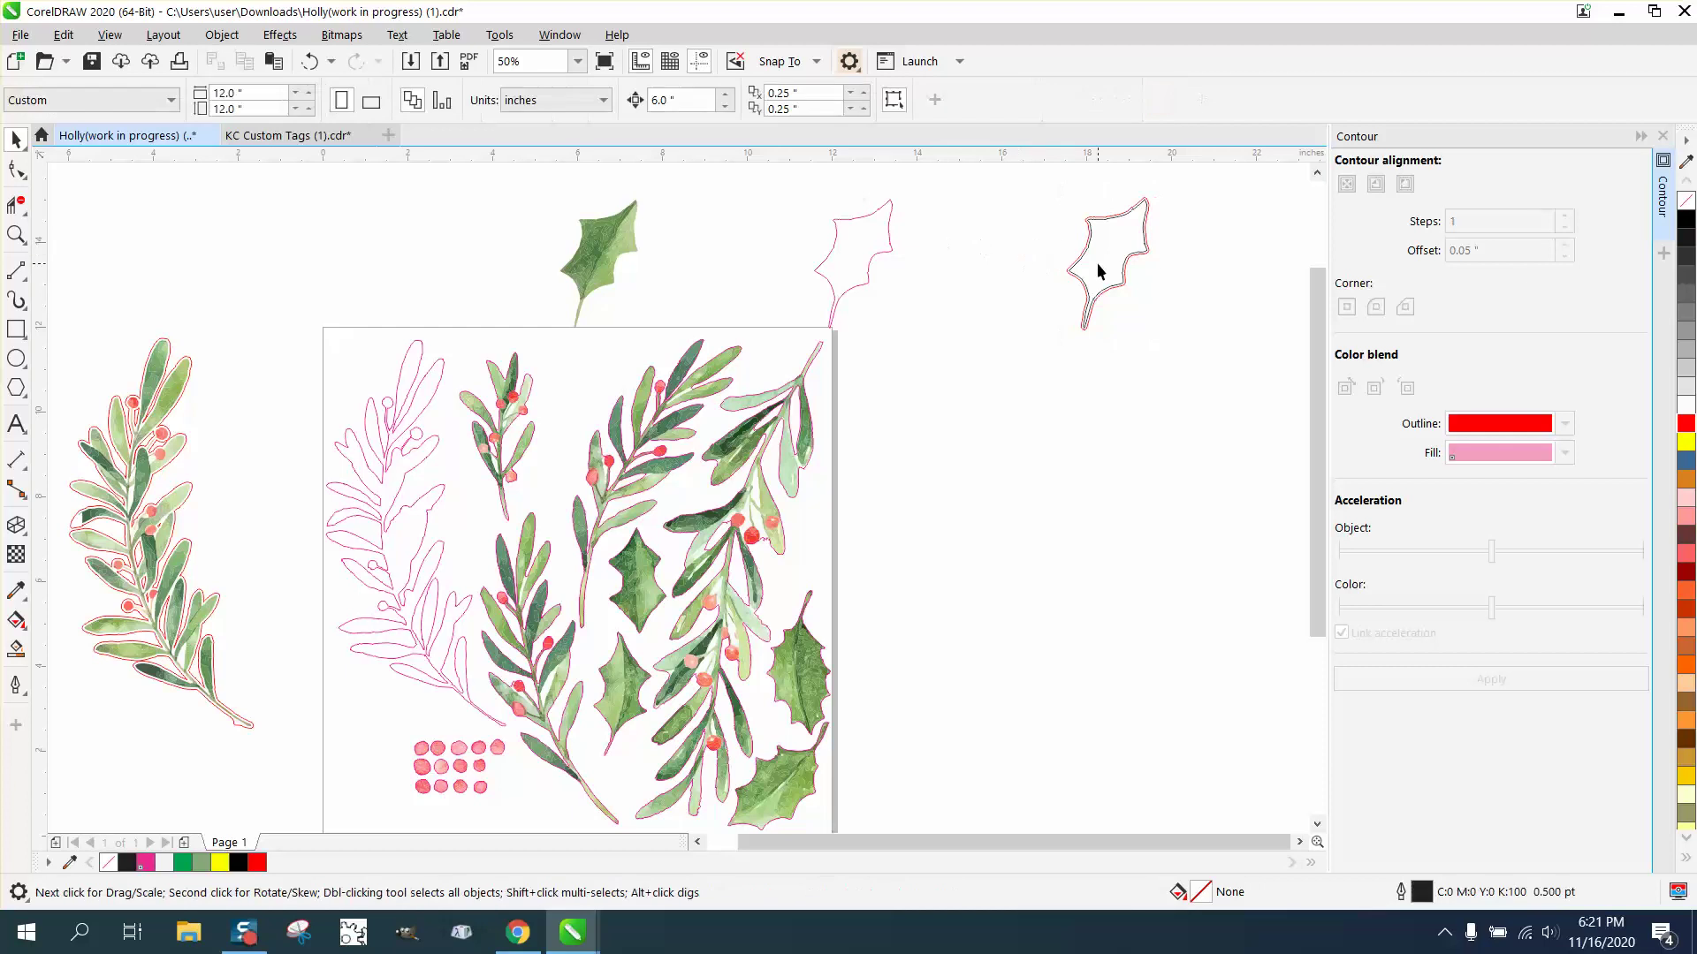
key(Down)
key(Escape)
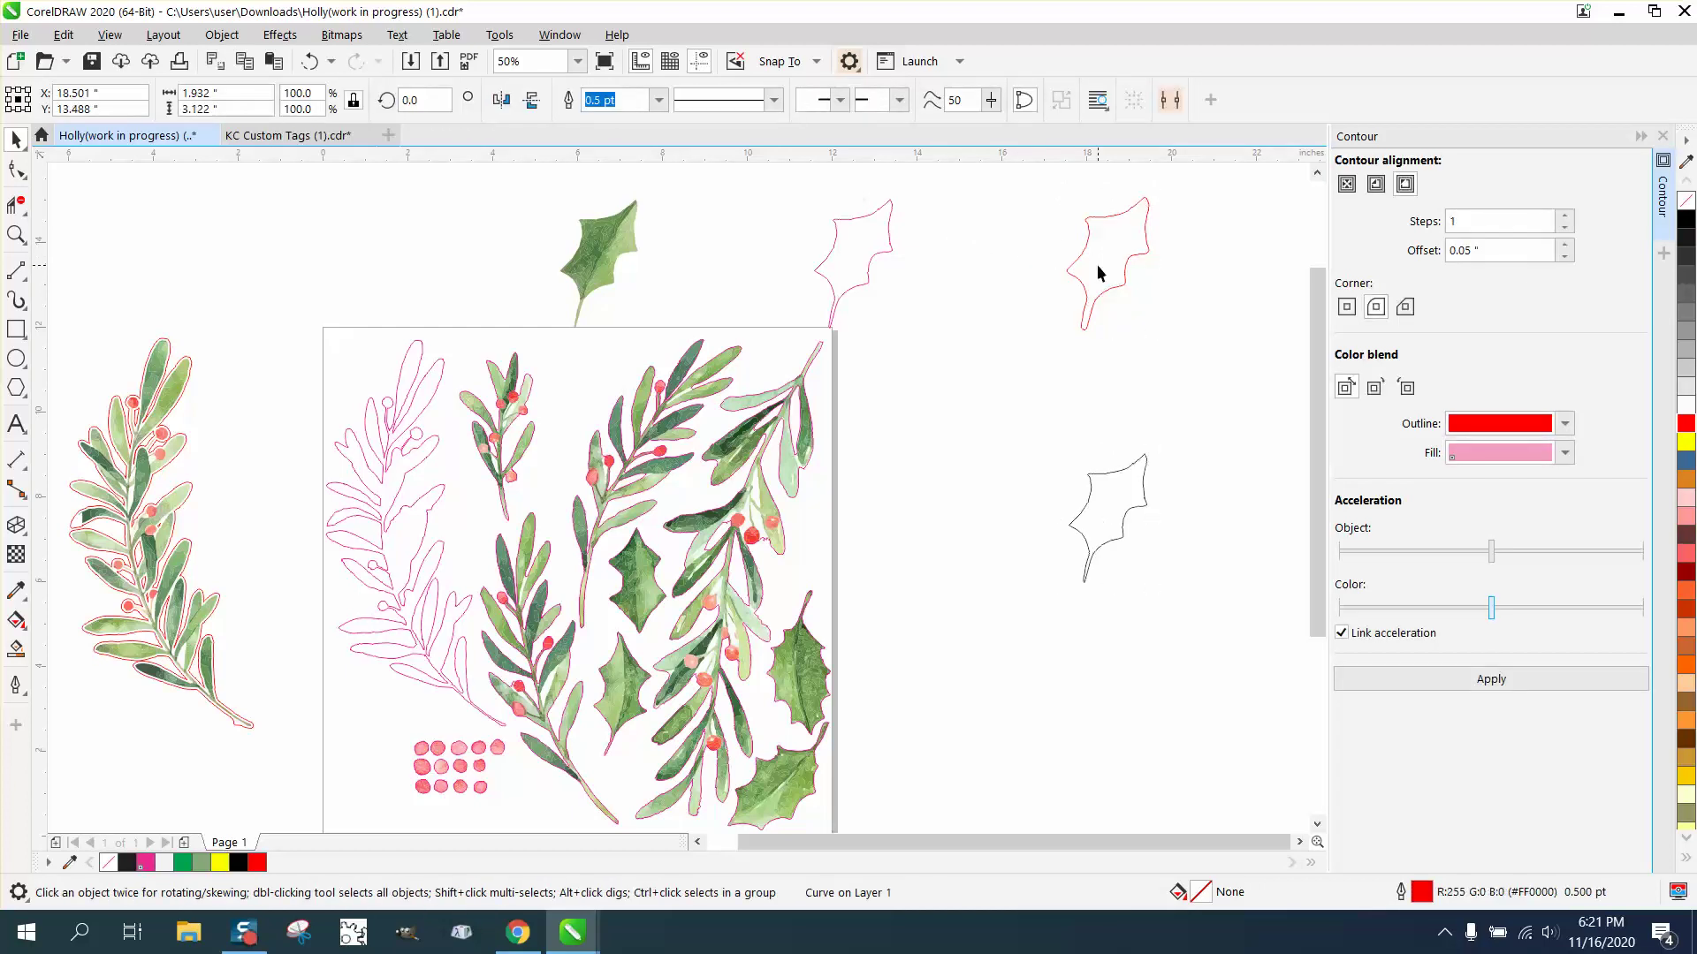
click(1099, 264)
key(Left)
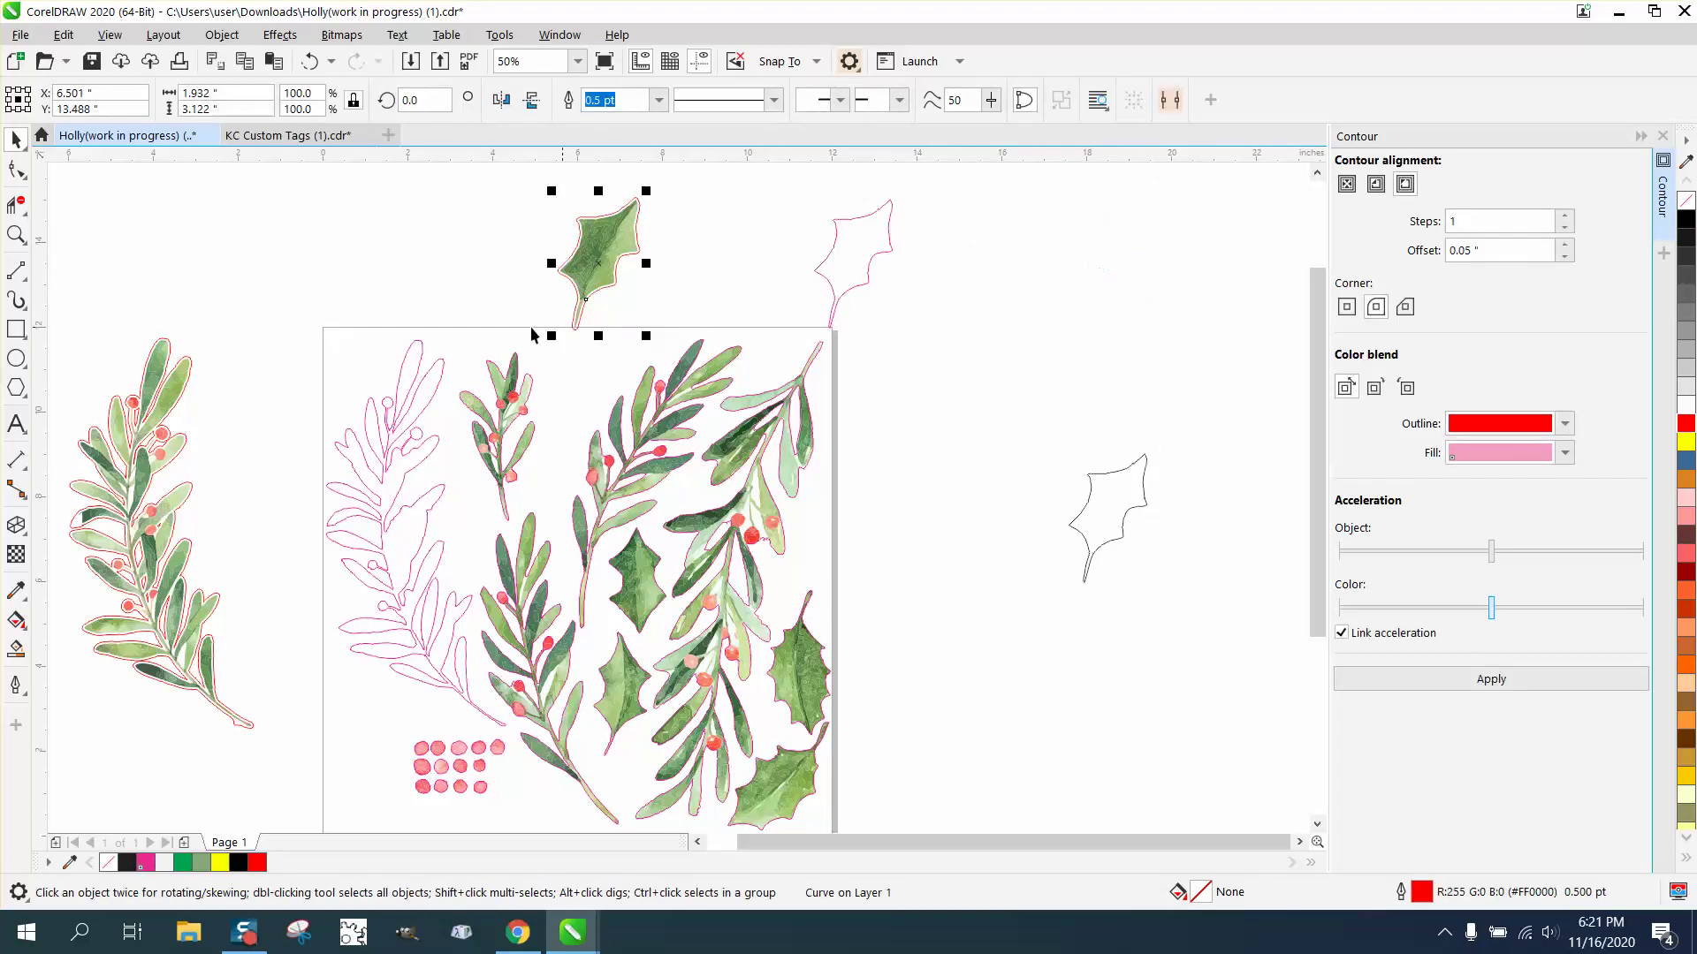
click(16, 234)
drag(522, 182, 778, 362)
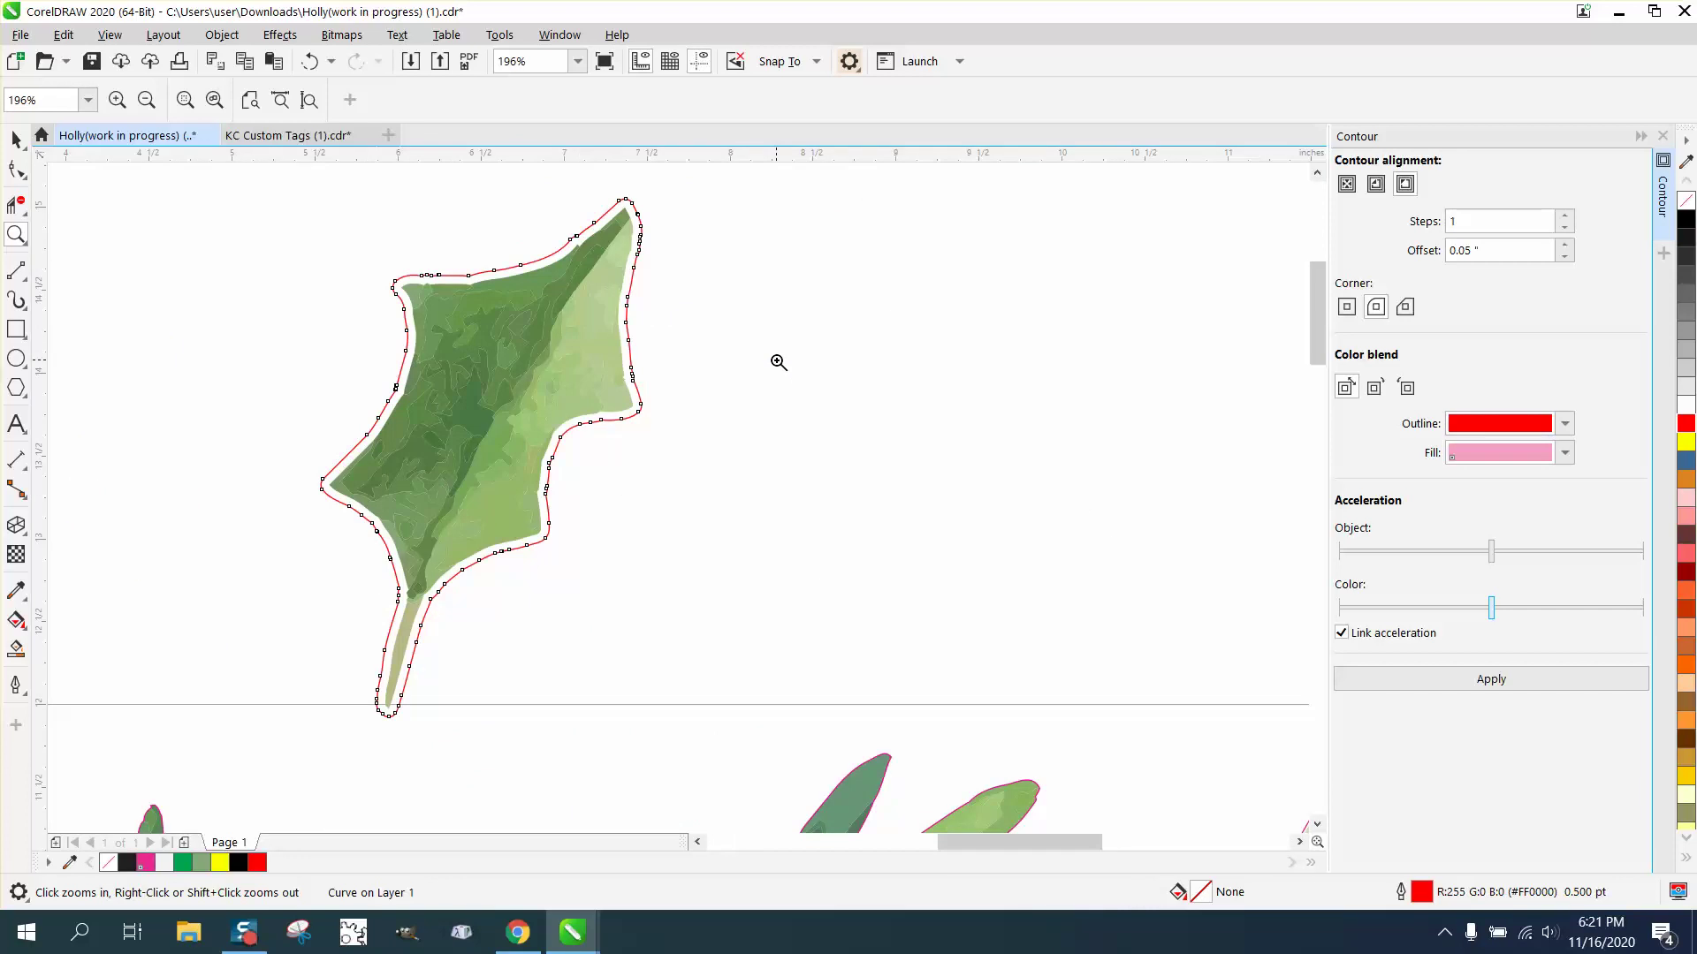
click(16, 140)
click(163, 215)
key(F3)
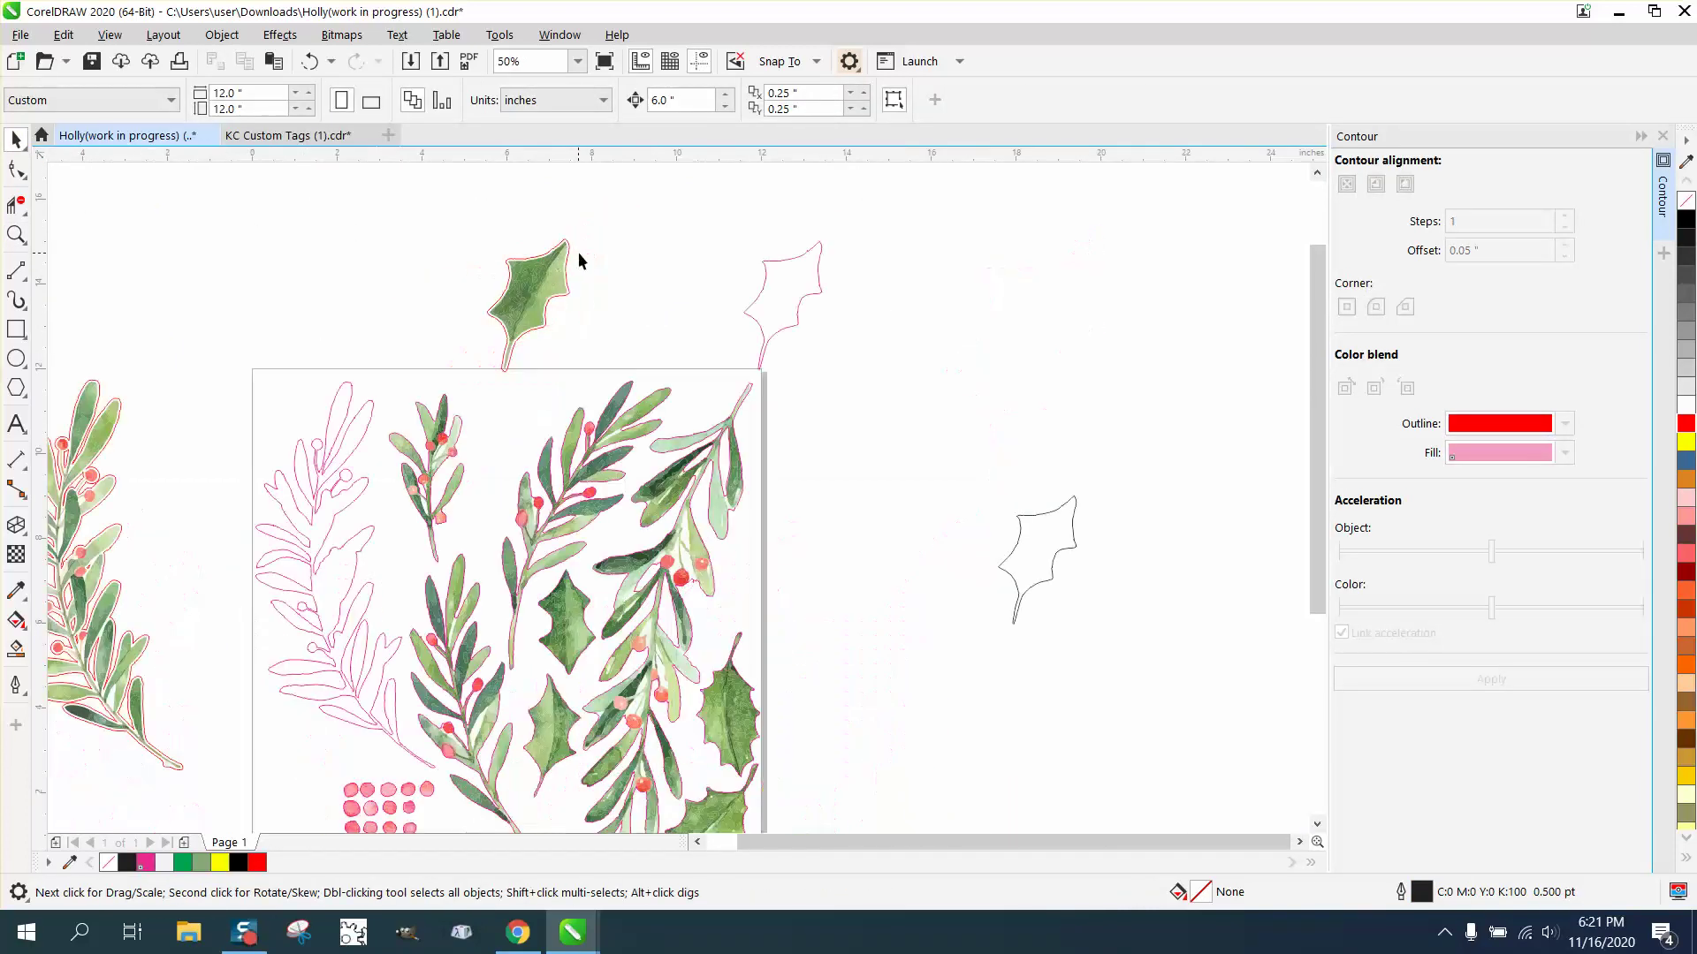